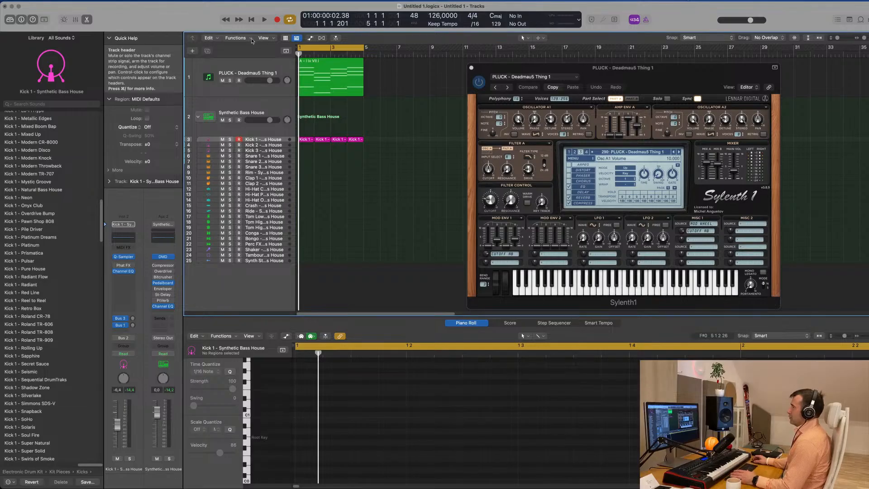
Step: Show the toolbar with Track Zoom turned on and increase the zoomed height of the focused Kick 1 track
key(ctrl+alt+super+t)
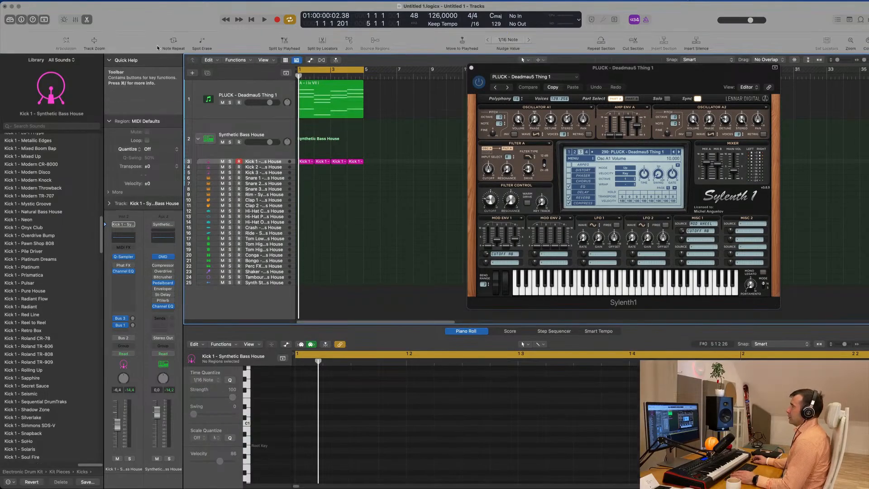
click(96, 42)
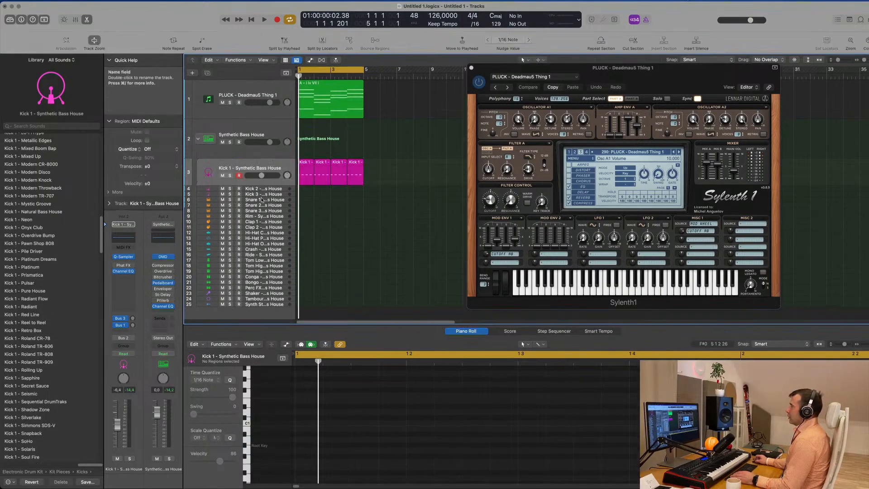
drag(269, 200, 269, 220)
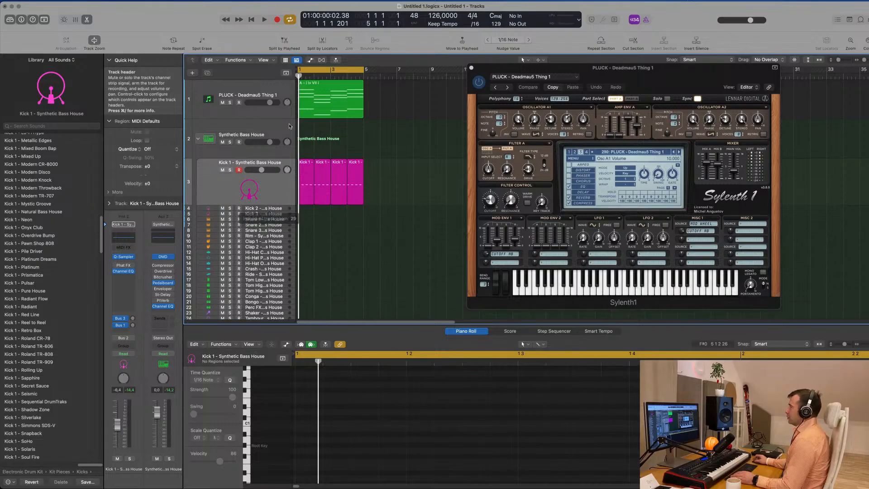
Step: Play back the loop and switch the focus between the PLUCK and Kick 1 tracks to check the zooming
click(256, 115)
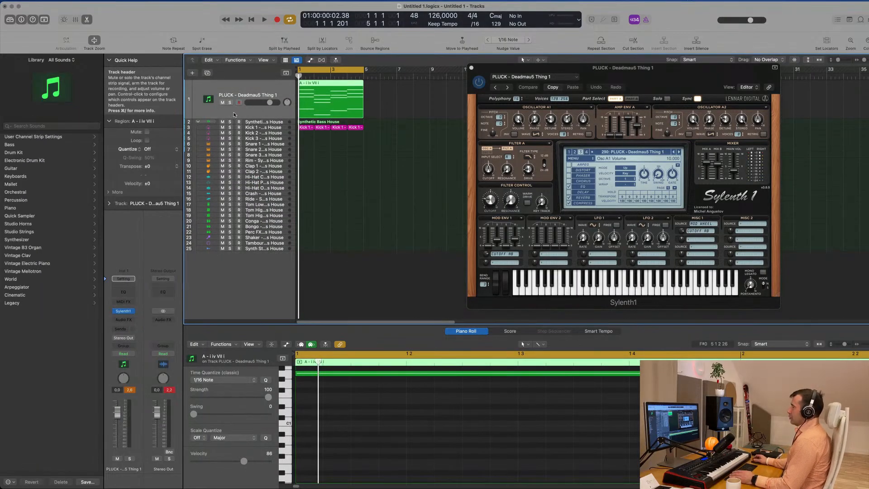
key(space)
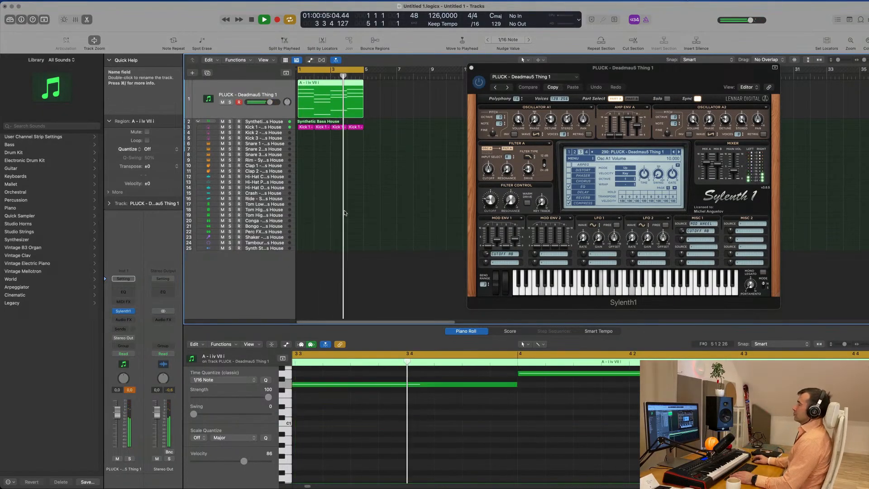
click(368, 197)
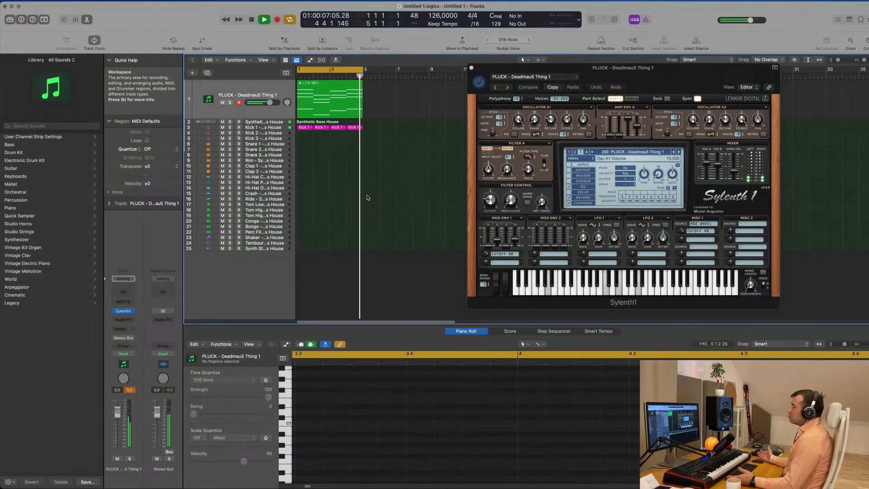
key(space)
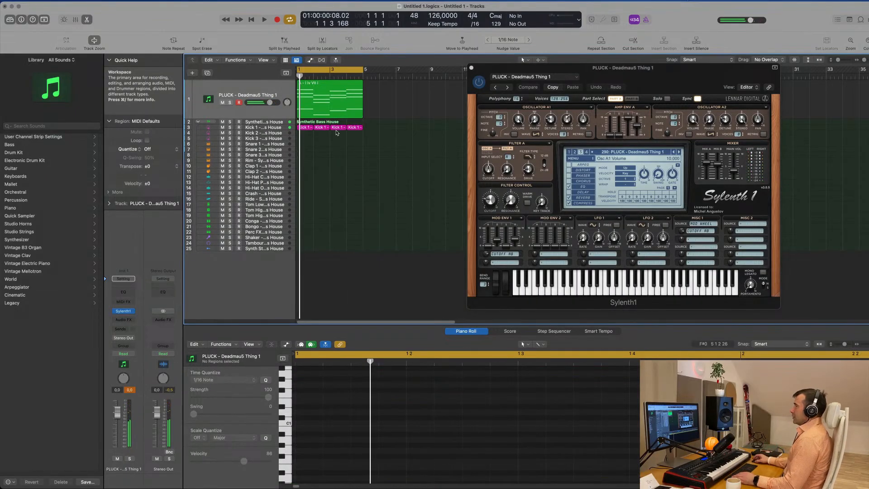
click(276, 128)
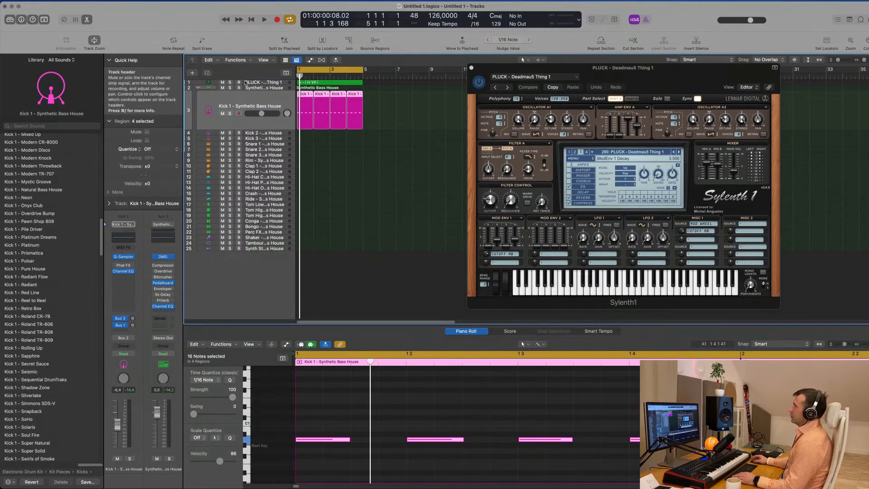
click(262, 83)
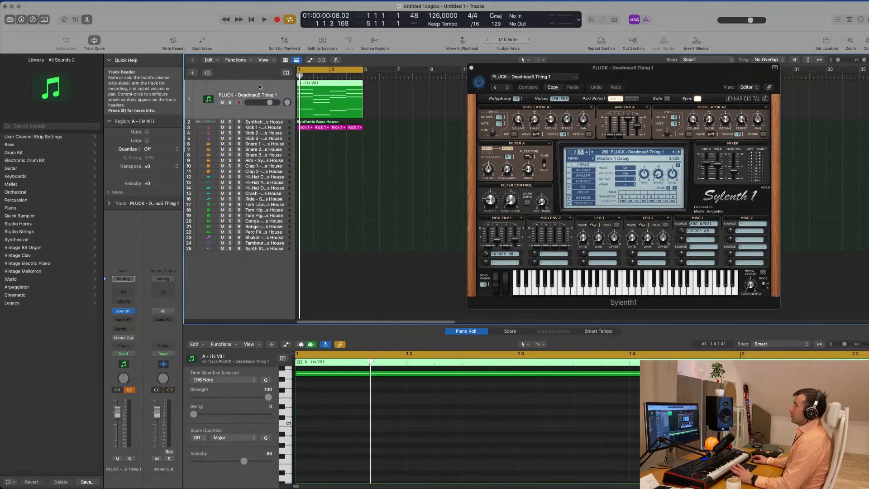
Step: Set the project's key signature to A minor
click(494, 16)
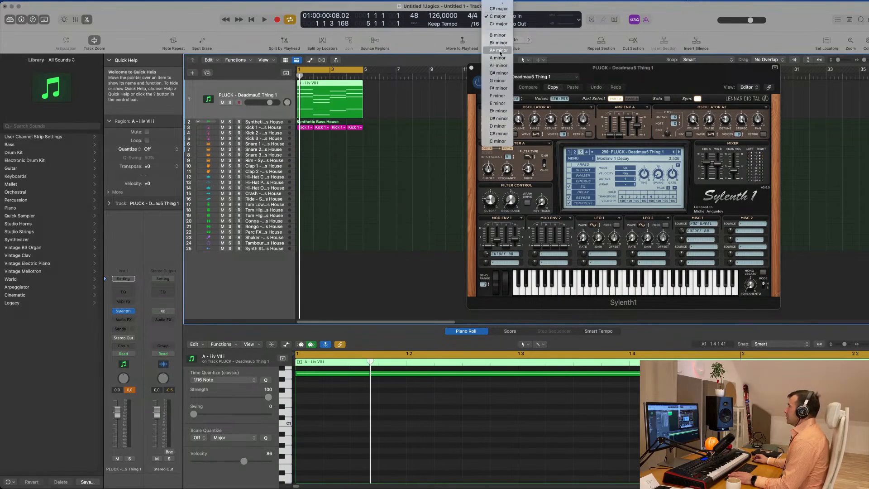
click(500, 51)
click(499, 16)
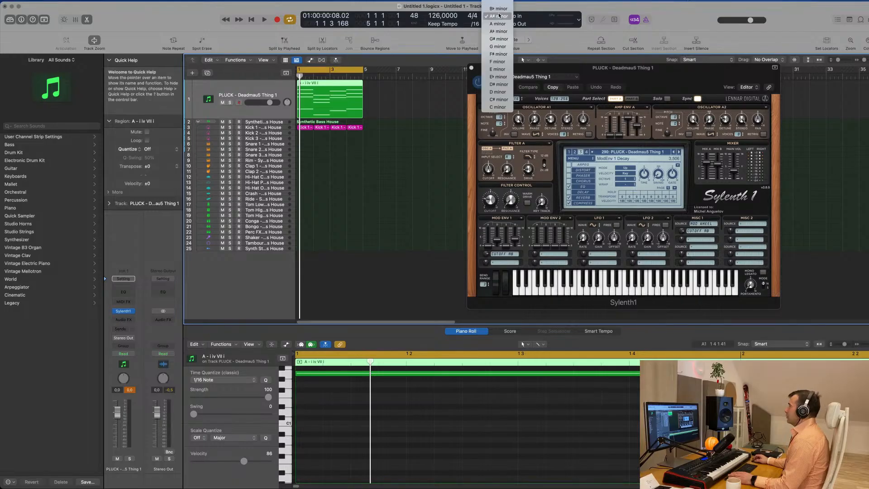
click(499, 24)
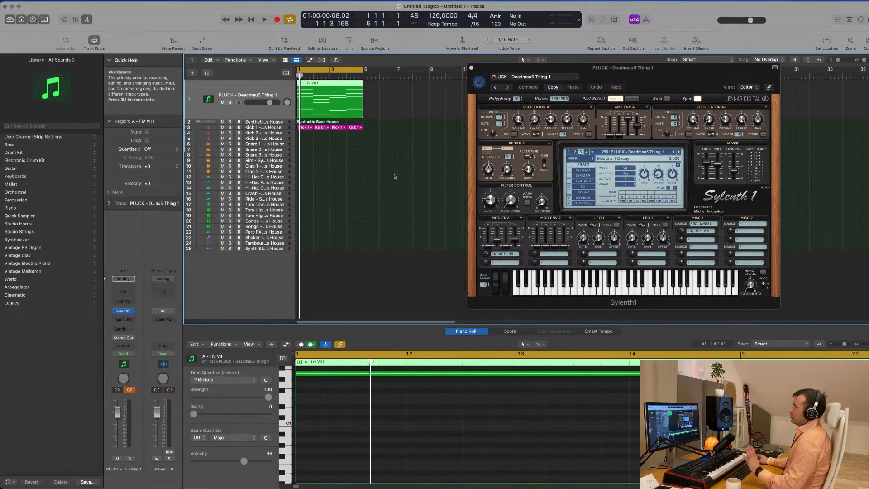
Step: Copy the chord region on the PLUCK track to about bar 13, keeping the original at bar 1
key(space)
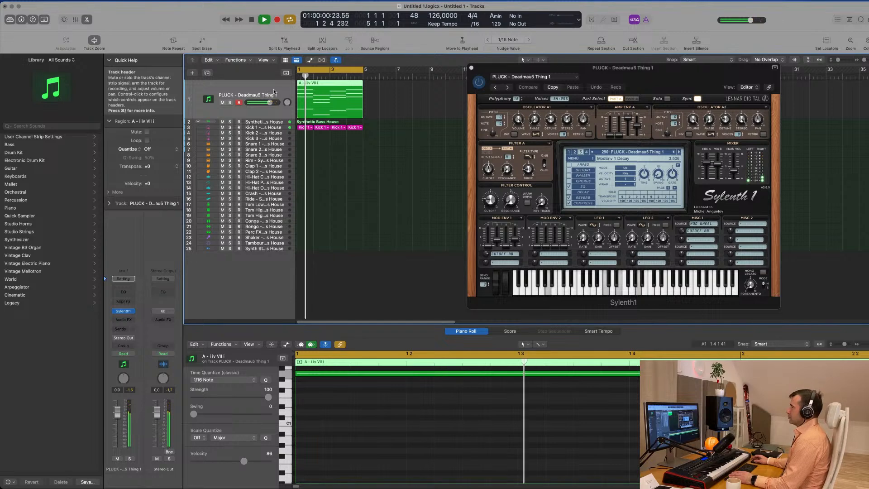
drag(338, 85, 515, 84)
Step: Shorten all chord notes in the first PLUCK region to a length of 0 1 0 0, one quarter note each
ctrl+alt+click(444, 442)
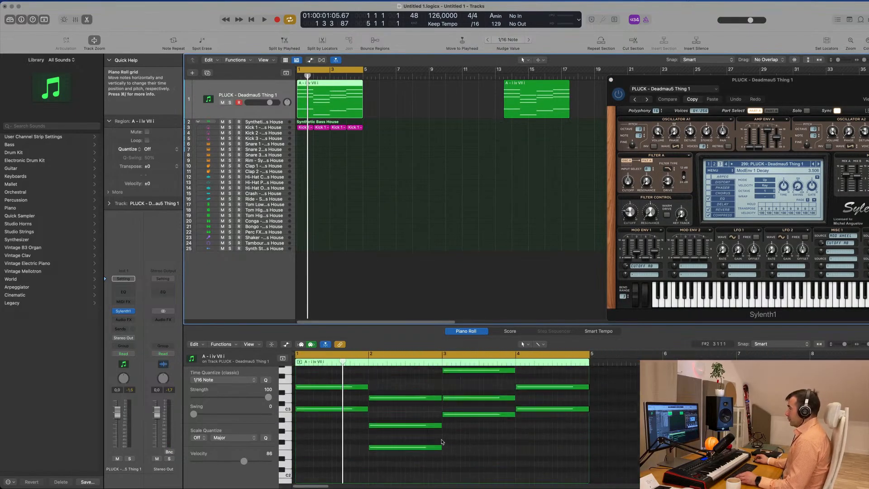
scroll(443, 442, down, 2)
scroll(416, 440, up, 5)
scroll(355, 418, down, 9)
scroll(357, 419, up, 3)
key(super+a)
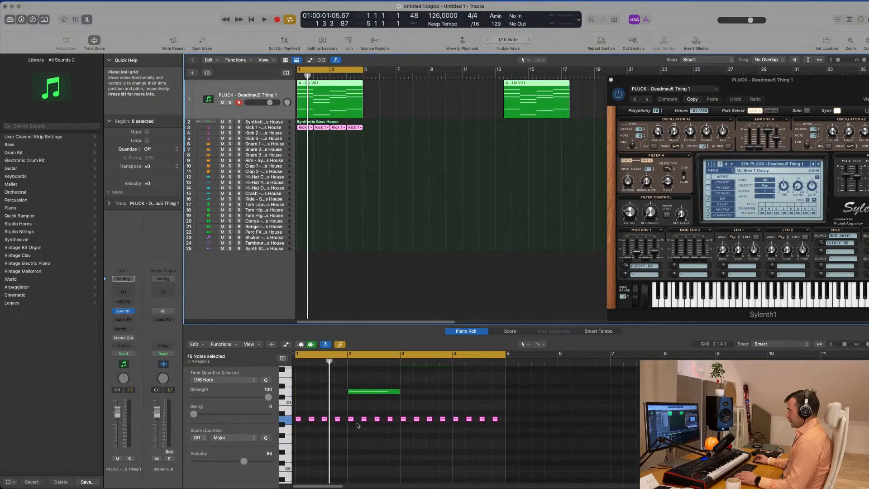
click(356, 163)
click(350, 103)
scroll(379, 379, up, 5)
scroll(370, 404, down, 4)
key(super+a)
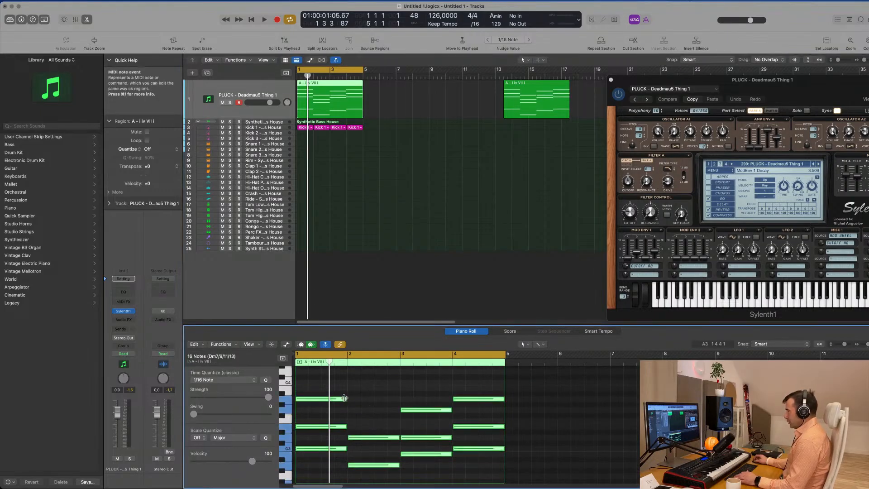
drag(346, 399, 308, 403)
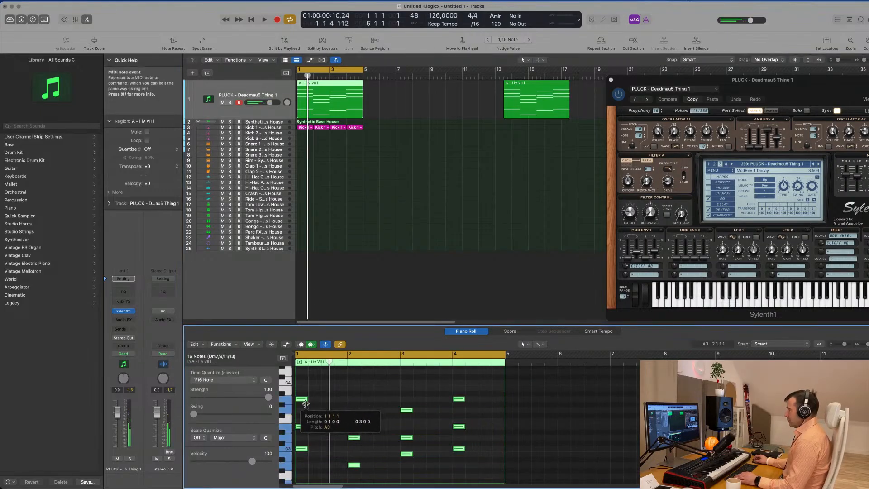
Step: Duplicate the shortened chord notes so each bar of the first PLUCK region holds four repeated quarter-note chords
scroll(353, 402, down, 4)
scroll(324, 403, up, 2)
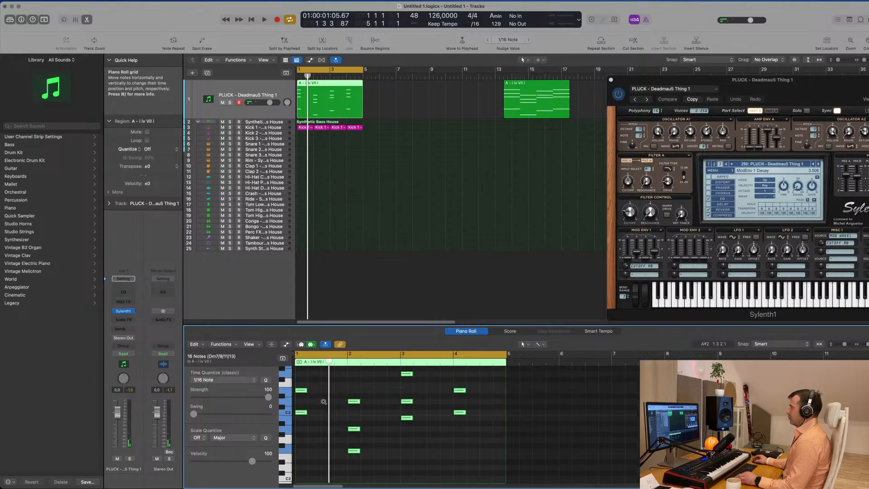
key(super+Right)
scroll(324, 403, up, 3)
scroll(330, 416, left, 2)
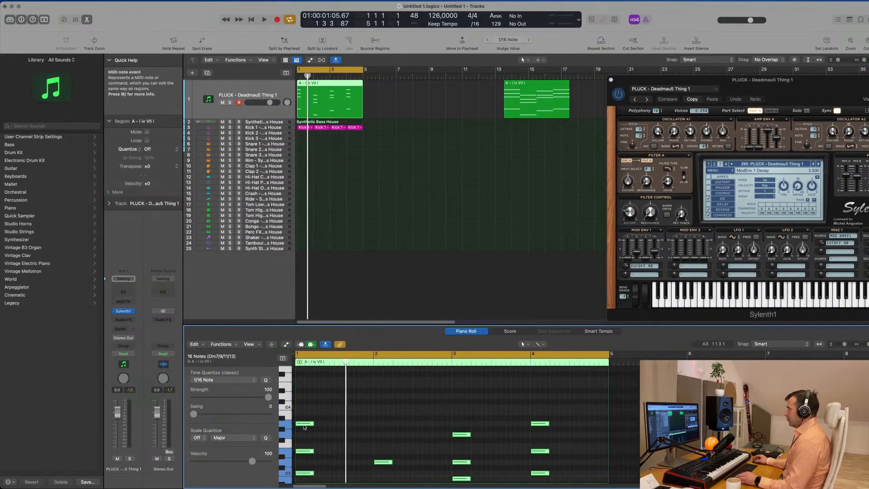
drag(310, 426, 361, 425)
click(375, 196)
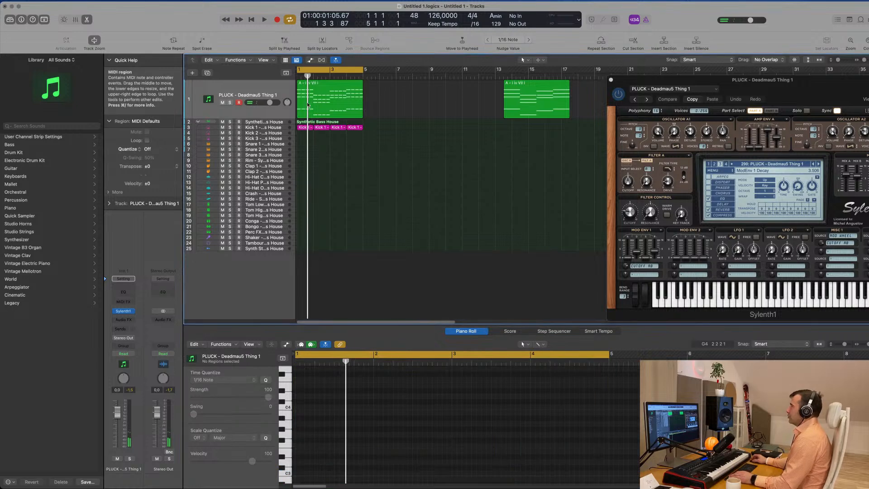
Step: Play back the quarter-note chord pattern and bring the Sylenth1 window fully into view
click(261, 88)
key(space)
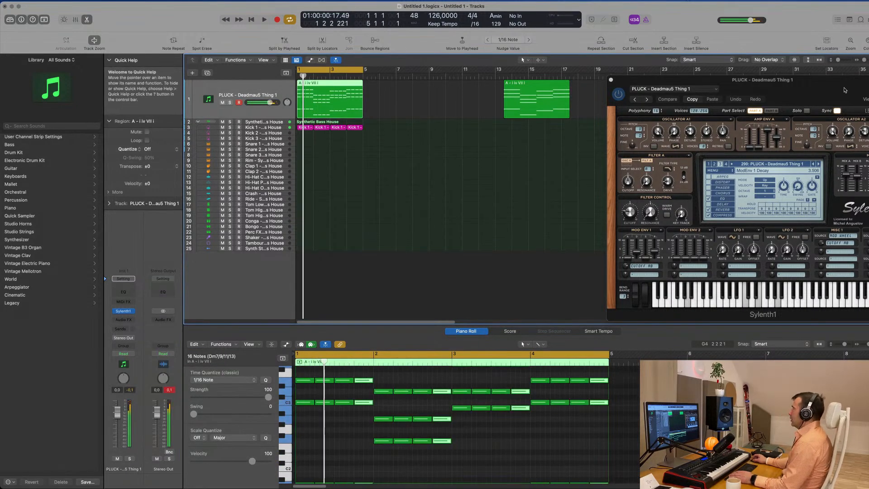
drag(821, 80, 561, 116)
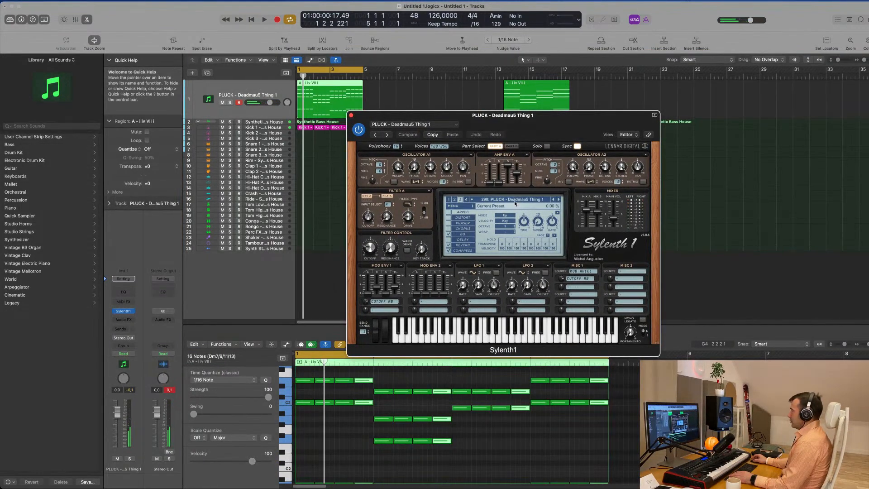
drag(553, 121, 571, 134)
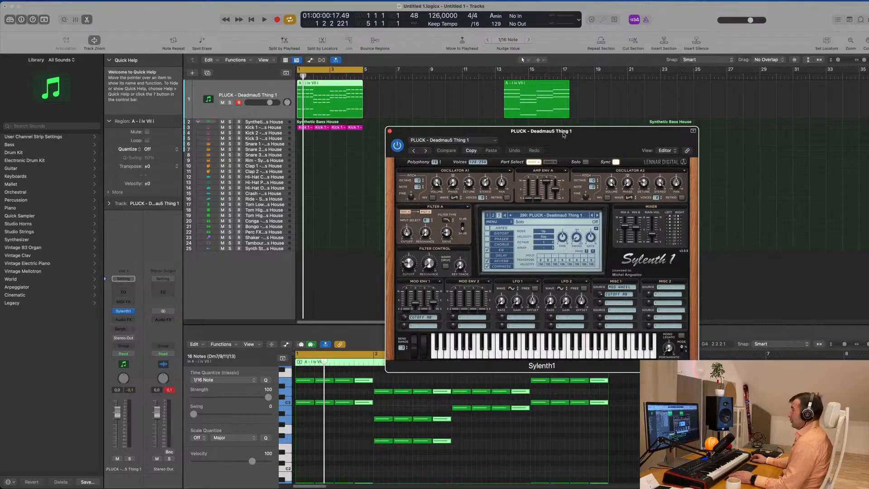
key(space)
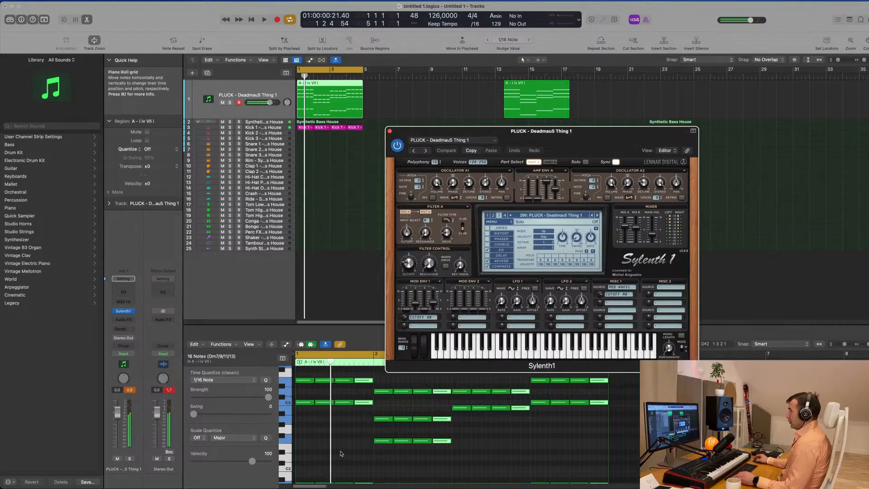
Step: Shorten all the region's notes to eighth notes and duplicate them into the gaps, giving eight chords per bar
click(342, 454)
key(super+a)
key(super+Right)
key(super+Right)
key(super+Right)
key(super+Right)
key(super+Right)
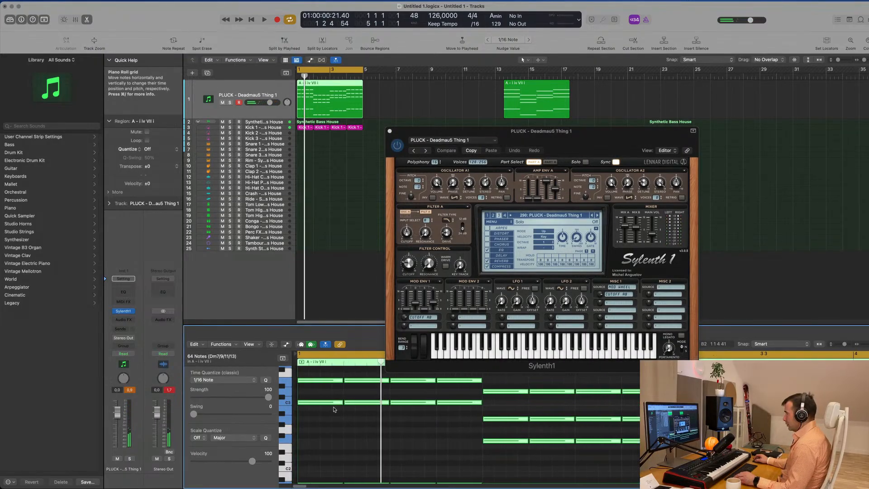
mouse_move(342, 403)
mouse_down()
mouse_move(315, 404)
mouse_move(330, 406)
mouse_up()
Step: Play back the eighth-note pattern and lower the PLUCK track's volume to -12.0 dB
mouse_move(597, 141)
mouse_down()
mouse_move(559, 149)
mouse_move(592, 148)
mouse_up()
key(space)
key(space)
click(235, 86)
key(space)
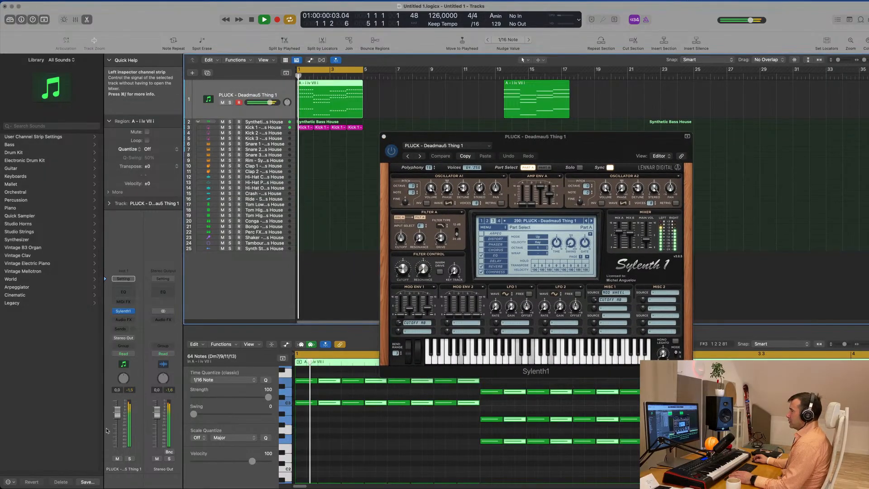
drag(270, 103, 258, 102)
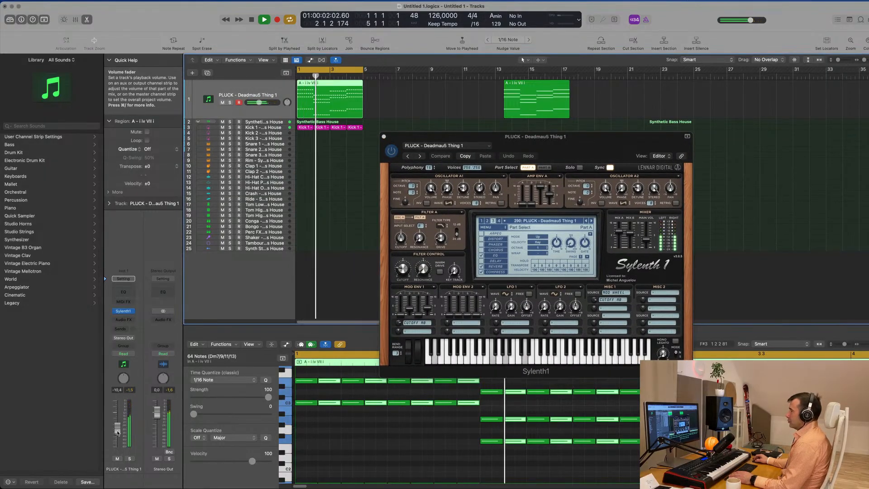
Step: Audition the neighbouring Deadmau5 pluck presets in Sylenth1, choose PLUCK - Deadmau5 Thing 3, and adjust its filter control cutoff
drag(568, 145, 520, 148)
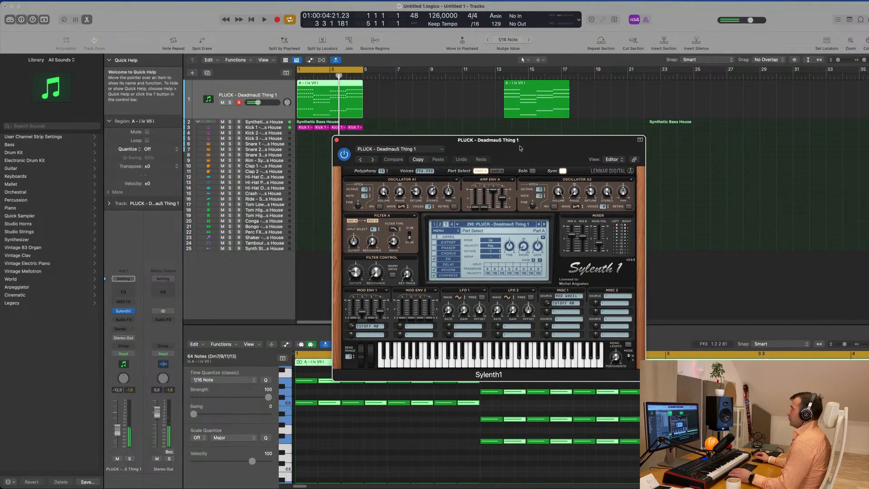
drag(527, 146, 493, 148)
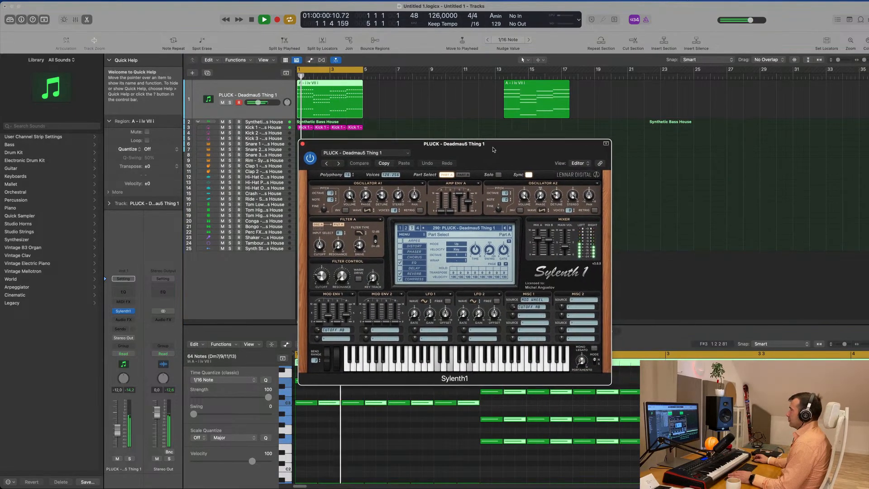
click(510, 228)
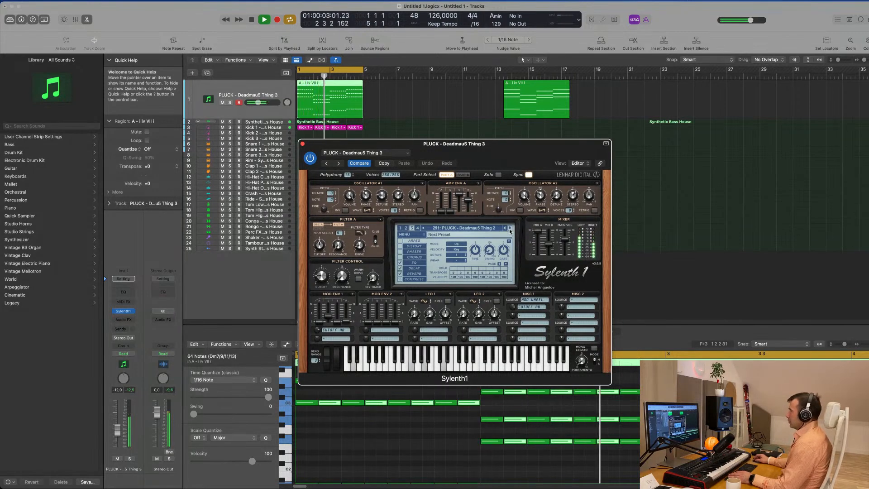
key(space)
key(space)
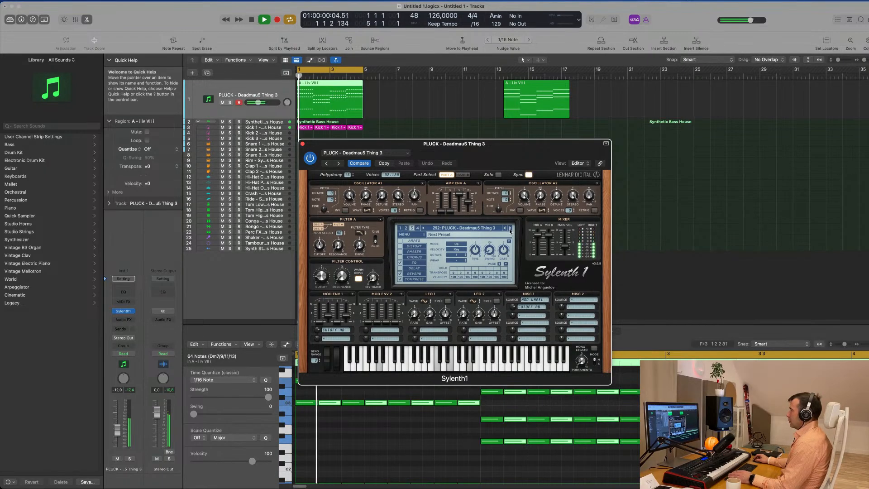
click(505, 229)
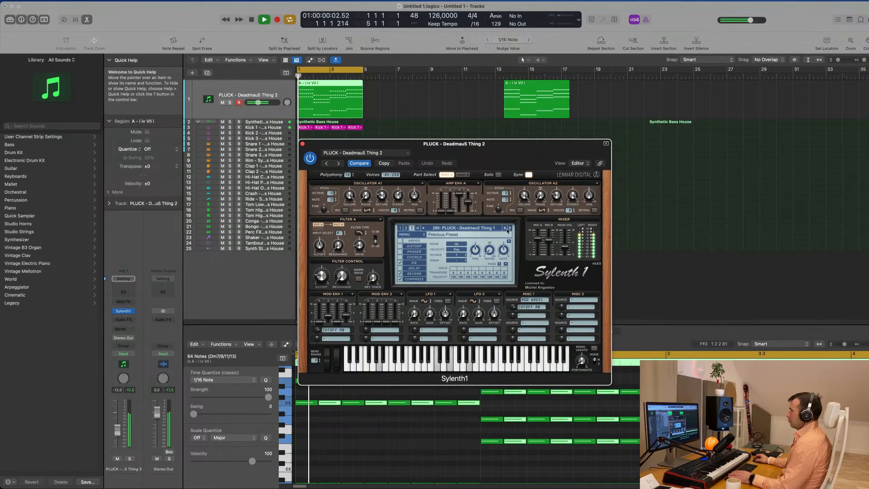
drag(502, 153, 517, 153)
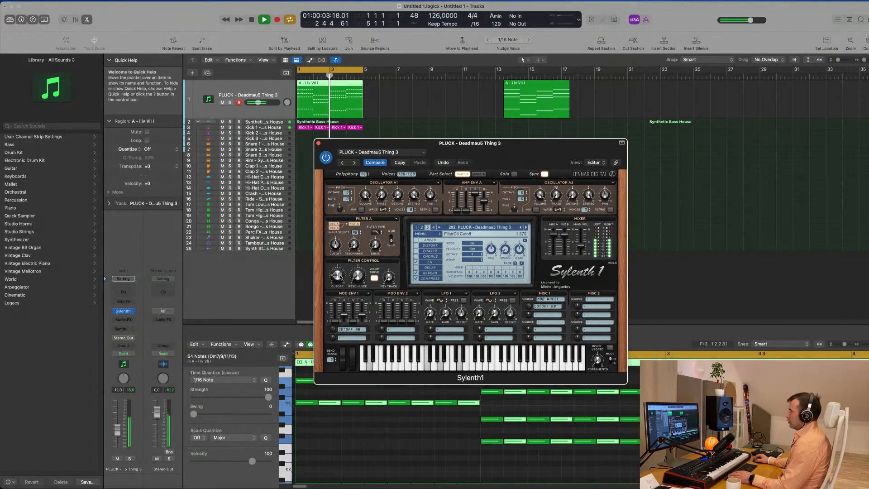
Step: Play back the loop to hear the Deadmau5 Thing 3 pluck with the kick, moving the Sylenth1 window aside
key(space)
drag(506, 150, 645, 149)
key(space)
key(space)
click(209, 108)
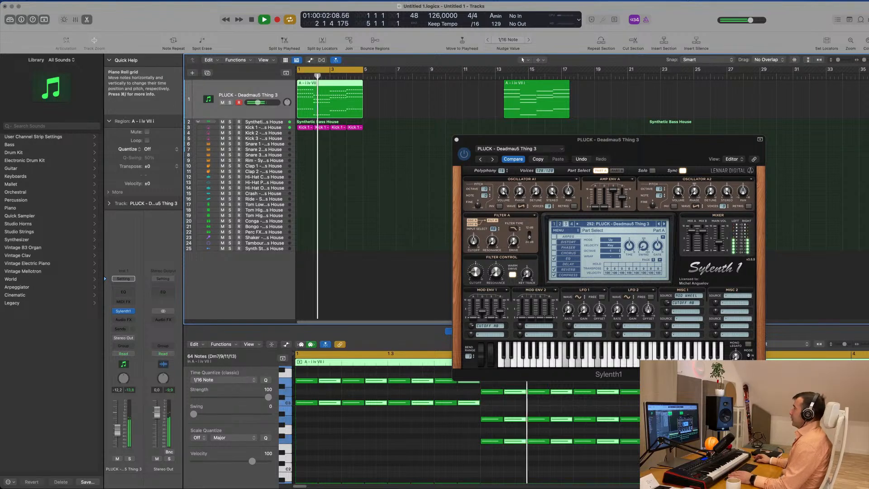
drag(656, 145, 615, 152)
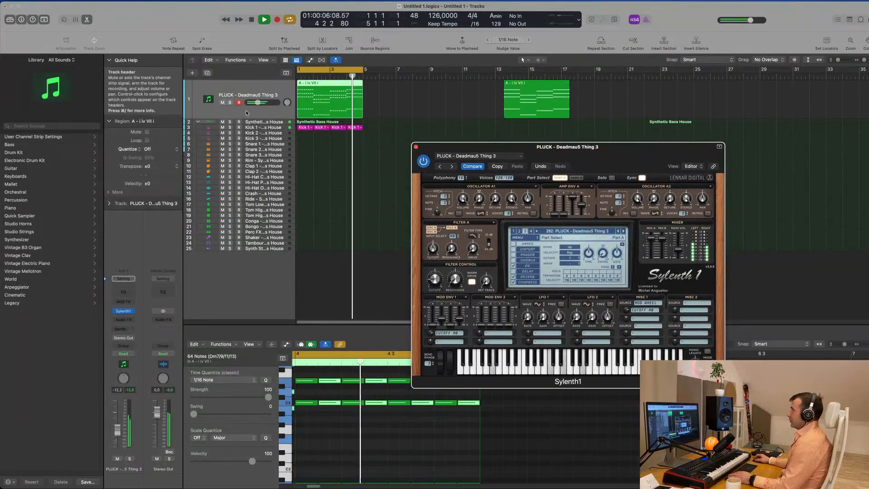
Step: Lower the PLUCK track's volume to -14.0 dB and insert a stereo Compressor side-chained to Kick 1
drag(257, 102, 256, 102)
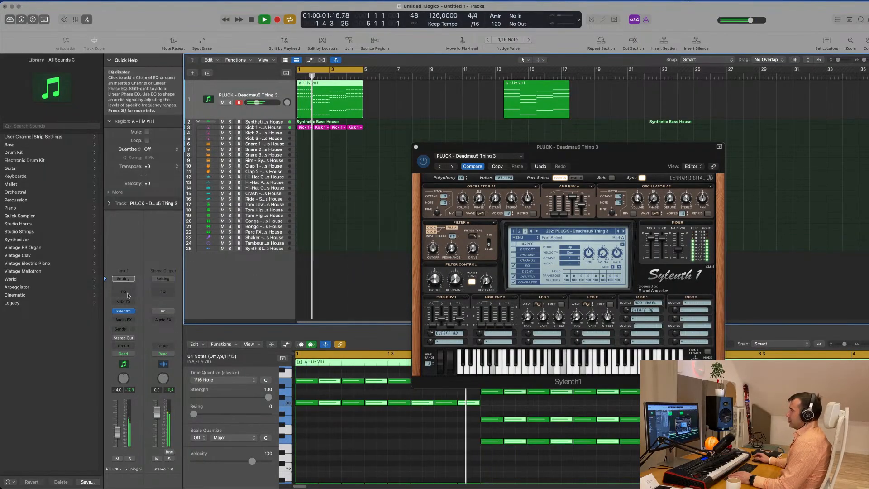
click(123, 320)
mouse_move(136, 346)
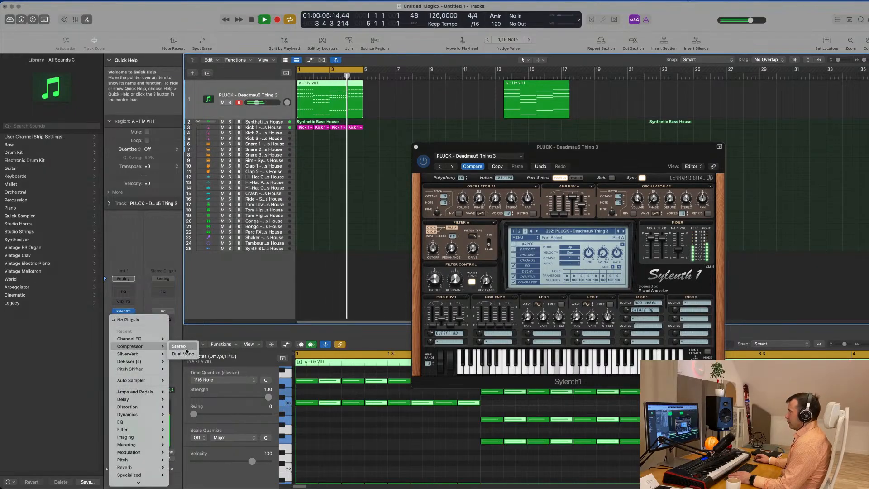
click(185, 349)
click(648, 103)
mouse_move(652, 112)
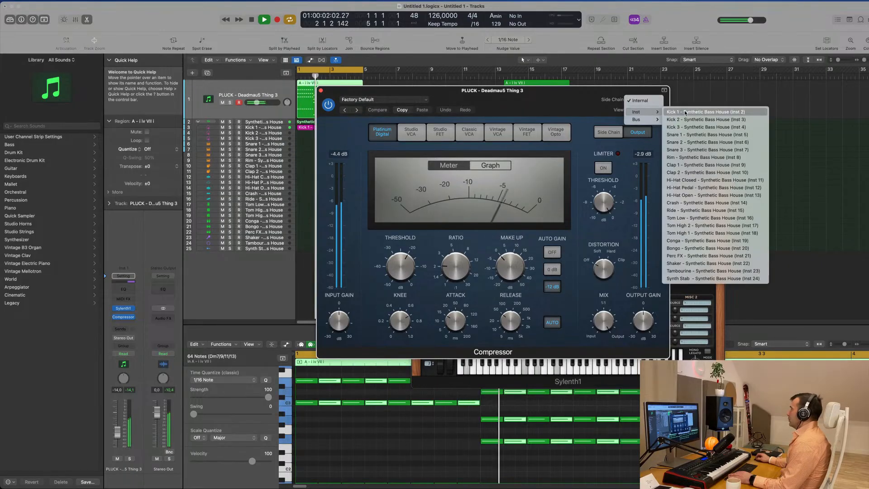
click(704, 111)
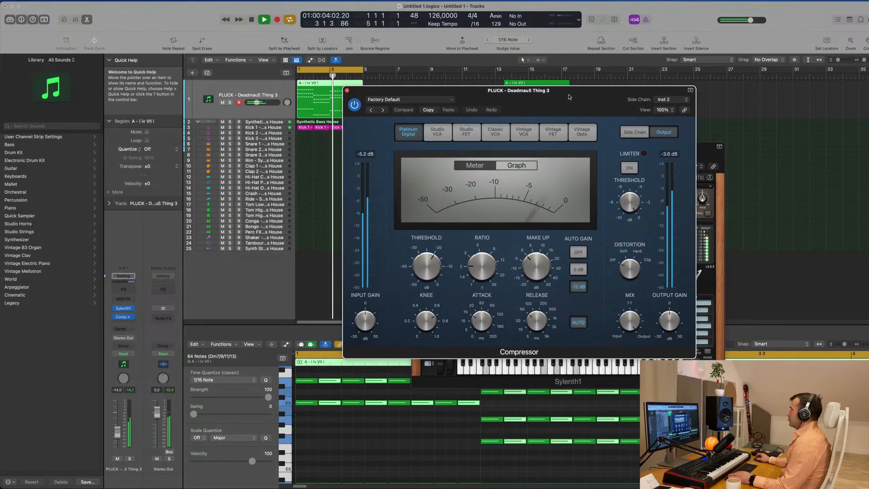
Step: Set the Compressor to ratio 4.1:1, threshold -23.5 dB and attack 0.0 ms, with auto release off and the release adjusted
drag(480, 254, 481, 251)
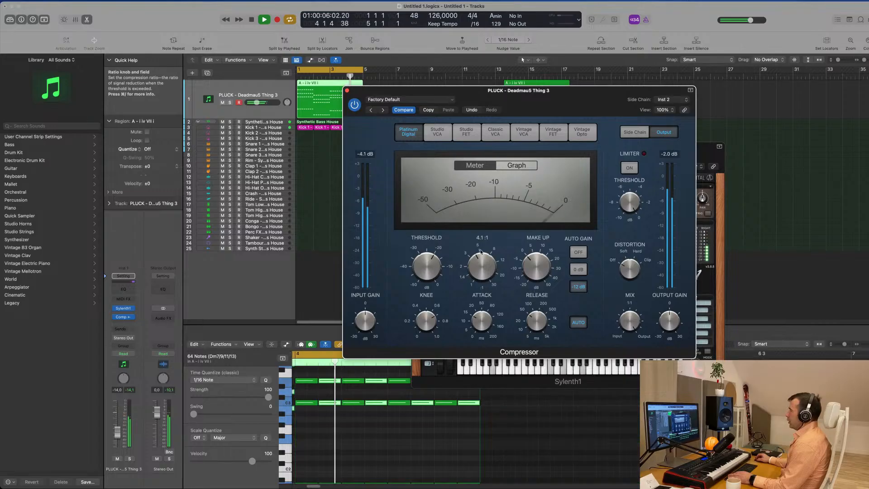
drag(428, 270, 430, 267)
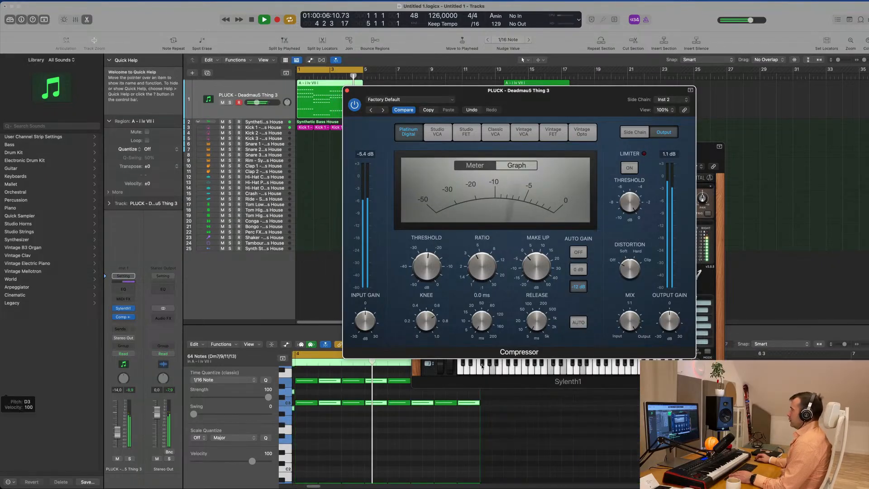
drag(539, 321, 540, 316)
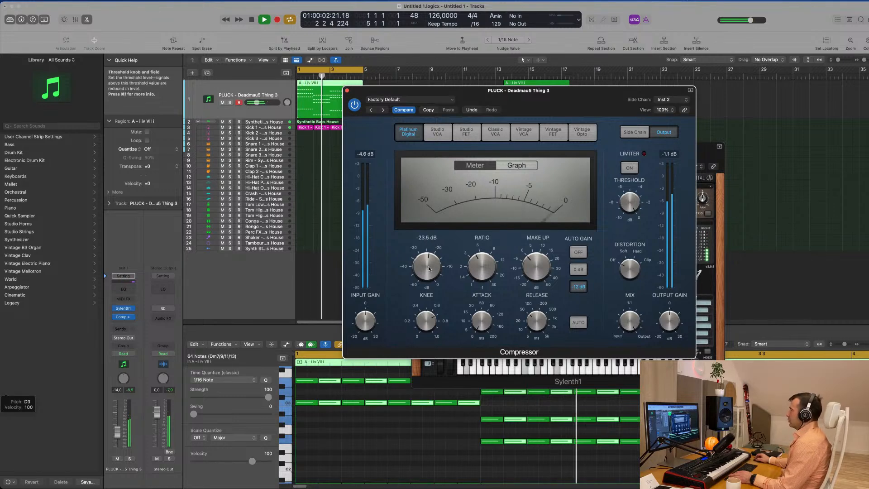
drag(565, 112, 549, 128)
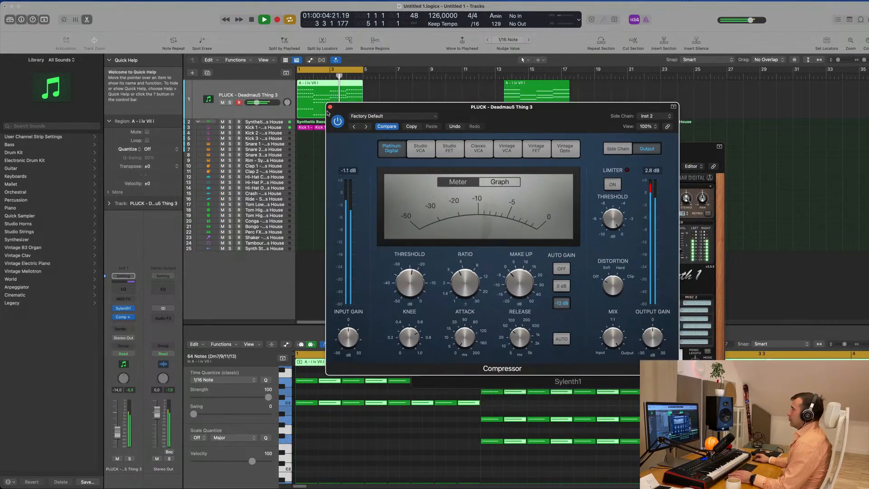
key(super+w)
Step: Duplicate the PLUCK track, mute the duplicate and copy the bar 1 chord region onto it as a backup
drag(588, 146, 645, 139)
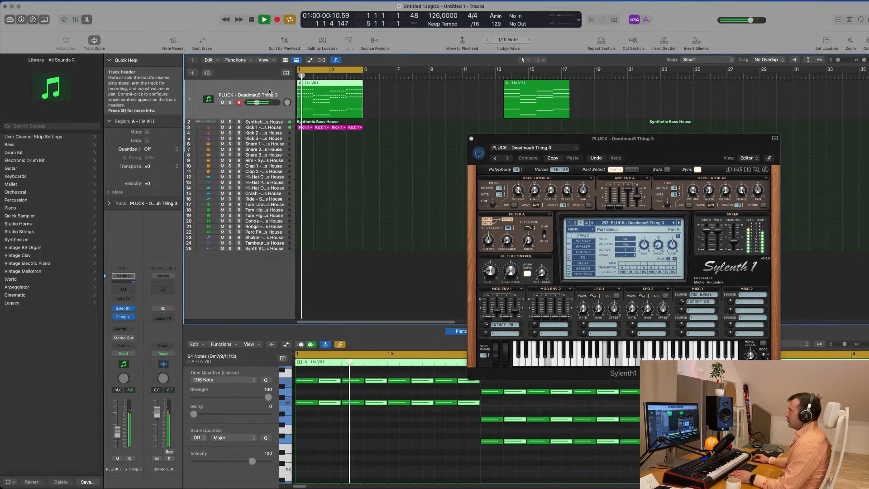
click(207, 74)
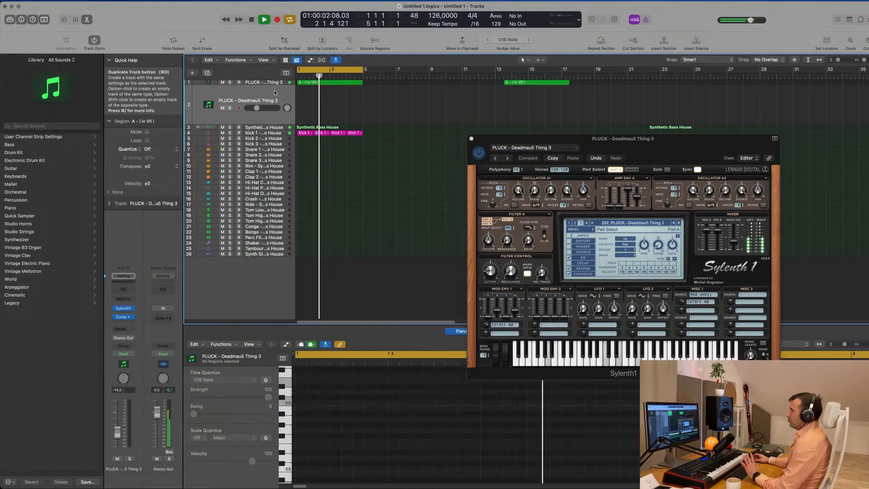
click(222, 108)
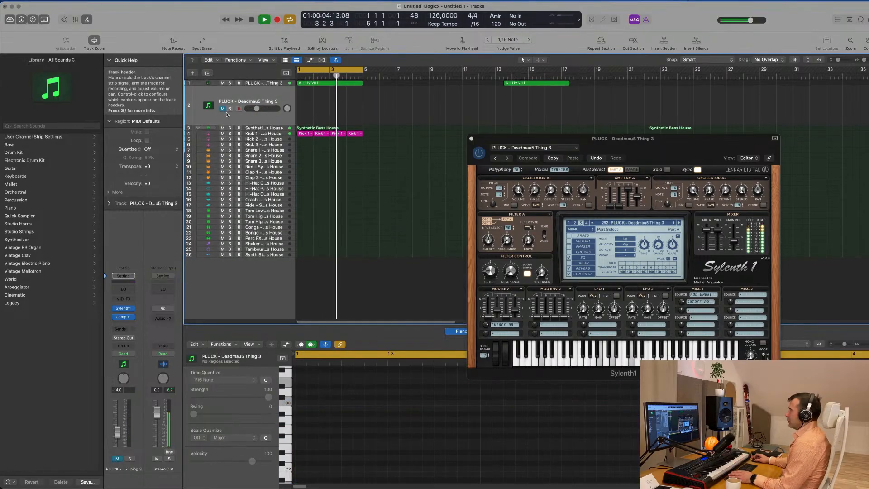
mouse_move(311, 85)
mouse_down()
mouse_move(296, 112)
mouse_move(324, 83)
mouse_up()
click(273, 84)
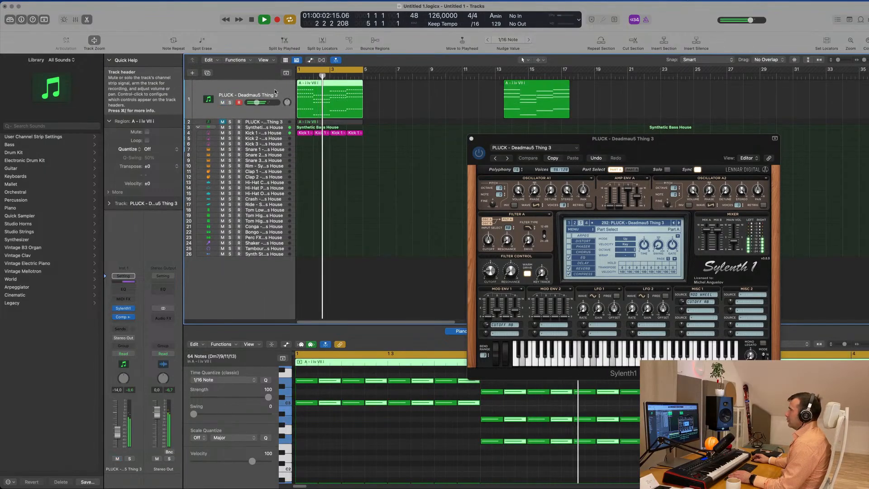
Step: Stop playback, enlarge the PLUCK track and delete the lowest bass note of every chord in the region
key(space)
drag(271, 116, 271, 173)
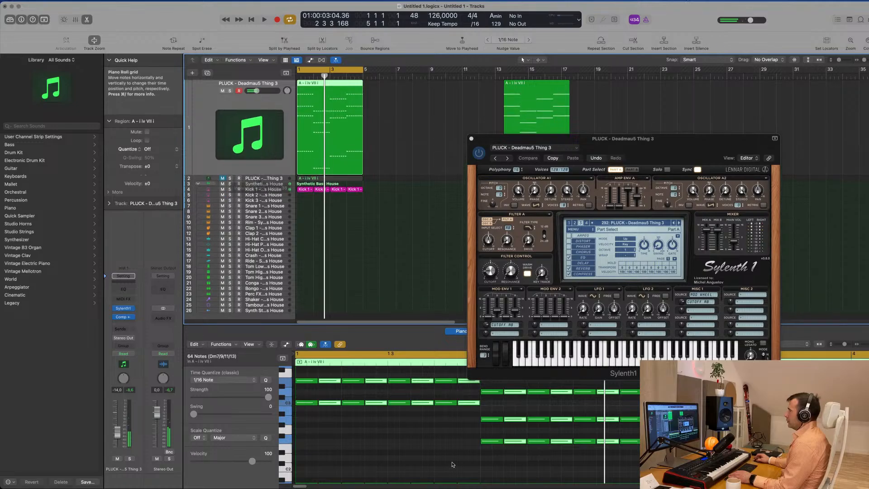
click(450, 461)
scroll(450, 459, down, 3)
scroll(450, 459, down, 5)
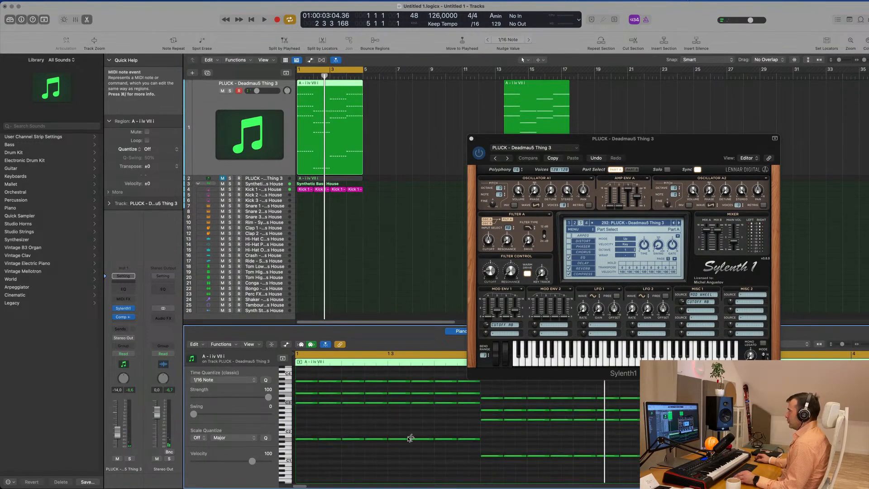
drag(310, 435, 817, 457)
scroll(817, 457, left, 4)
drag(301, 422, 770, 466)
key(Delete)
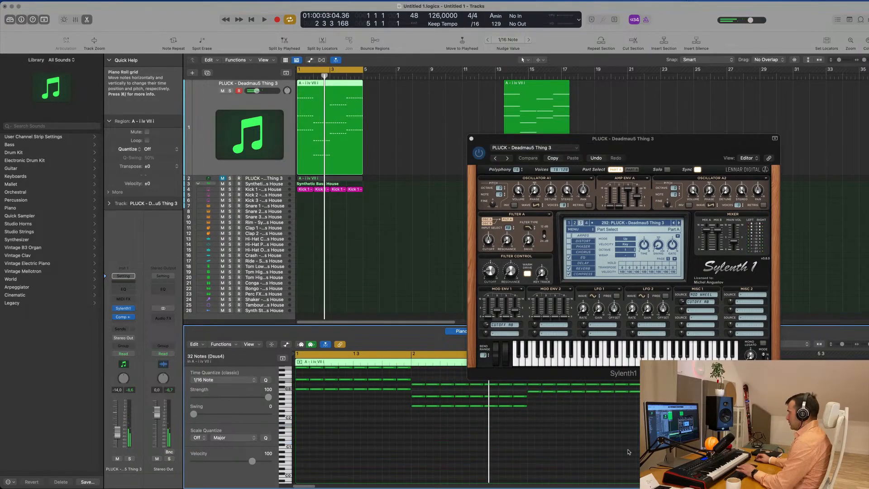
Step: Transpose all remaining chord notes down one octave and listen to the result
key(super+a)
key(shift+alt+Down)
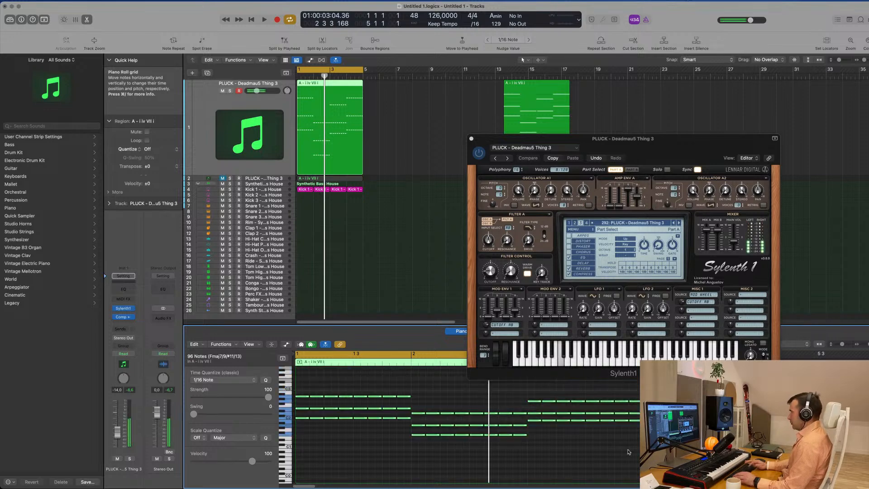
drag(681, 147, 657, 117)
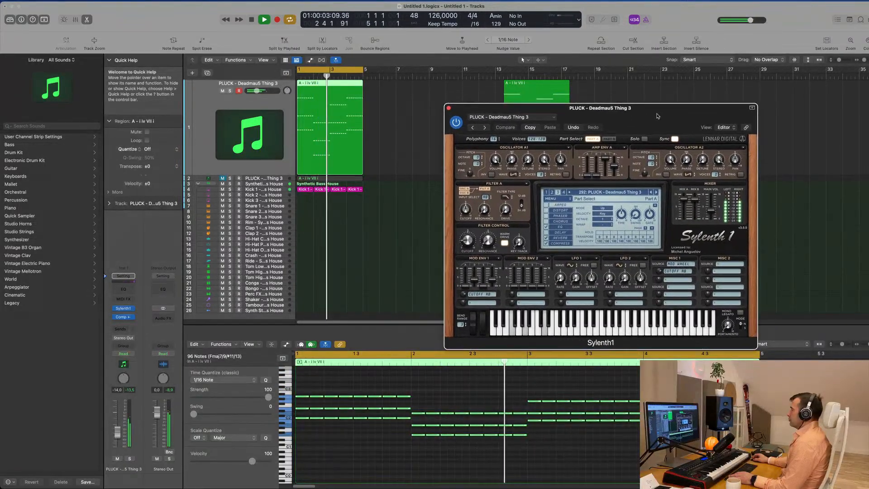
Step: Raise the chord notes back up an octave, restore the deleted bass notes and play the loop
key(shift+alt+Up)
key(space)
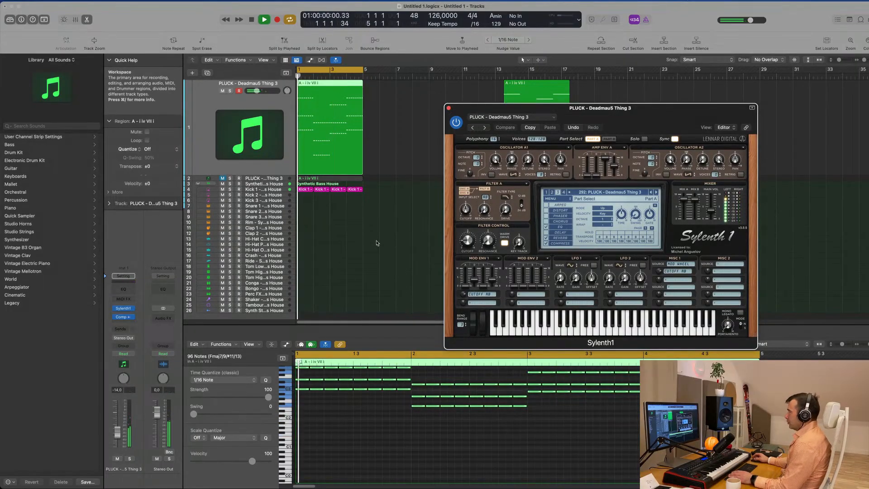
key(super+z)
key(space)
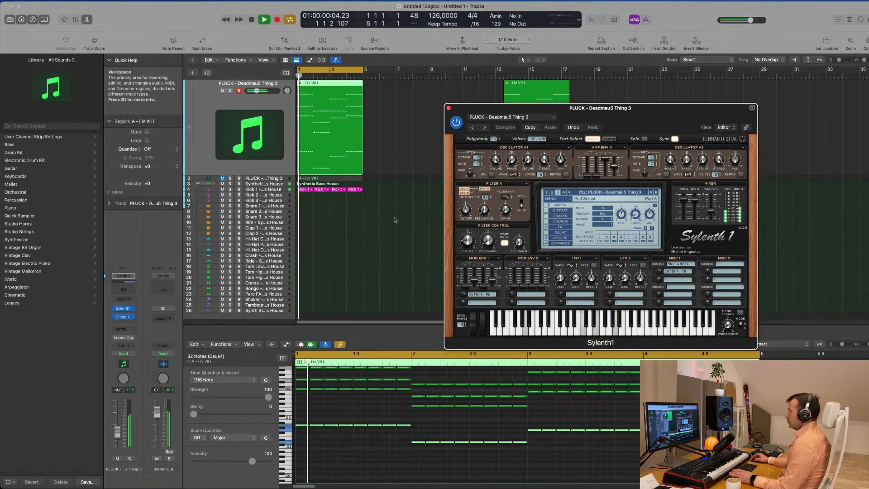
Step: Switch off Sylenth1's reverb and set the Amp Envelope A release to 5.445 while auditioning the loop
drag(662, 110, 560, 159)
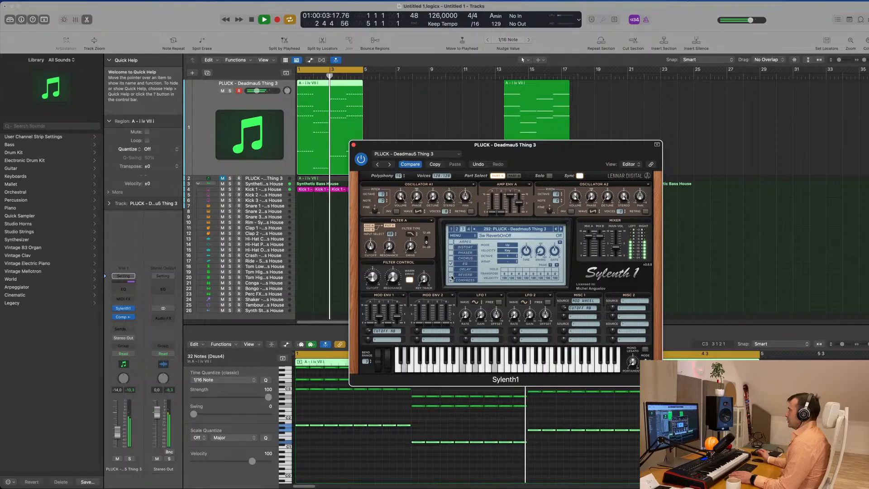
drag(561, 147, 598, 124)
key(space)
click(423, 278)
key(space)
key(space)
click(207, 154)
key(space)
key(space)
drag(592, 125, 675, 131)
click(204, 160)
key(space)
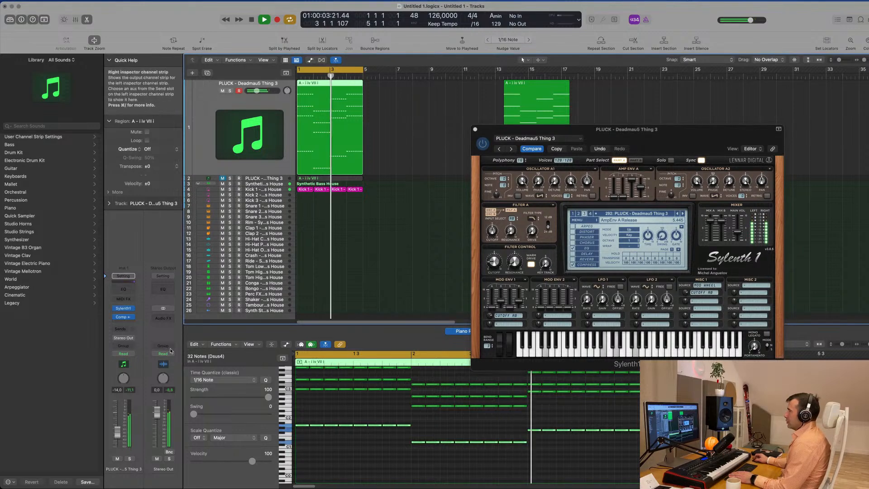
Step: Insert a stereo Vintage Tube EQ on the PLUCK track, load its Big Synth preset and play the loop
click(129, 323)
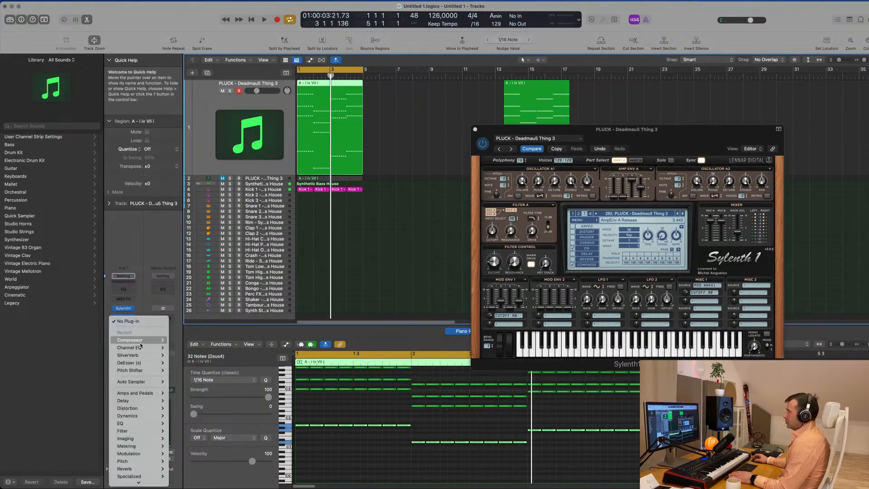
scroll(144, 430, down, 1)
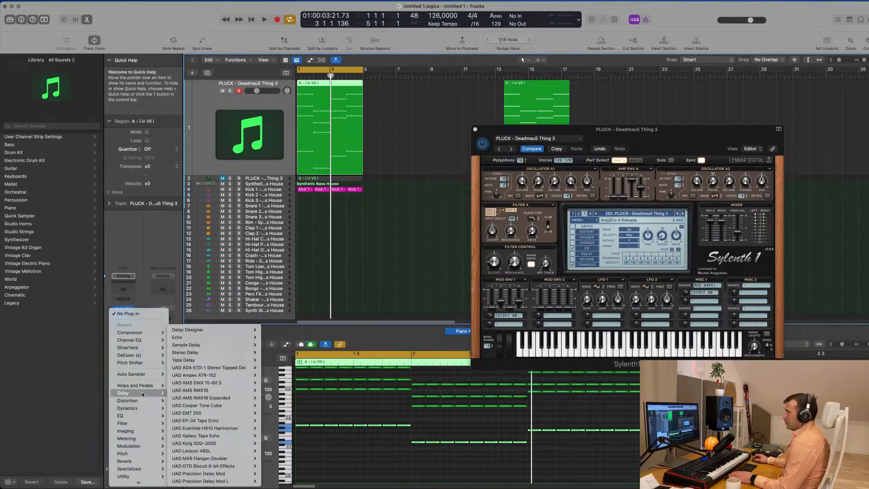
mouse_move(143, 418)
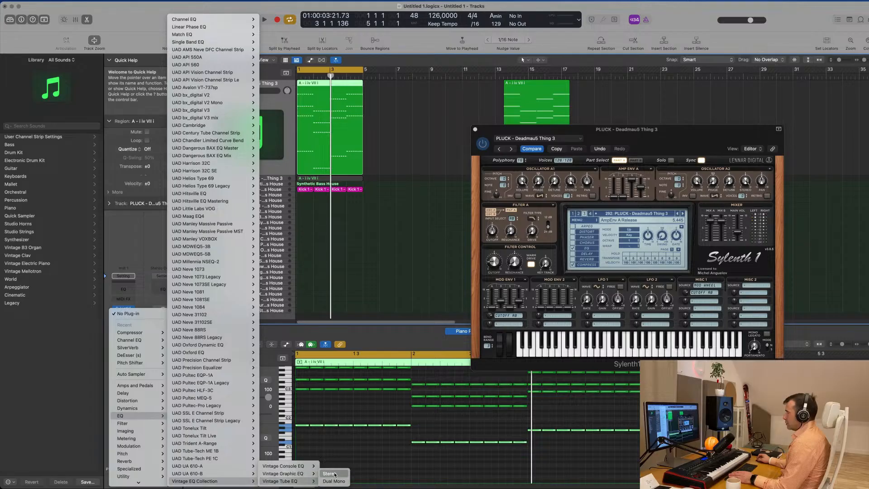
click(335, 474)
click(343, 100)
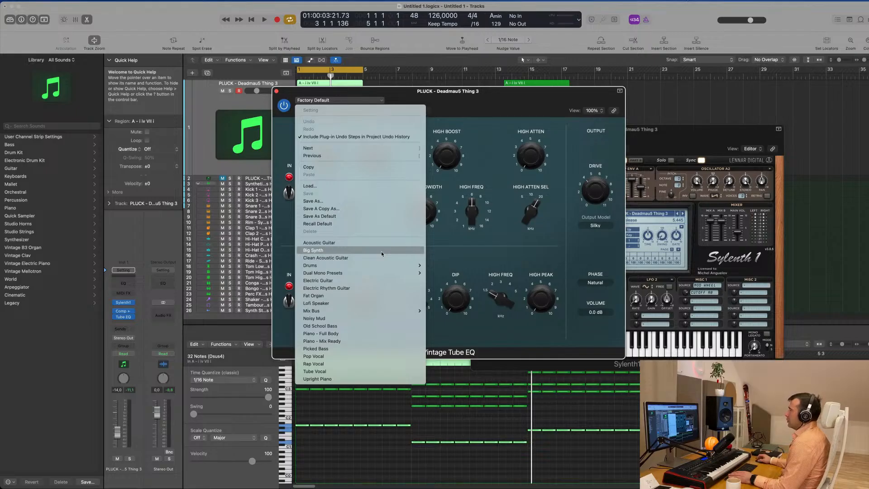
click(538, 83)
drag(539, 86, 571, 93)
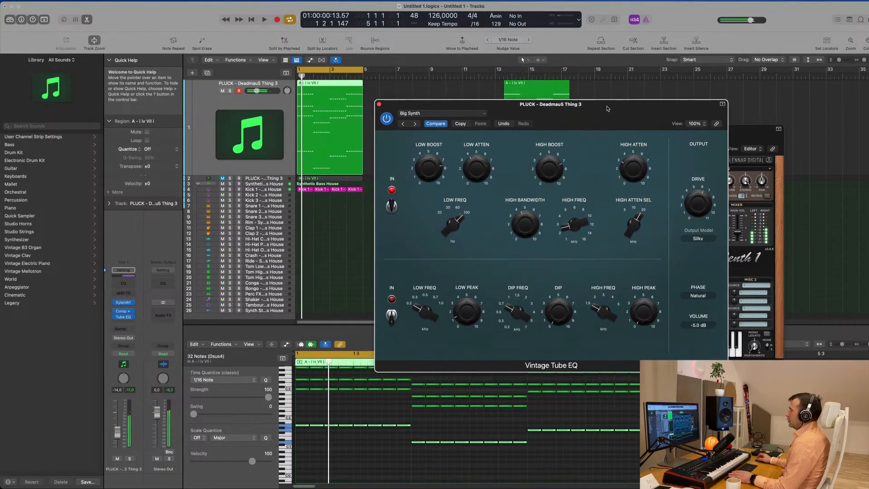
drag(590, 108, 629, 139)
key(space)
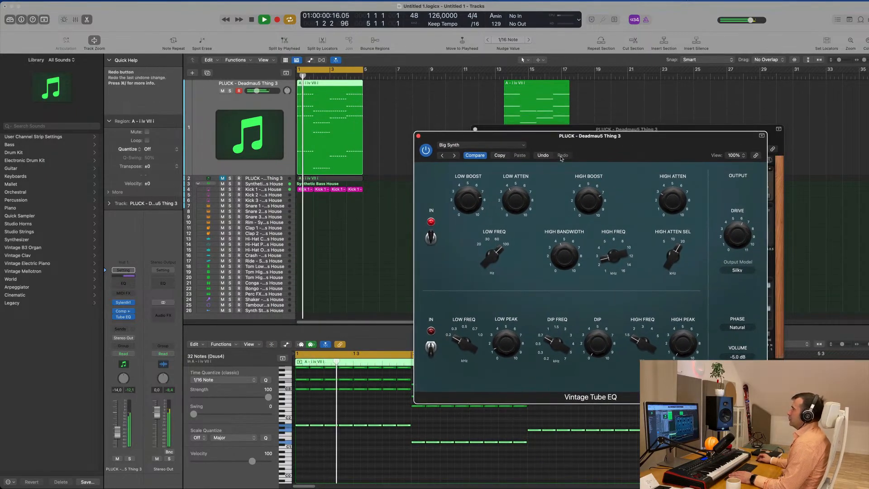
Step: Compare the looped pluck sound with the Vintage Tube EQ bypassed and active
click(426, 152)
drag(603, 137, 467, 144)
key(space)
click(369, 152)
key(space)
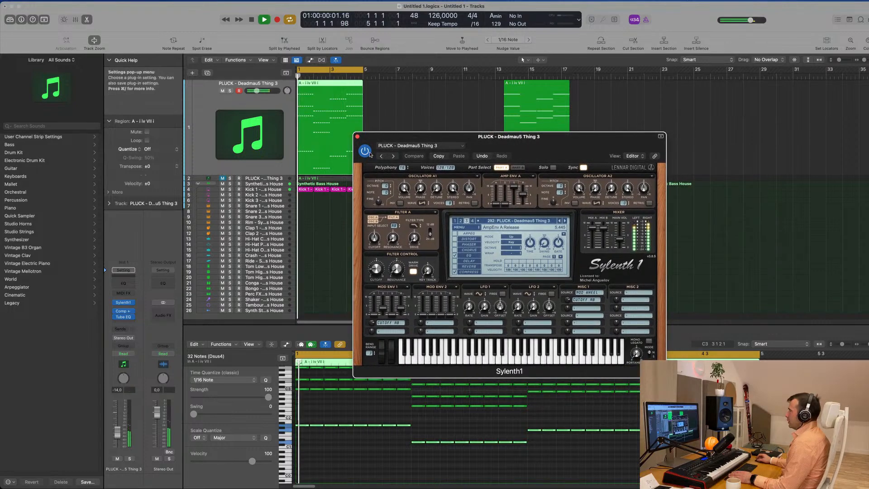
Step: Lower the PLUCK track's volume to -18.0 dB and add a send to Bus 4
drag(118, 433, 118, 436)
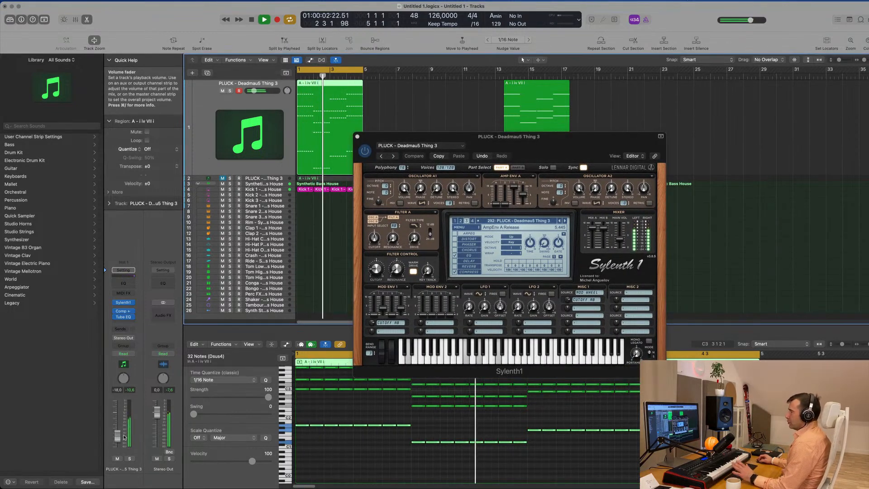
click(124, 329)
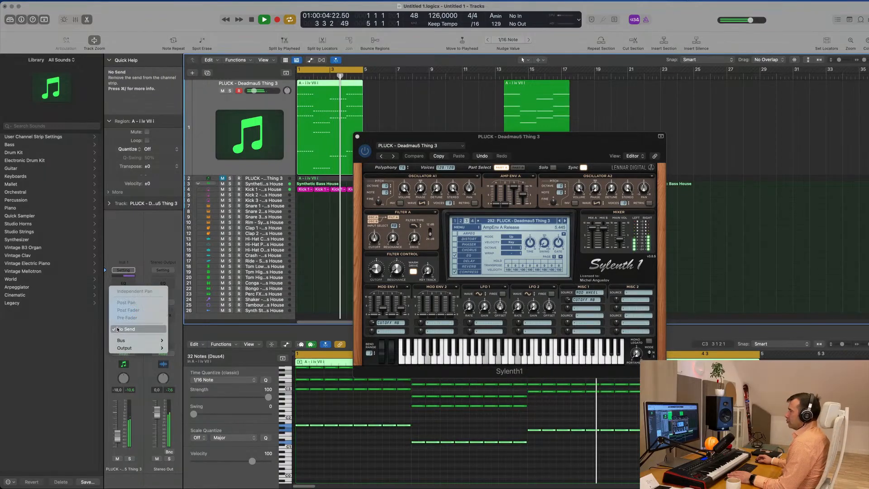
mouse_move(136, 340)
click(202, 212)
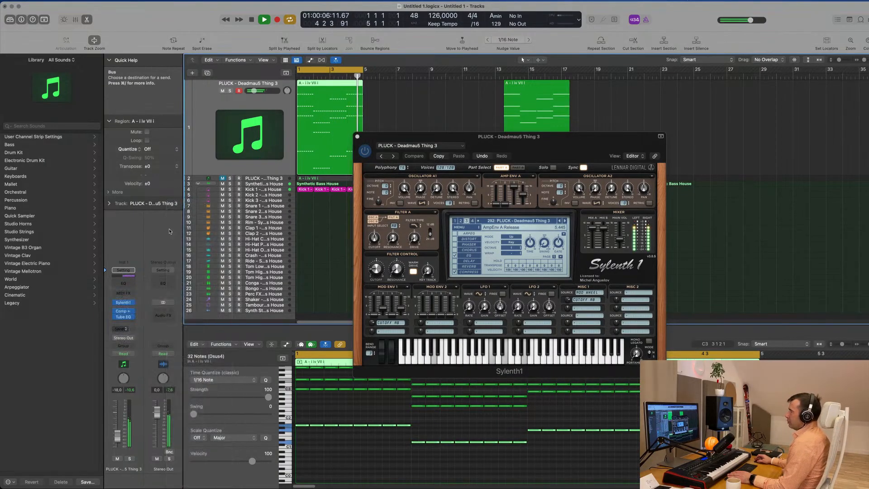
Step: Insert a stereo SilverVerb on Aux 4, load its grandiose preset and raise the PLUCK track's send to Bus 4
click(163, 311)
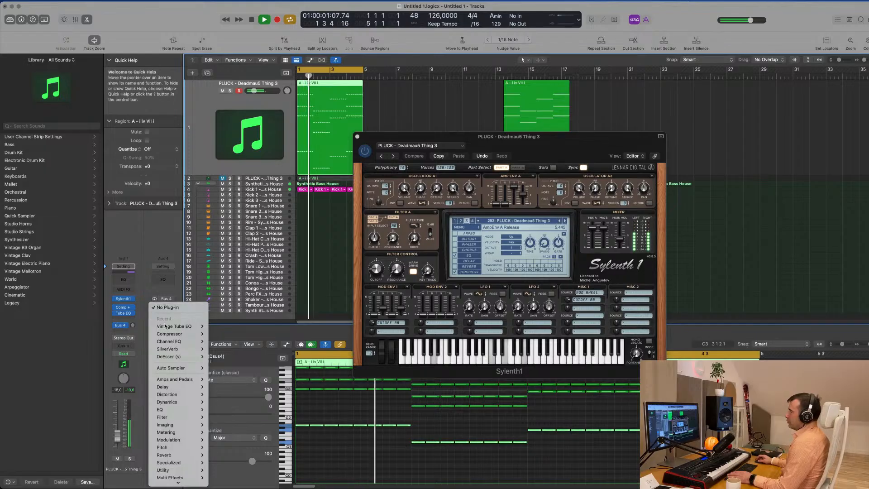
mouse_move(178, 348)
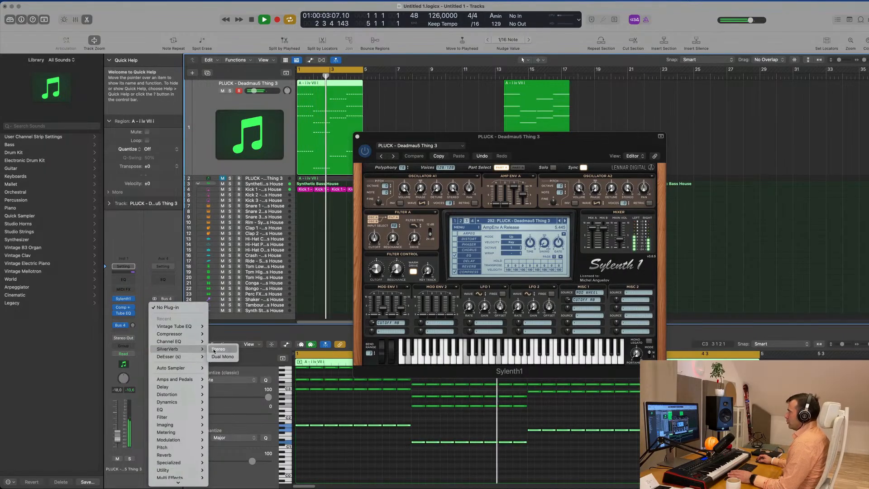
click(217, 351)
drag(389, 91, 412, 95)
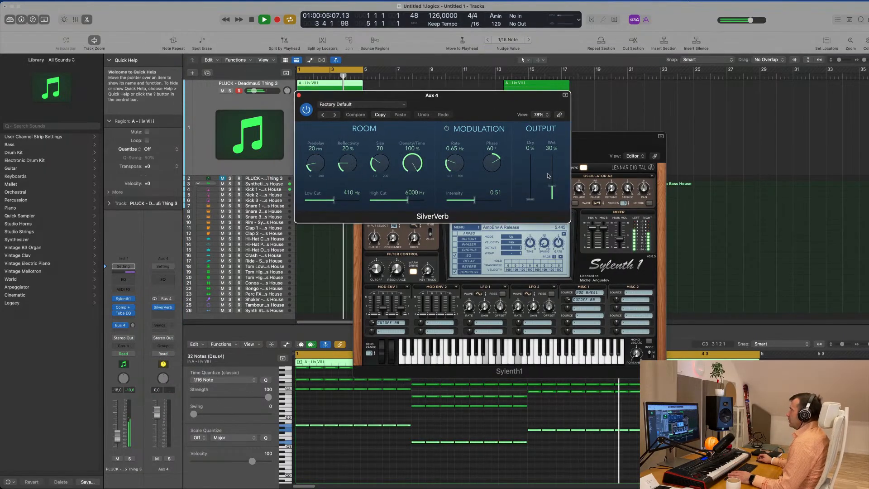
click(362, 104)
click(409, 246)
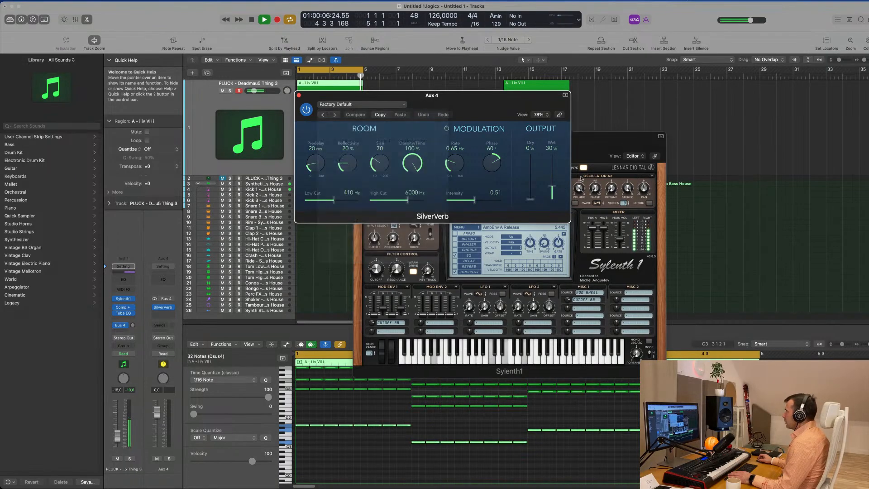
drag(543, 95, 597, 93)
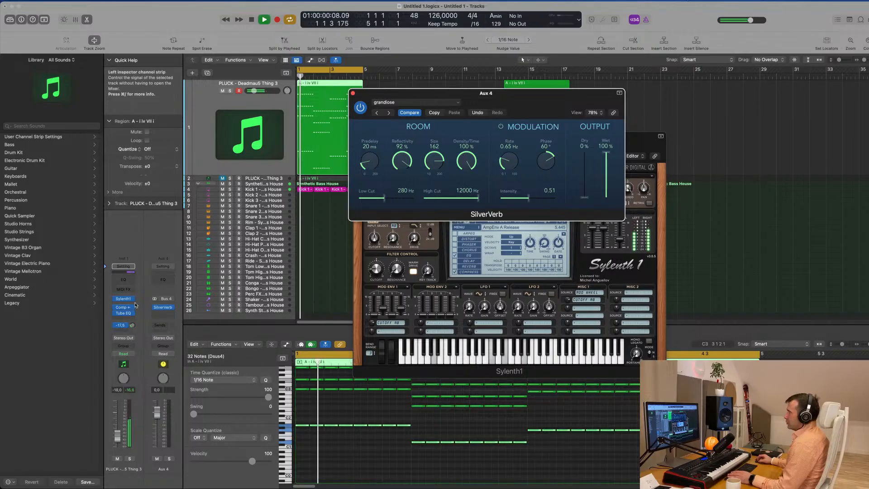
drag(139, 306, 139, 306)
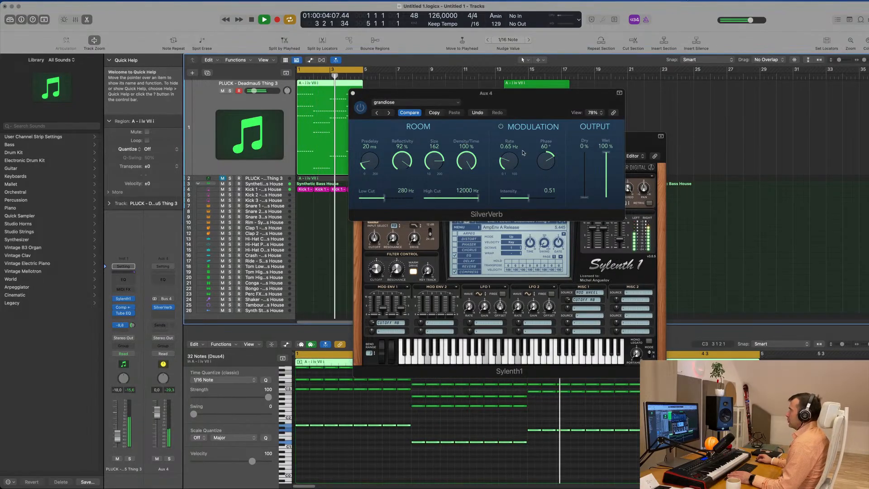
Step: Add a Channel EQ after SilverVerb on Aux 4 with the low cut at 220 Hz and the high cut at 1460 Hz
click(164, 279)
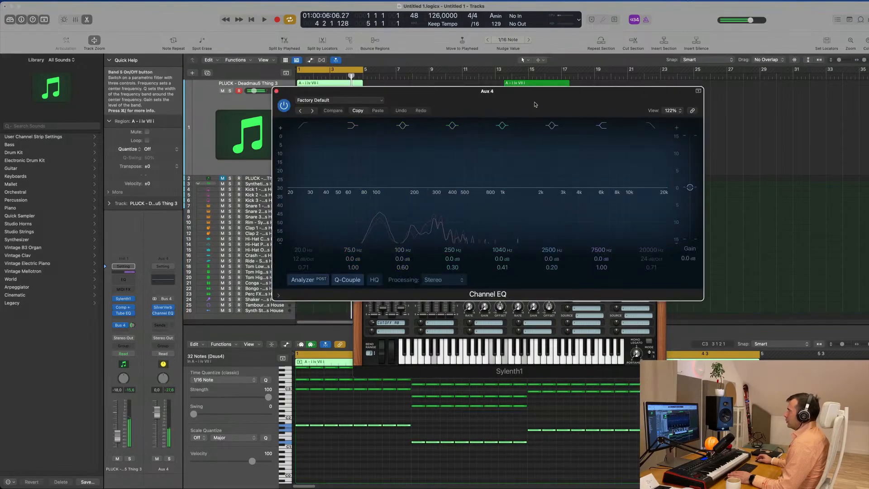
drag(332, 141, 436, 173)
drag(435, 218, 437, 209)
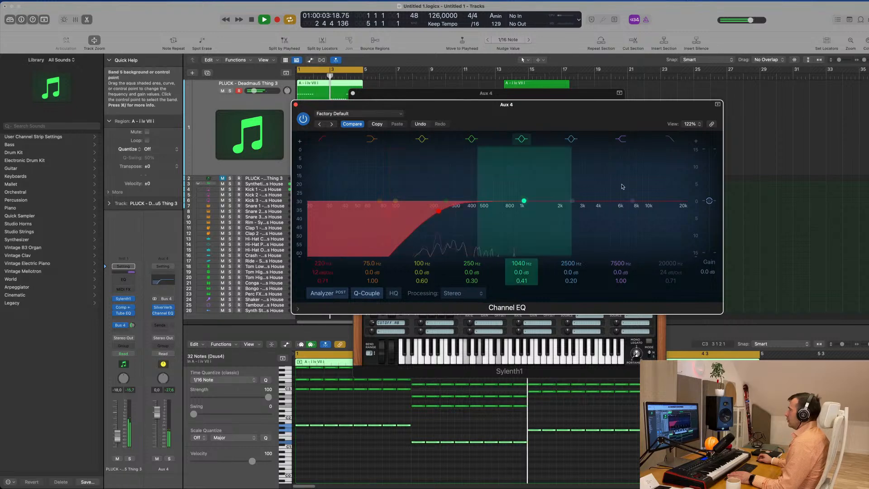
drag(679, 201, 531, 207)
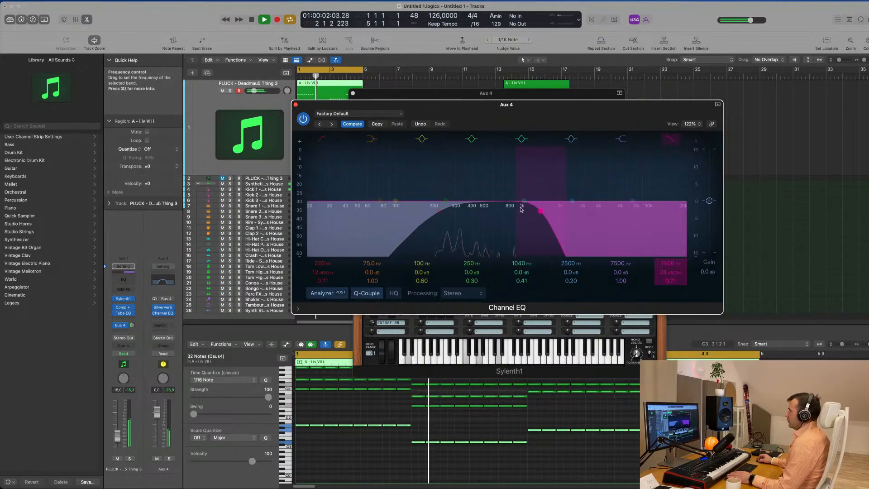
drag(551, 209, 524, 211)
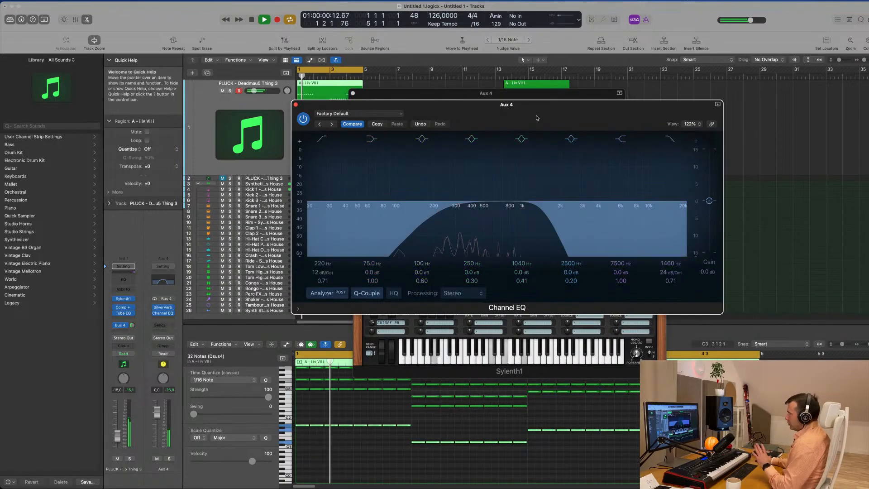
drag(444, 103, 464, 118)
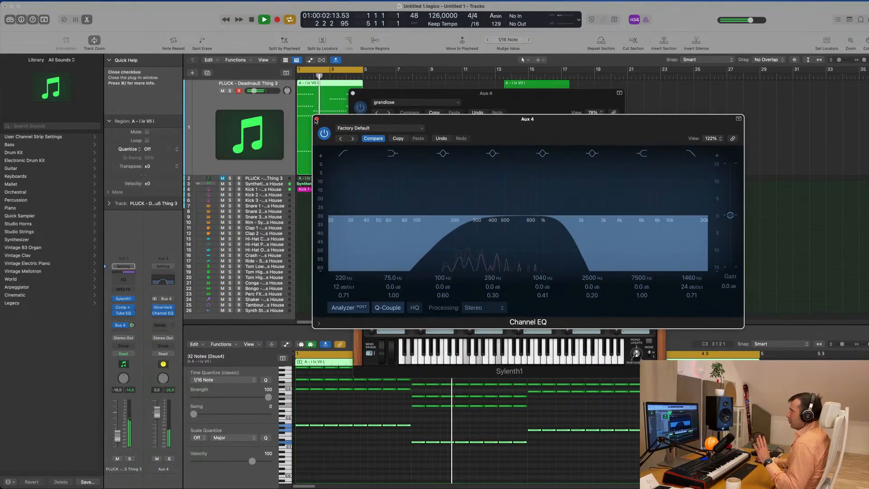
click(318, 120)
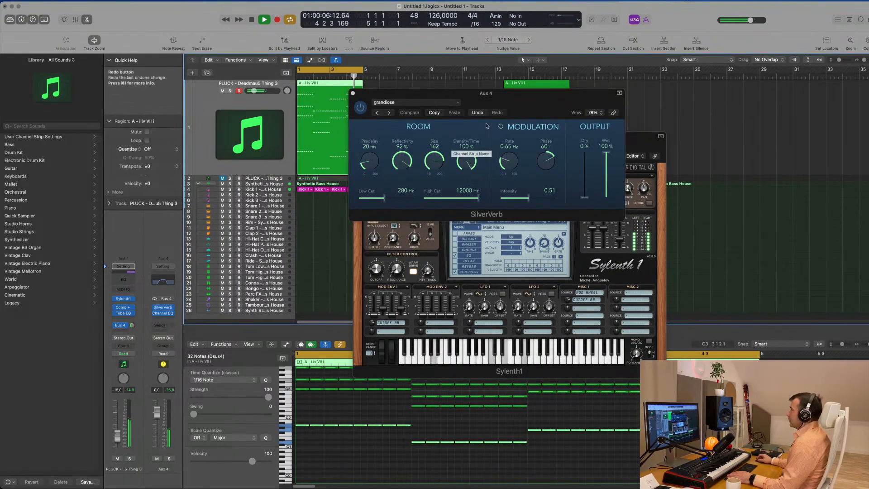
Step: Reduce SilverVerb's room size to 124
click(500, 128)
mouse_move(434, 161)
mouse_down()
mouse_move(437, 176)
mouse_move(436, 164)
mouse_up()
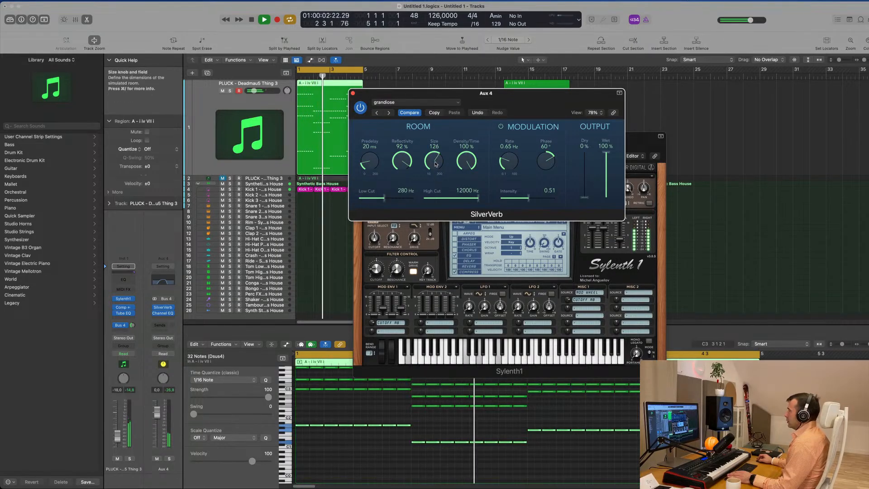
drag(501, 95, 519, 99)
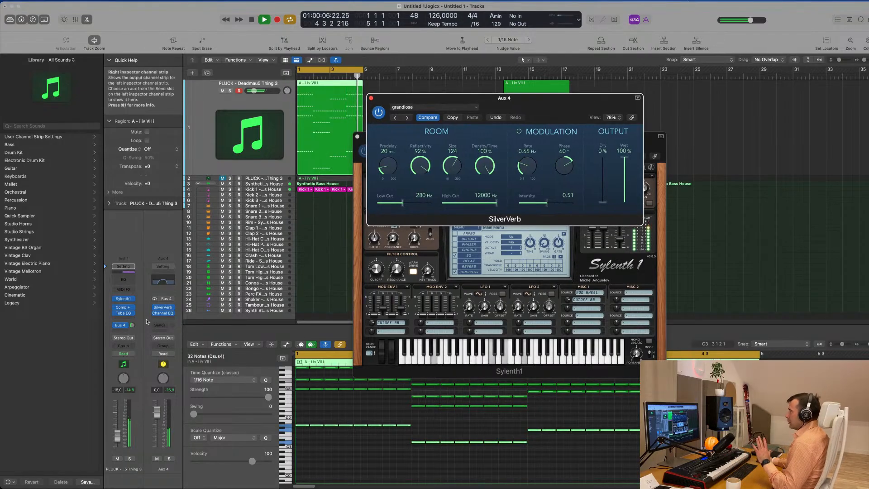
Step: Set the Aux 4 Channel EQ's high cut to 2040 Hz and compare the reverb with the EQ bypassed and active
click(163, 281)
drag(545, 216, 583, 218)
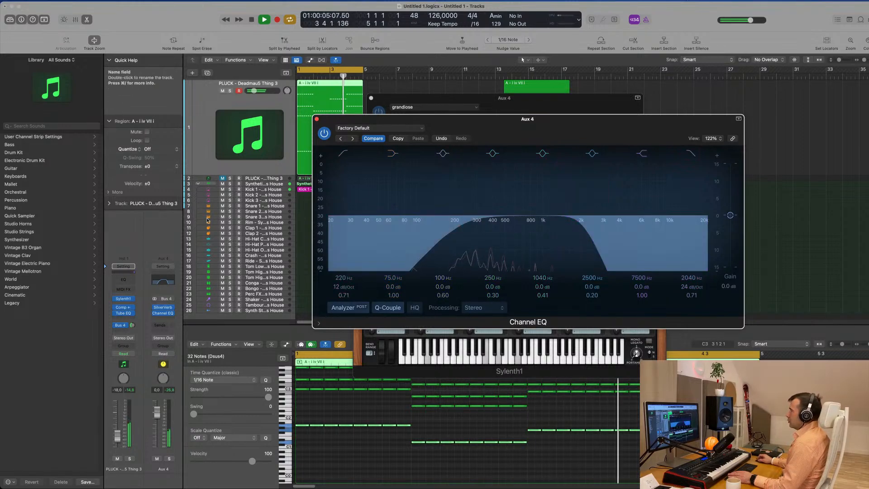
click(325, 133)
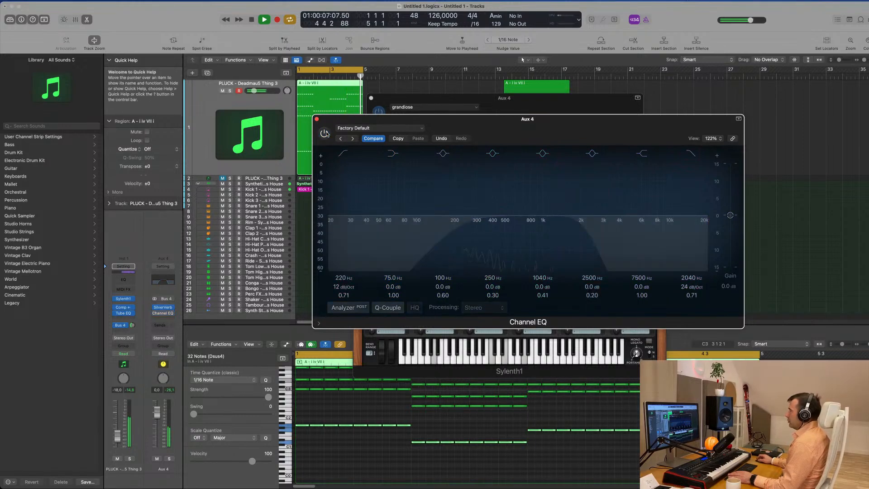
click(325, 133)
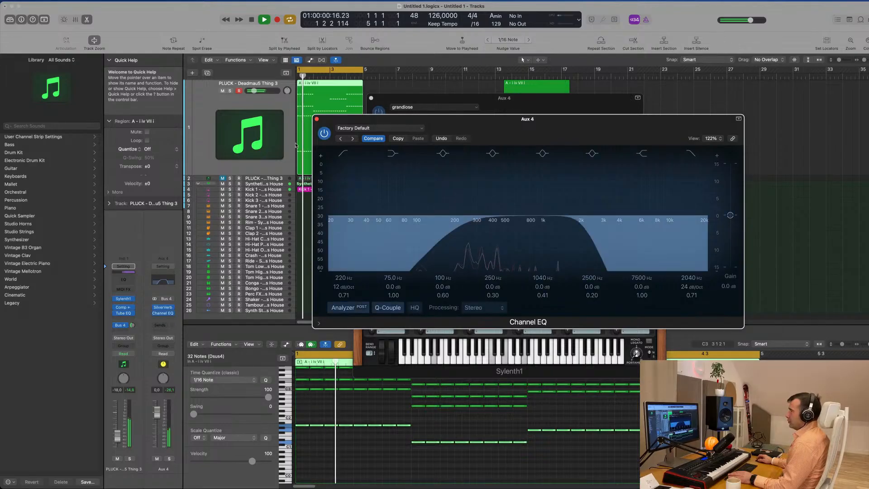
Step: Compare the looped pluck with SilverVerb and the Bus 4 send switched off and on
click(163, 315)
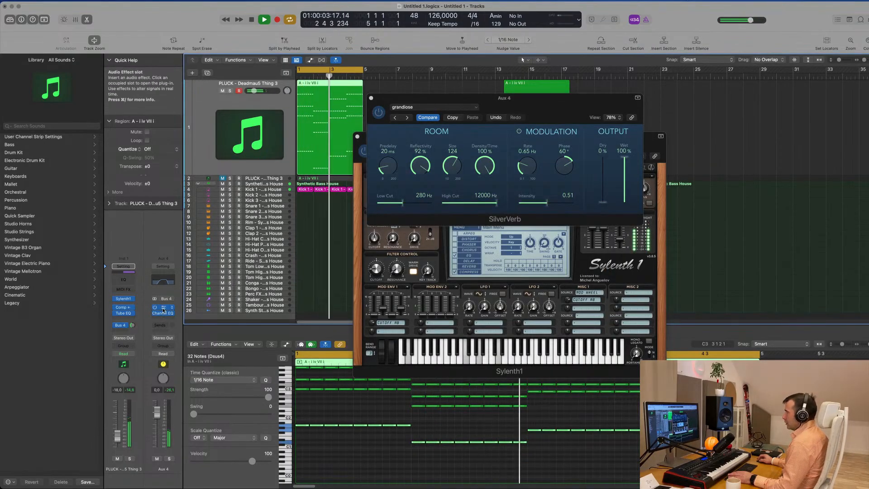
click(164, 310)
click(164, 309)
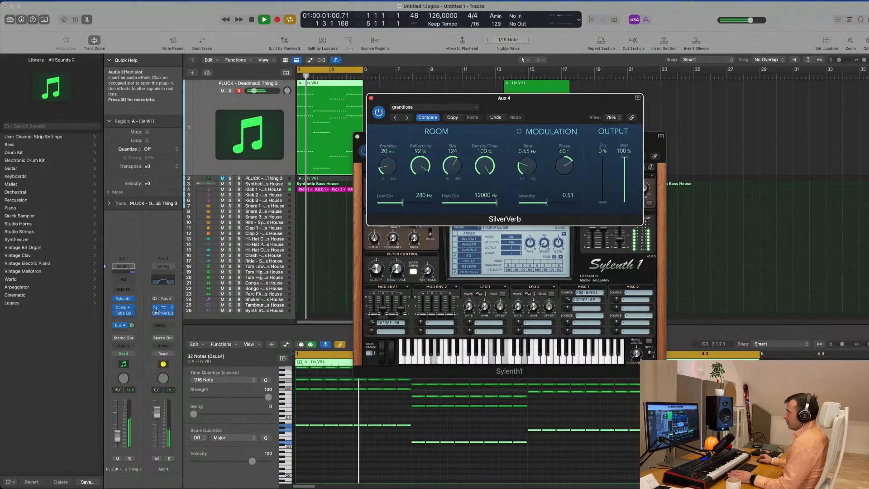
click(114, 325)
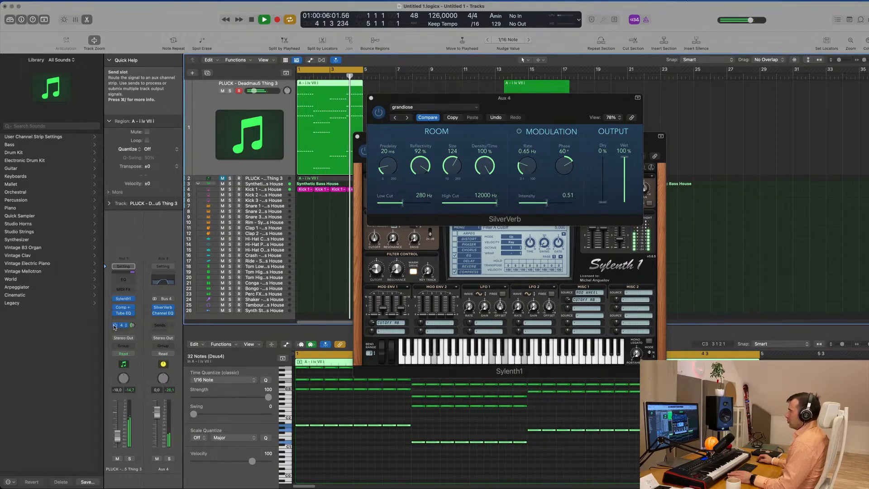
Step: Copy the sidechained Compressor from the PLUCK channel to Aux 4 after the Channel EQ and open its settings
drag(123, 308, 167, 318)
click(163, 313)
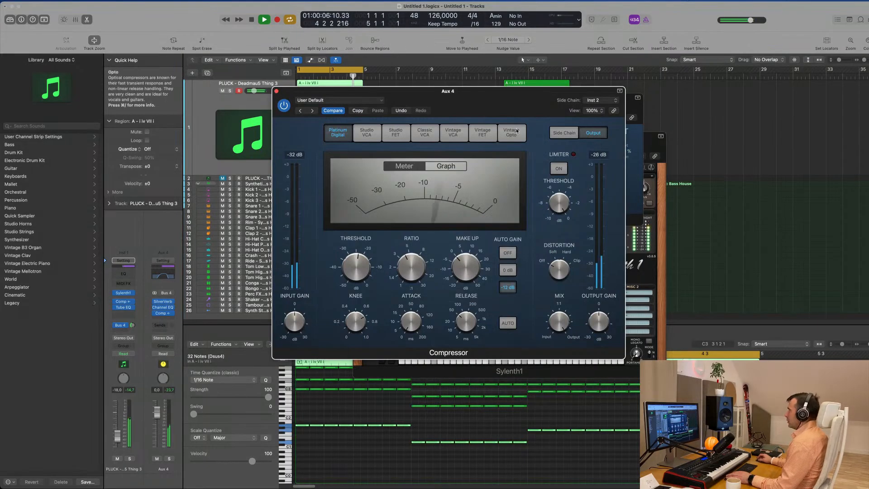
drag(507, 106, 587, 108)
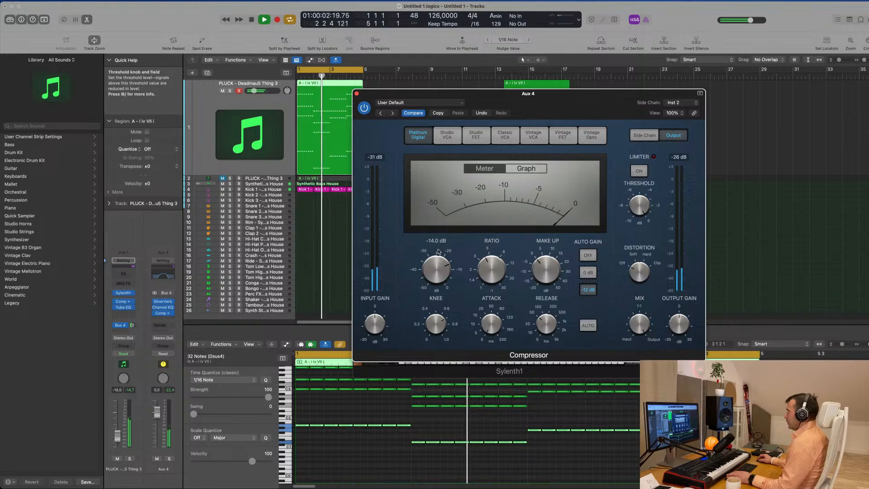
Step: Set the Aux 4 Compressor's threshold to -15.0 dB, and close the Compressor and SilverVerb windows
mouse_move(438, 252)
mouse_down()
mouse_move(438, 261)
mouse_move(440, 245)
mouse_up()
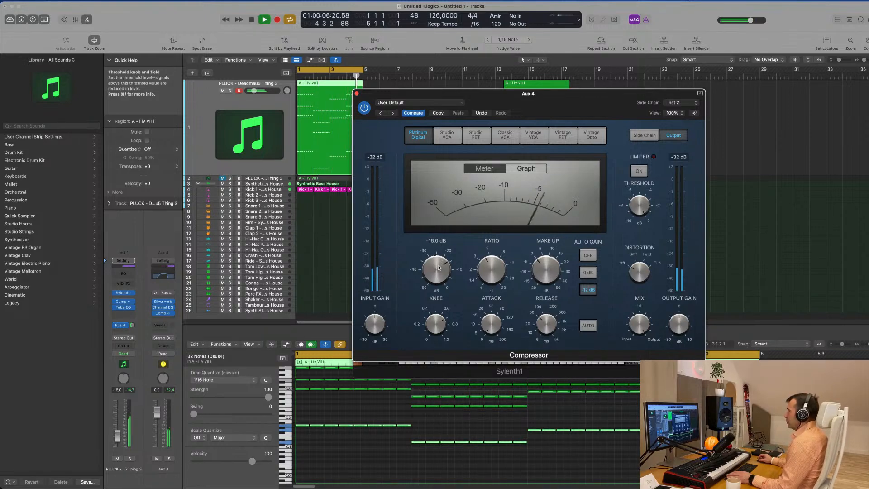
drag(441, 296, 443, 261)
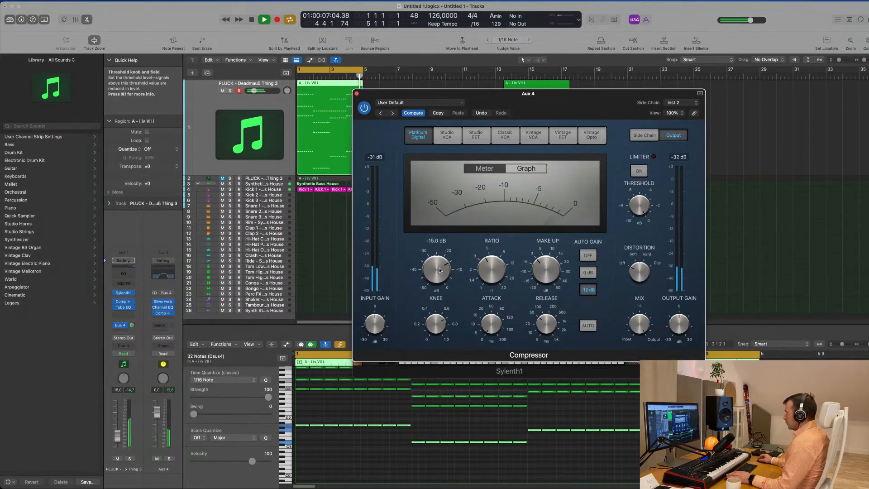
drag(359, 94, 345, 102)
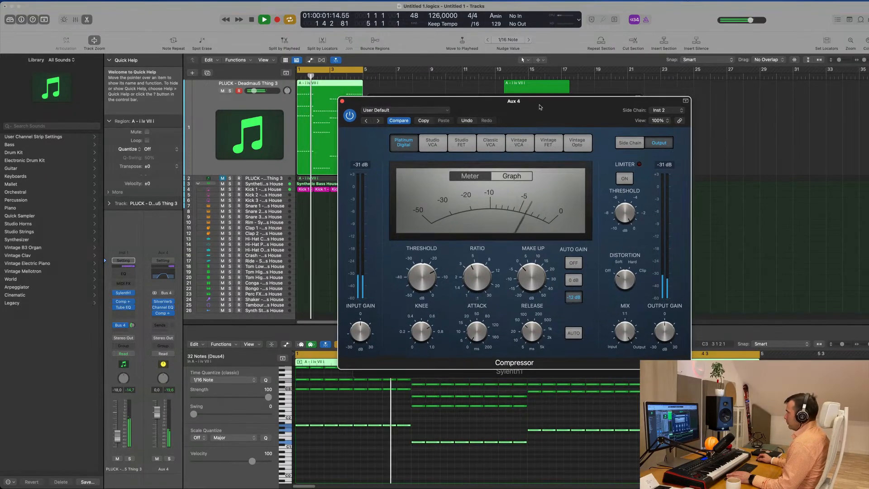
click(343, 101)
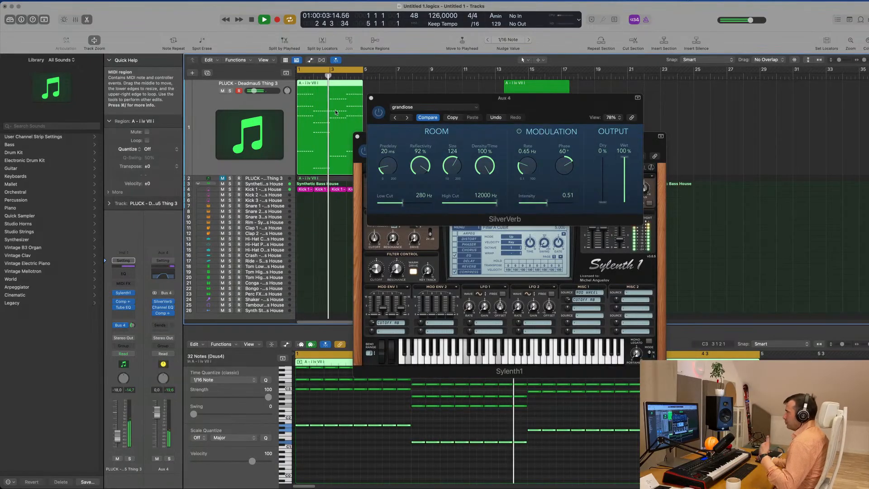
click(371, 98)
Step: Sweep Sylenth1's Filter Control cutoff up to 3.045 while the loop plays, and close the synth window
drag(438, 138, 577, 122)
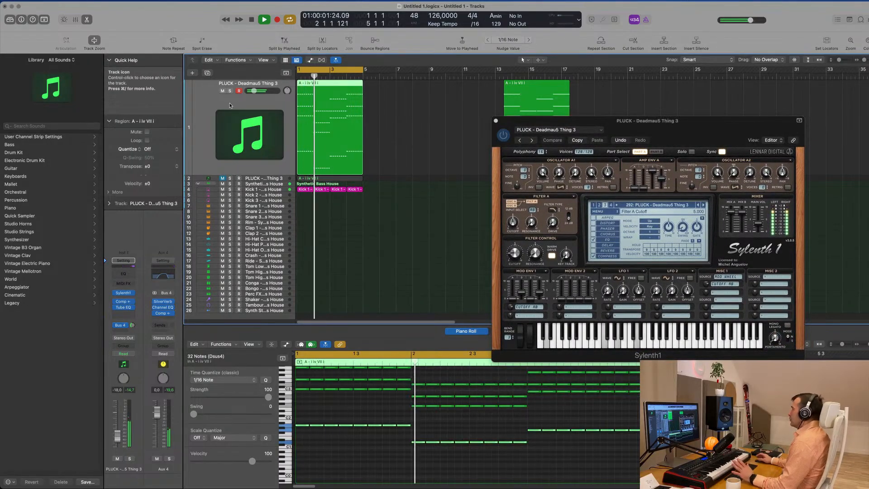
drag(513, 252, 513, 240)
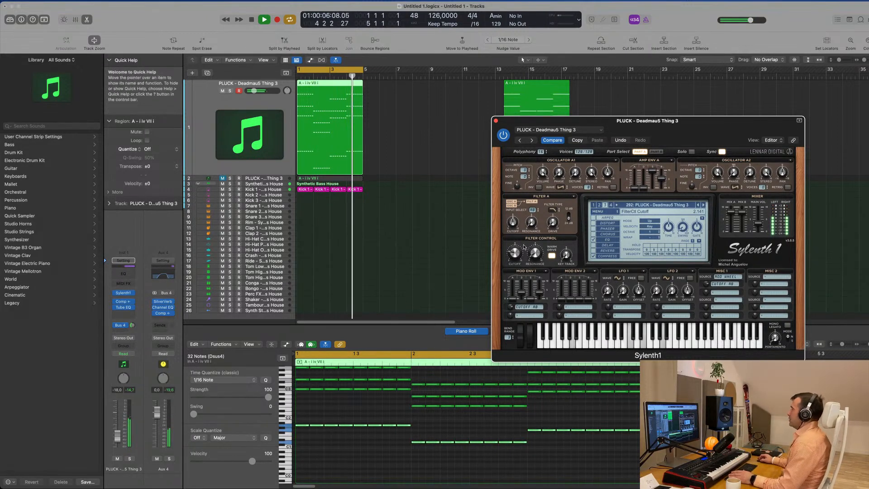
drag(521, 248, 520, 256)
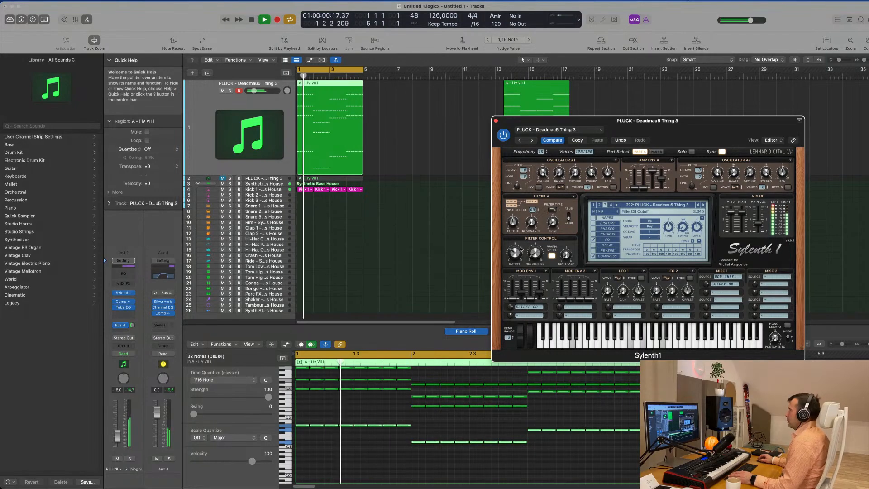
click(496, 121)
Step: Repeat the four-bar pluck and kick section three times and extend the cycle range to 16 bars, ending at bar 17
click(368, 242)
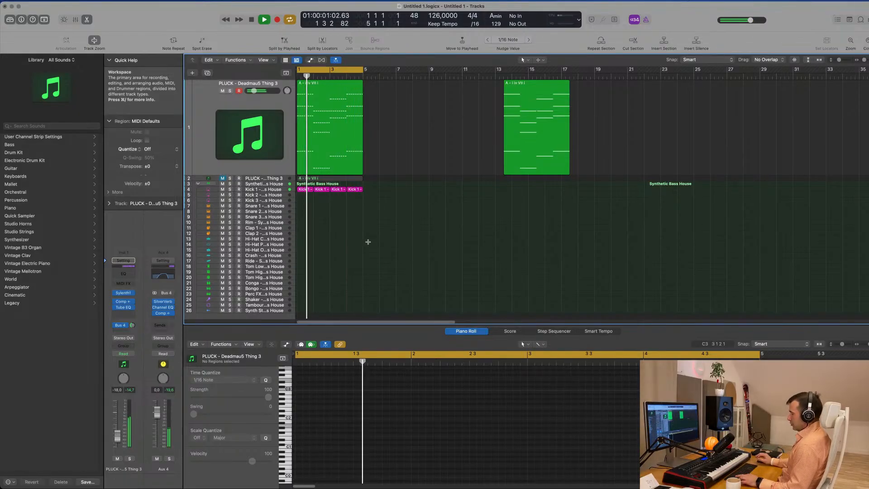
key(super+r)
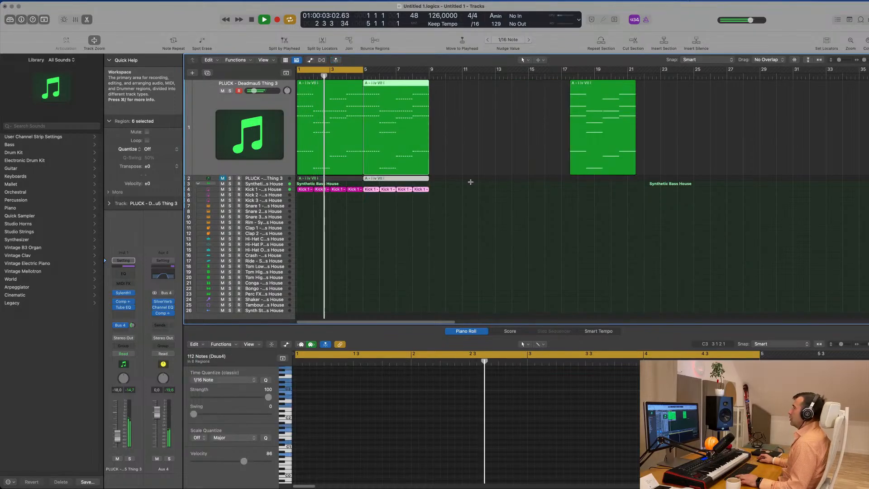
key(super+r)
key(super+r)
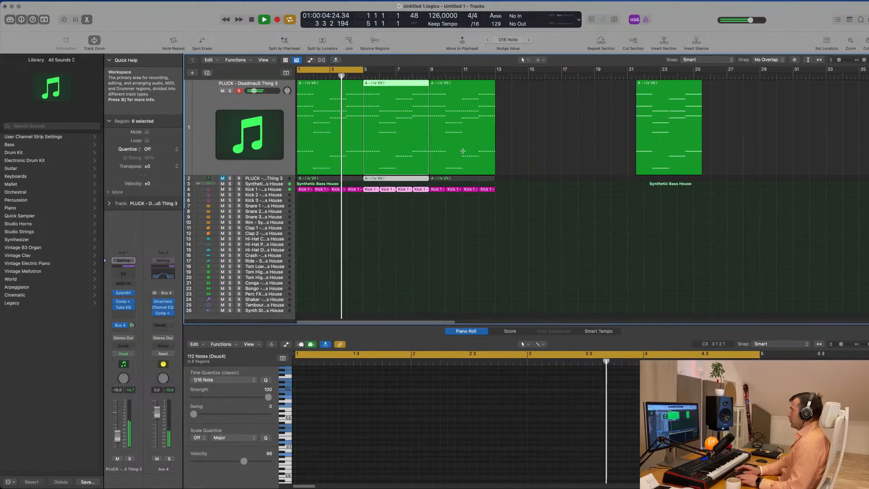
drag(363, 71, 562, 88)
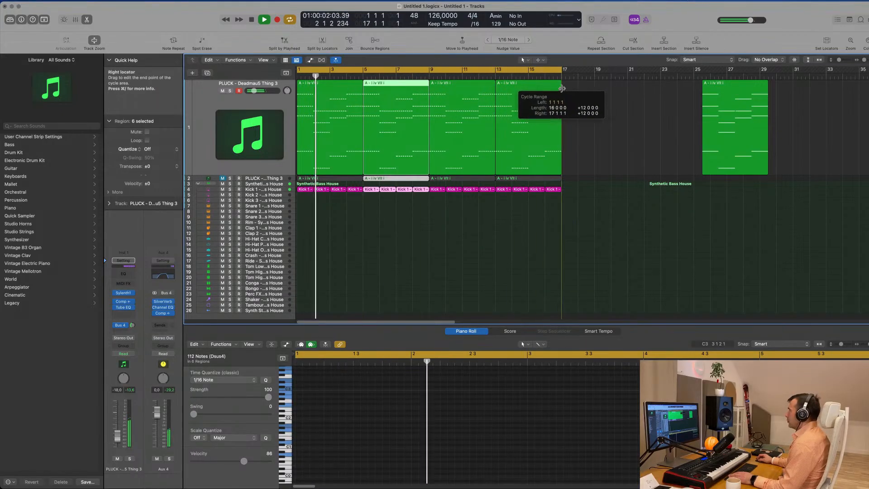
Step: Select the PLUCK track's four consecutive regions within the cycle range
click(440, 271)
scroll(435, 270, up, 2)
scroll(435, 269, up, 3)
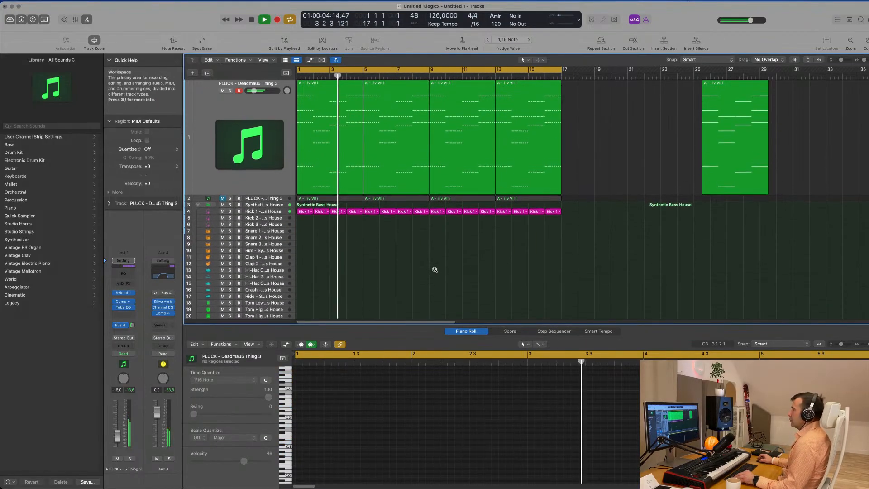
click(252, 188)
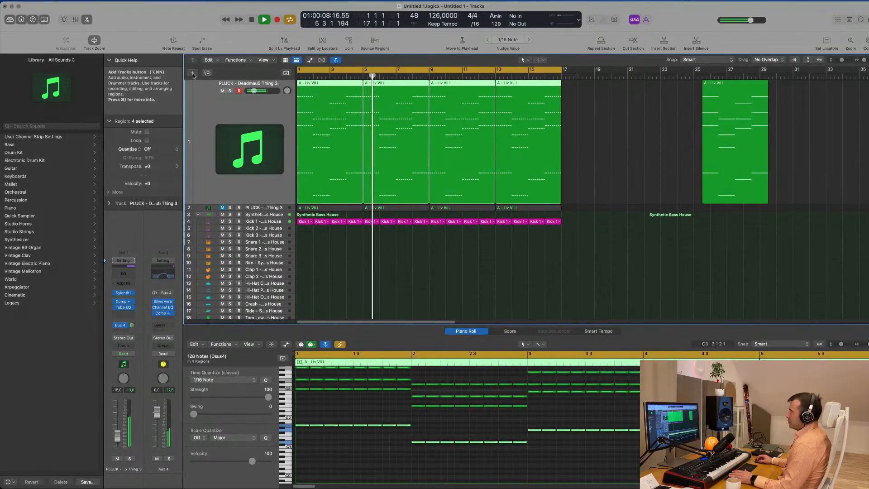
Step: Duplicate the PLUCK track with its settings and copy its first four-bar region onto the new track
key(super+d)
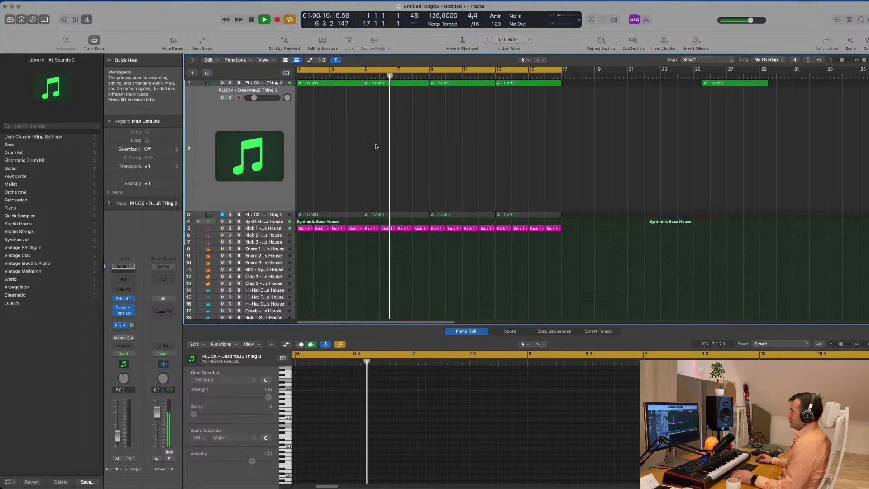
click(330, 85)
drag(331, 84, 326, 189)
Step: Delete the upper chord notes in the copied region, keeping only the lowest bass line, and play it
key(space)
scroll(337, 410, down, 3)
drag(328, 410, 672, 375)
key(BackSpace)
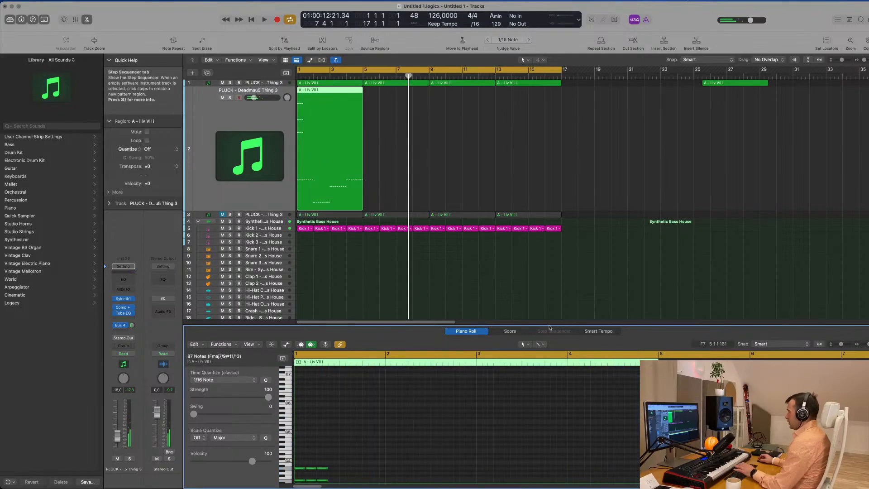
scroll(380, 425, down, 5)
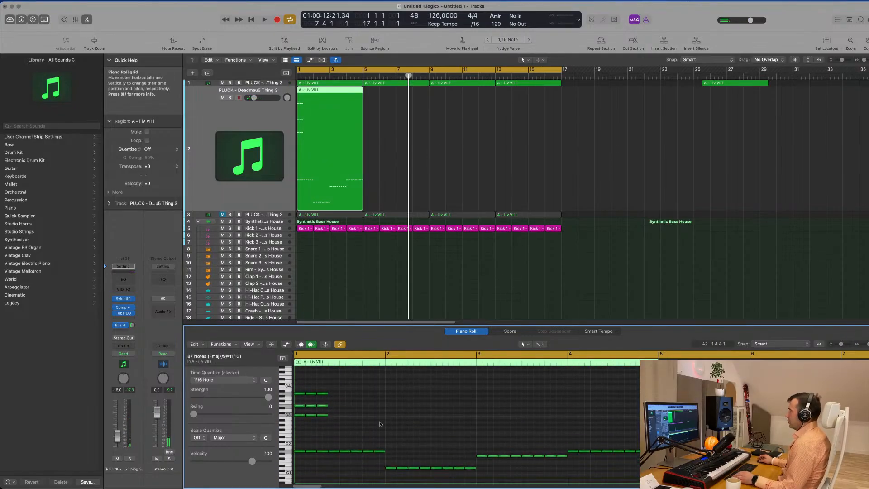
drag(341, 389, 299, 429)
key(BackSpace)
key(space)
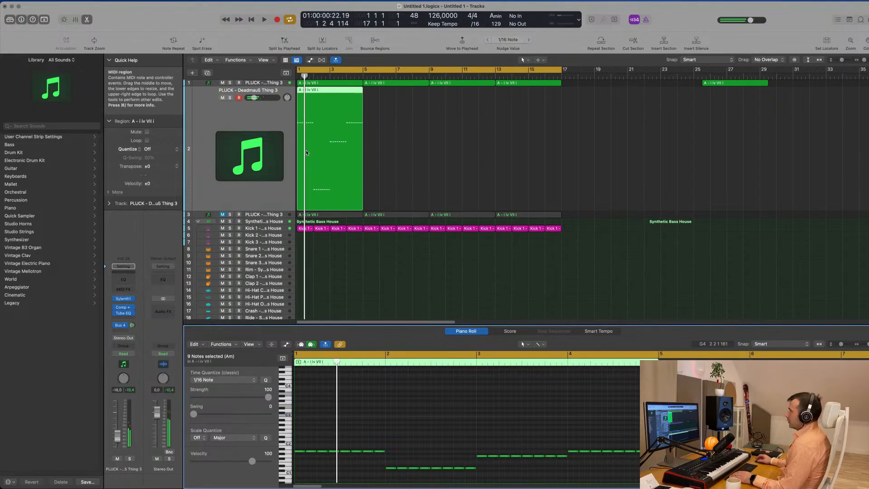
Step: Turn the Bus 4 reverb send fully down on the duplicated track
click(208, 173)
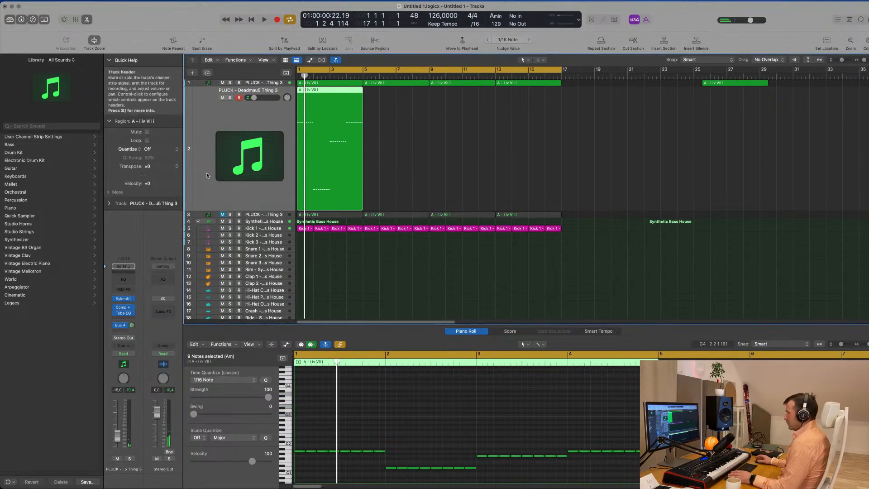
key(space)
click(132, 325)
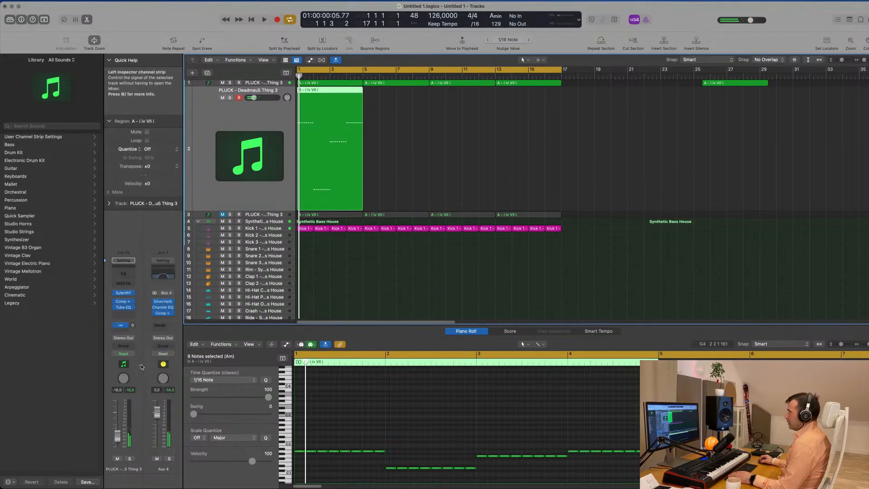
Step: Open the duplicated track's Sylenth1 and load the BASS - Acid Bass preset from the first bank
click(123, 293)
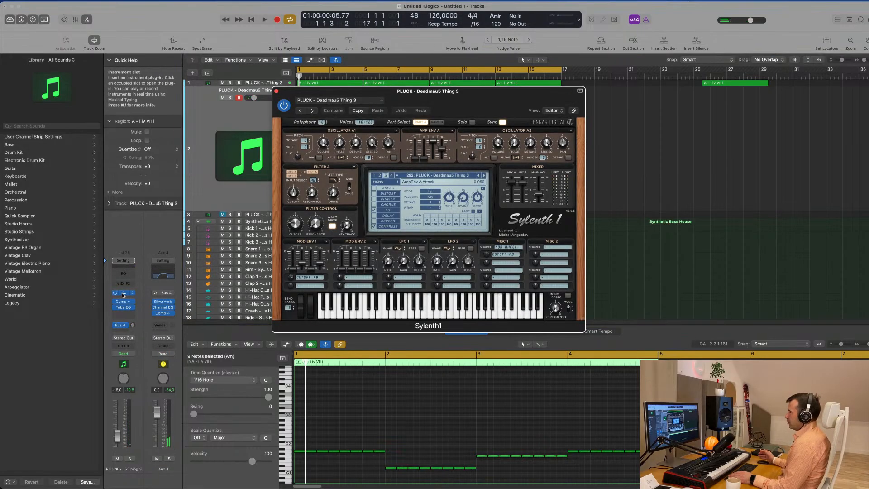
key(space)
click(432, 175)
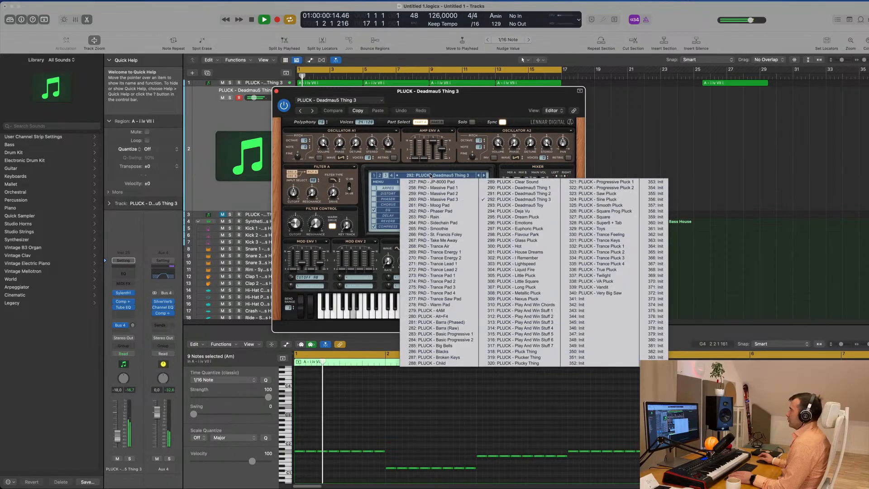
click(379, 176)
click(403, 176)
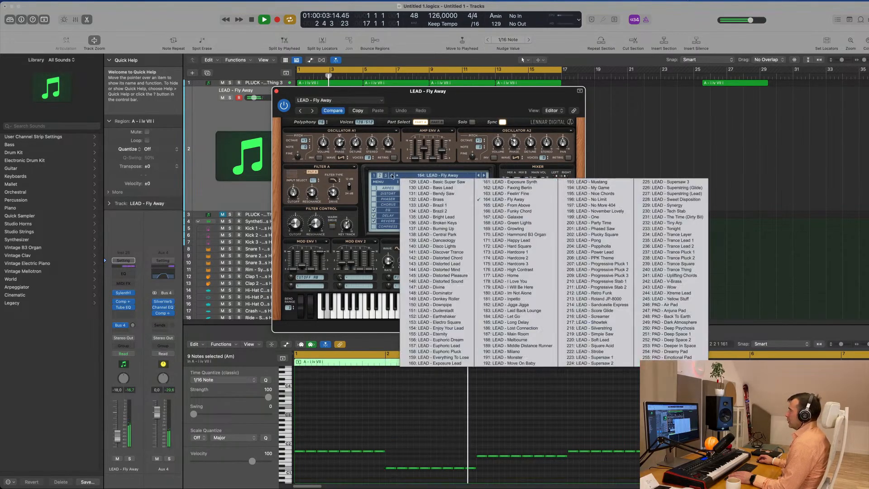
click(375, 175)
click(421, 176)
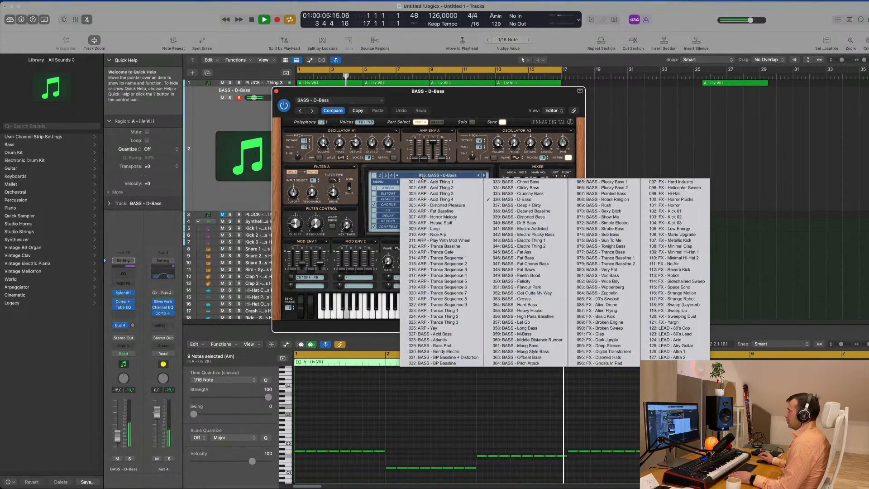
click(430, 333)
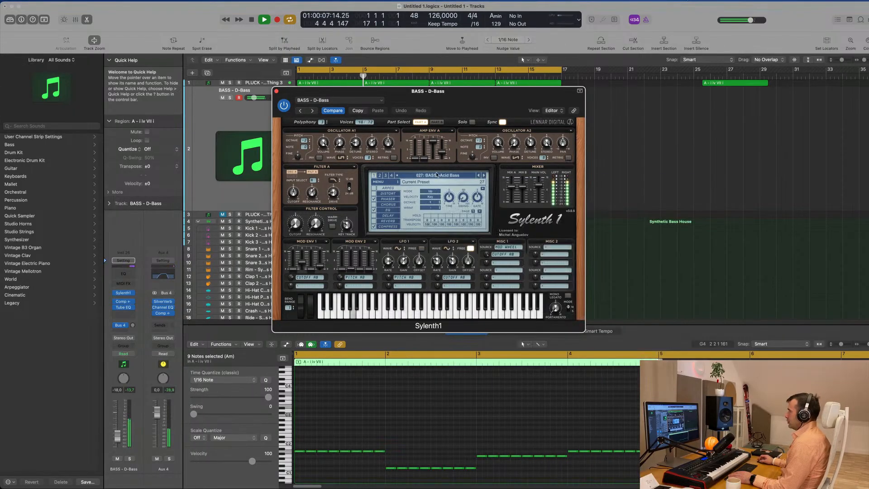
Step: Move the Sylenth1 window aside and repeat the four-bar bass region three times to fill the cycle range
drag(466, 110, 821, 107)
drag(431, 123, 333, 157)
key(super+r)
key(super+r)
key(super+r)
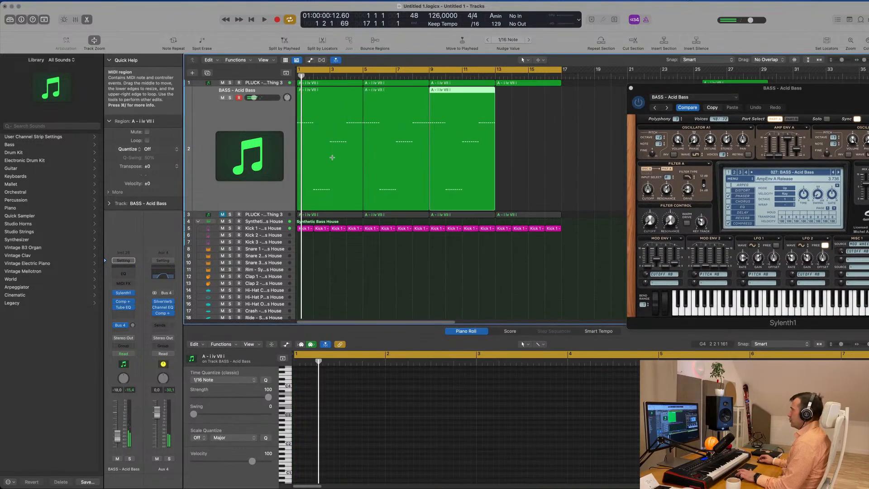
Step: Transpose all four bass regions up one octave and play the loop
drag(587, 142, 301, 160)
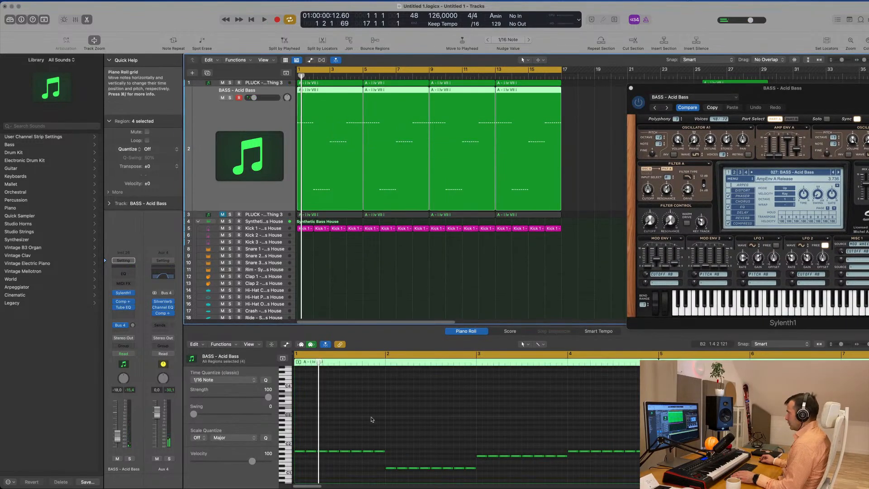
key(alt+shift+Up)
key(space)
drag(809, 89, 579, 140)
key(space)
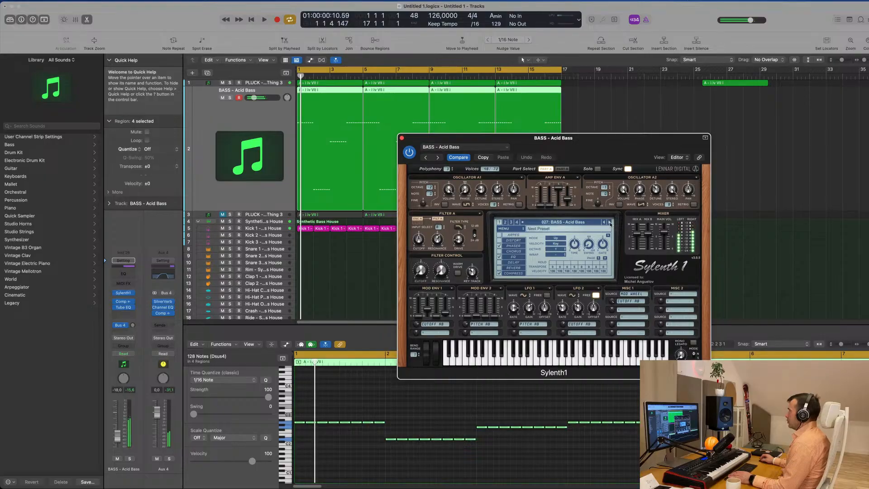
Step: Audition Sylenth1's following bass presets one by one, up to BASS - BP Bassline + Distortion
click(610, 223)
click(610, 222)
key(space)
click(609, 223)
click(609, 222)
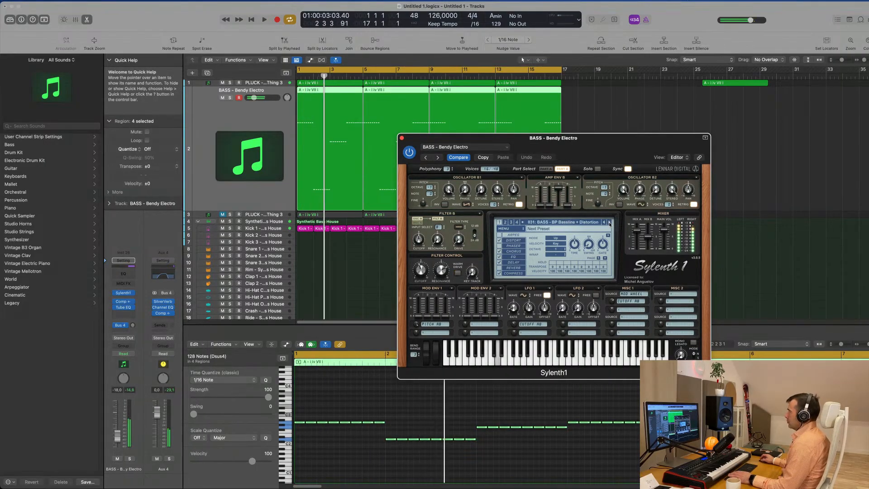
Step: Load the BASS - BP Bassline preset, replay the loop from the start, and set the bass track's volume to -17.2 dB
key(space)
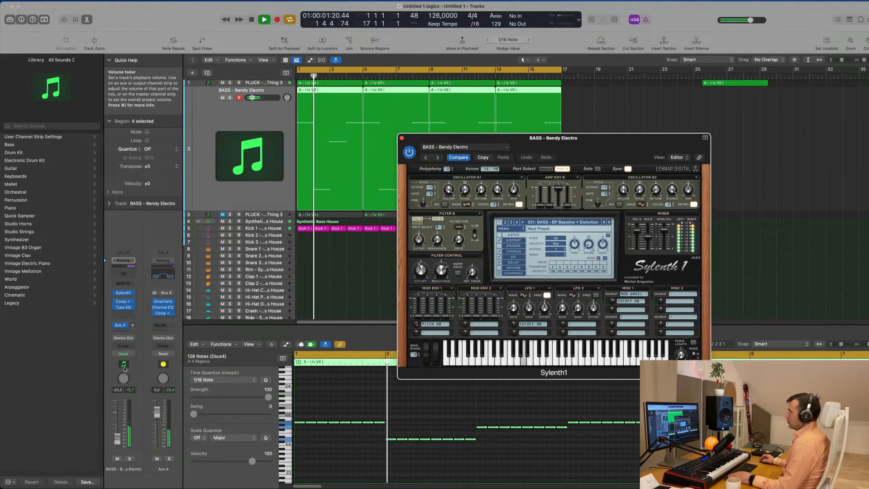
key(space)
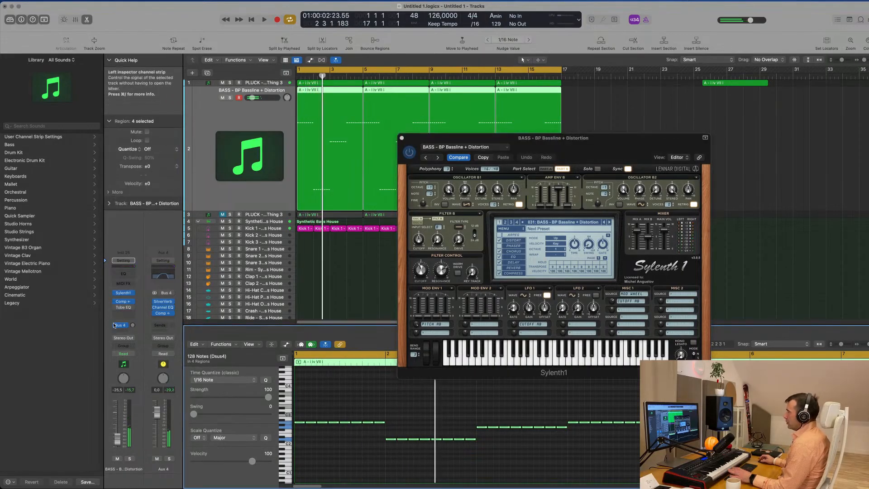
key(space)
click(609, 222)
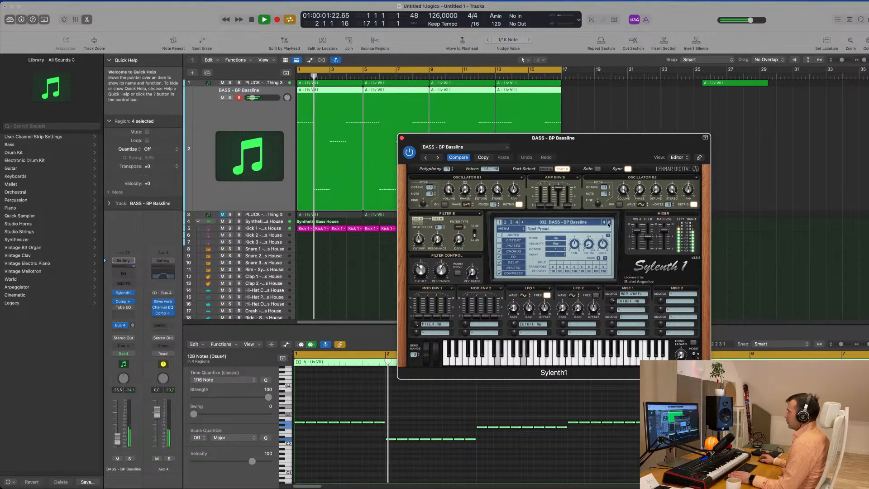
key(Return)
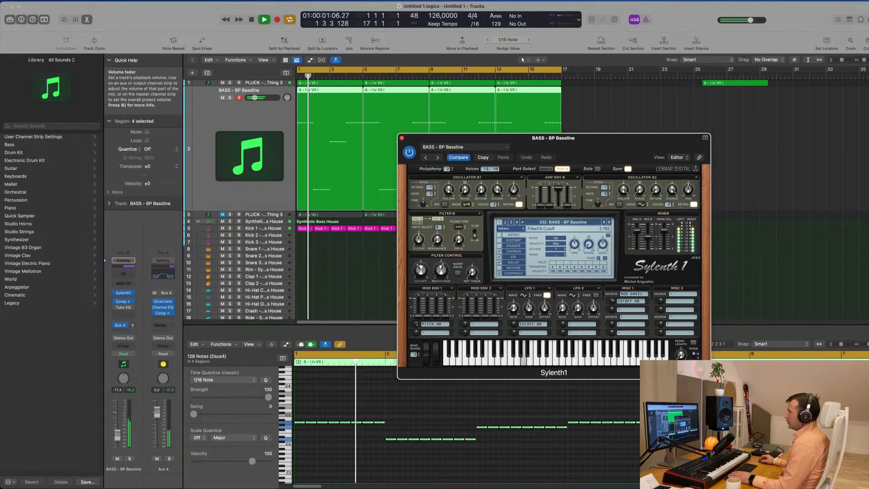
click(117, 435)
Step: Audition the bass presets after BP Bassline one by one, up to BASS - Electro Addicted
click(608, 222)
click(609, 221)
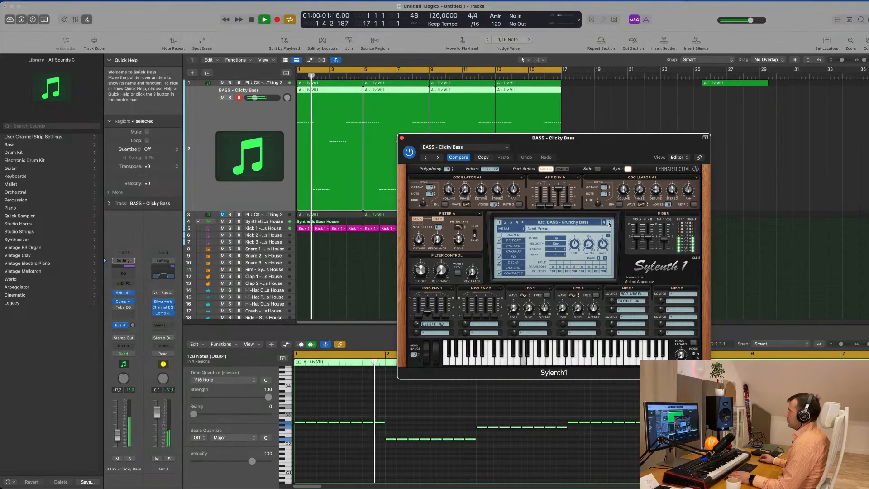
click(609, 222)
click(609, 222)
click(609, 222)
click(609, 222)
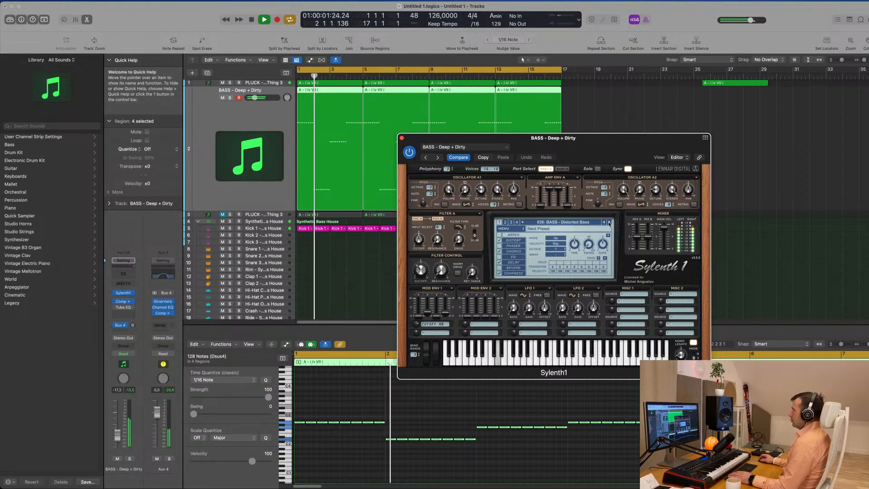
click(609, 222)
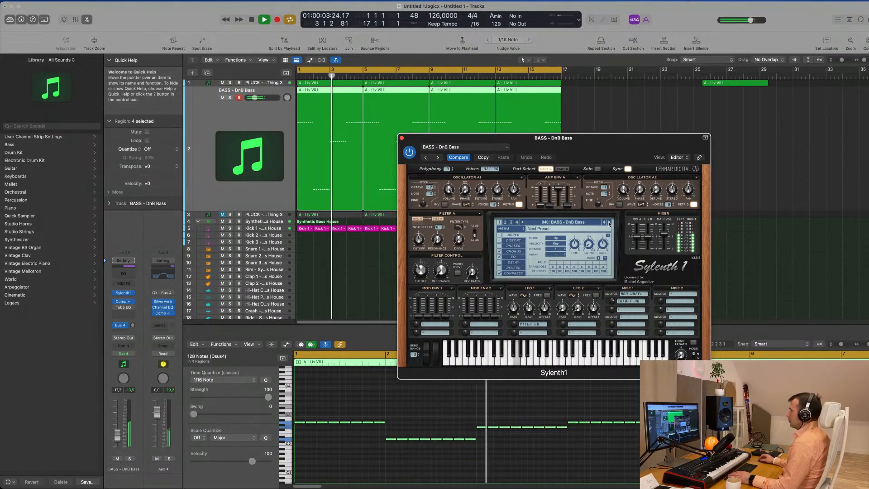
click(609, 222)
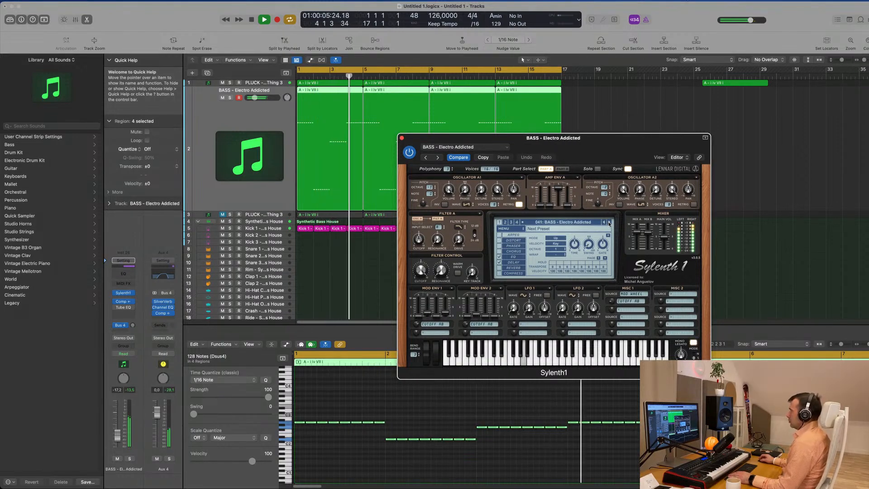
Step: Adjust the Filter Control cutoff on the Electro Addicted preset and solo the bass track briefly
drag(421, 271, 431, 342)
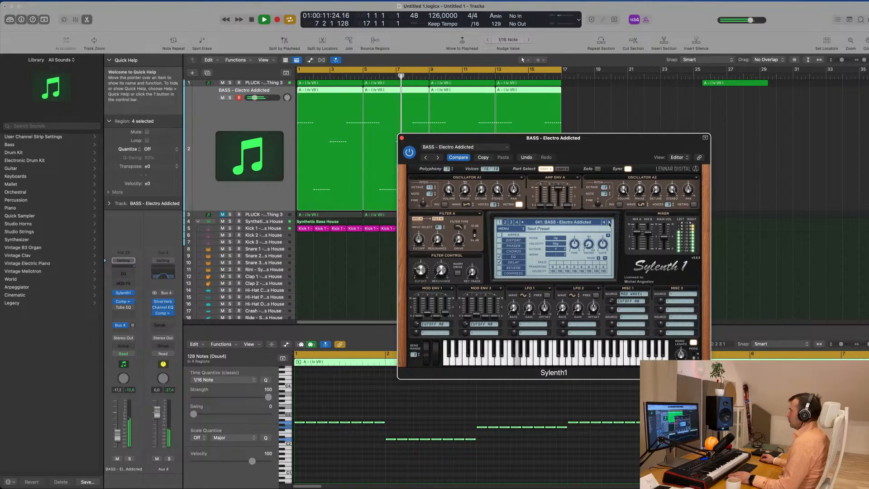
click(130, 459)
click(130, 459)
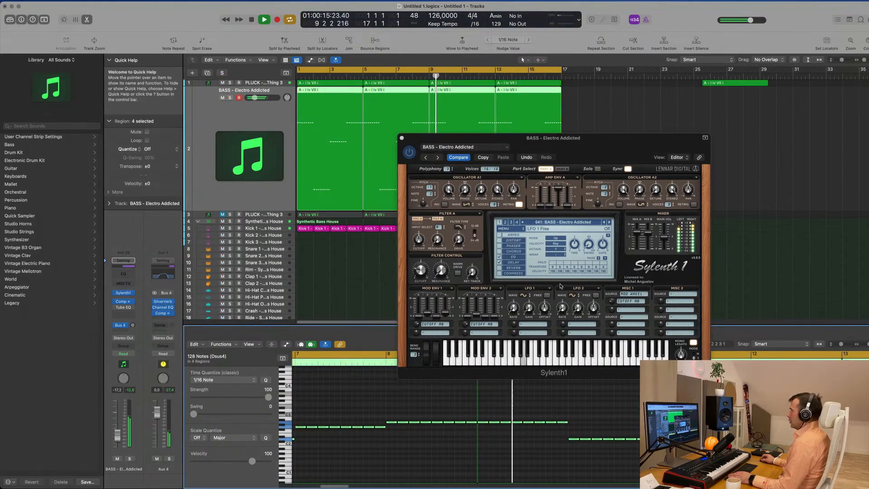
Step: Audition the presets after Electro Addicted up to BASS - Electro Thing 2, restarting the loop from bar 1
click(610, 223)
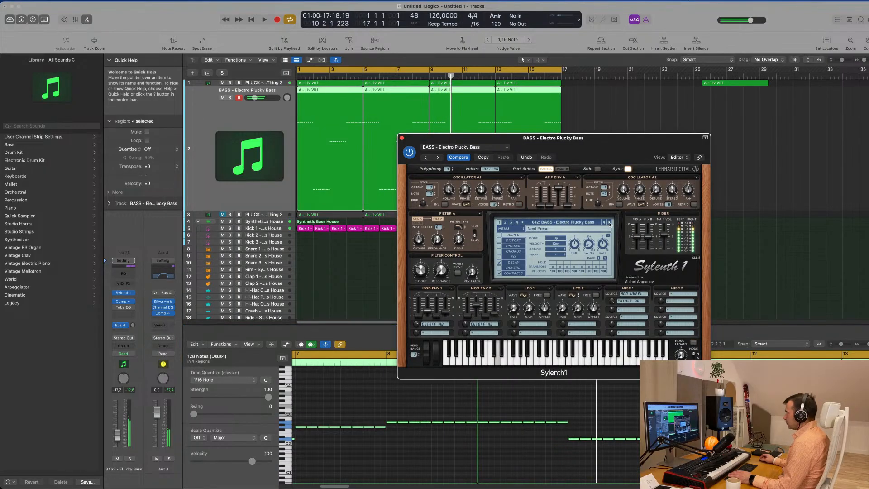
click(609, 222)
key(space)
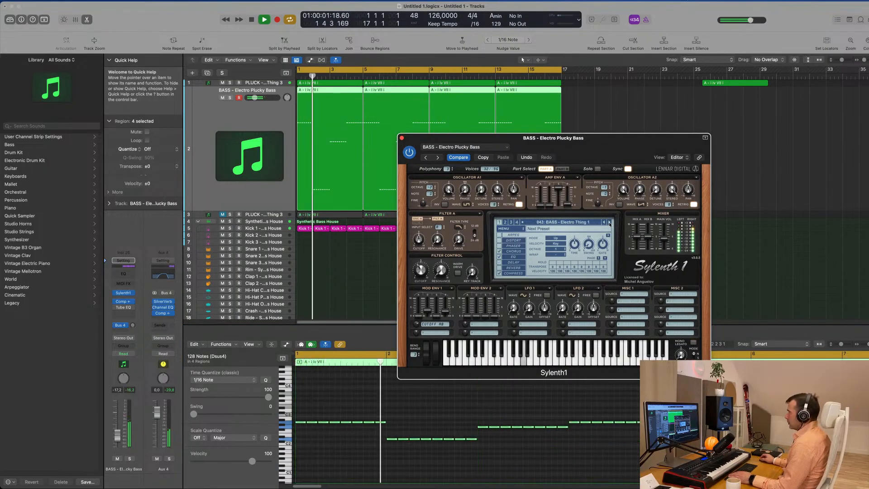
click(609, 222)
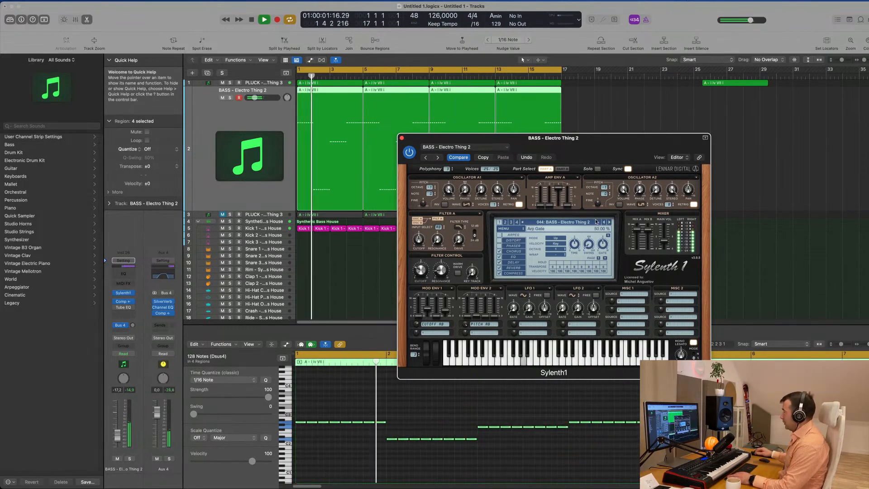
Step: Reposition the Sylenth1 window and audition the presets after Electro Thing 2, up to BASS - Felicity
drag(615, 159, 564, 163)
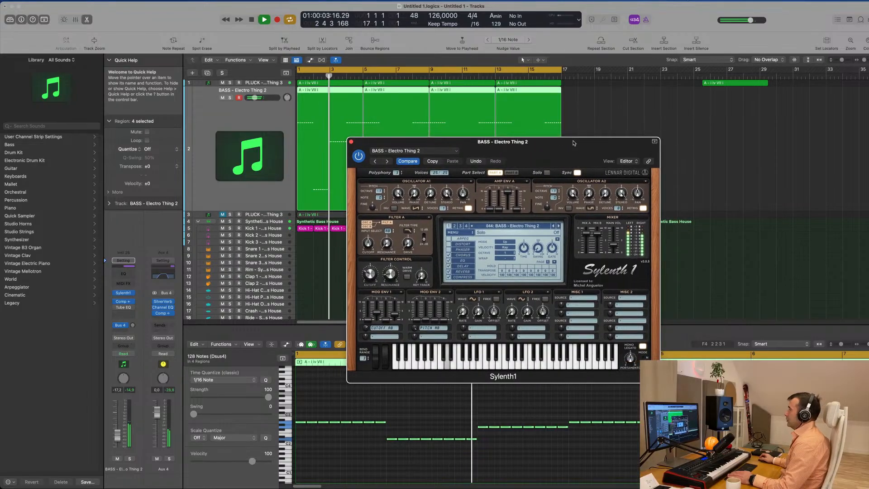
click(559, 226)
click(559, 226)
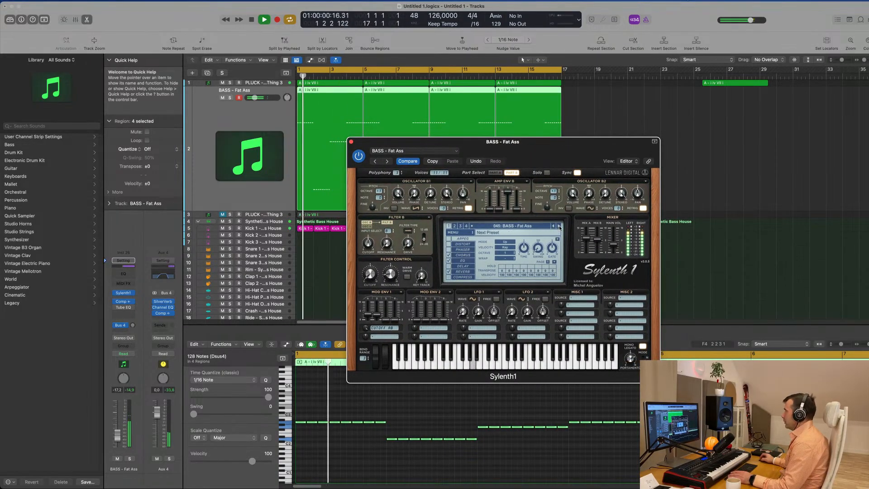
click(559, 226)
click(559, 226)
click(559, 226)
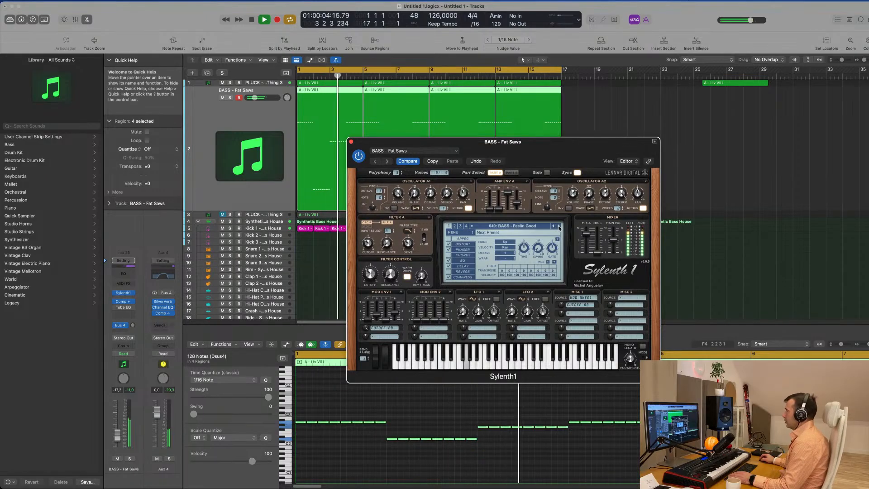
click(559, 226)
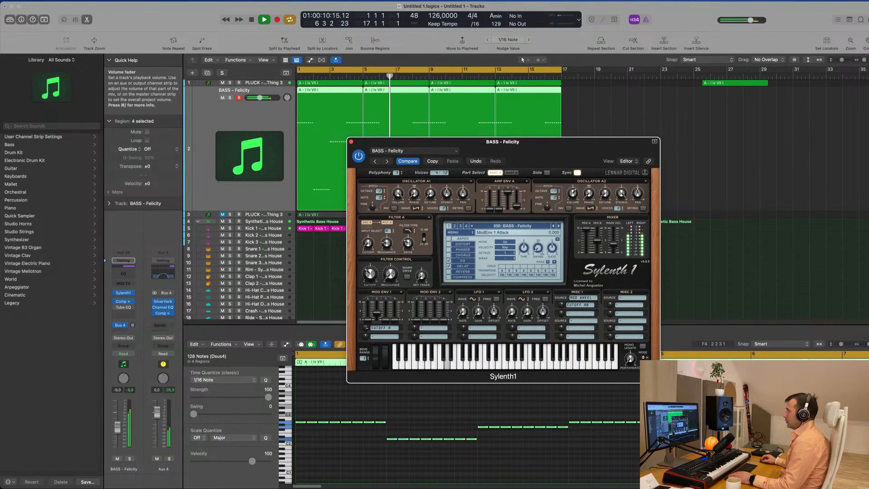
Step: Set the bass track's volume to about -15 dB and advance Sylenth1 to the BASS - Get Outta My Way preset
drag(116, 428, 116, 431)
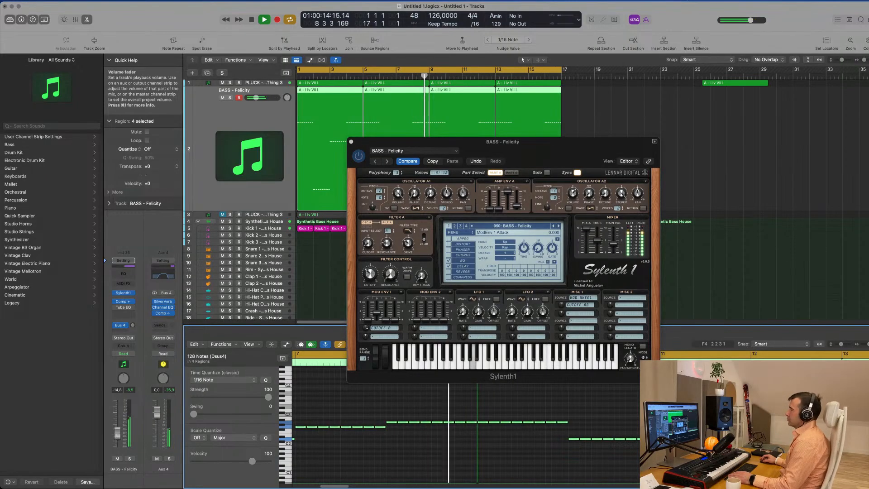
drag(557, 151, 650, 160)
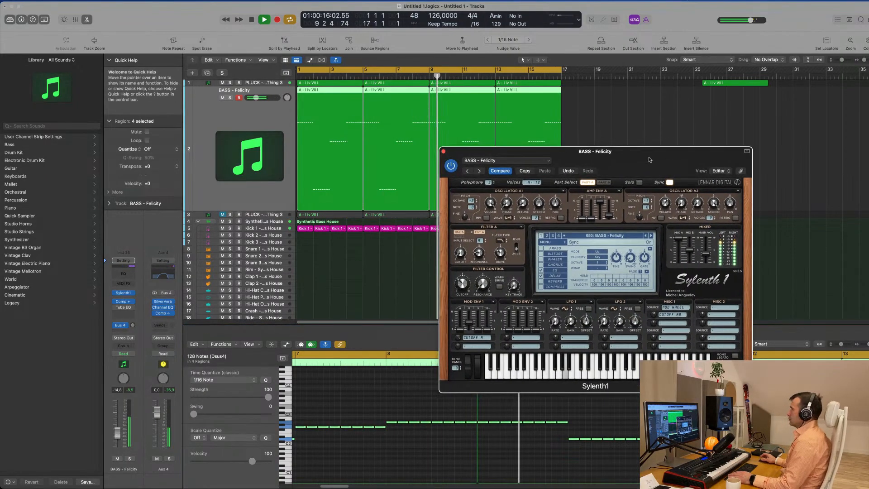
click(651, 235)
click(651, 236)
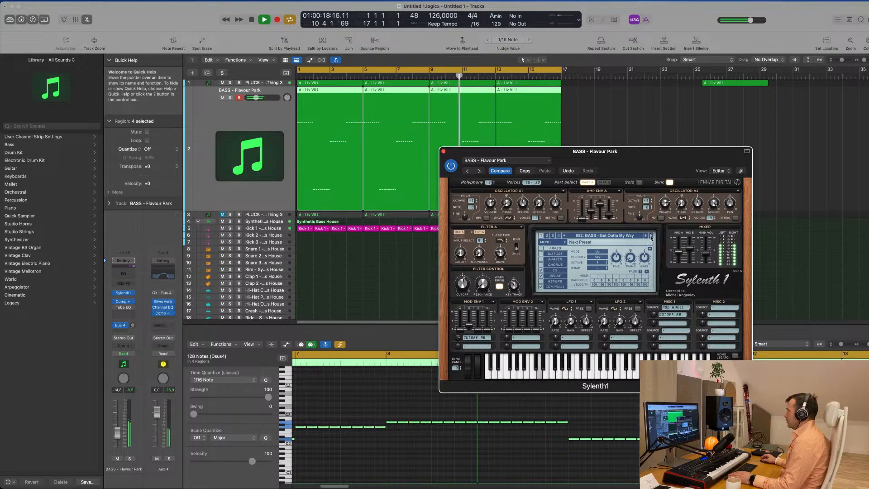
Step: Audition the presets after Get Outta My Way up to BASS - Let Go and lower the bass track's volume to about -21 dB
click(651, 236)
click(651, 236)
click(652, 235)
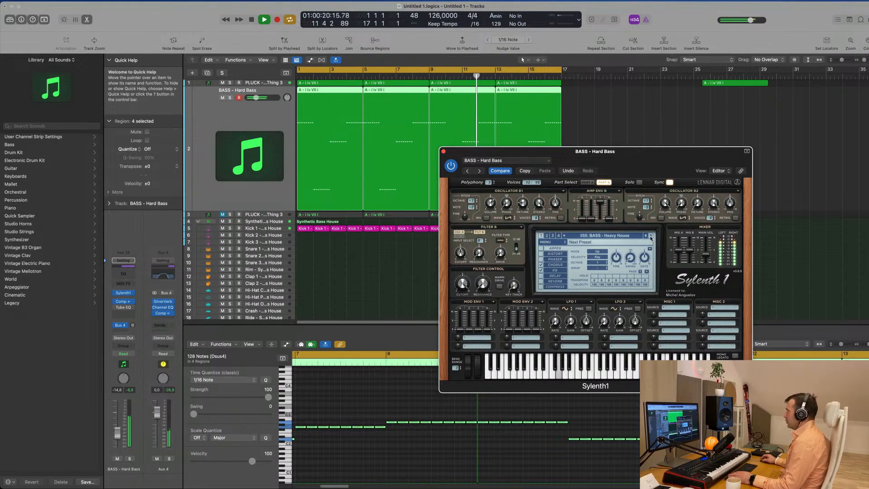
click(651, 236)
click(651, 236)
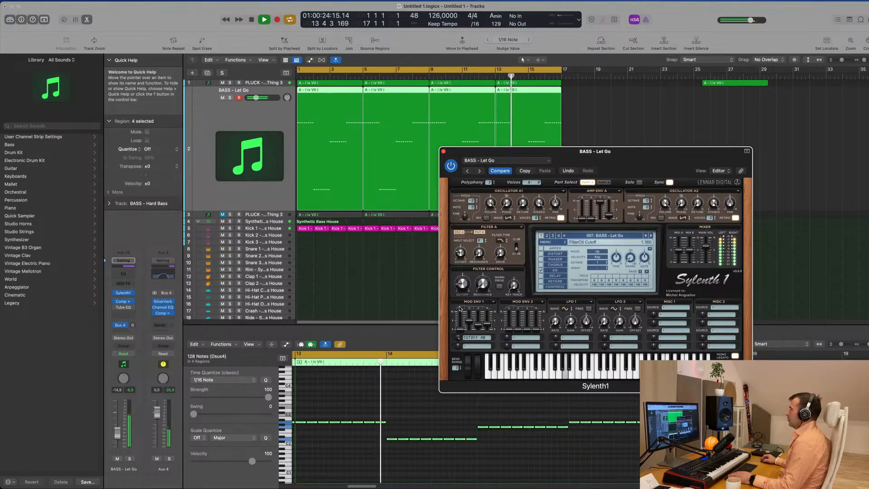
drag(655, 155, 590, 143)
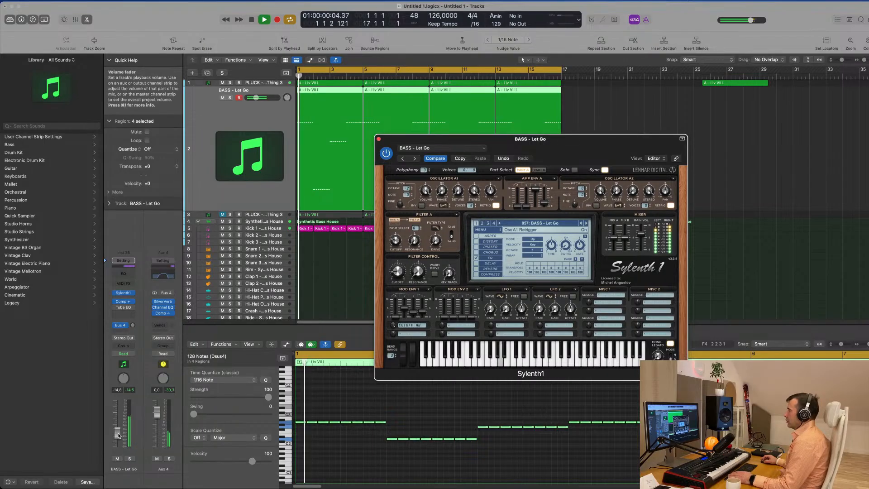
drag(118, 435, 119, 440)
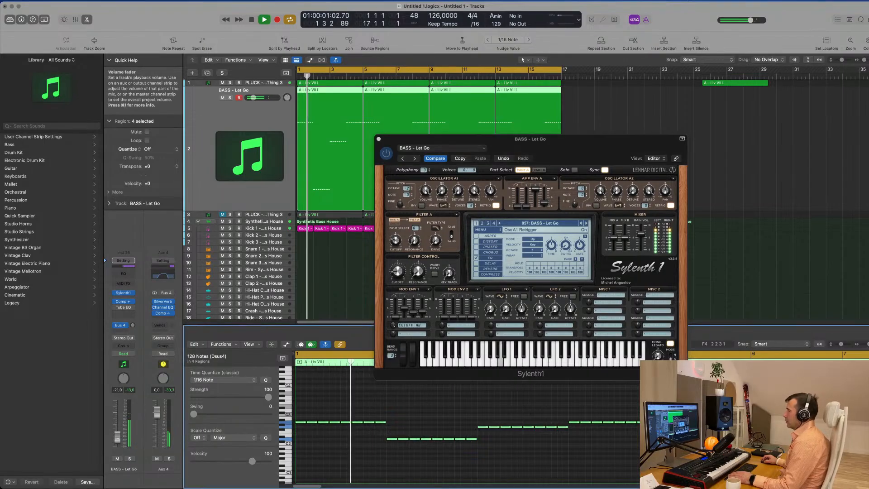
Step: Check the bass track's Compressor during playback, then set the bass volume to about -17.9 dB and close the plug-in windows
click(125, 302)
key(space)
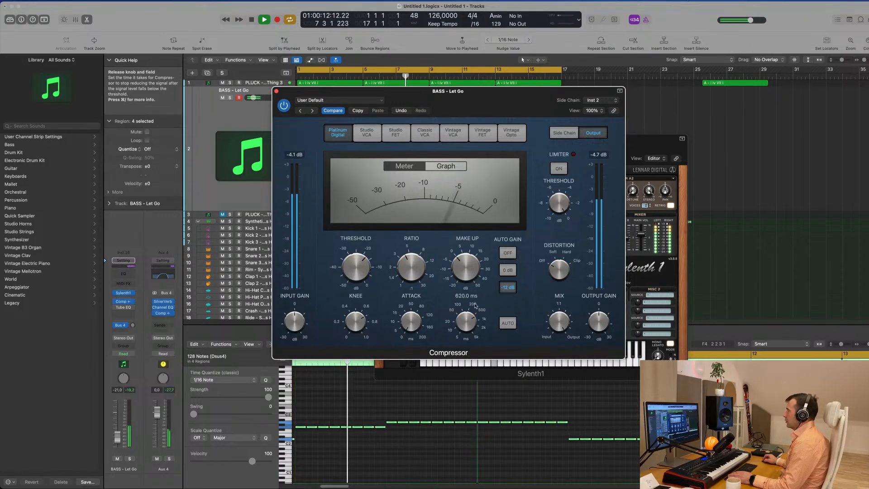
click(276, 92)
drag(579, 143, 587, 137)
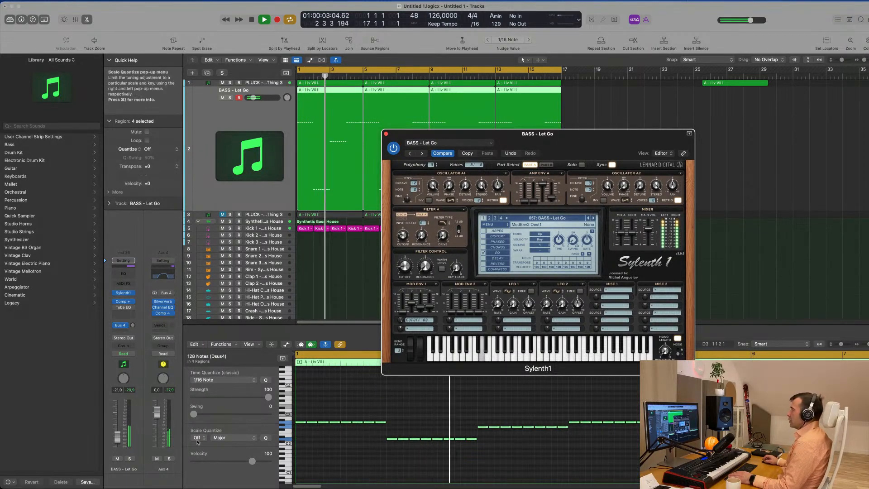
drag(117, 438, 118, 435)
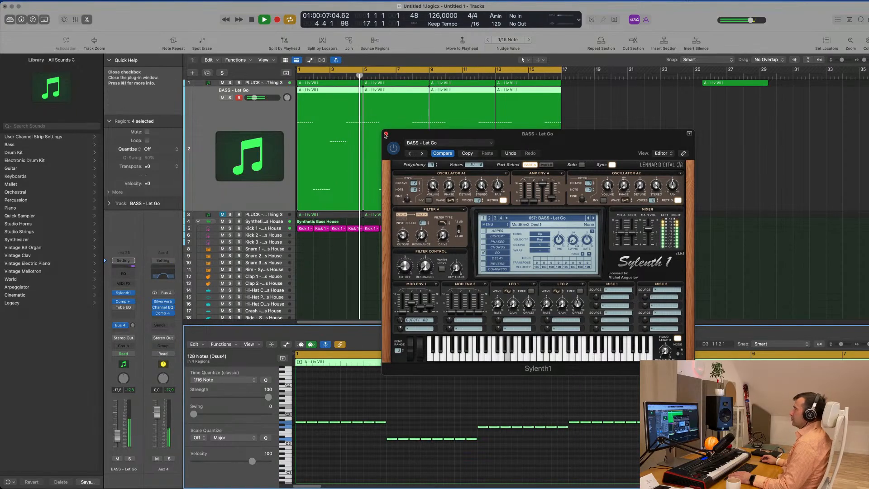
click(386, 134)
scroll(227, 99, down, 1)
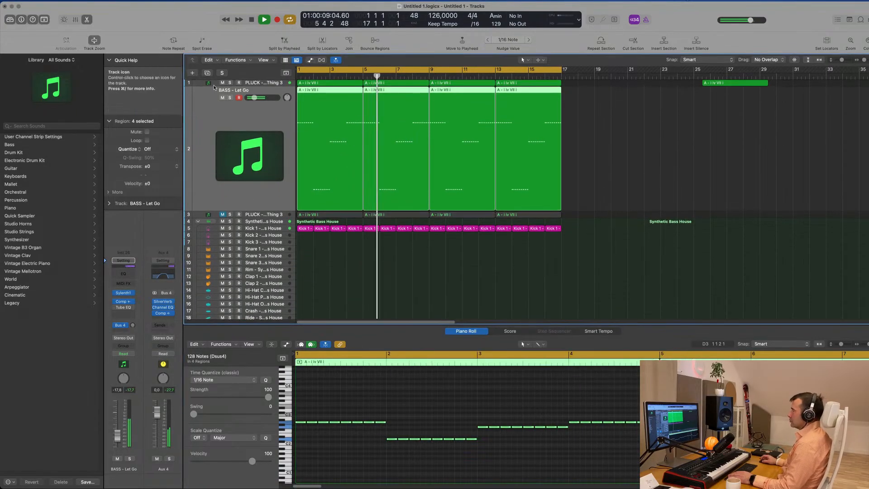
Step: Adjust the Bus 4 send level on the PLUCK - Deadmau5 Thing 3 track
click(260, 83)
drag(132, 325, 132, 326)
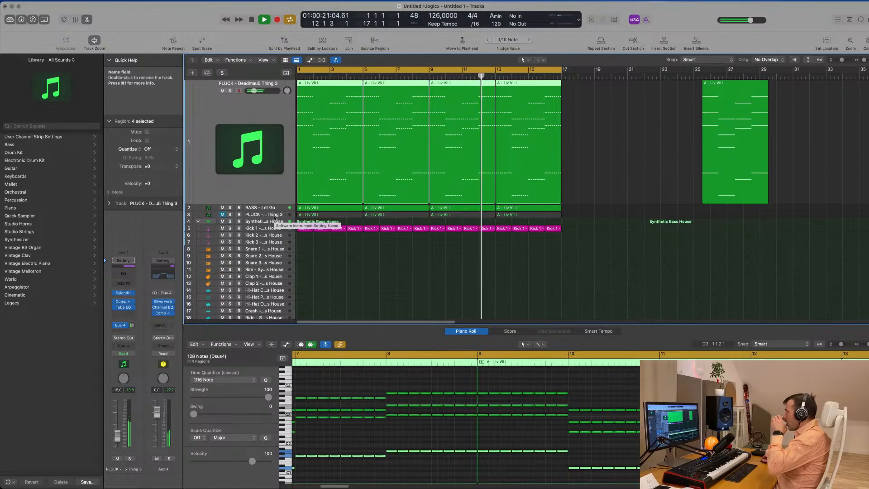
click(331, 263)
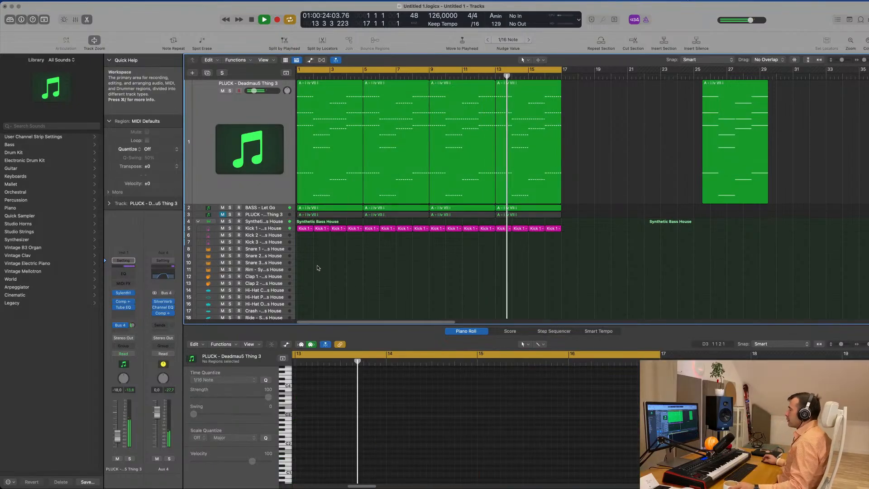
Step: Move the first kick region to the Clap 1 track, delete its first and third notes and shift the remaining two to a higher octave
click(305, 228)
key(space)
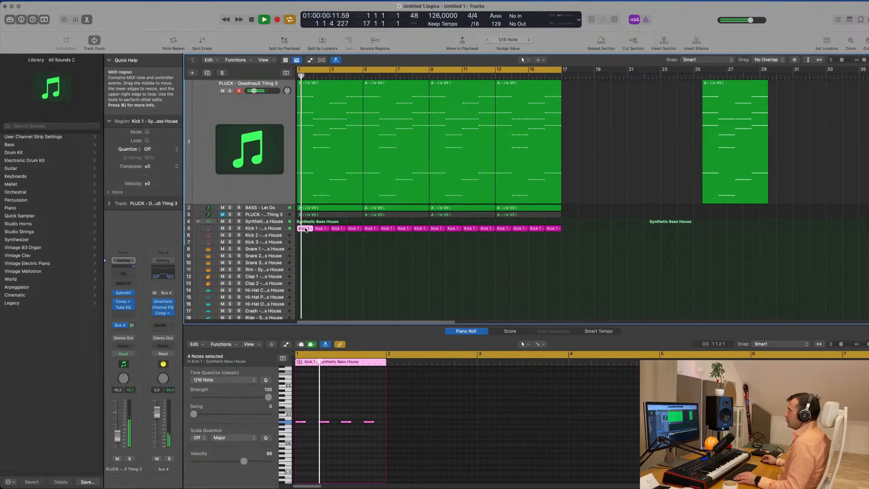
drag(305, 230, 307, 277)
key(space)
click(300, 422)
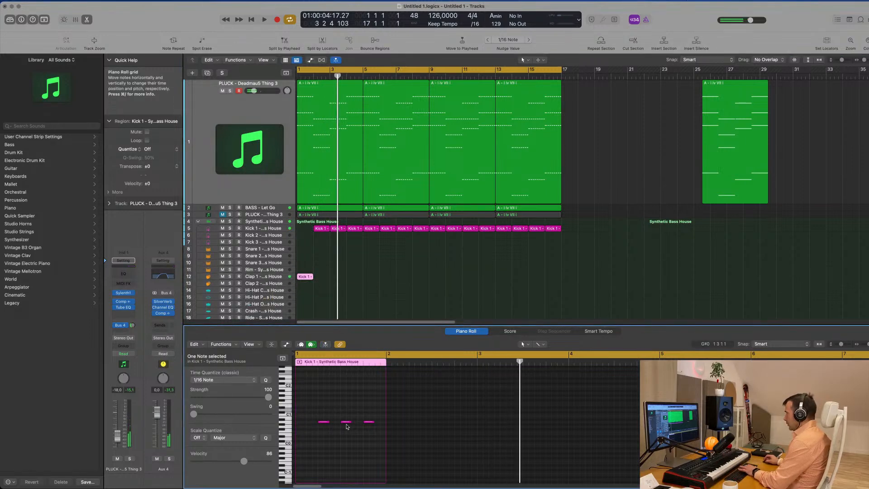
drag(311, 407, 371, 428)
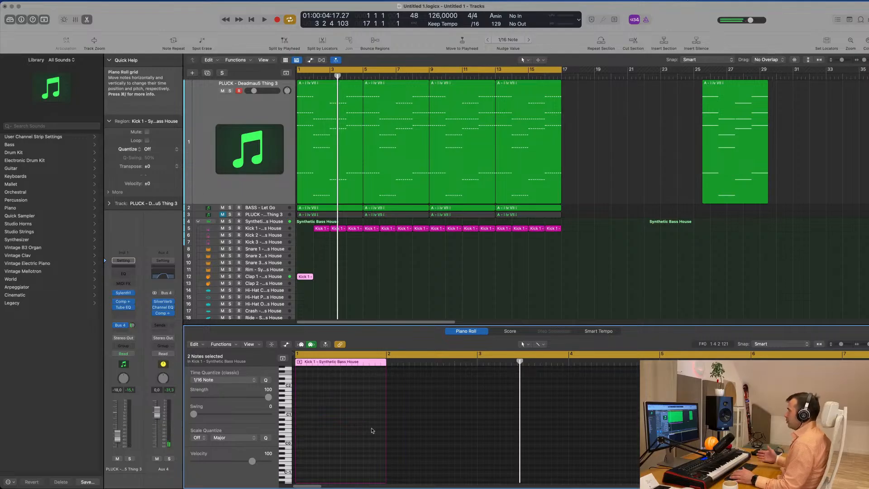
Step: Fill the empty first bar of the Kick 1 track with a copy of the bar 2 kick region and play the loop
drag(324, 230, 308, 231)
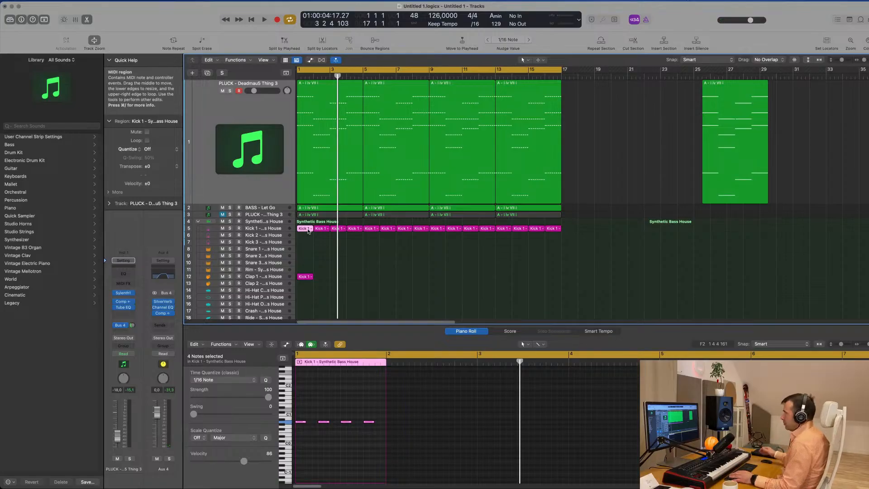
key(space)
click(302, 280)
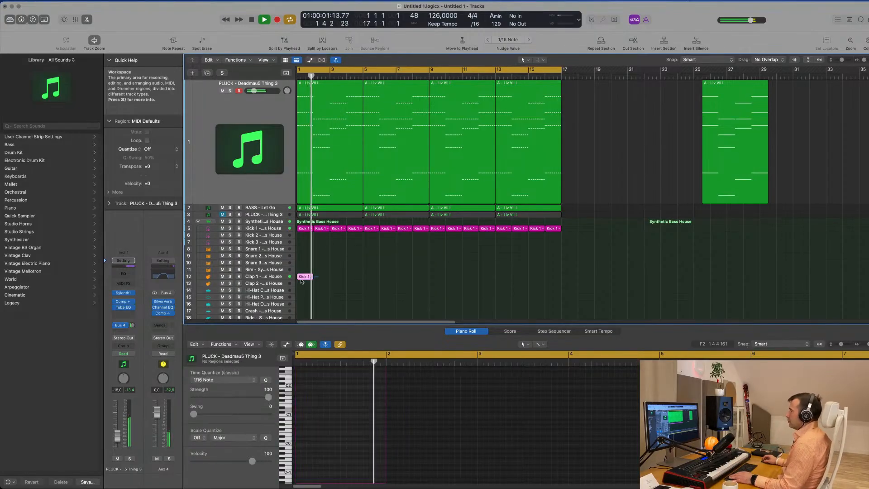
Step: Repeat the one-bar Clap 1 region until it fills all 16 bars
key(space)
click(303, 277)
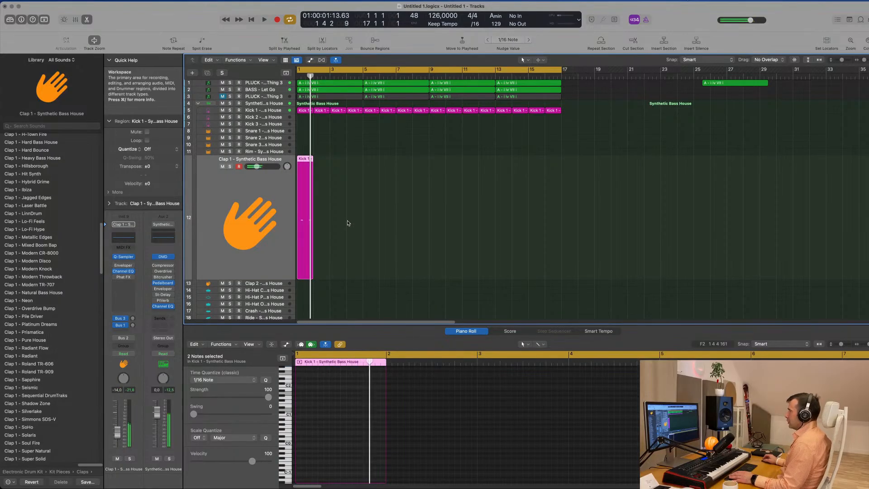
key(super+r)
key(super+r)
key(super+r)
key(super+r)
key(super+r)
key(super+r)
key(super+r)
key(super+r)
key(super+r)
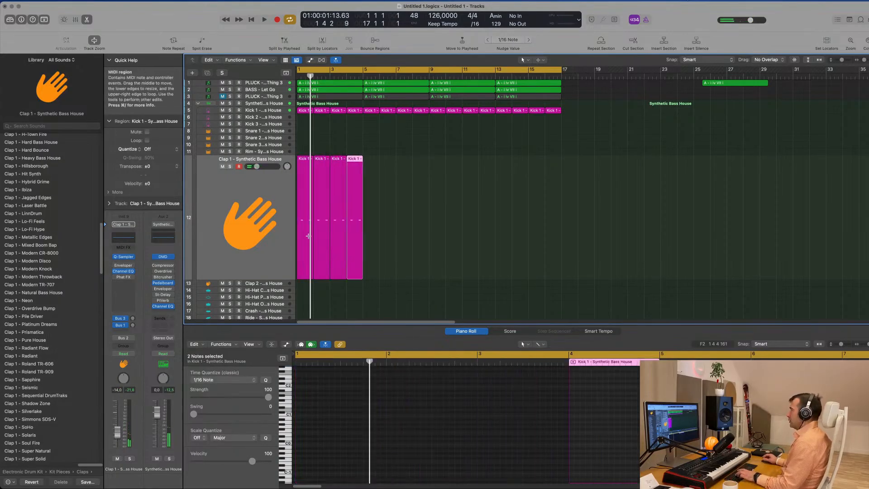
key(super+r)
key(super+r)
key(super+r)
key(super+r)
key(super+r)
key(super+r)
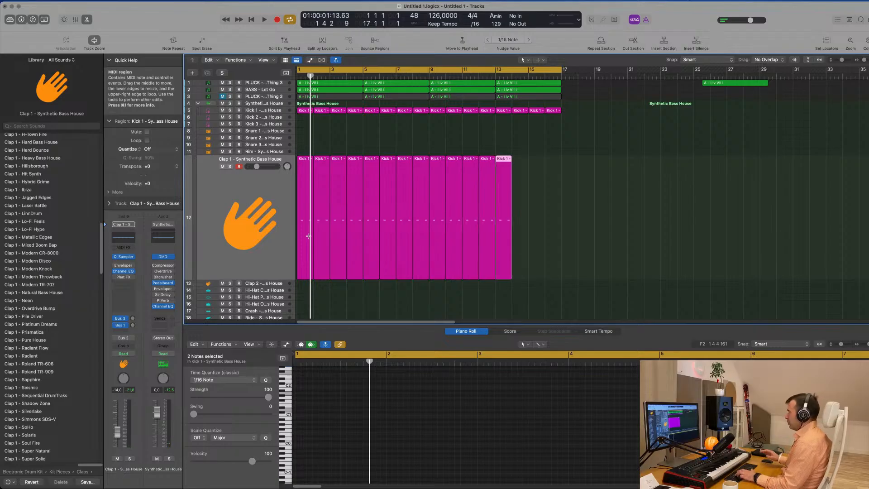
Step: Play the loop with all Clap 1 regions selected and set the clap track's volume to about -14.4 dB
key(space)
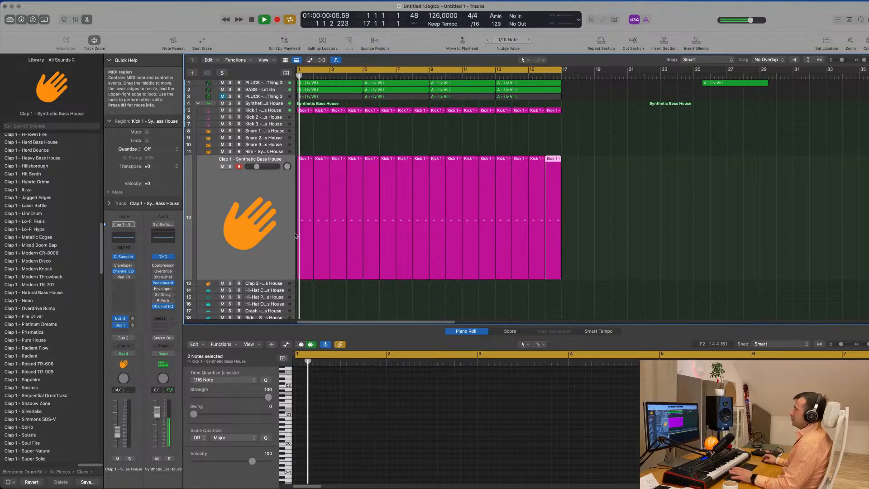
click(278, 228)
key(space)
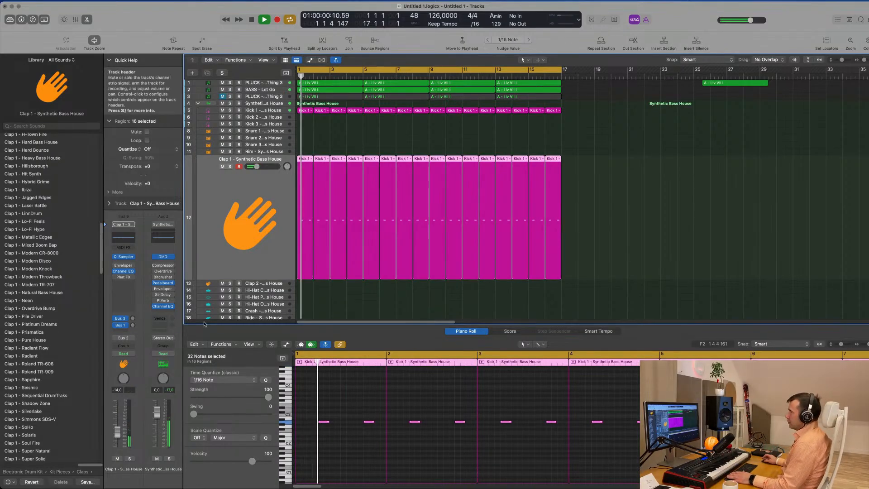
drag(120, 433, 120, 434)
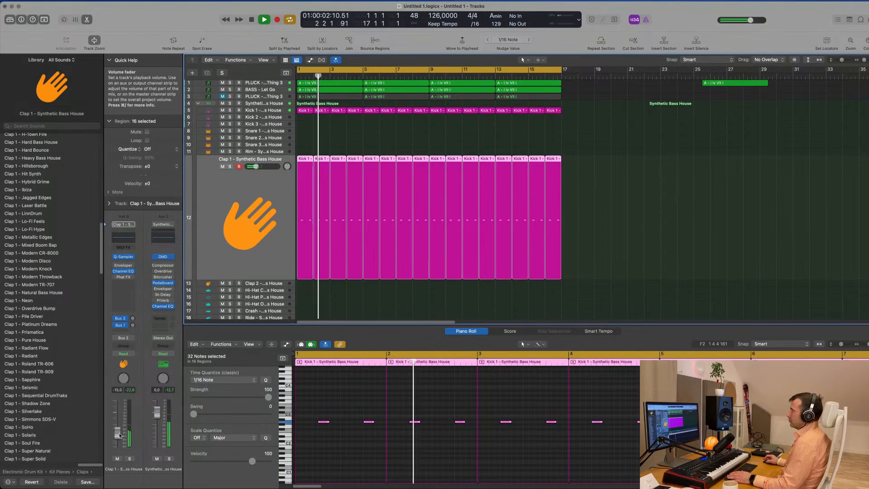
Step: Copy the first Kick 1 region onto the Hi-Hat Closed track at bar 1
scroll(264, 221, down, 3)
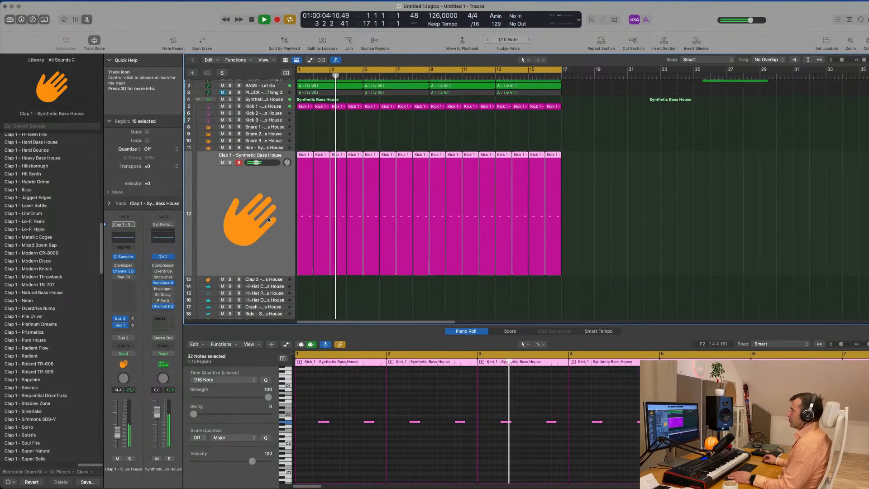
click(310, 88)
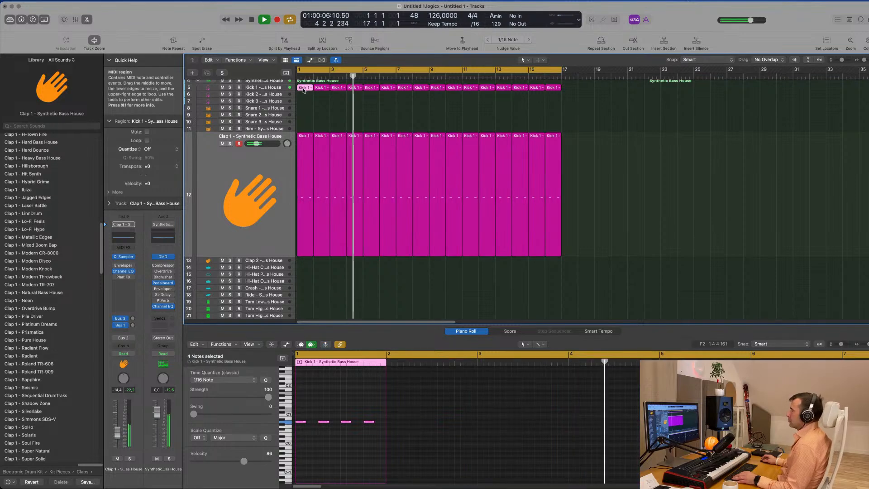
click(259, 178)
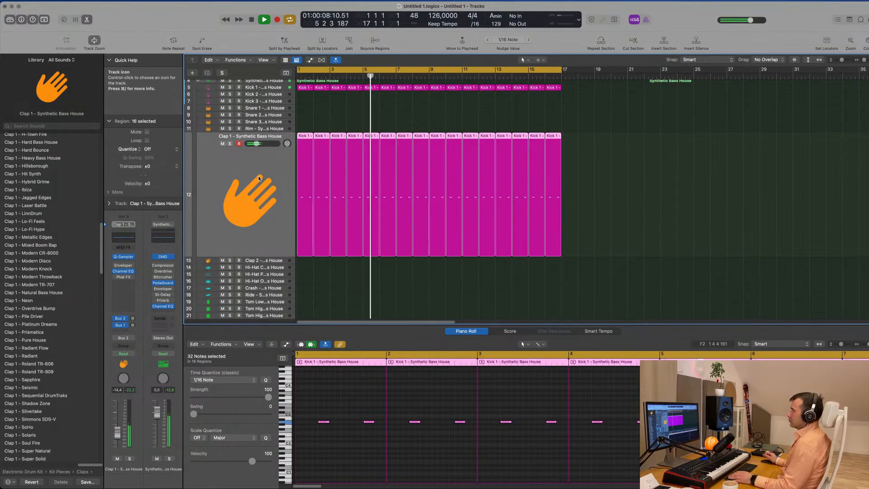
click(307, 88)
drag(304, 87, 298, 267)
key(space)
Step: Shift the hi-hat region's four notes onto the off-beats and up to a higher octave, and audition them from bar 1
drag(302, 414, 375, 433)
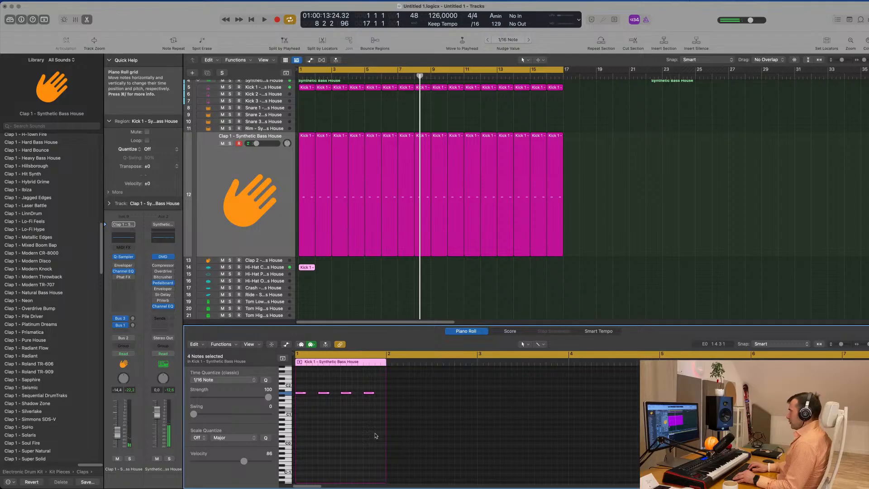
scroll(376, 435, up, 3)
key(Return)
key(space)
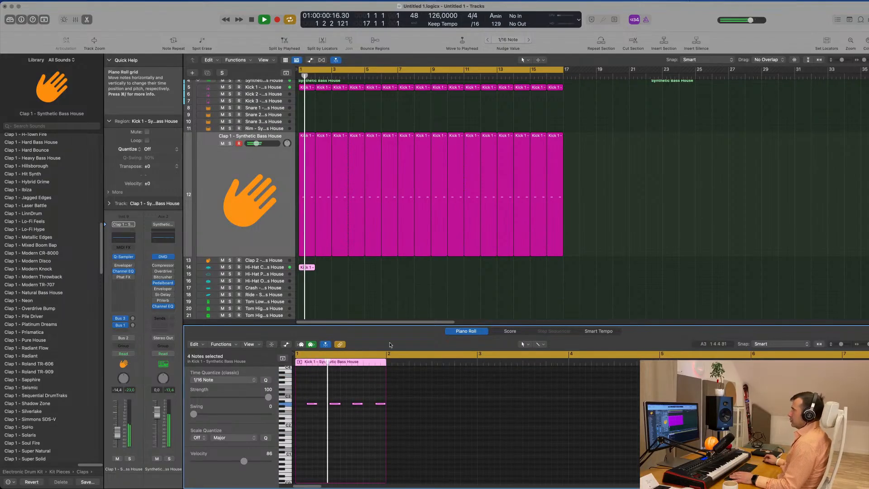
Step: Repeat the one-bar Hi-Hat Closed region until it fills all 16 bars
key(super+r)
key(super+r)
key(super+r)
key(super+r)
key(super+r)
key(super+r)
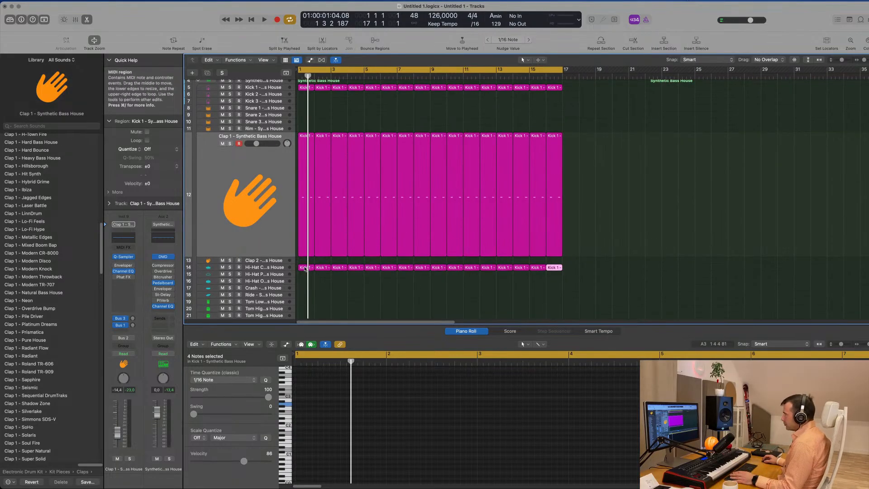
Step: Select the Hi-Hat Closed track and set its volume to about -16.8 dB while the loop plays
click(304, 267)
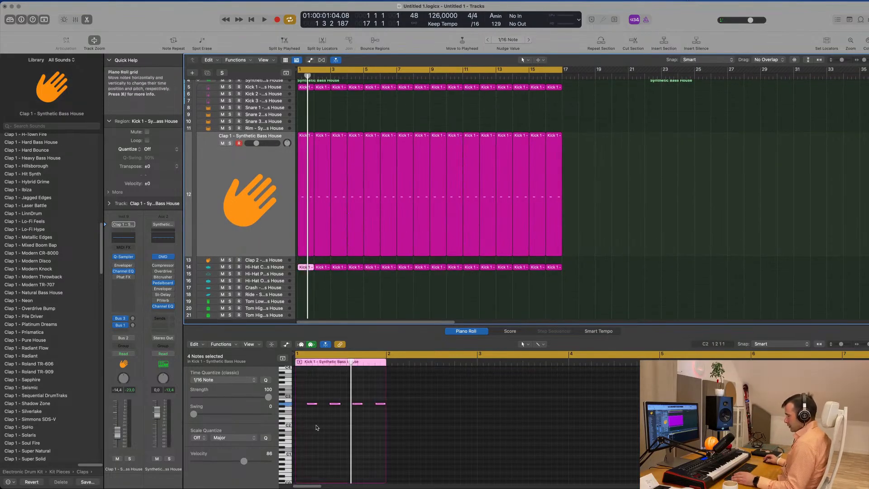
click(269, 266)
key(space)
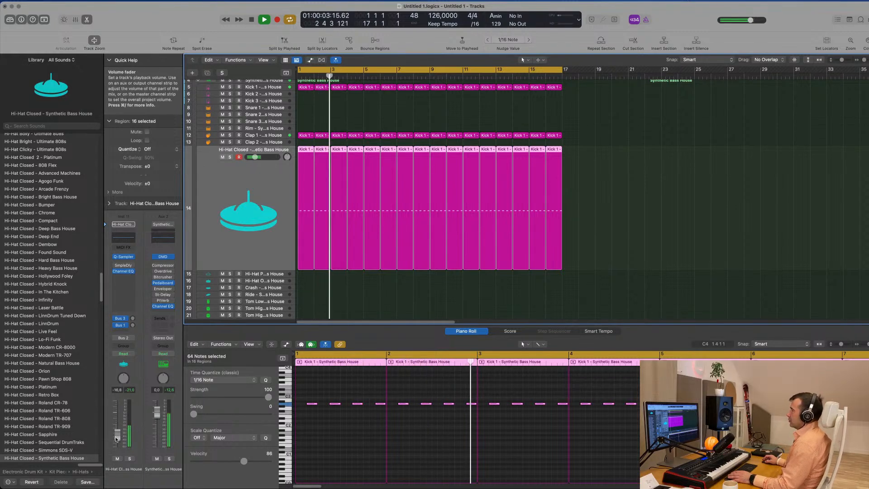
scroll(379, 290, down, 4)
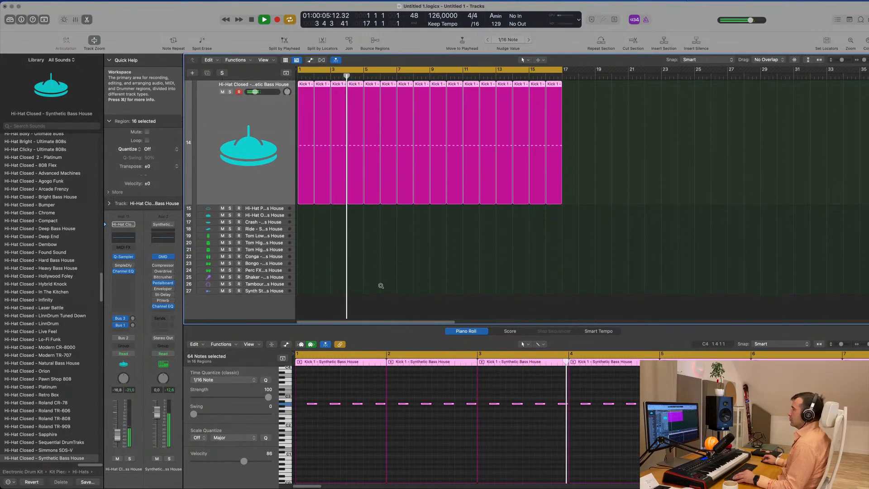
scroll(380, 271, up, 1)
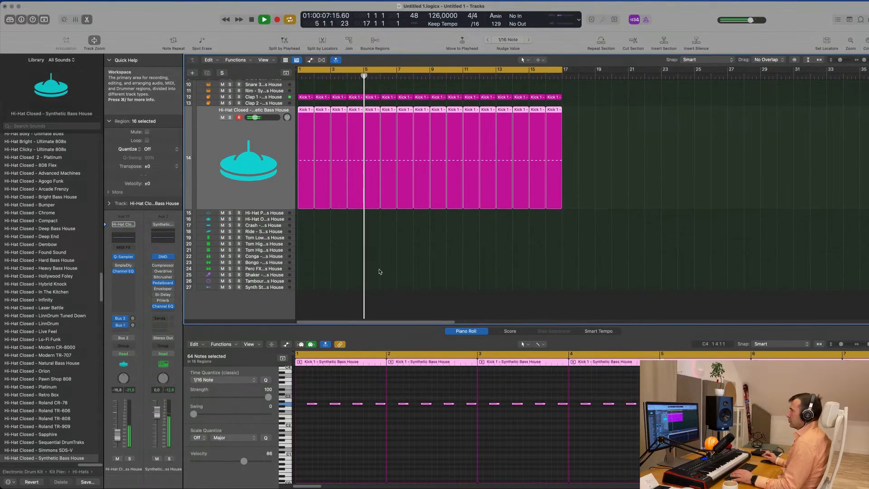
click(353, 271)
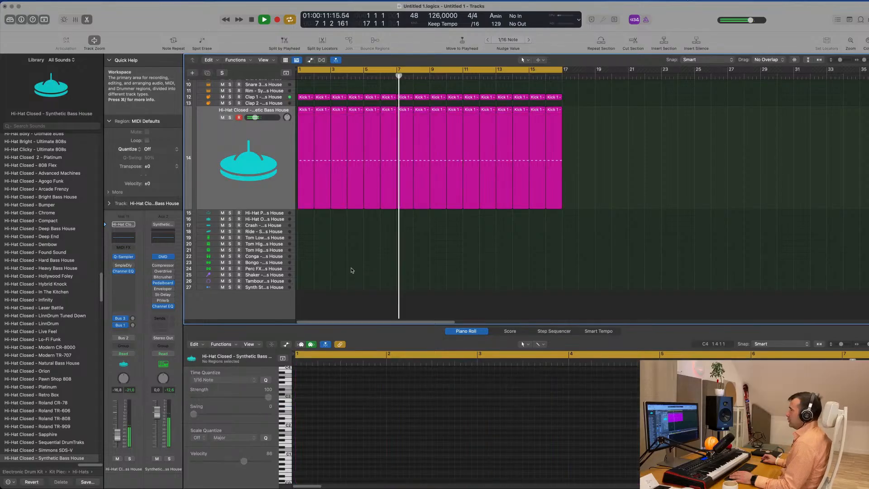
Step: Copy the first Clap 1 region onto the Tom Low track at bar 1 and shift its second note half a beat earlier
scroll(312, 113, up, 1)
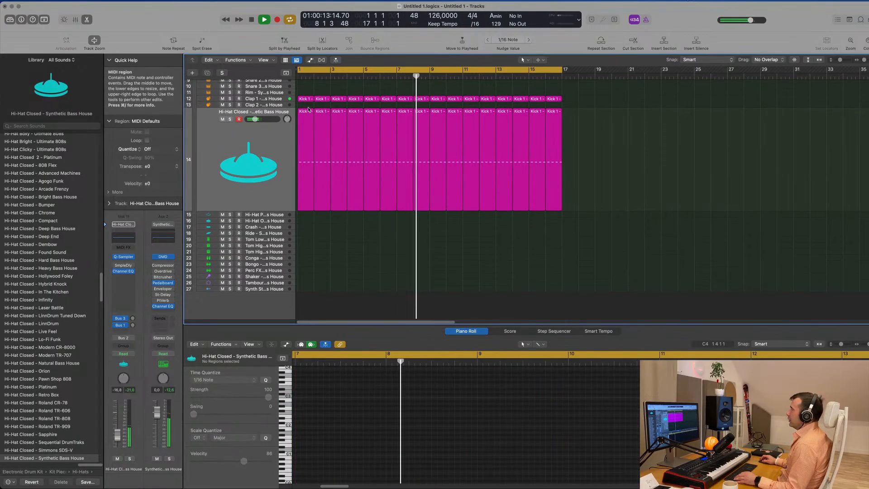
click(305, 102)
drag(305, 139, 305, 240)
drag(308, 279, 306, 240)
key(Return)
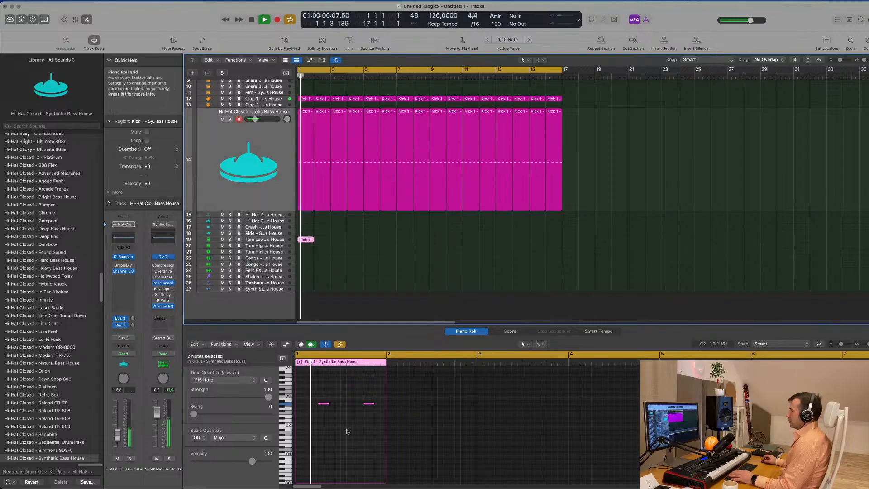
click(305, 389)
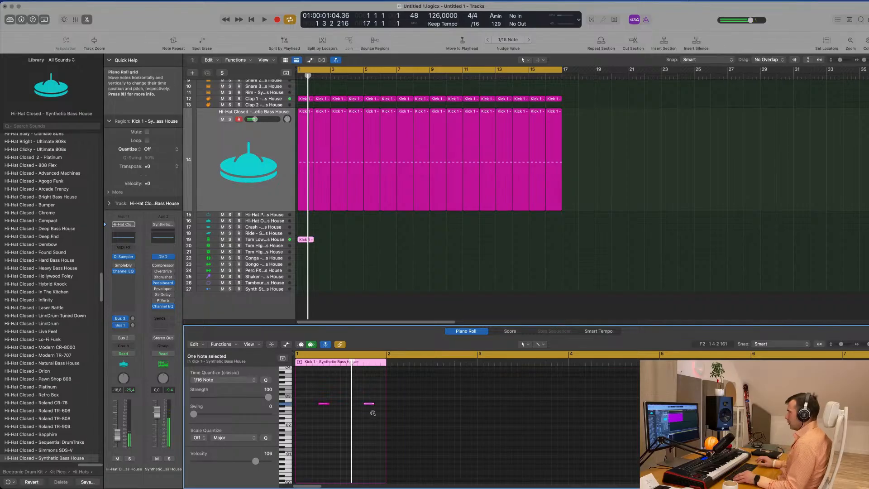
key(space)
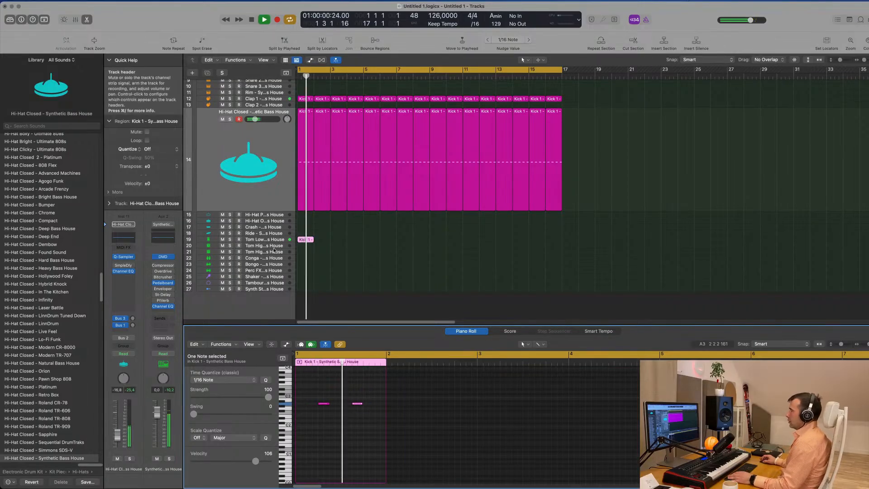
Step: Select the Tom Low track and lower its volume to about -13.4 dB while the loop plays
click(264, 239)
drag(117, 419, 117, 440)
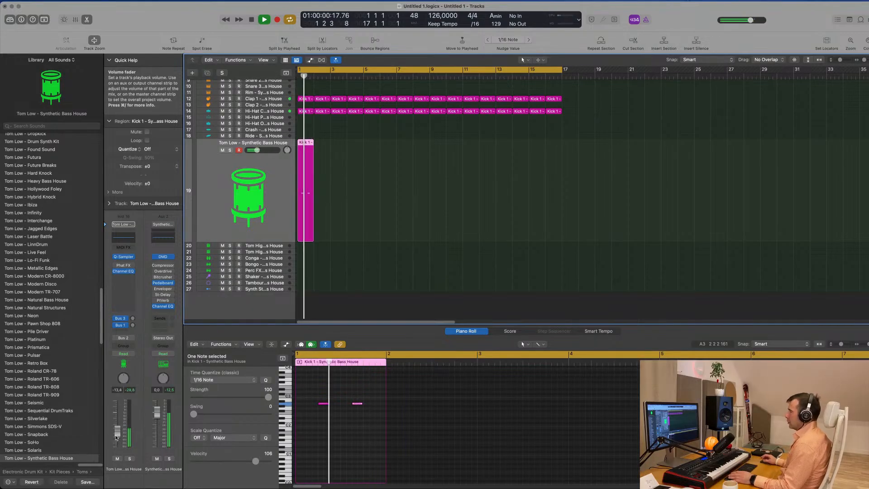
key(space)
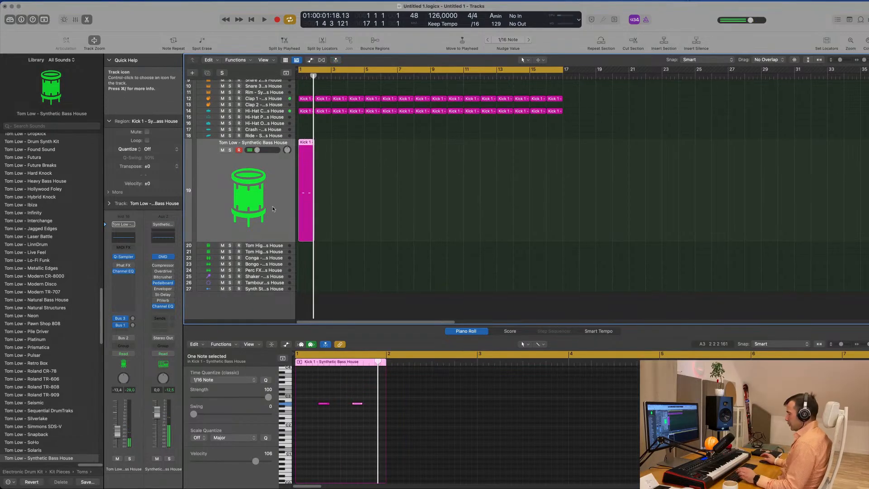
Step: Repeat the one-bar Tom Low region until it fills all 16 bars, and select every region on the track
key(super+r)
key(super+r)
key(super+r)
key(super+r)
key(super+r)
key(super+r)
key(super+r)
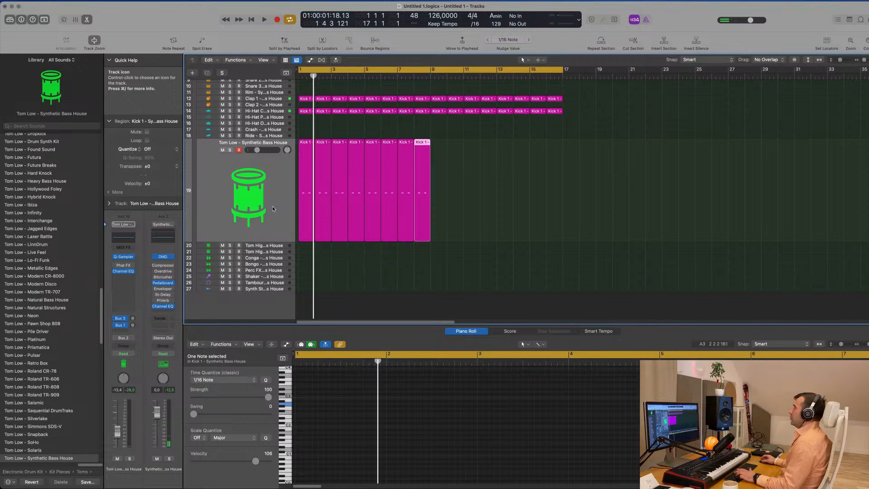
click(279, 189)
key(super+r)
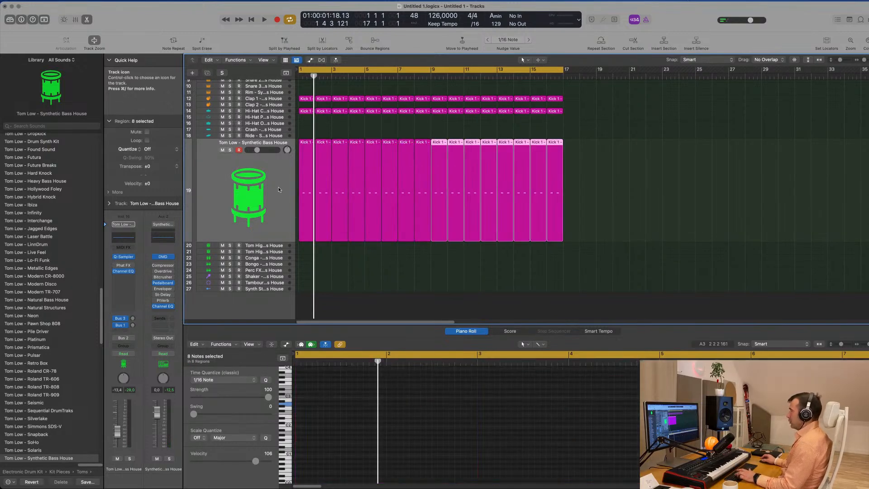
click(271, 206)
Step: Play the arrangement from bar 1 and raise the Tom Low volume to about -12.6 dB
key(space)
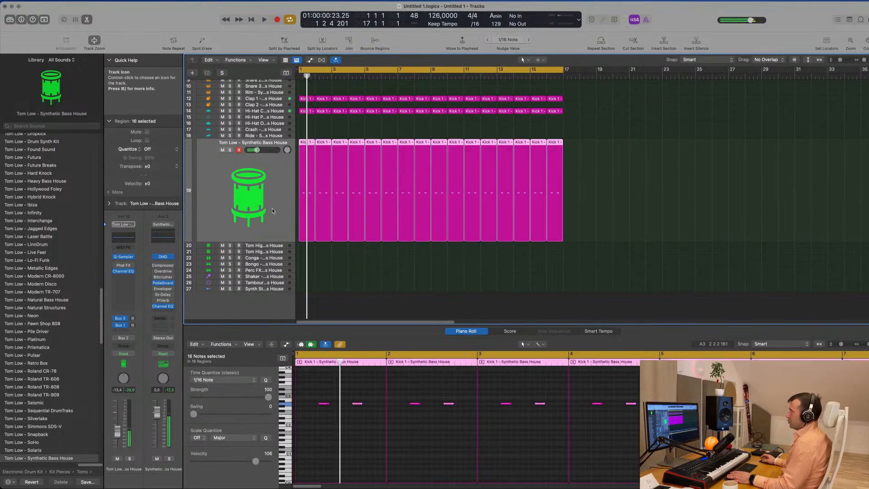
key(space)
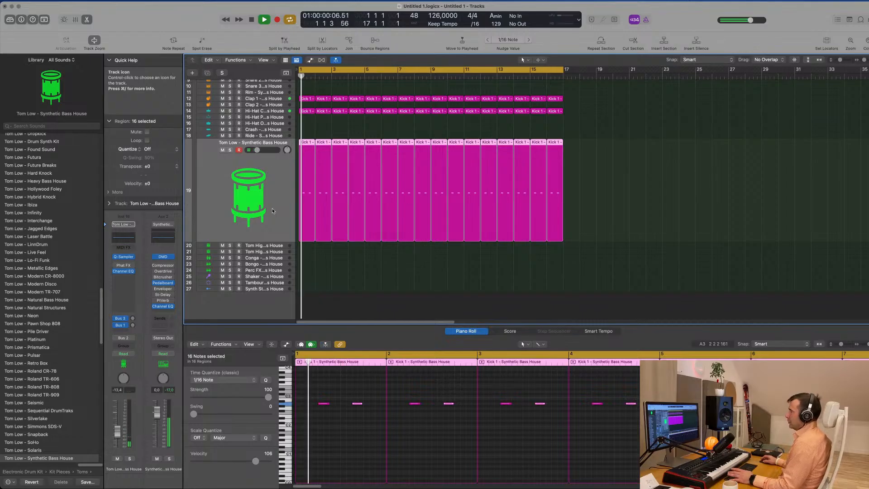
click(324, 447)
drag(118, 433, 117, 432)
scroll(319, 154, down, 1)
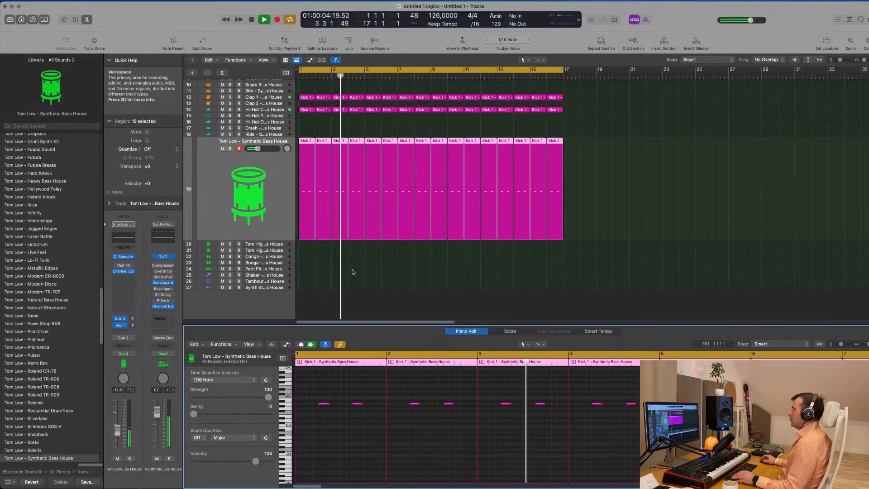
Step: Copy the first Tom Low region onto the Conga track at bar 1 and move its two notes later in the bar
click(306, 151)
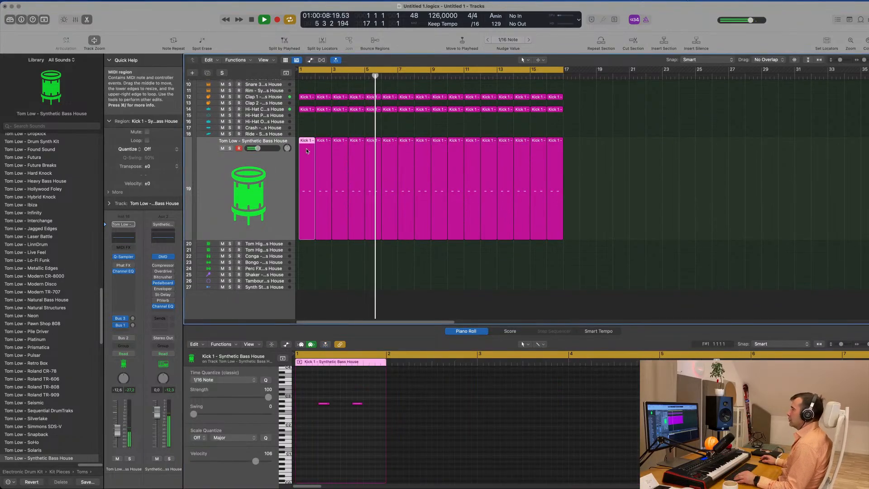
drag(306, 150, 307, 256)
drag(312, 396, 341, 405)
key(space)
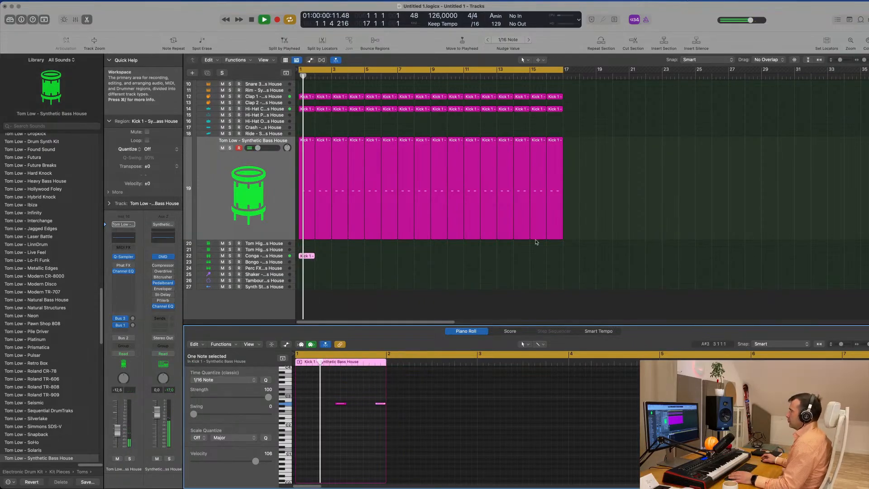
Step: Select the Conga track and adjust its Bus 3 reverb and Bus 1 delay send levels during playback
click(270, 255)
key(space)
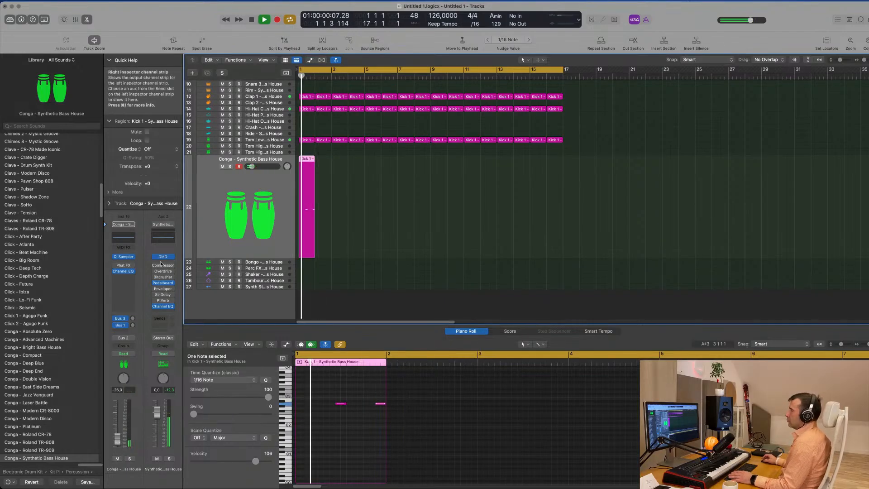
click(133, 319)
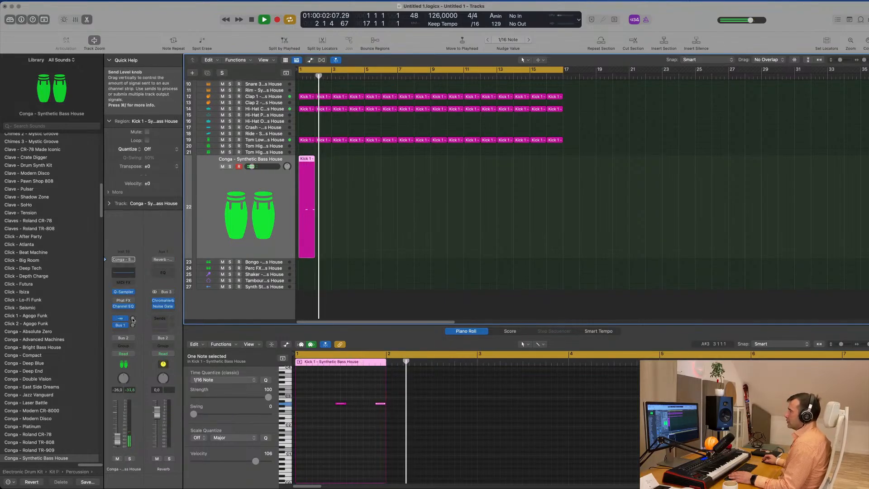
drag(132, 321, 135, 327)
key(space)
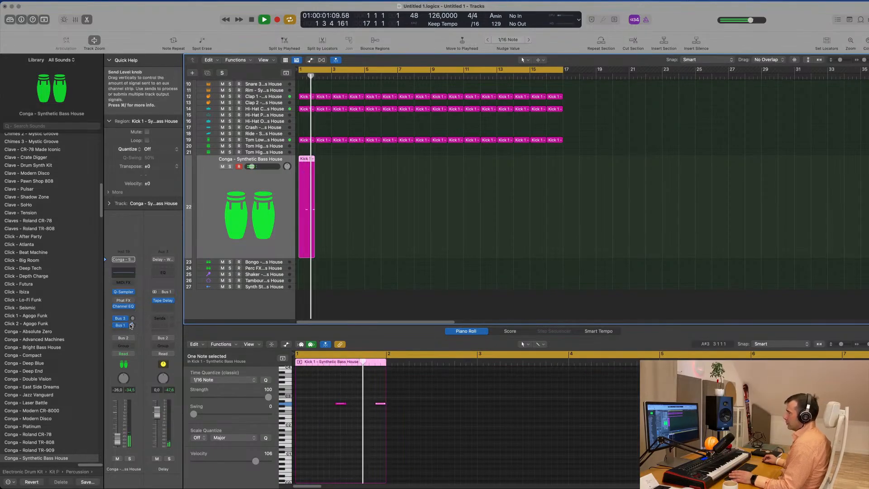
Step: Copy the one-bar Conga region to every second bar, from bar 3 through bar 15, during playback
click(355, 212)
click(309, 192)
key(space)
key(space)
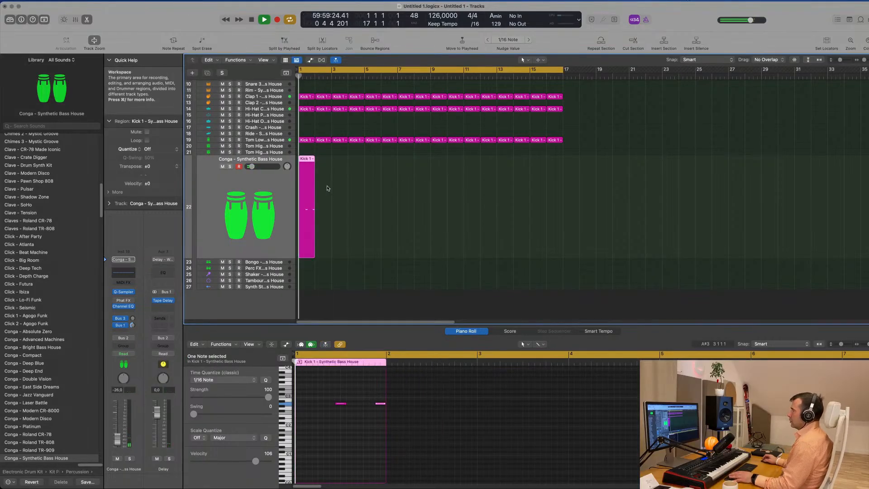
drag(310, 159, 346, 165)
drag(392, 177, 311, 199)
drag(315, 156, 375, 165)
drag(444, 196, 313, 216)
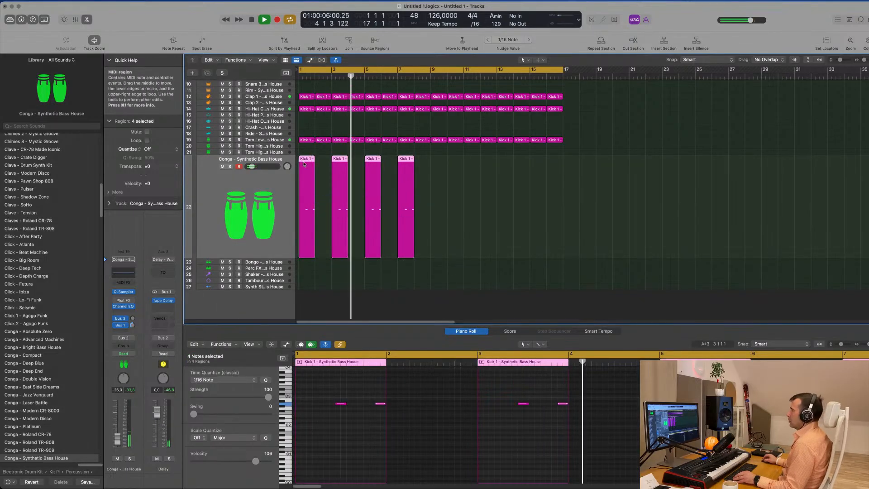
drag(306, 162, 438, 170)
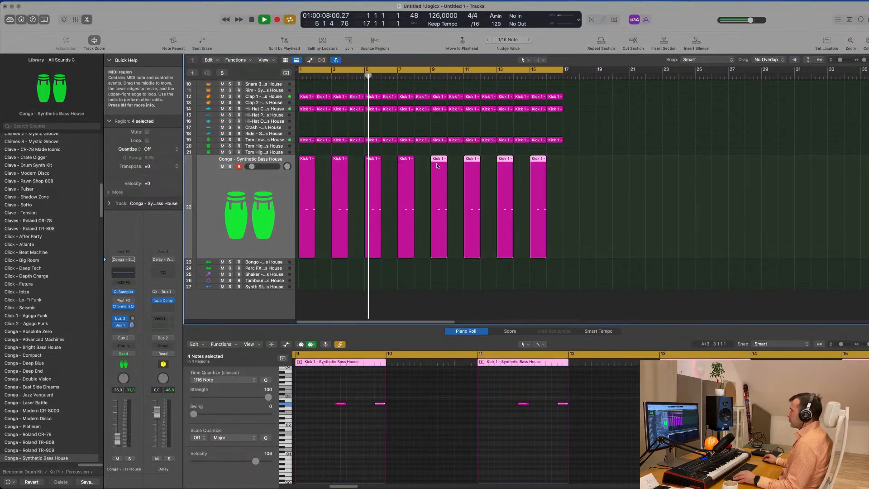
Step: Go through the bass and pluck tracks and duplicate the muted PLUCK - Deadmau5 Thing 3 track as a new track below it
key(super+Up)
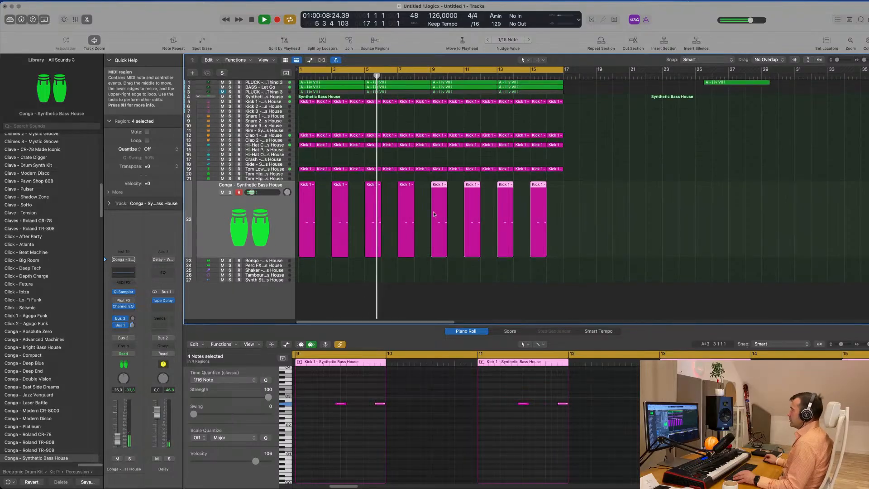
click(272, 87)
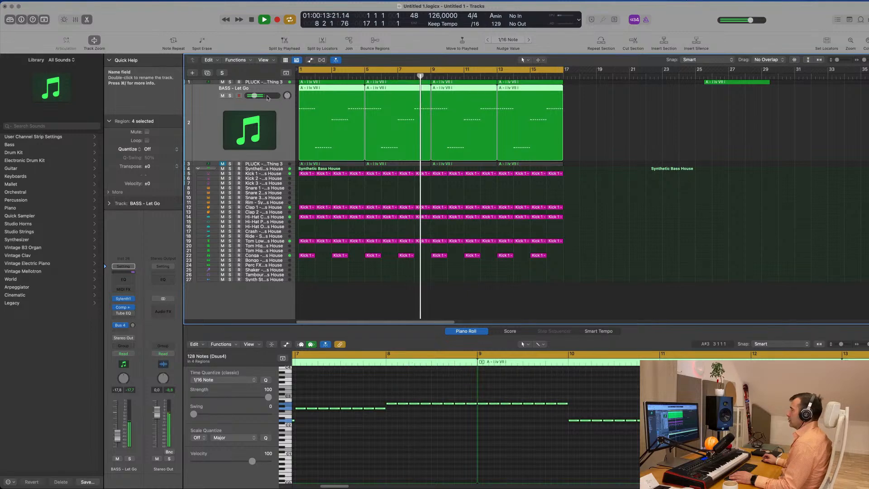
click(281, 82)
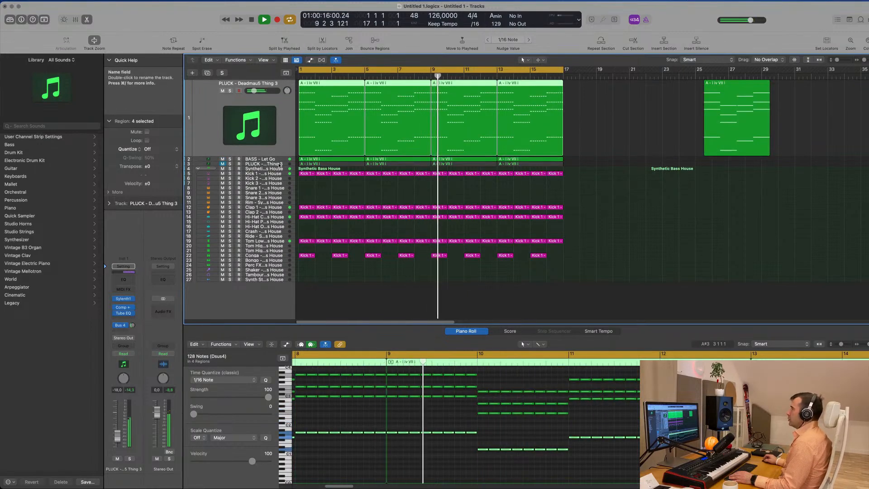
click(281, 164)
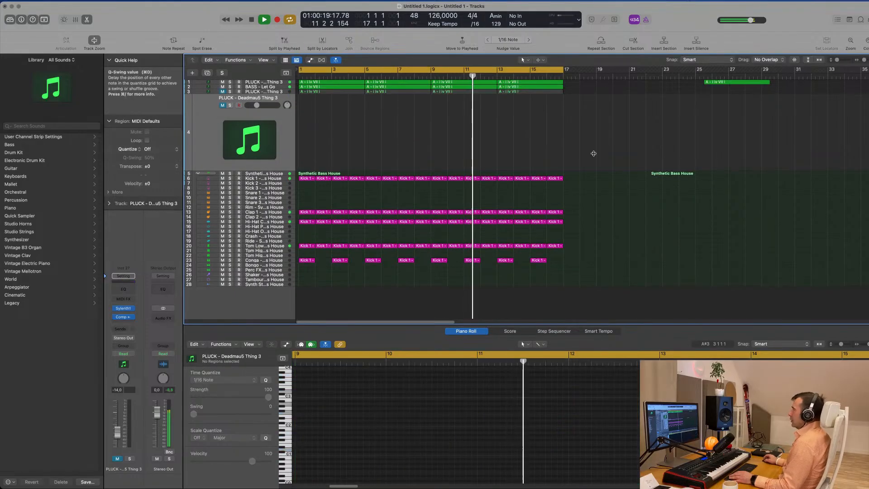
Step: Copy the sustained chord region beyond bar 25 onto the new pluck track at bar 1, play it and unmute the track
click(723, 82)
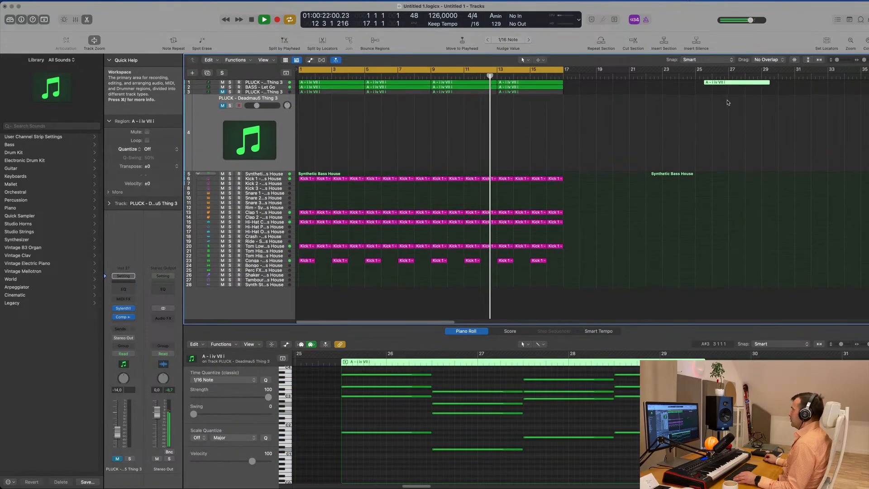
drag(725, 84, 278, 139)
key(space)
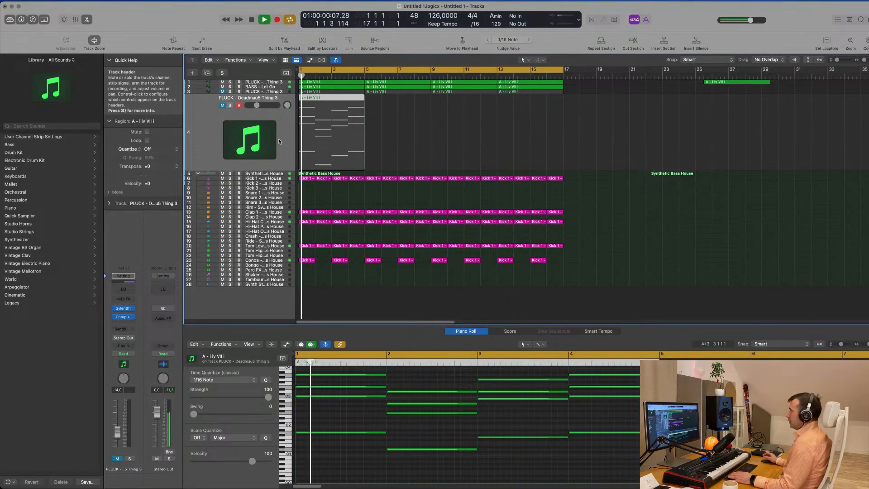
key(space)
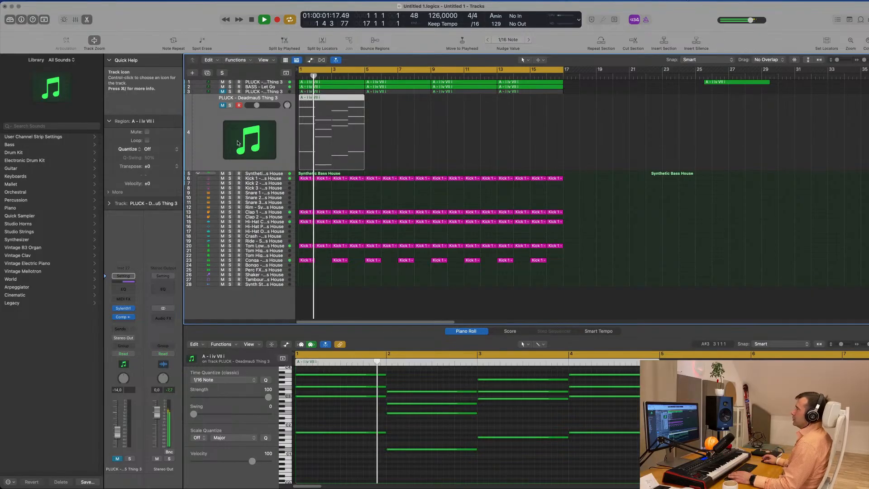
key(space)
key(space)
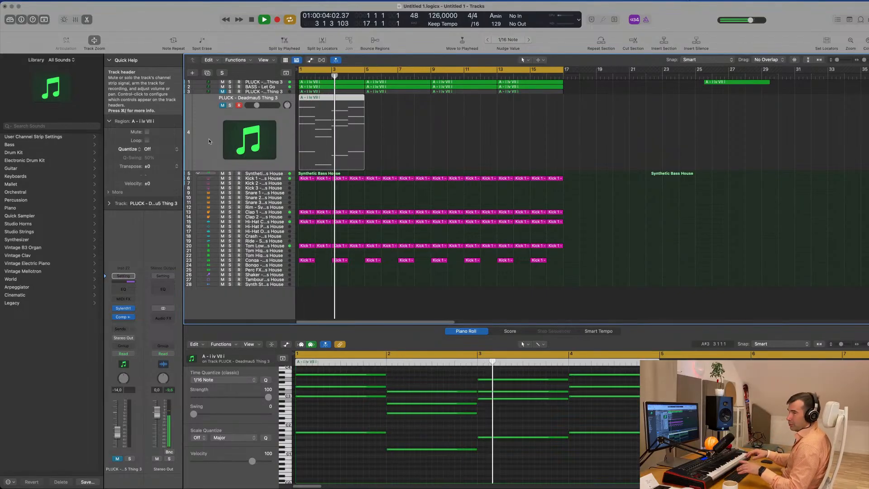
key(Return)
click(222, 105)
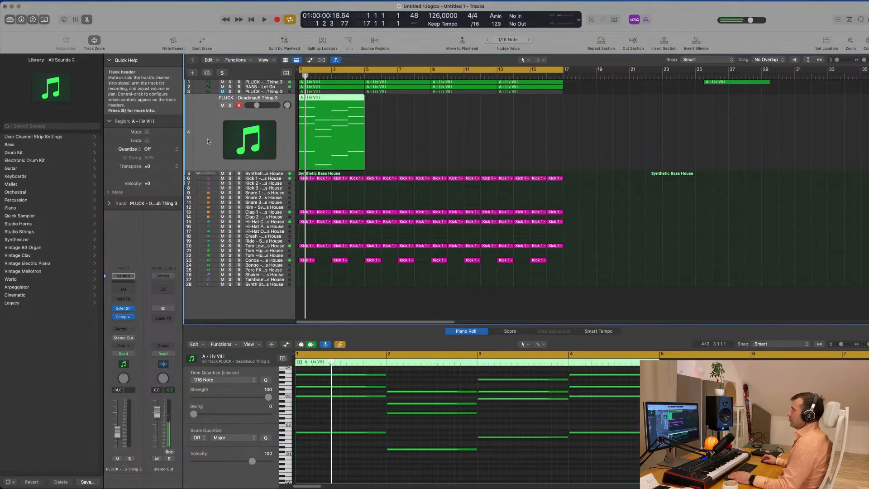
Step: Replace the new track's Sylenth1 with Alchemy in stereo and load the Pads preset Ensemble Ultima
click(133, 309)
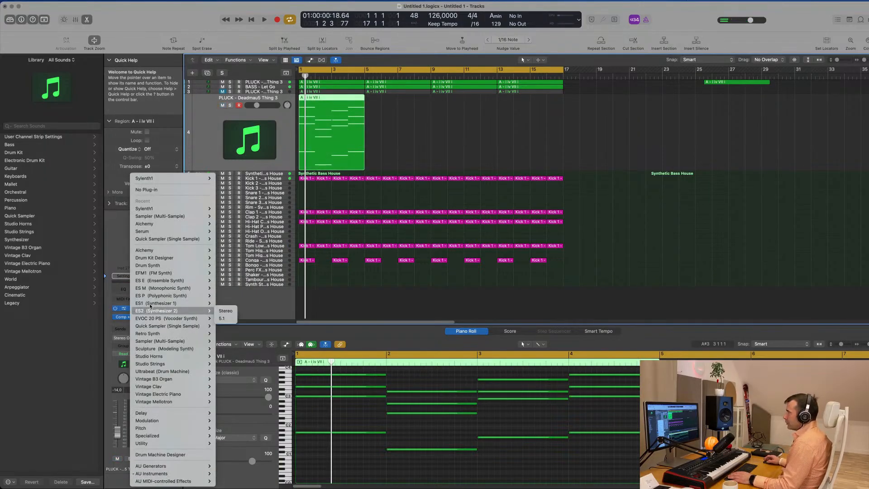
click(226, 223)
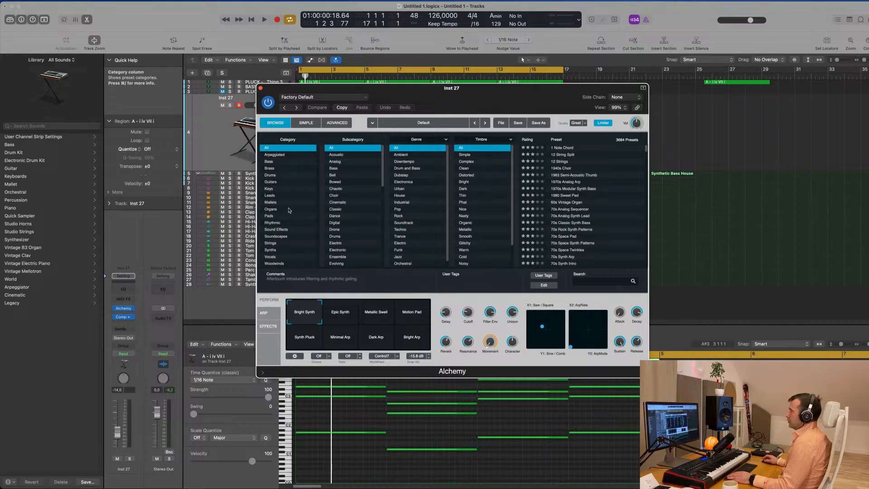
click(272, 216)
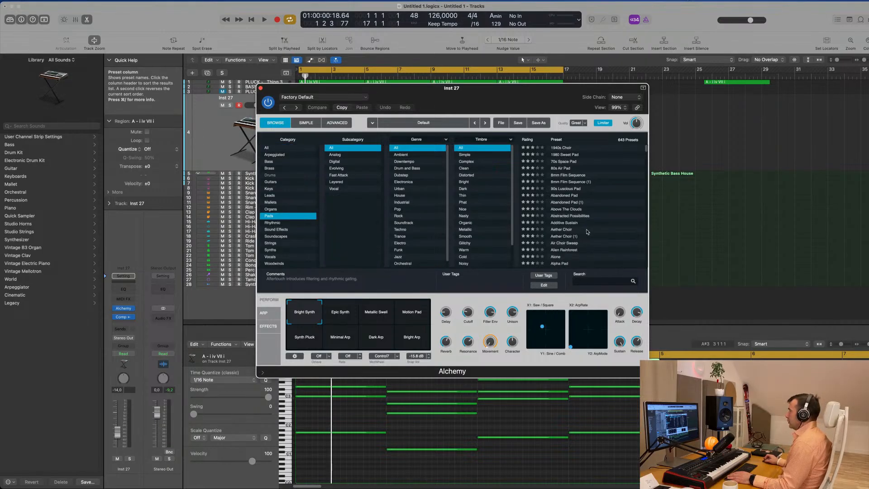
scroll(588, 211, down, 15)
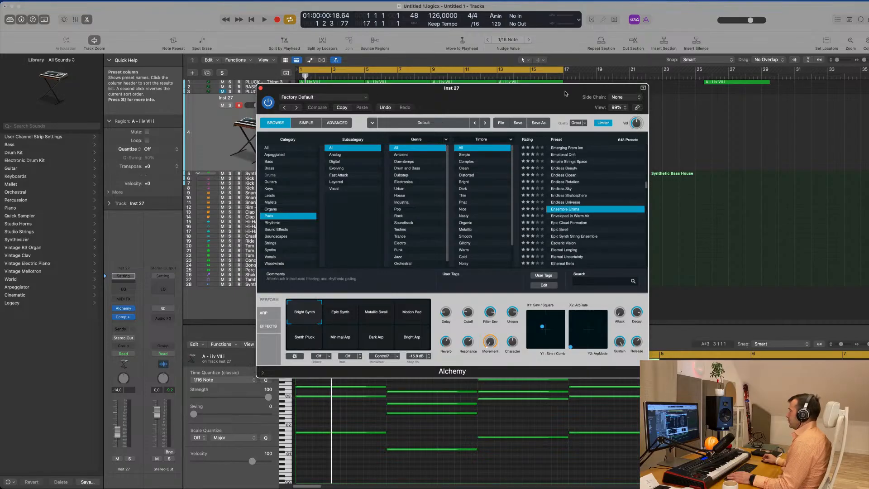
drag(566, 94, 753, 92)
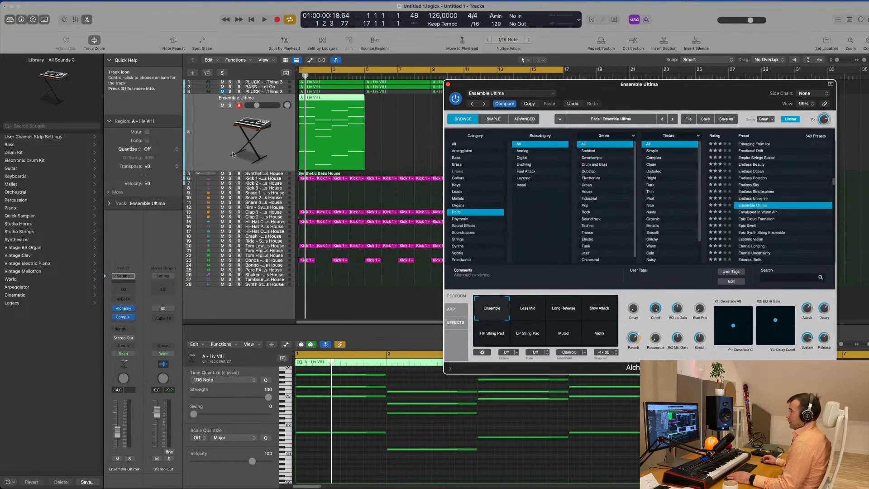
Step: Play the pad with the arrangement and lower the Ensemble Ultima track's volume to about -18 dB
click(233, 154)
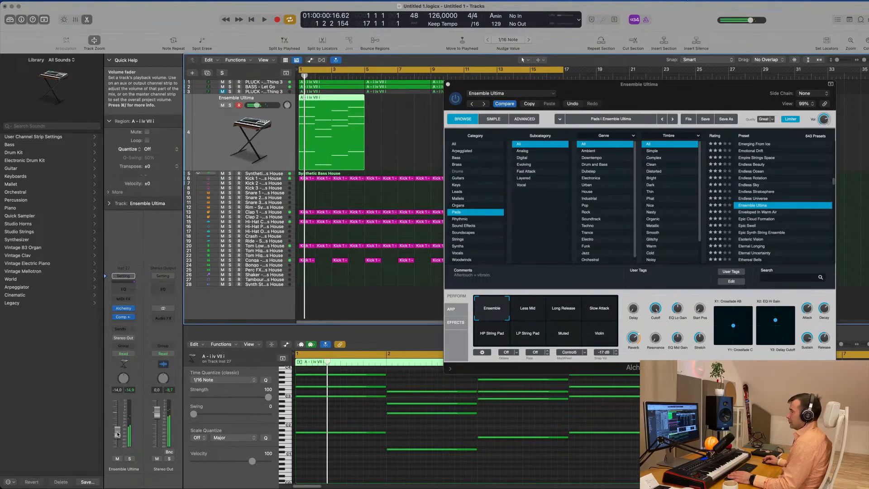
drag(116, 438, 116, 442)
key(space)
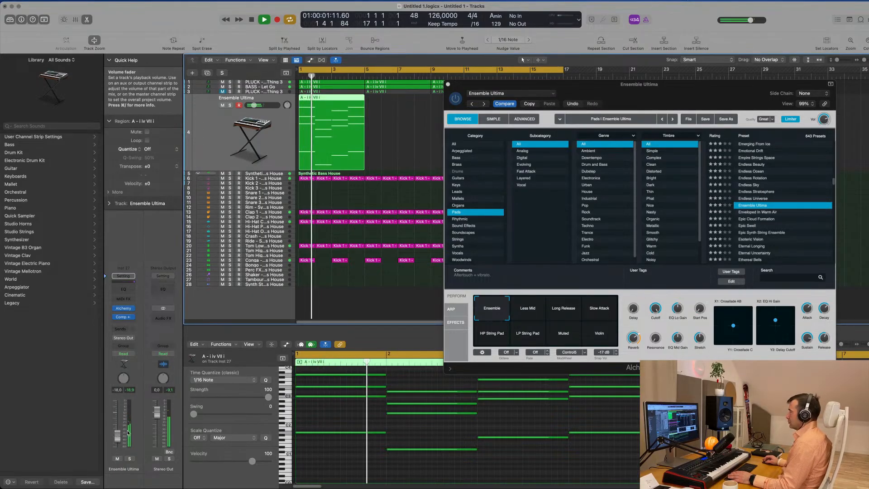
Step: Audition the Less Mid, Long Release and Slow Attack variations of Alchemy's Ensemble Ultima preset
drag(636, 96, 597, 95)
click(489, 307)
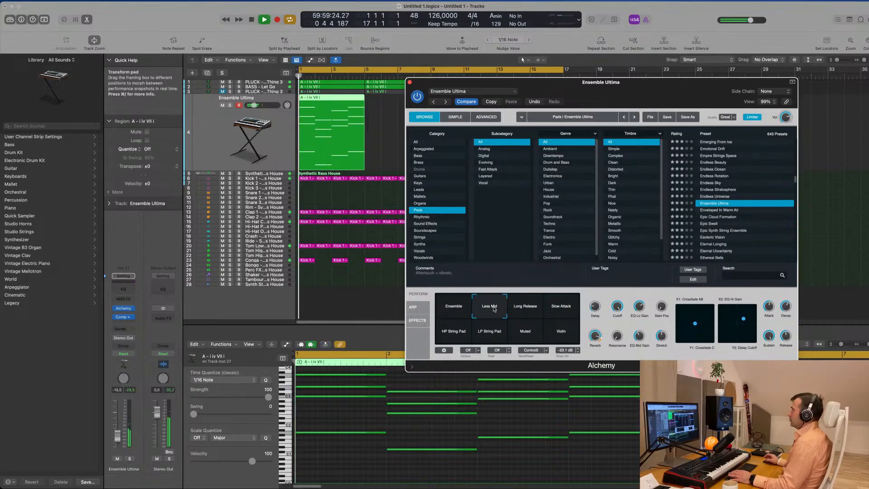
click(524, 309)
click(561, 308)
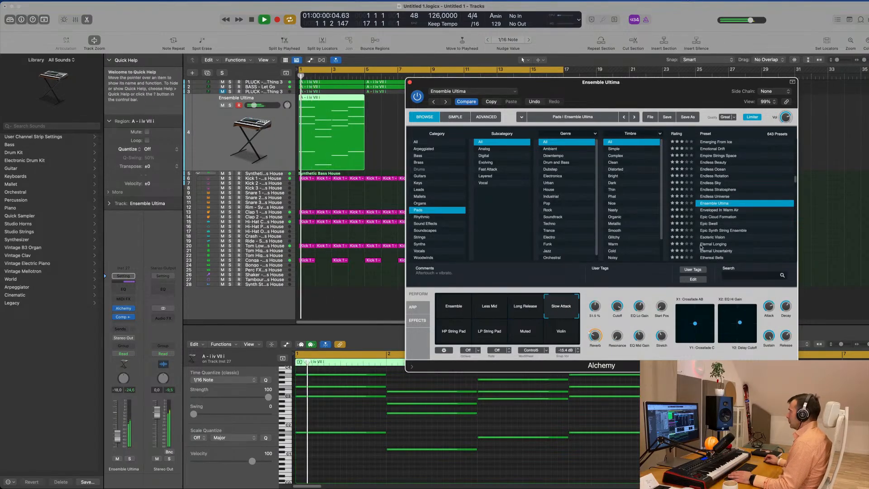
Step: Load the Alchemy pad preset Enveloped In Warm Air and audition its performance variations up to Filter Sequence
click(719, 210)
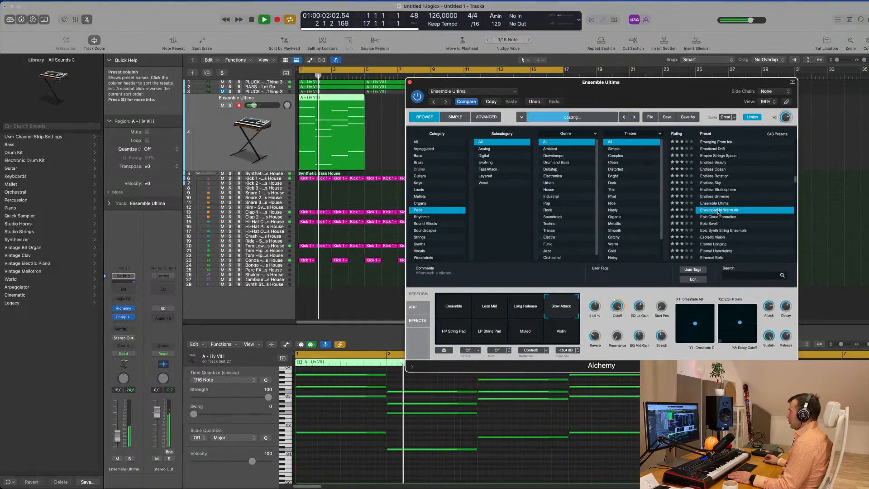
key(space)
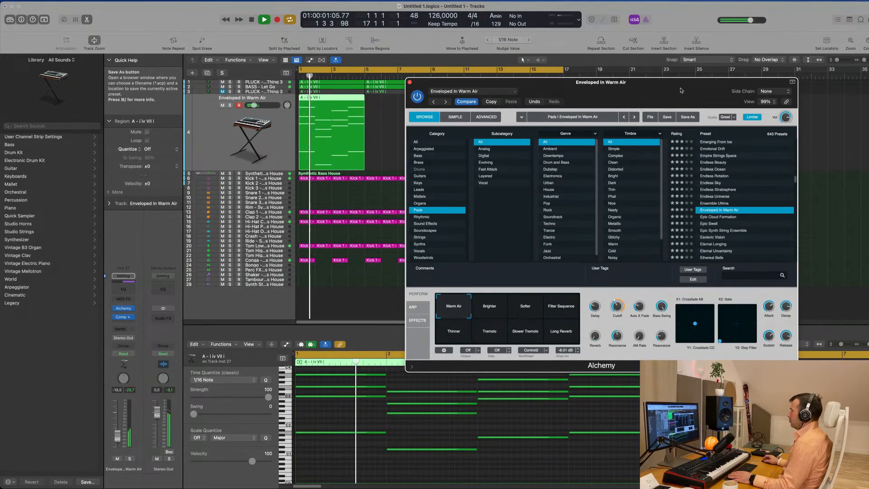
drag(682, 91, 701, 117)
click(510, 337)
click(559, 337)
drag(575, 336, 607, 334)
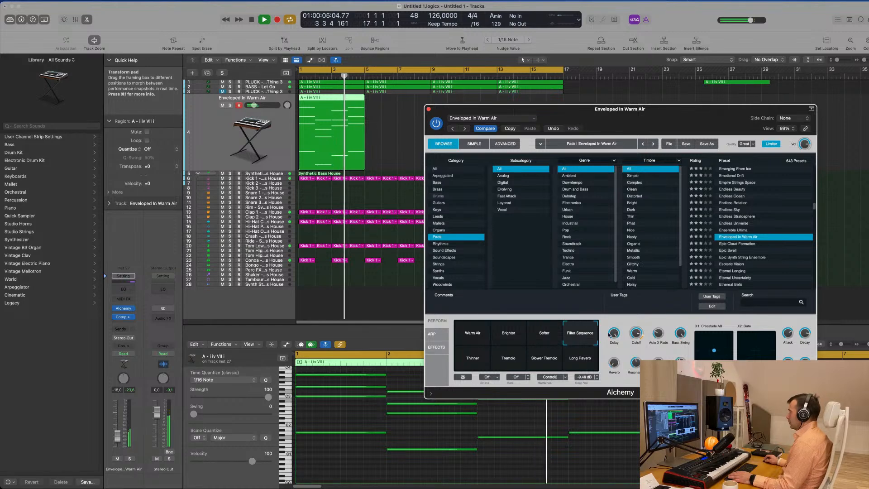
Step: Try the preset Ethereal Bells, and load Evolved as the Alchemy pad sound
scroll(771, 255, down, 3)
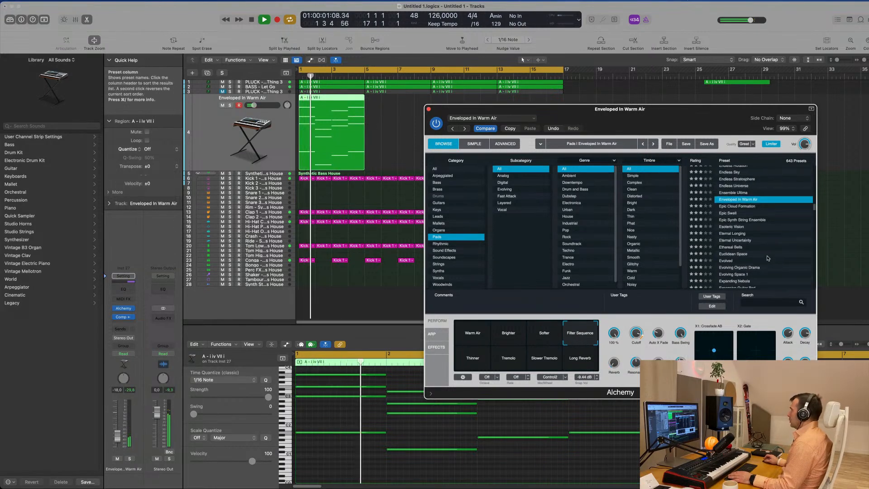
click(738, 232)
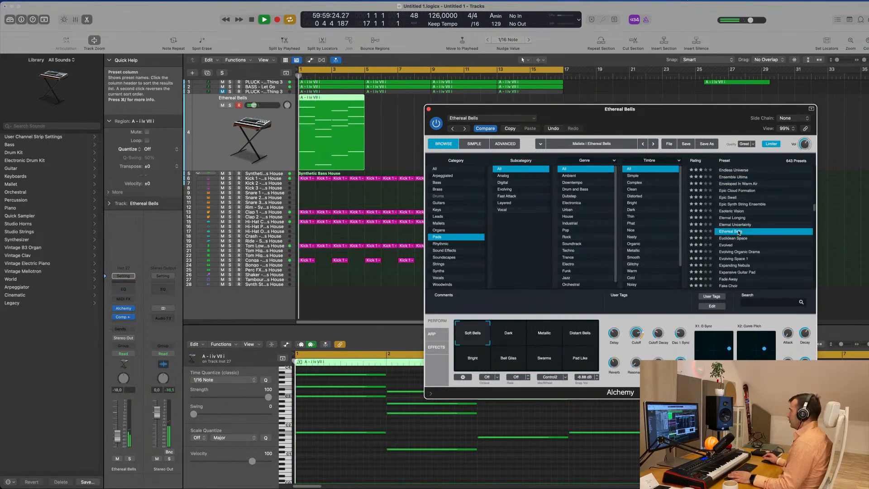
scroll(769, 247, down, 1)
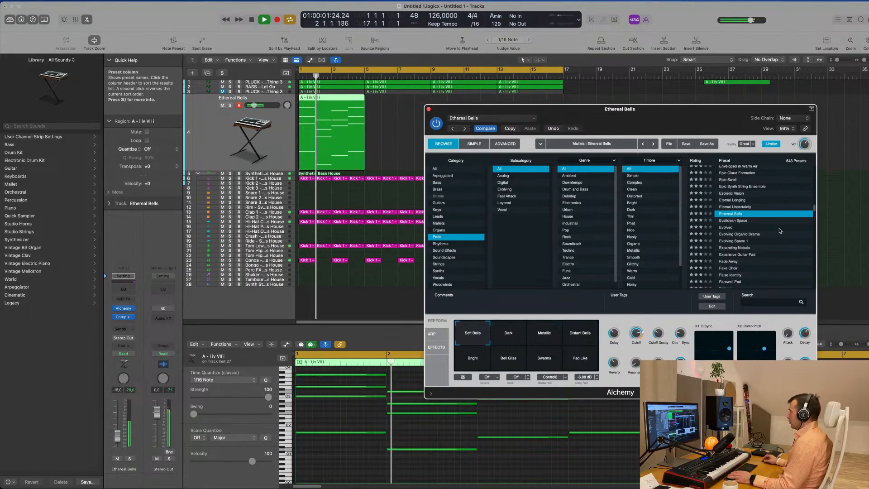
click(728, 228)
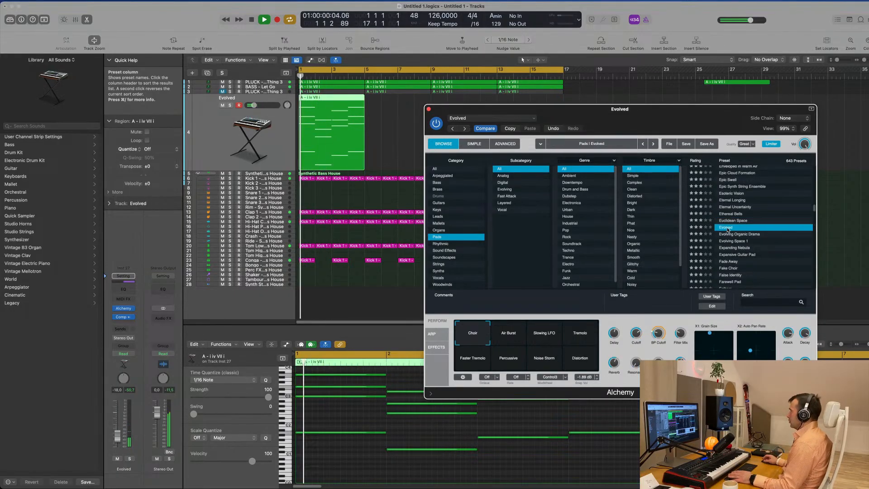
drag(670, 123, 634, 100)
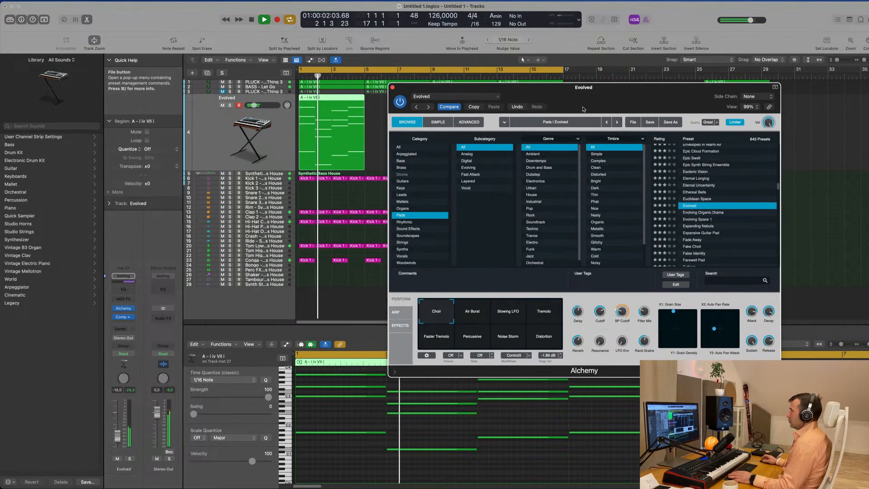
Step: Audition Evolved's performance variations, including Air Burst, Tremolo, Percussive, Noise Storm and Distortion, and return to Choir
click(510, 313)
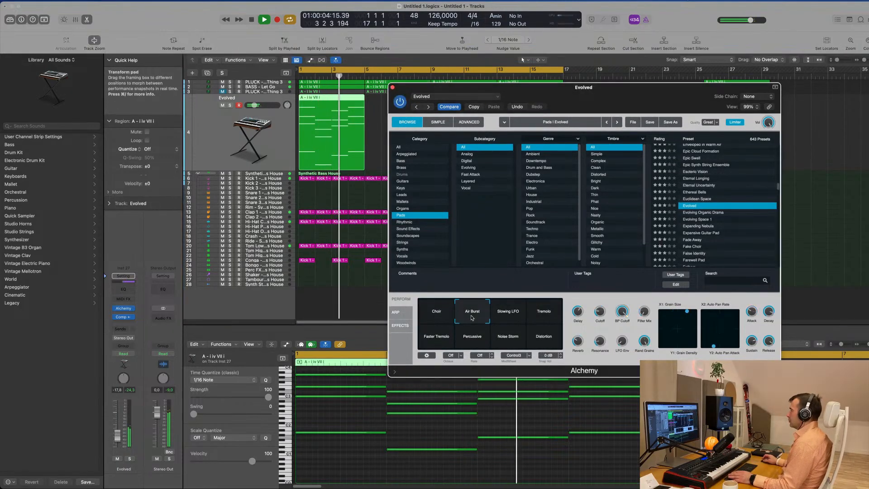
click(548, 315)
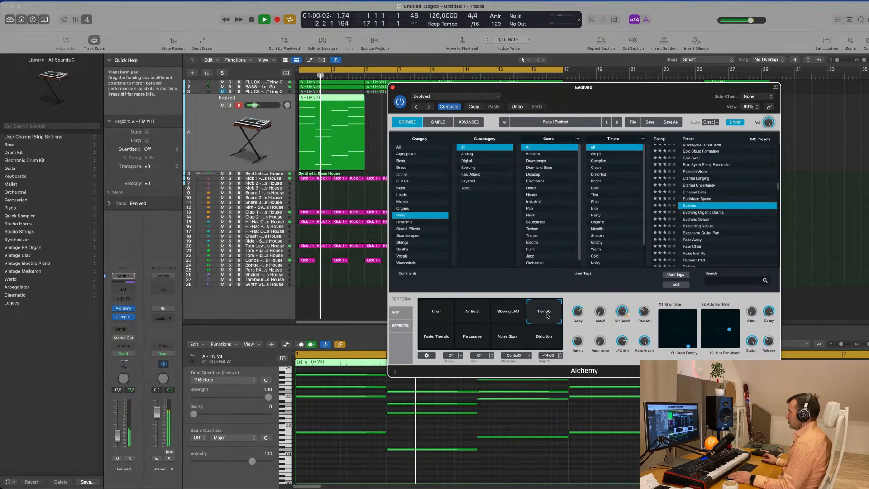
click(436, 338)
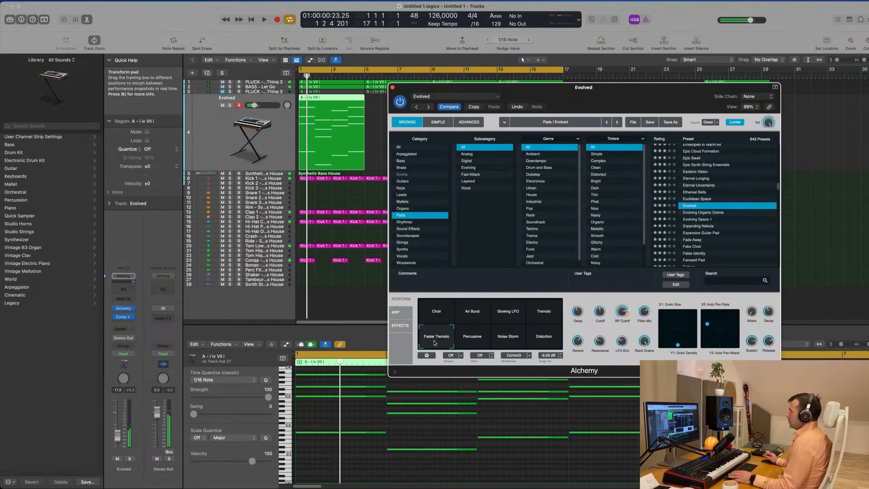
click(471, 341)
click(508, 342)
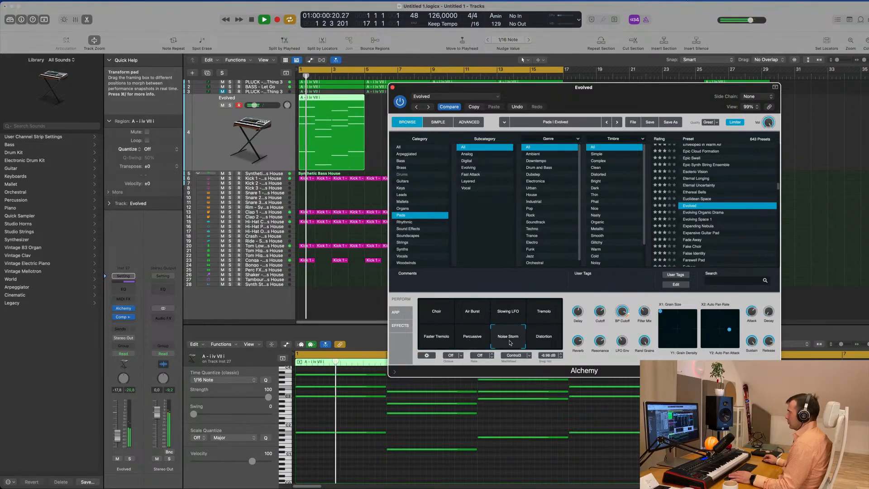
click(544, 343)
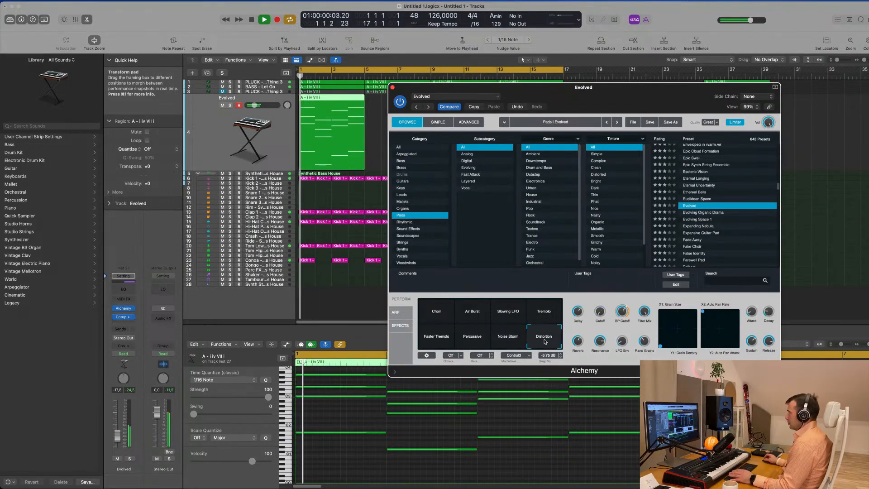
click(437, 313)
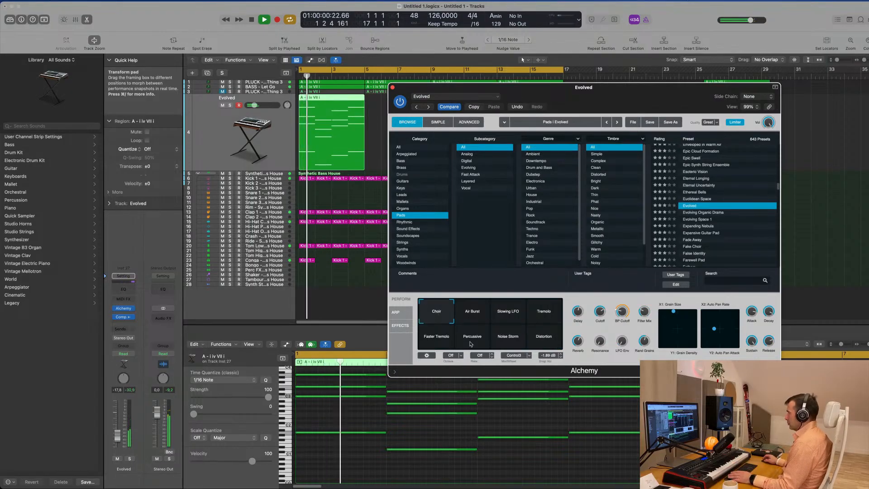
Step: Repeat the Evolved pad's chord region three times to fill the 16 bars
drag(620, 94, 701, 144)
drag(665, 173, 496, 235)
drag(445, 123, 299, 154)
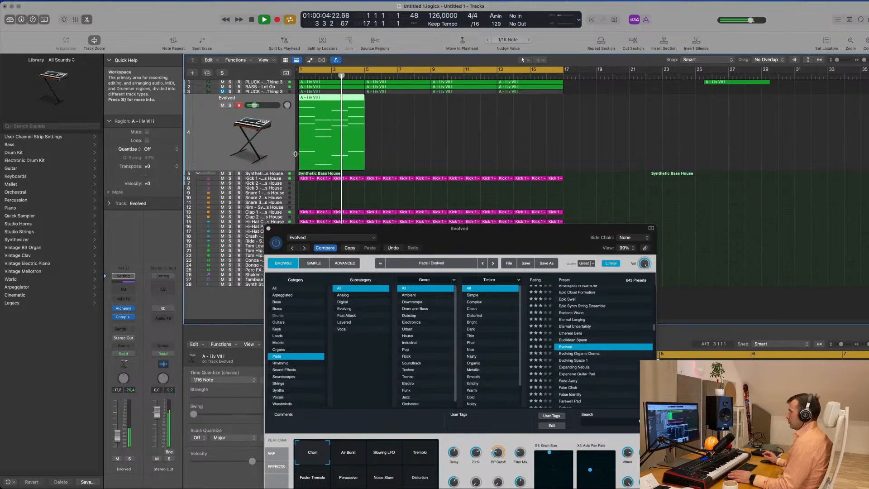
key(super+r)
key(super+r)
key(super+r)
click(272, 155)
key(Return)
Step: Lower the Evolved track's volume to about -21.5 dB and play the pad with the arrangement
drag(312, 229, 433, 166)
drag(118, 432, 118, 437)
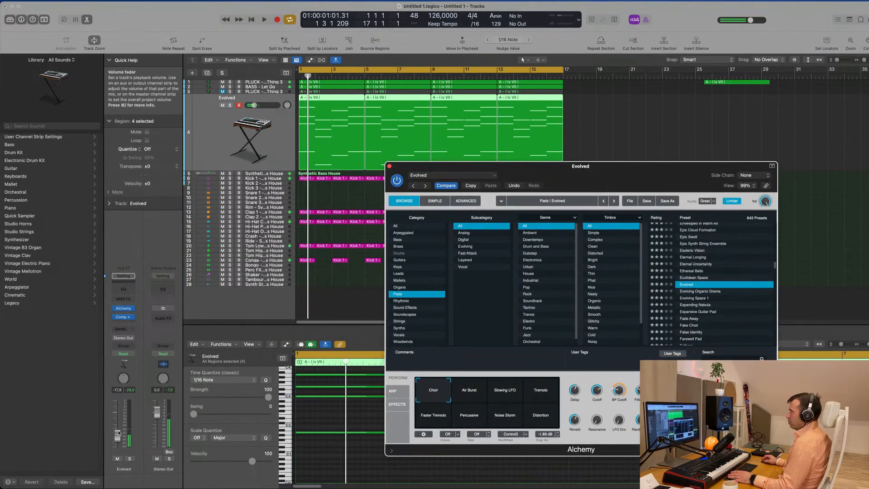
key(space)
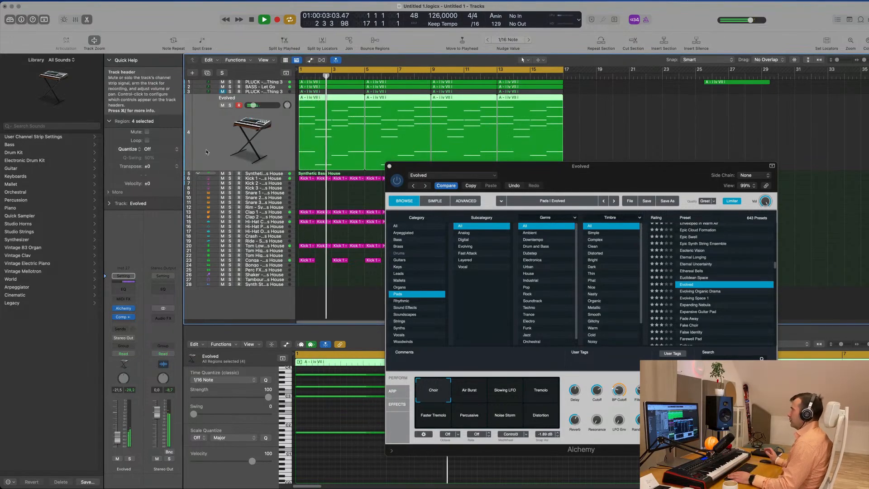
drag(428, 166, 588, 70)
key(space)
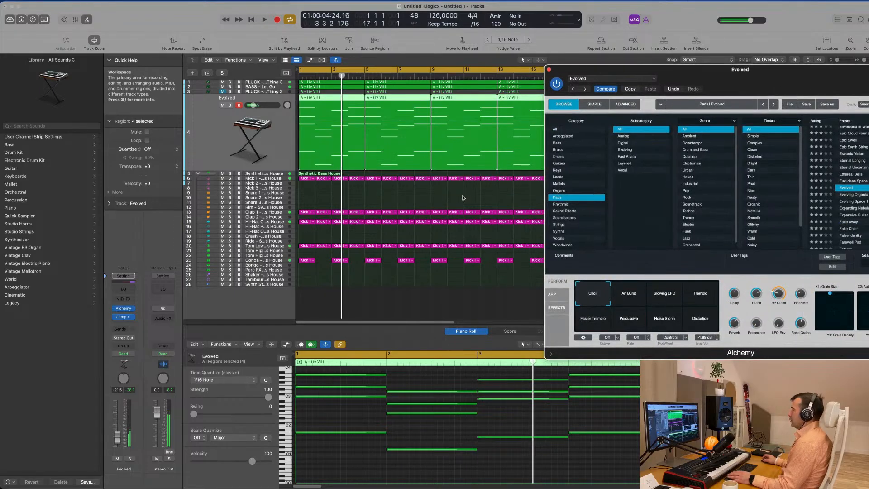
Step: Select all regions in the arrangement and open the region commands for them
click(471, 196)
key(super+a)
right_click(421, 212)
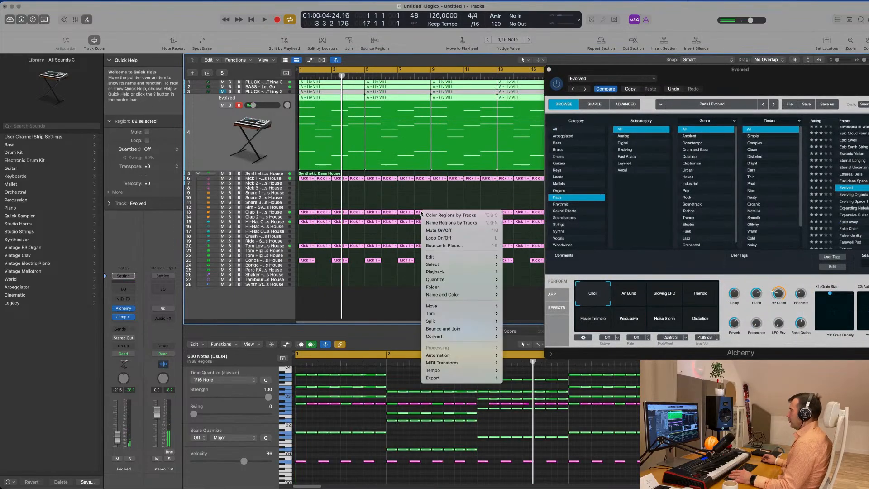
Step: Color the selected regions by track color, name them after their tracks, and clear the selection
click(423, 215)
right_click(422, 212)
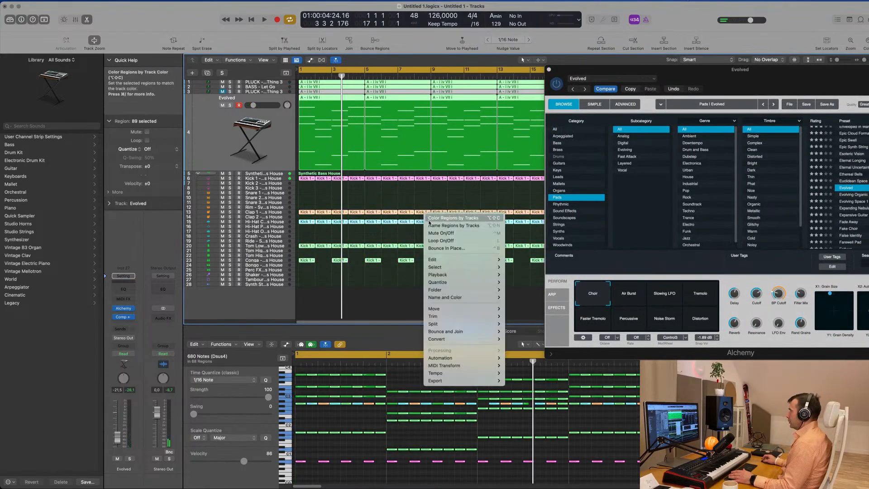
click(430, 222)
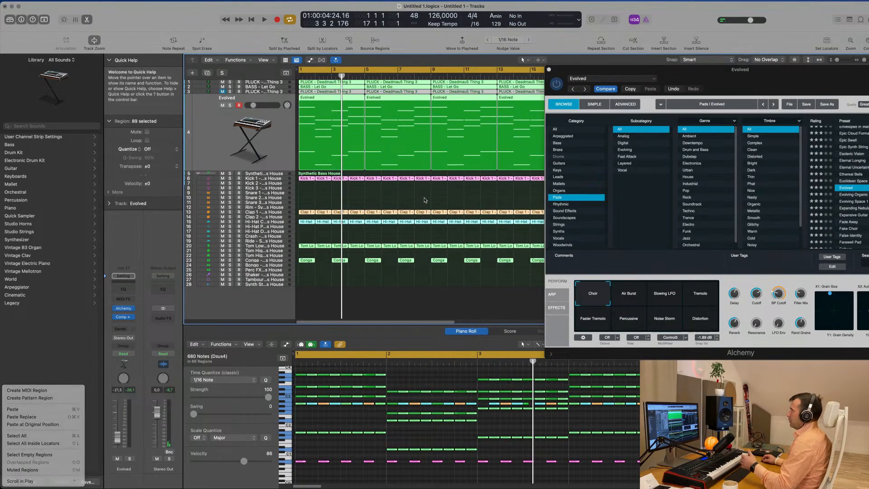
drag(673, 80, 664, 96)
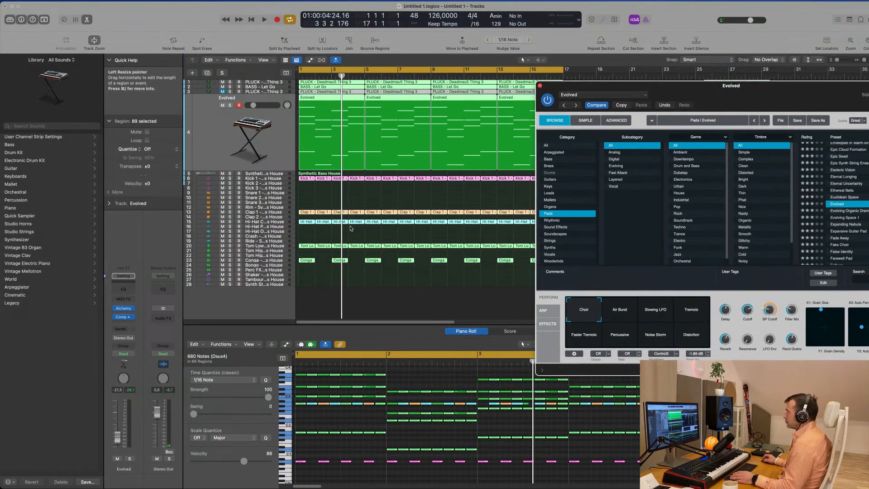
click(379, 197)
Step: Play the arrangement with the Evolved track's regions selected and its Alchemy window moved clear of the channel strips
key(space)
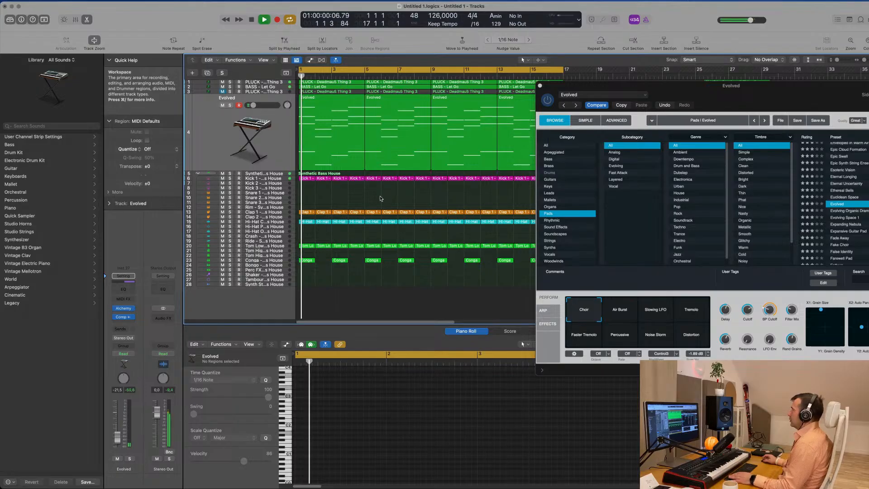
drag(735, 96, 625, 150)
click(286, 163)
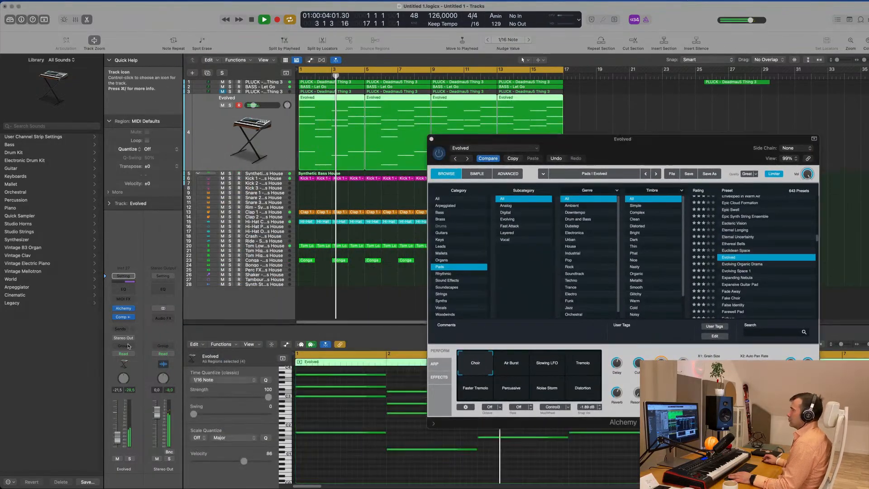
drag(640, 144, 592, 152)
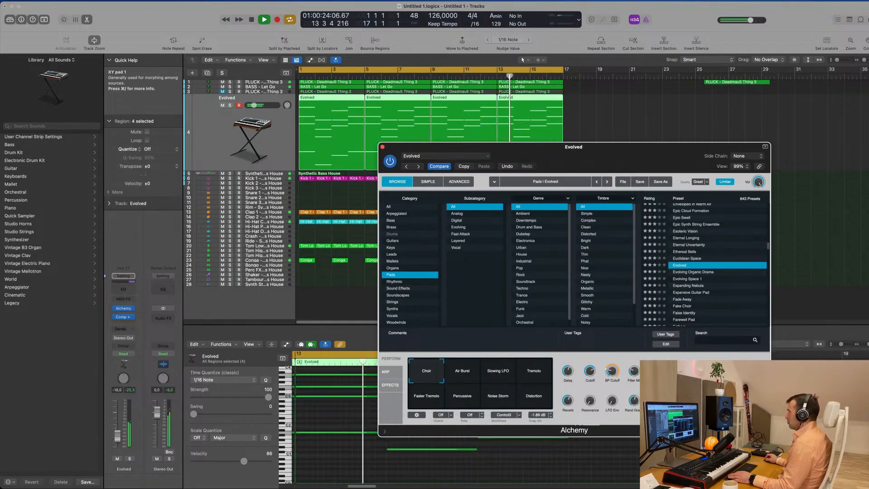
Step: Adjust the Evolved pad's BP Cutoff to about 57.4 % and replay the loop from the start
mouse_move(612, 371)
drag(614, 367, 615, 370)
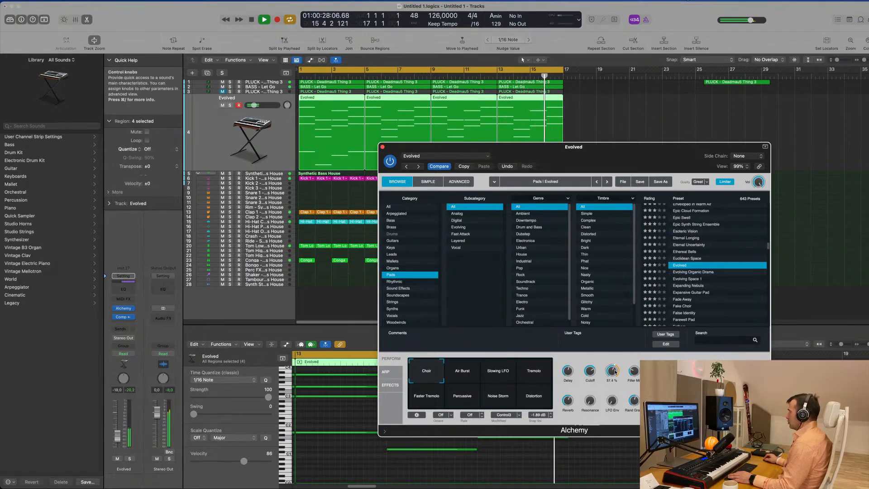
drag(554, 332, 585, 315)
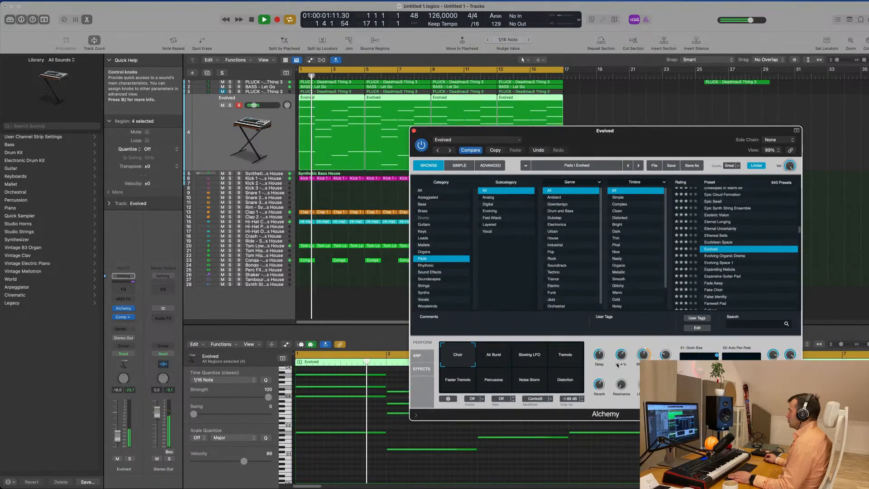
mouse_move(618, 374)
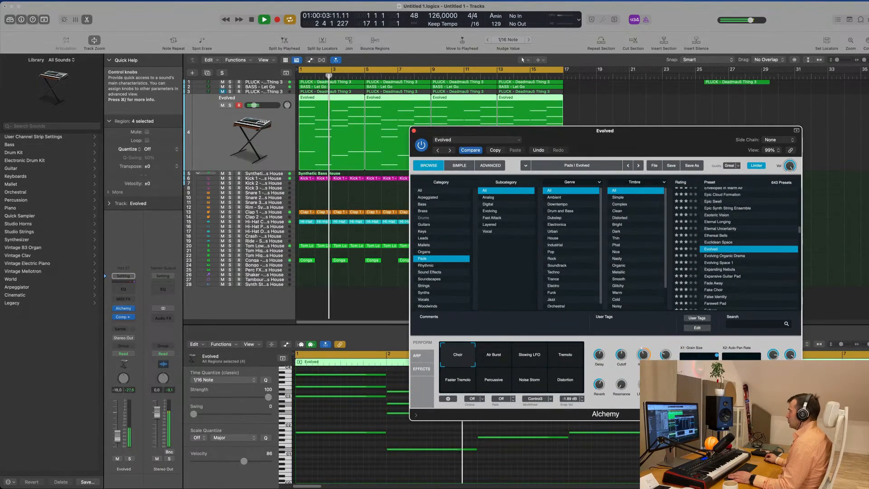
key(space)
key(space)
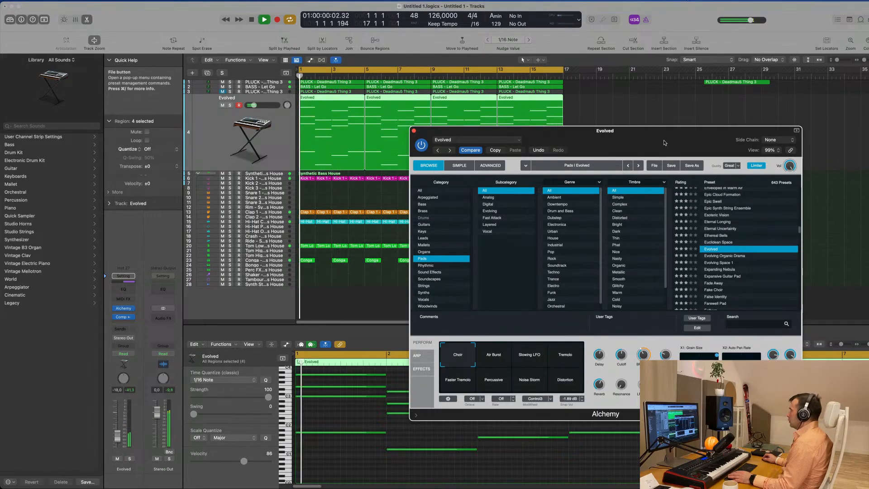
Step: Load the Expanding Nebula pad preset in Alchemy and audition it from the start of the arrangement
drag(667, 142, 611, 133)
click(672, 261)
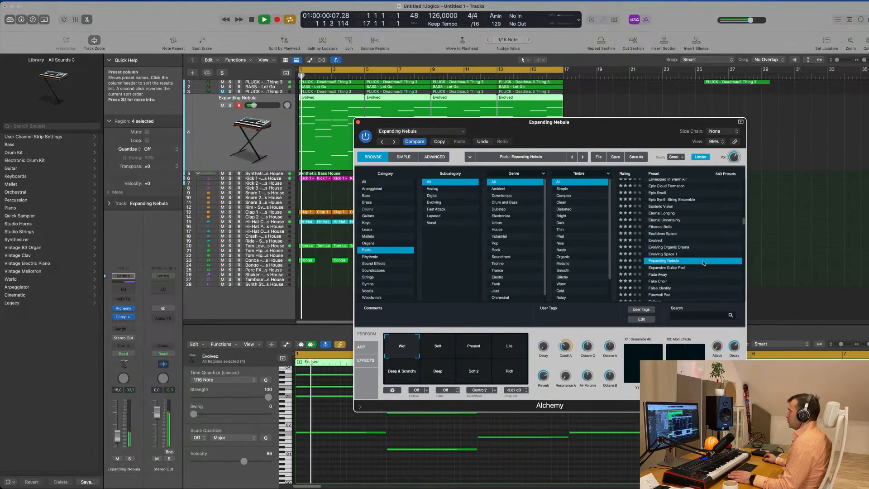
key(space)
scroll(708, 260, down, 1)
scroll(698, 289, down, 5)
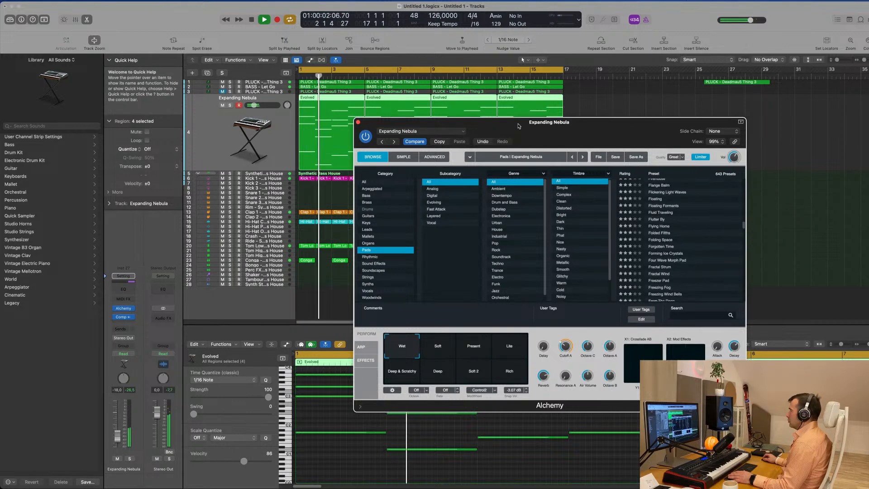
drag(624, 136, 725, 135)
key(space)
key(space)
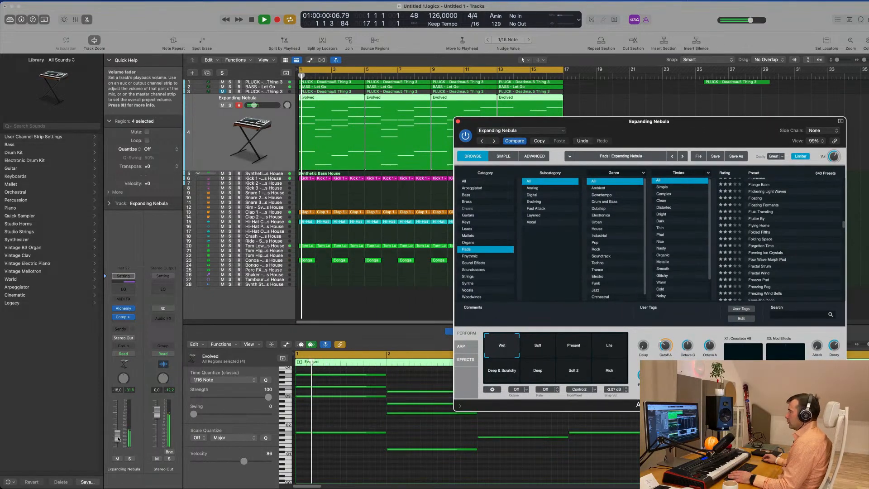
Step: Audition the Soft, Present, Lite, Deep & Scratchy and Deep snapshots of Expanding Nebula, and return to Wet
click(535, 348)
click(579, 349)
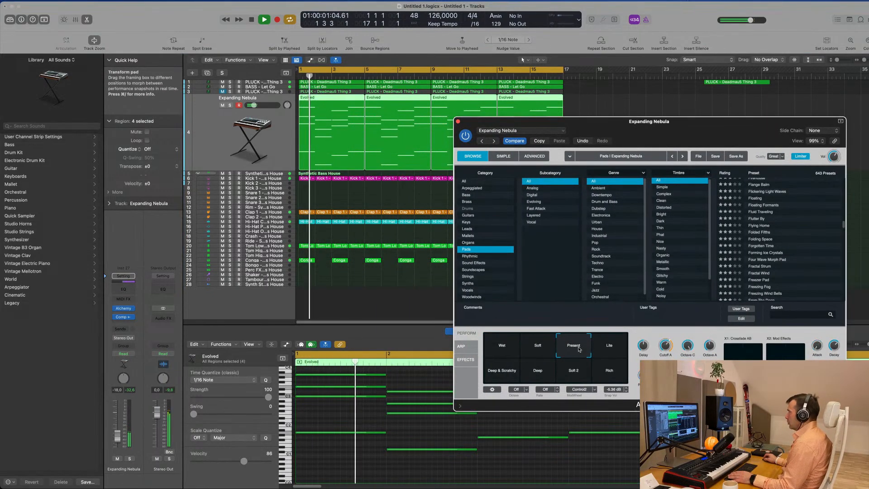
click(615, 350)
click(500, 377)
click(536, 375)
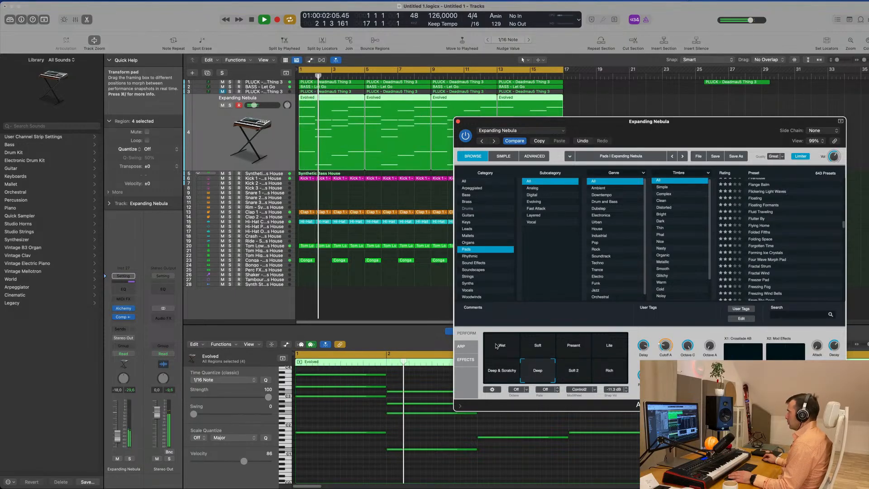
click(497, 347)
key(Return)
drag(749, 121, 720, 110)
key(Return)
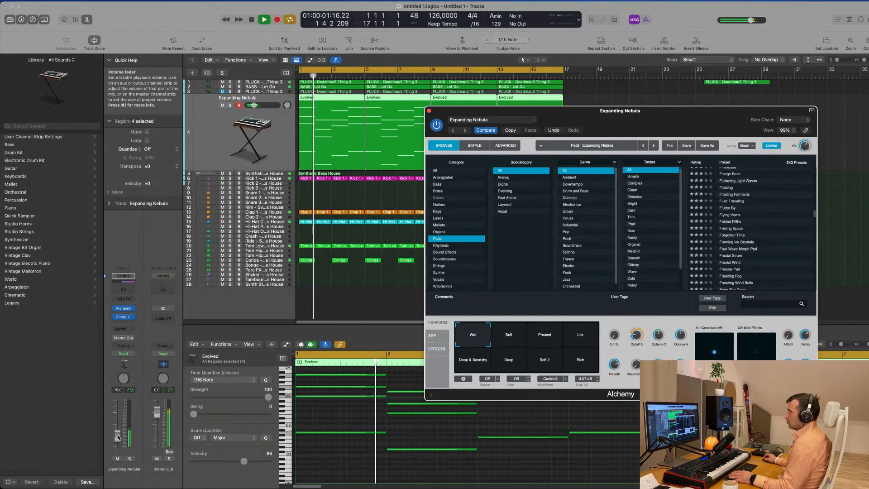
Step: Add a Bus 4 send to the pad track and set its send level to about -13.6 dB
click(121, 330)
key(space)
mouse_move(131, 340)
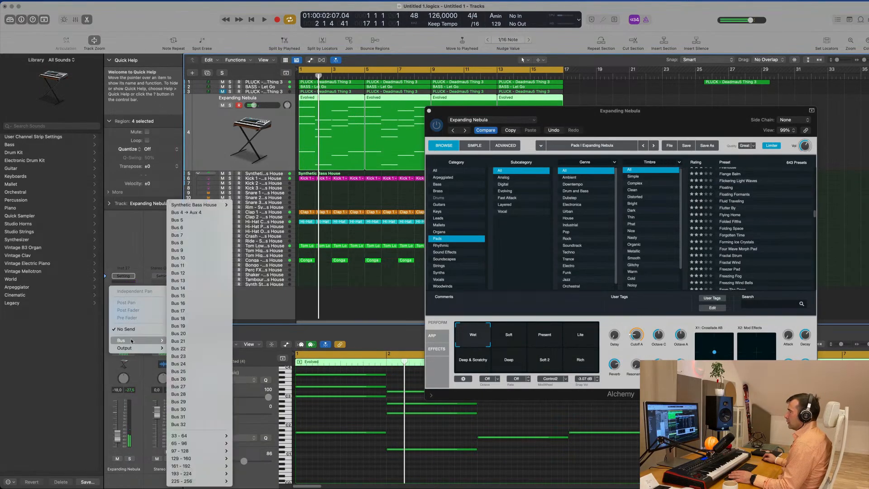
click(198, 212)
key(Return)
key(space)
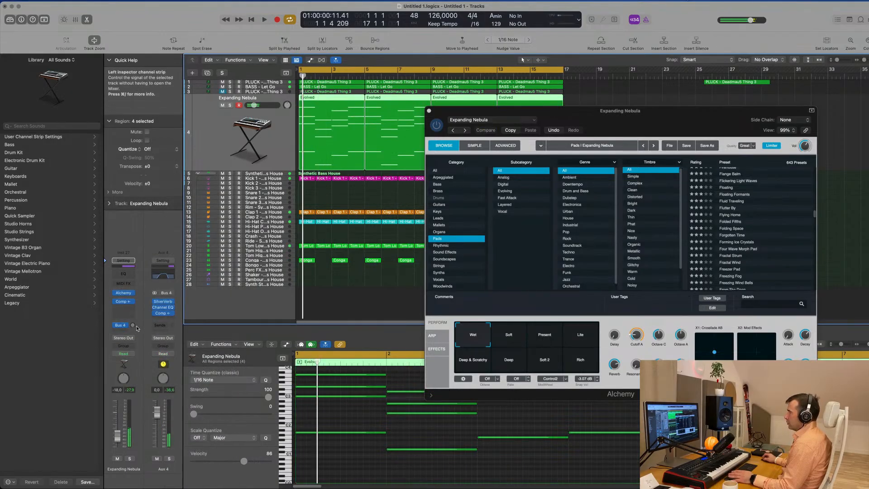
key(space)
drag(134, 313, 133, 327)
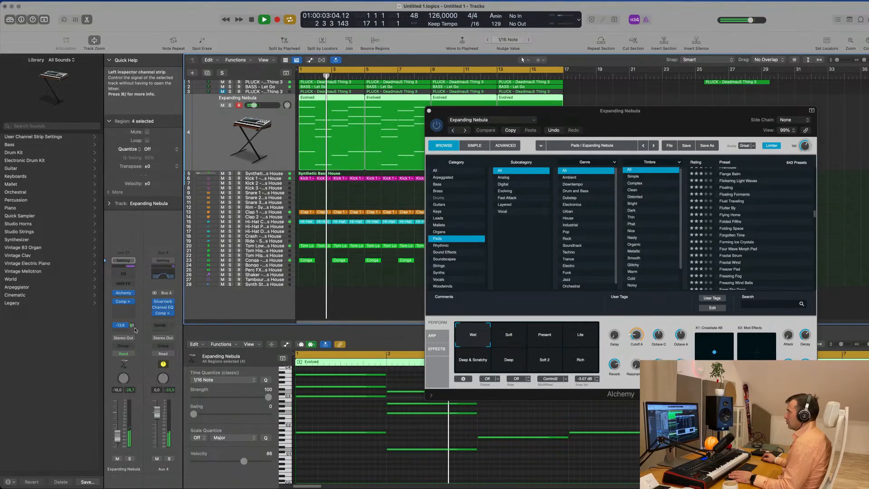
Step: Load the From The Deep pad preset in Alchemy and play it with the arrangement
drag(643, 133, 607, 133)
click(623, 334)
key(space)
key(Return)
key(space)
scroll(693, 240, down, 3)
click(701, 231)
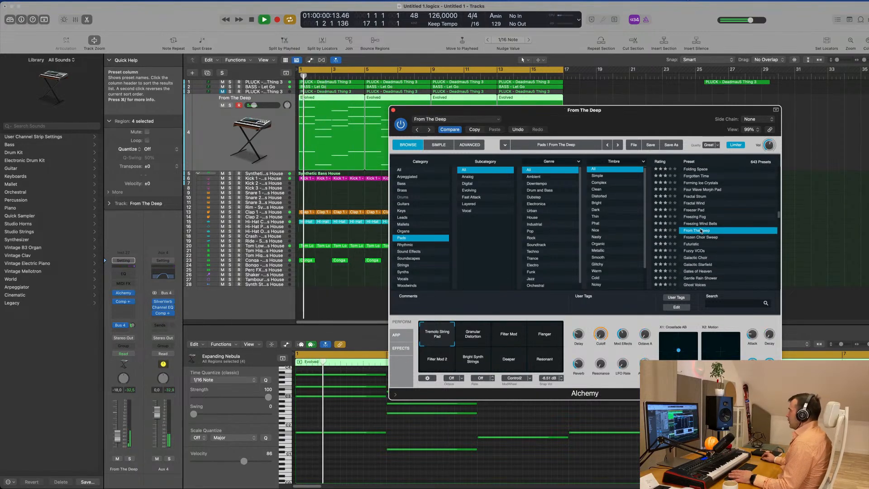
scroll(733, 233, down, 1)
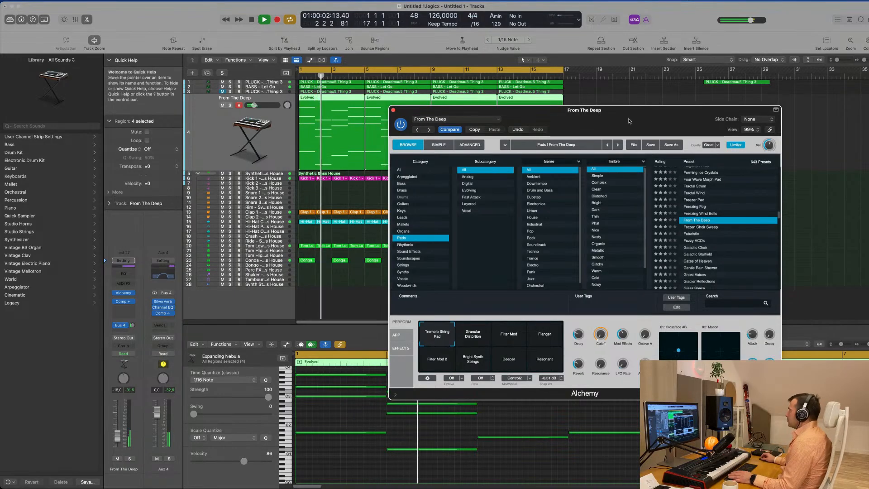
Step: Audition the Granular Distortion and Flanger snapshots of From The Deep and choose Deeper
drag(537, 317, 500, 328)
click(477, 347)
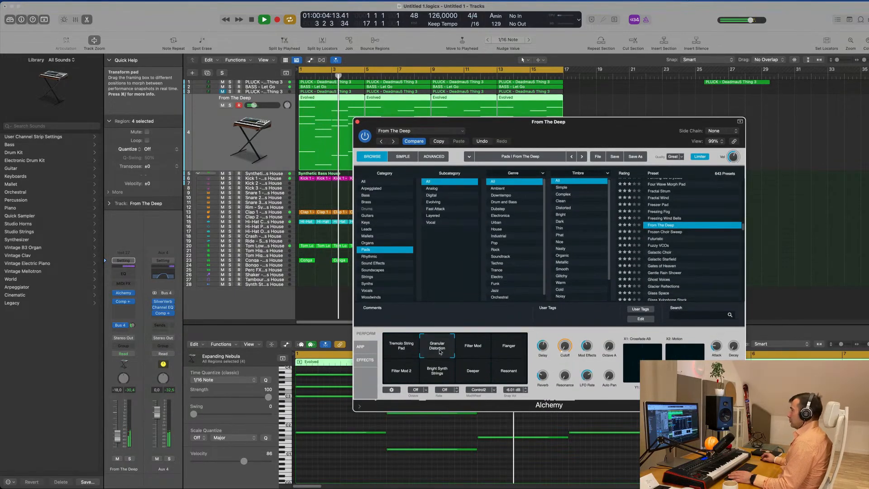
click(503, 347)
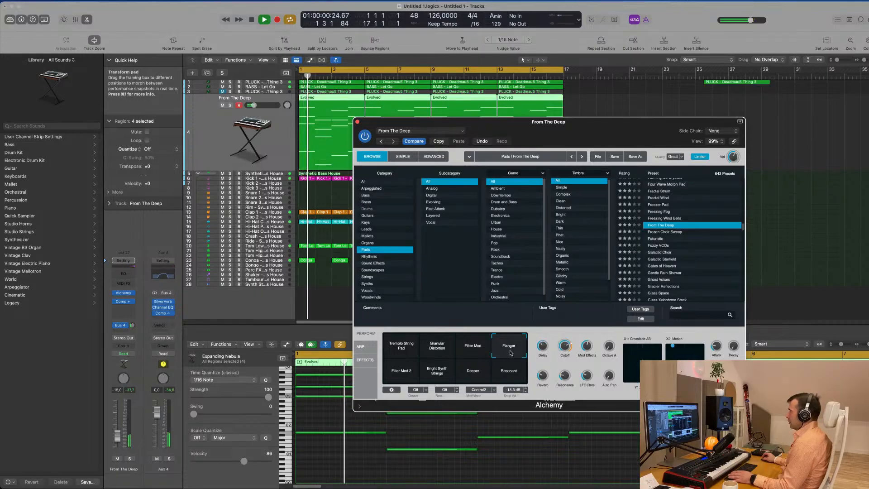
click(473, 372)
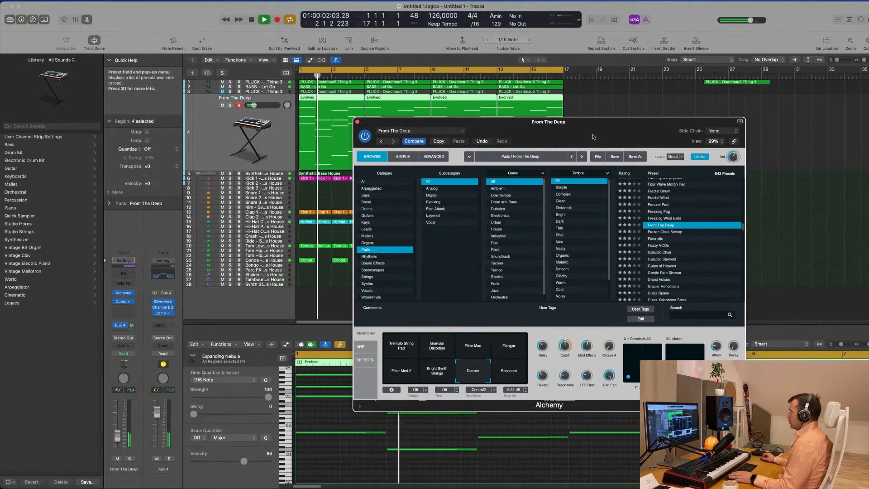
Step: Raise the From The Deep track's volume to about -15.6 dB and hide the plug-in window
drag(498, 121, 600, 112)
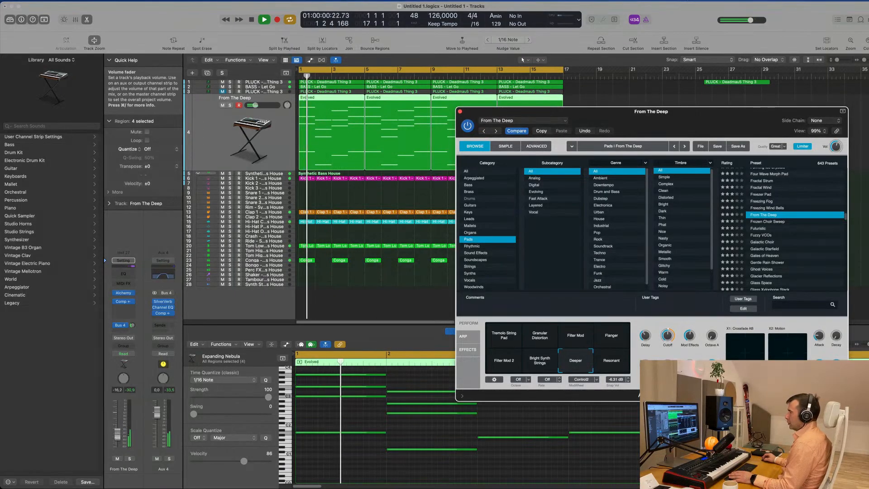
drag(117, 438, 117, 435)
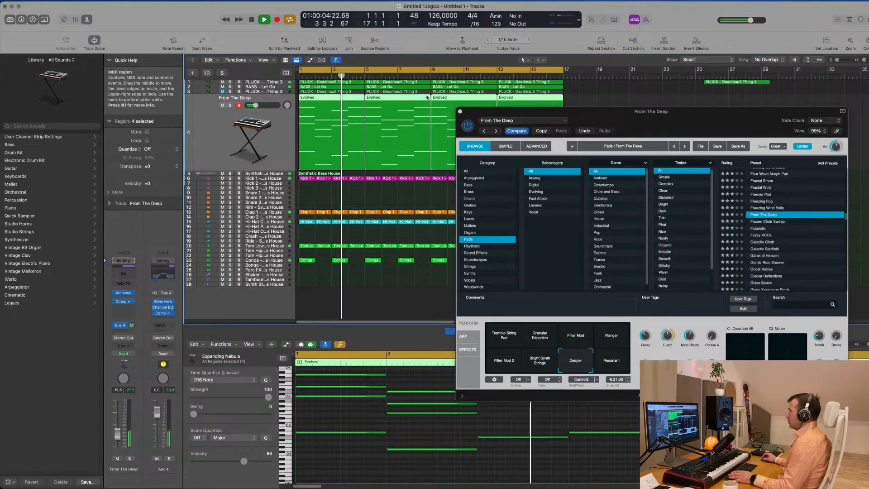
key(v)
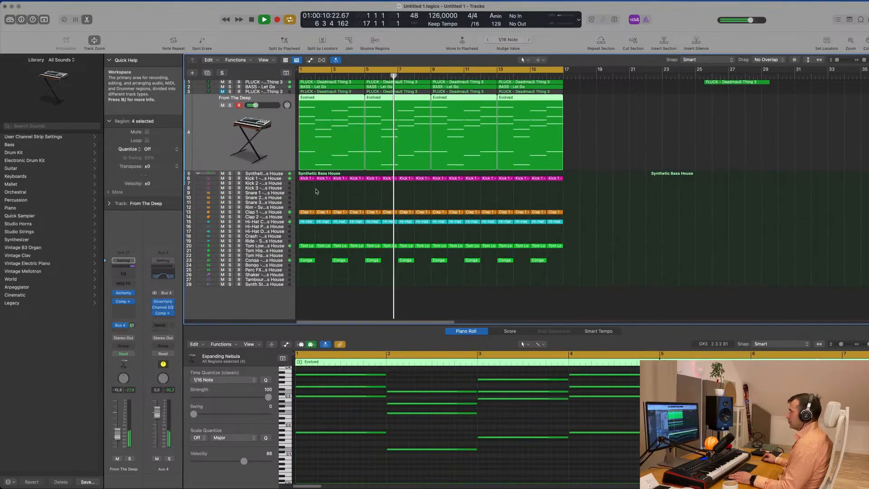
Step: Select the Kick 1 track, inspect its Channel EQ during playback, and lower the track's volume slightly
click(240, 179)
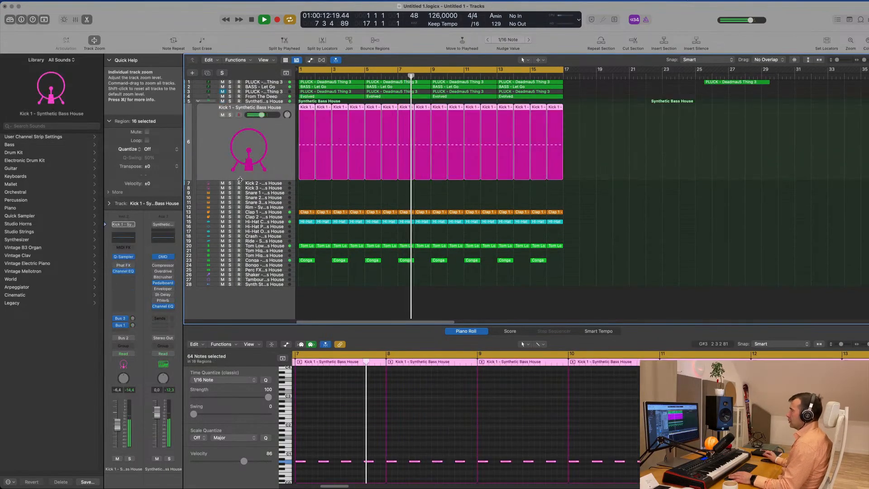
key(Return)
key(Return)
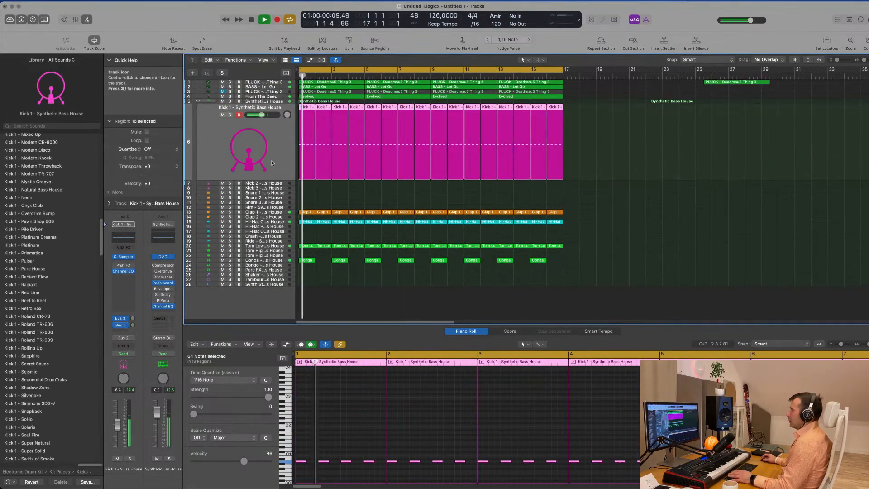
click(128, 240)
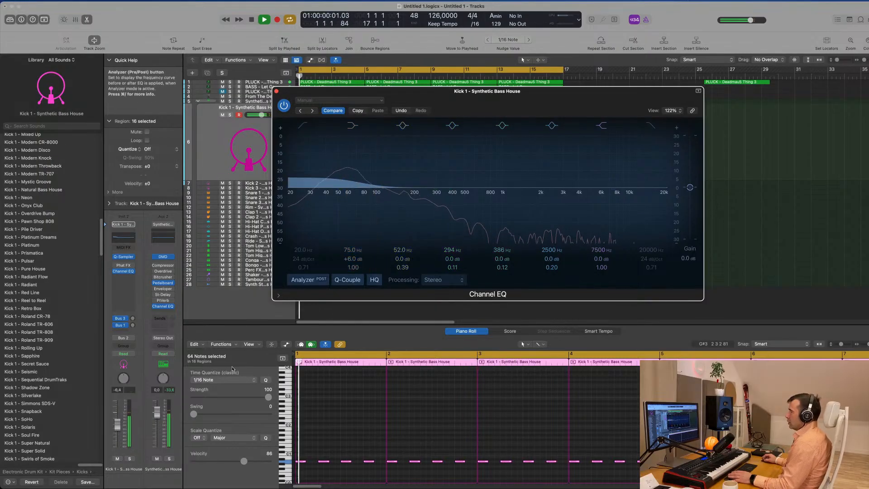
drag(117, 425, 118, 432)
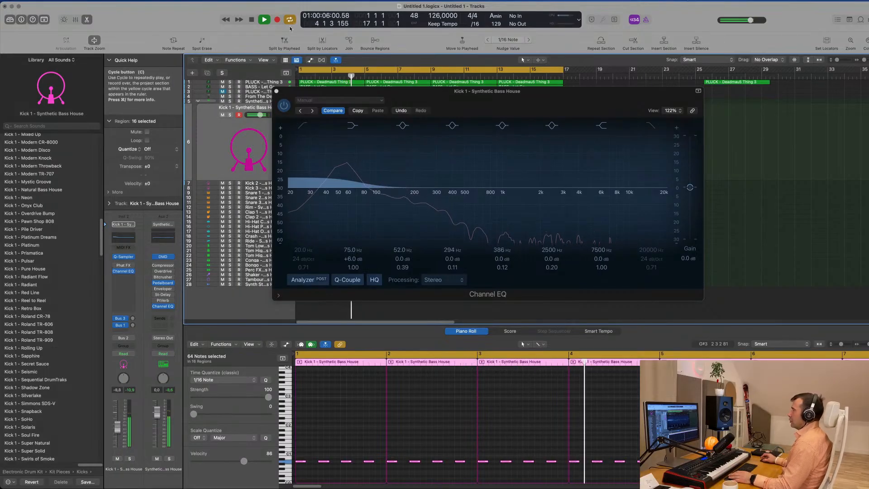
click(276, 92)
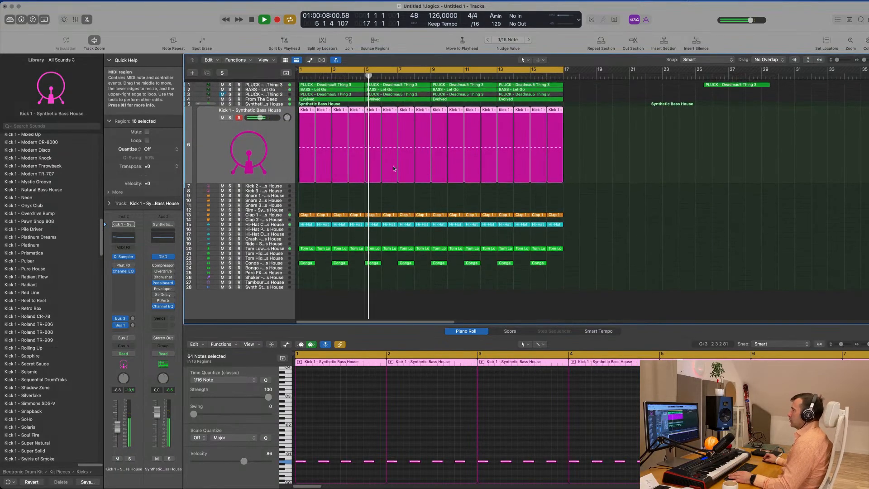
Step: Duplicate the BASS - Let Go track with its settings and select the copy's Bus 4 send
click(273, 87)
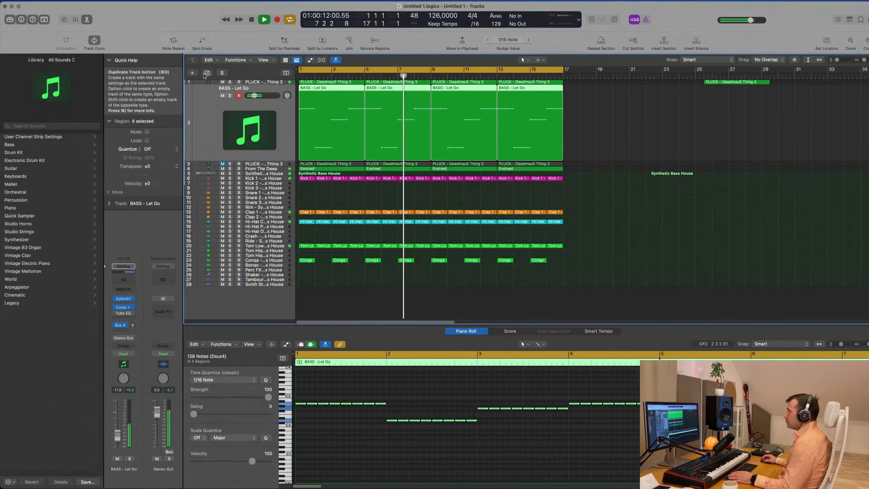
key(super+d)
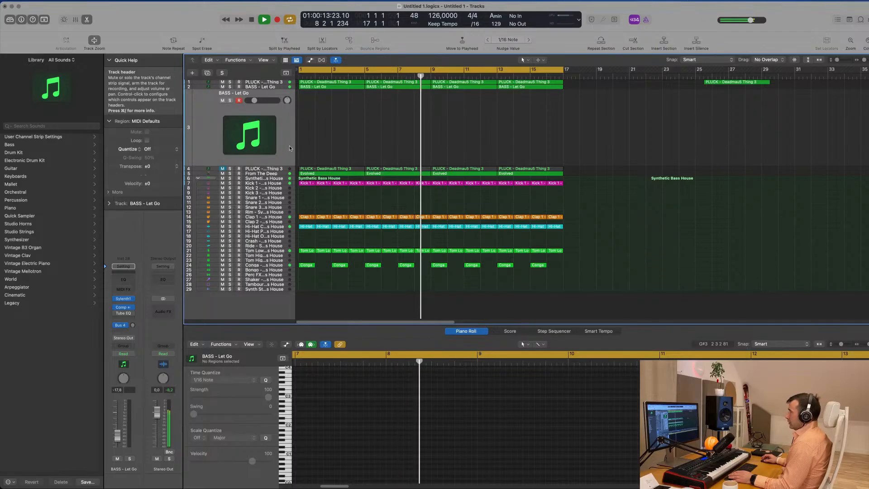
click(134, 325)
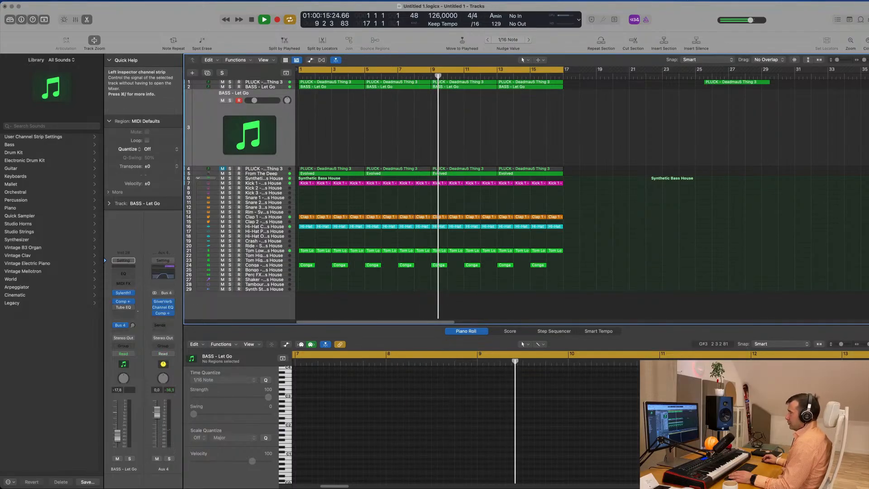
Step: Open Sylenth1 on the copied BASS - Let Go track and raise the track's volume to about -6.8 dB
click(124, 293)
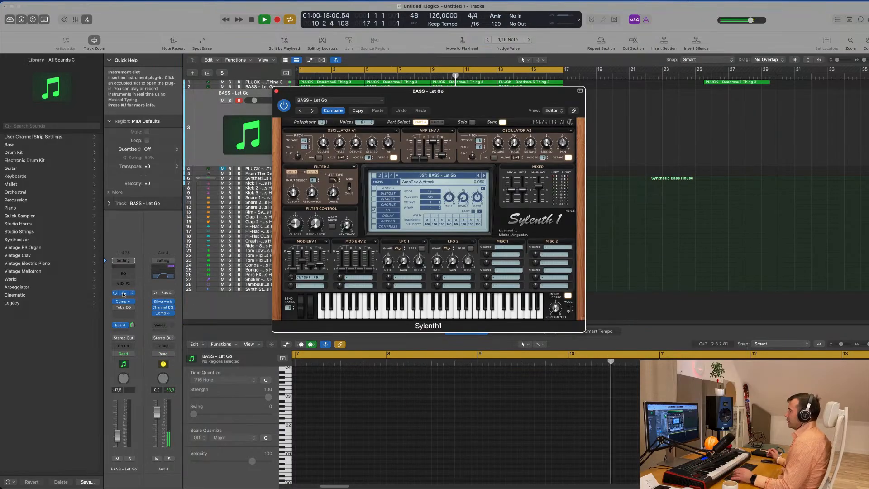
drag(486, 100, 560, 143)
drag(118, 436, 117, 424)
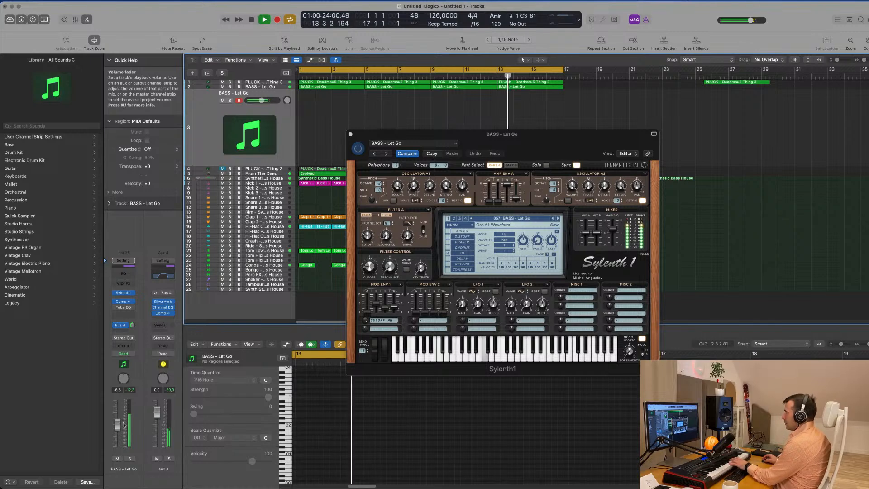
drag(569, 139, 551, 137)
Step: Load preset 279: PLUCK - 4AM from Sylenth1's third sub-bank
click(489, 217)
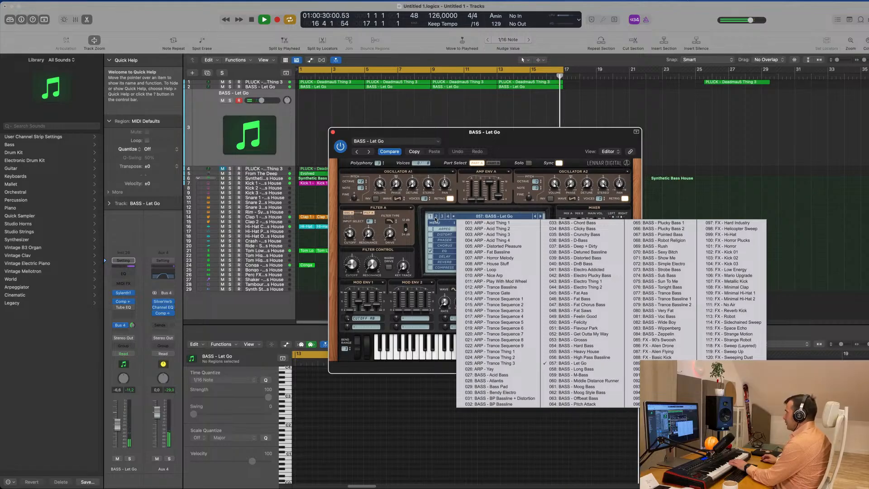
click(449, 216)
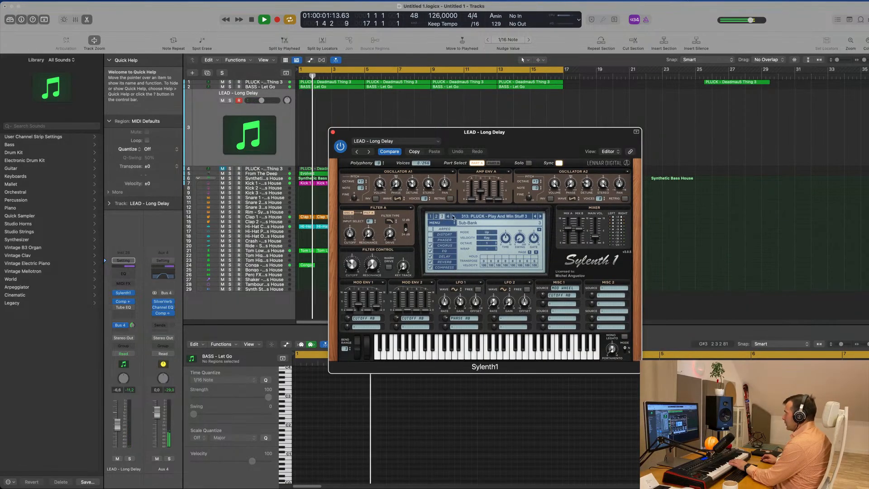
click(455, 216)
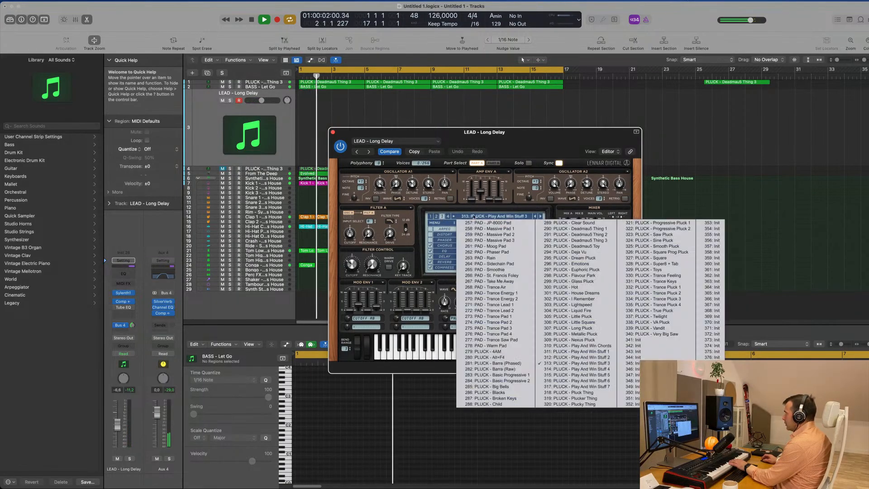
click(515, 351)
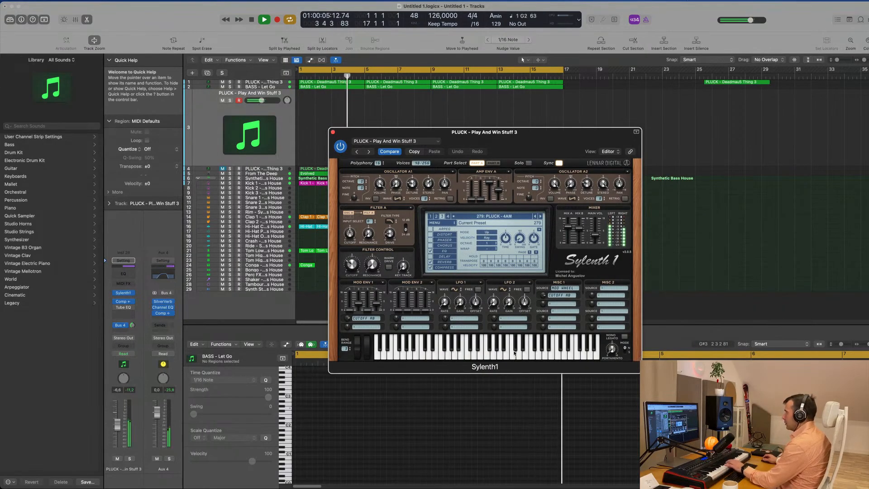
Step: Lower the PLUCK - 4AM track's volume to about -11.8 dB and record a melody in the region spanning bars 5 to 9
drag(118, 424, 118, 427)
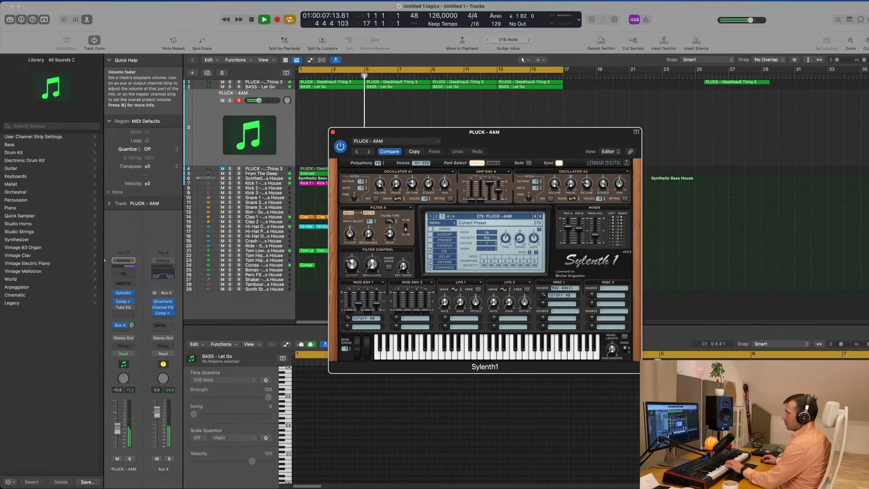
click(119, 436)
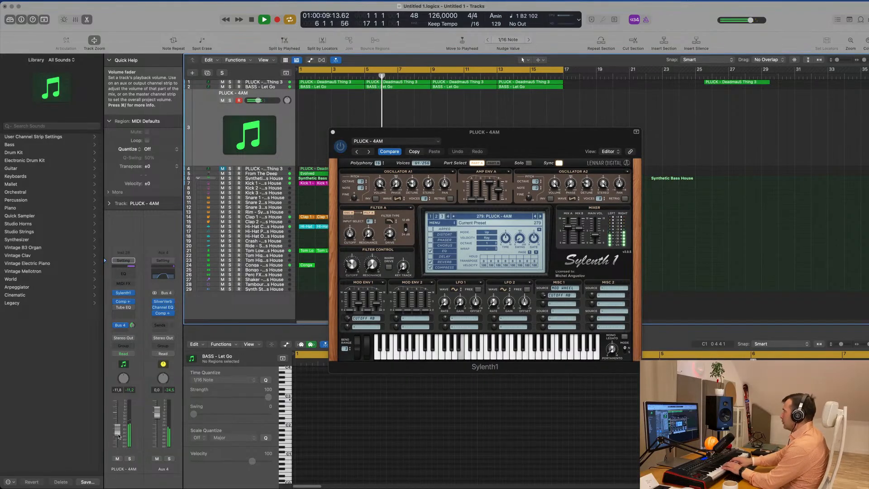
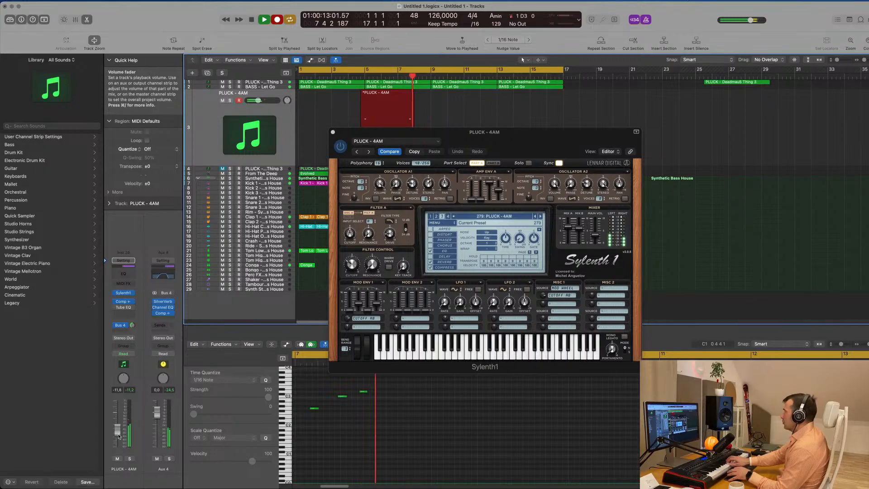
key(space)
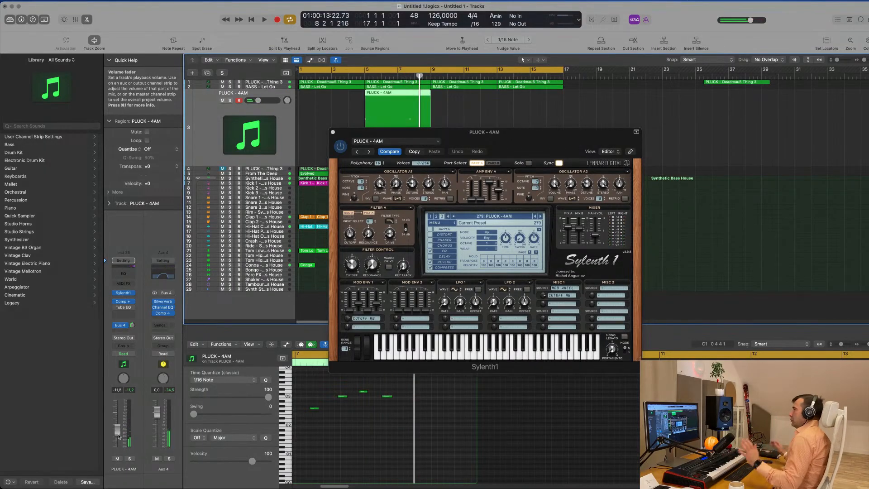
Step: Move the recorded PLUCK - 4AM region to bar 1 and show its notes in the Piano Roll
drag(502, 132, 783, 134)
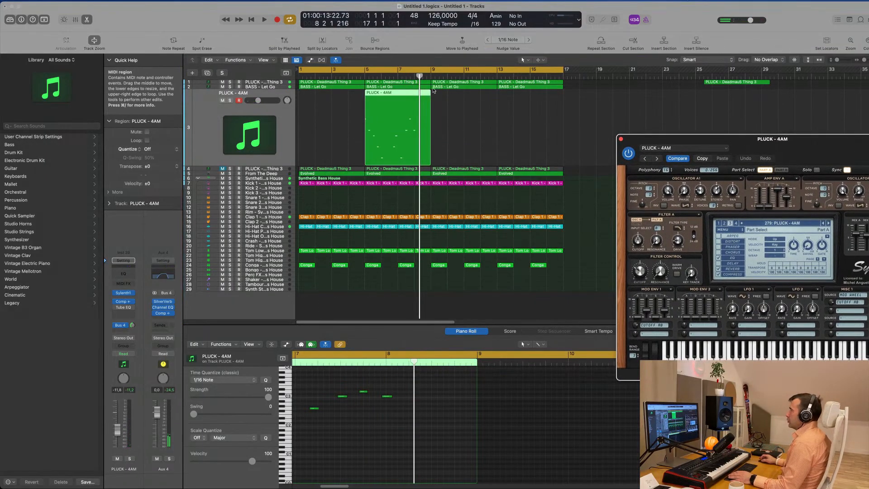
drag(410, 94, 336, 93)
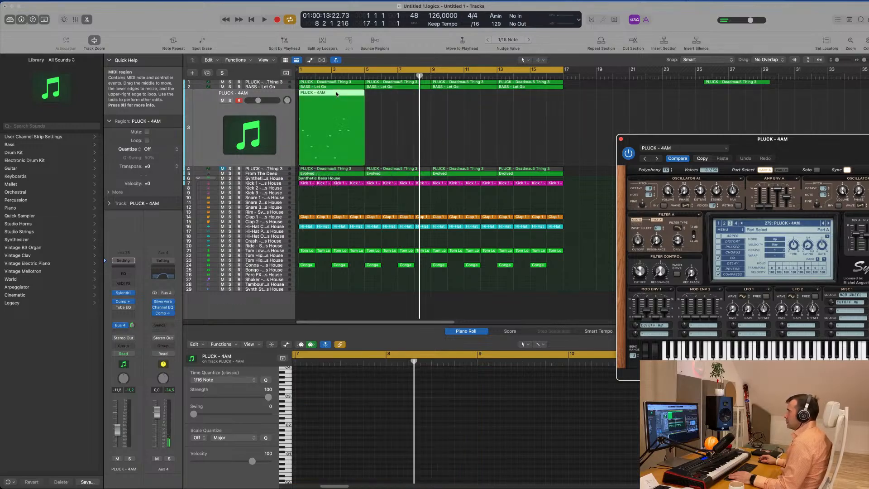
double_click(336, 94)
double_click(337, 94)
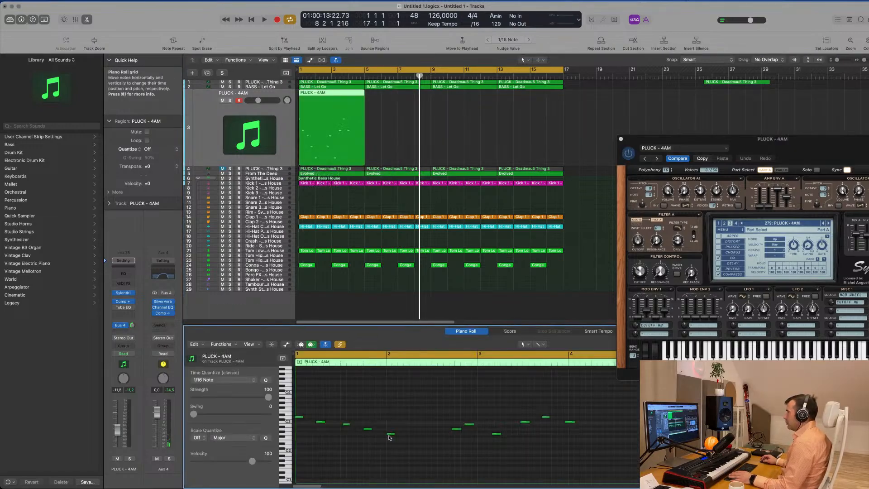
Step: Review the PLUCK - 4AM melody during playback and try raising its last note, at bar 4, to E3
key(space)
scroll(401, 456, down, 4)
scroll(389, 444, up, 1)
key(space)
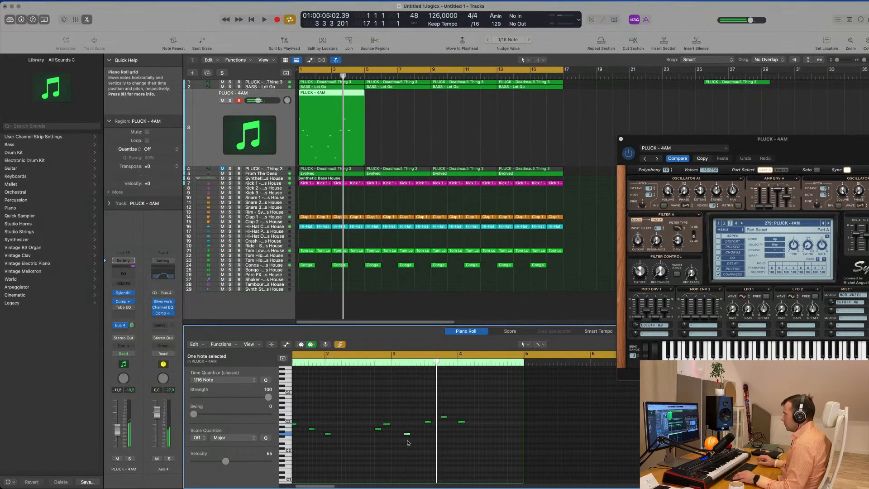
key(space)
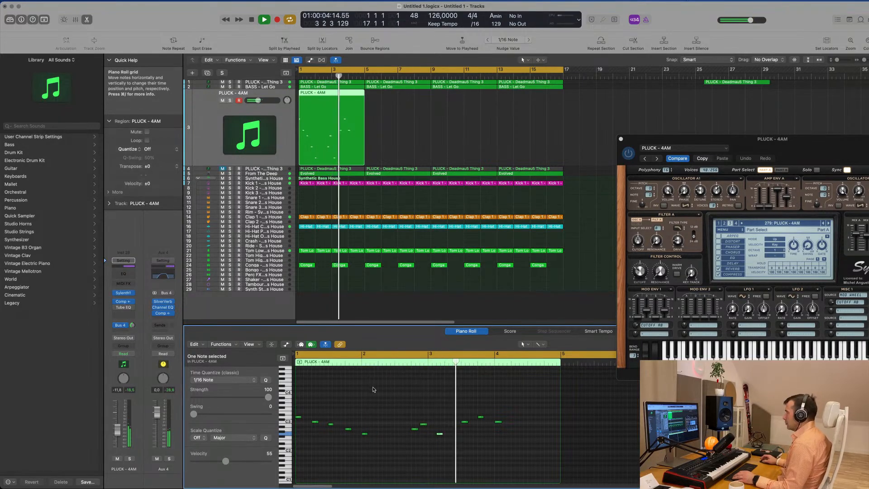
key(space)
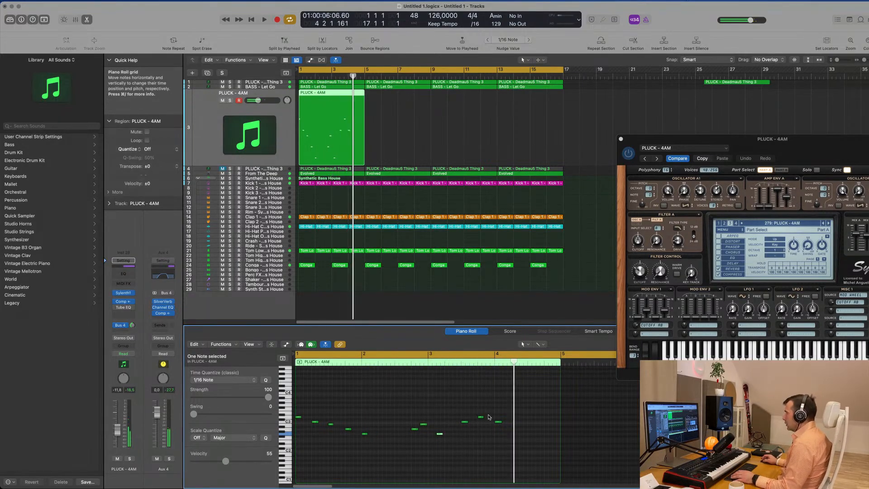
drag(498, 422, 499, 415)
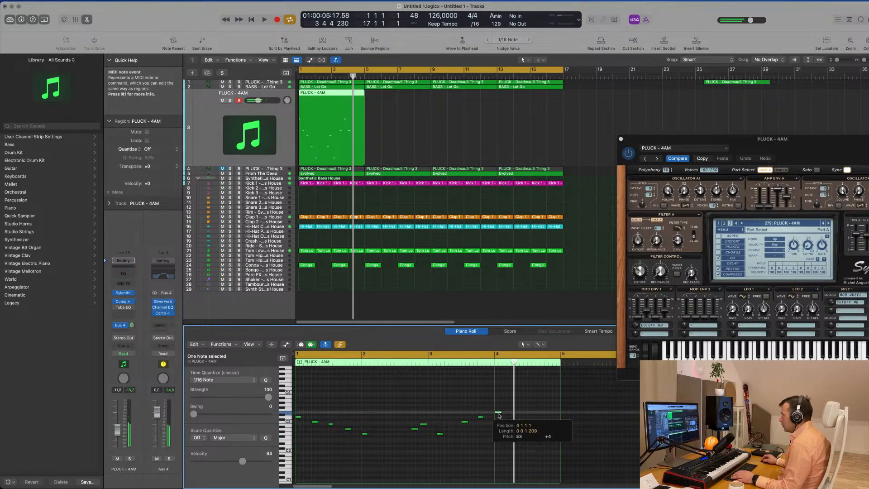
key(space)
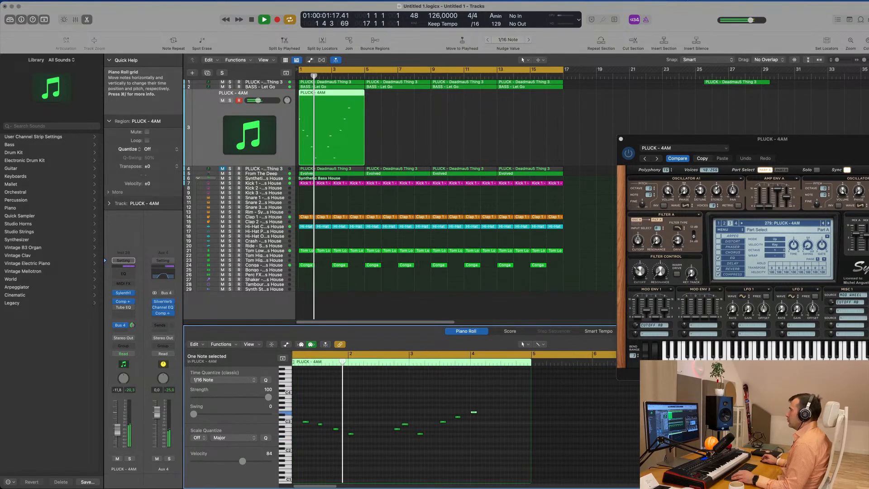
Step: Raise the PLUCK - 4AM track's volume to about -9.2 dB while the melody plays
key(space)
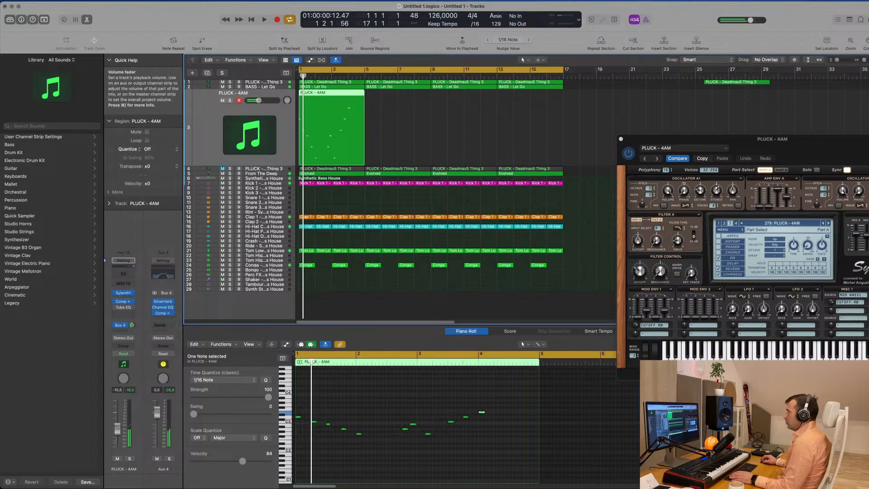
key(space)
drag(119, 425, 118, 427)
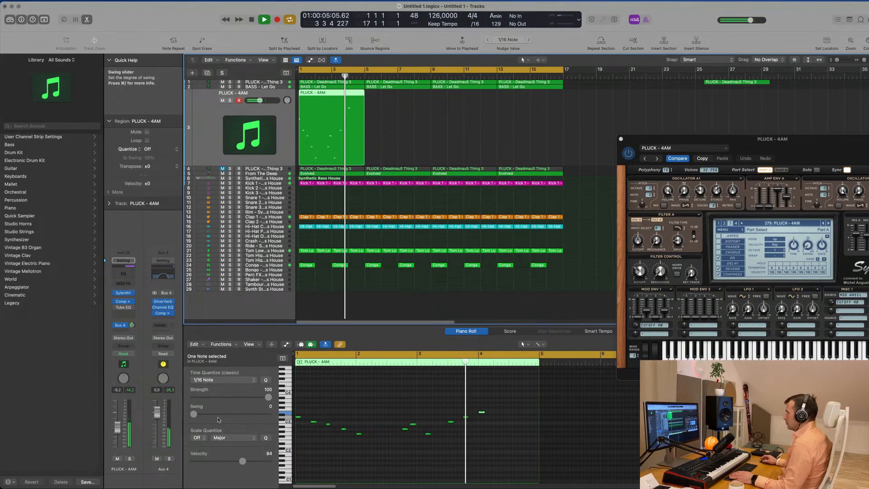
Step: Move the melody's last note down to C3 and slightly ahead of bar 4, and replay the region
key(space)
drag(482, 412, 475, 424)
key(space)
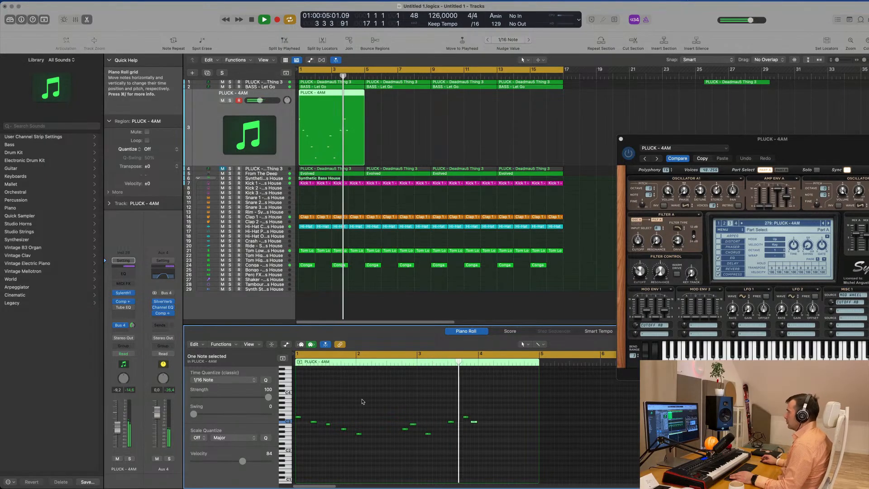
key(space)
key(space)
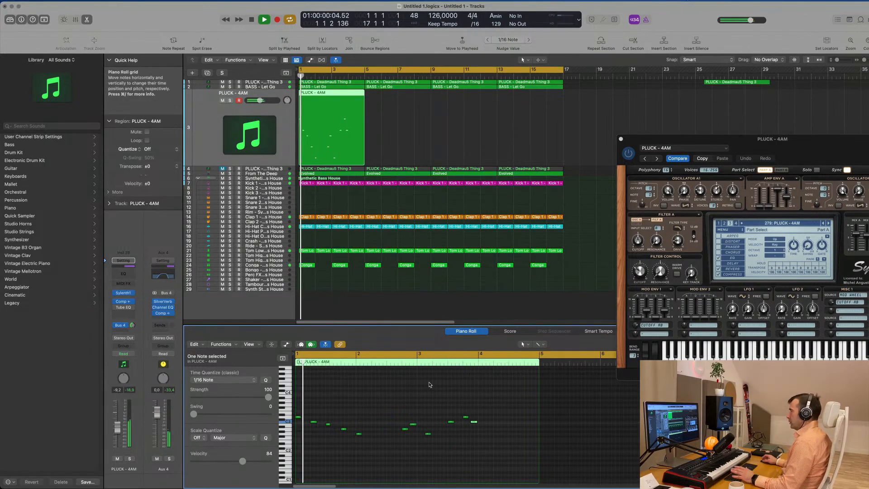
Step: Add a Channel EQ to the PLUCK - 4AM track
drag(807, 137, 711, 98)
key(space)
click(286, 116)
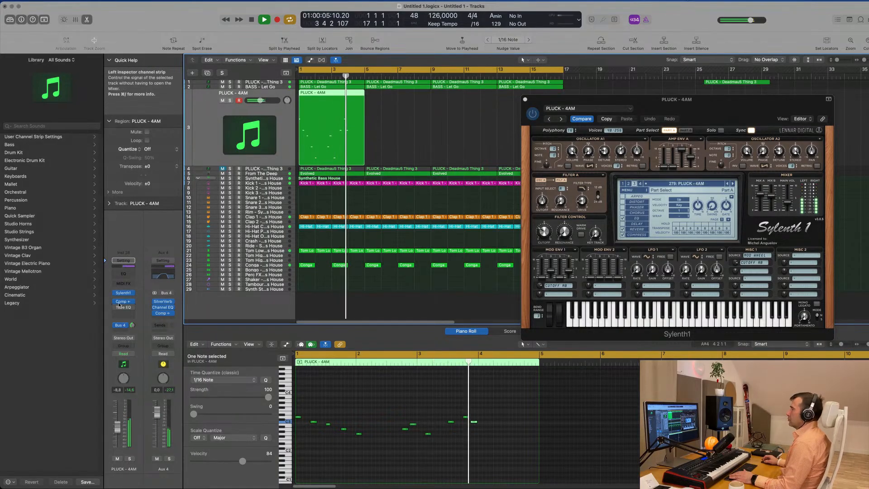
click(123, 277)
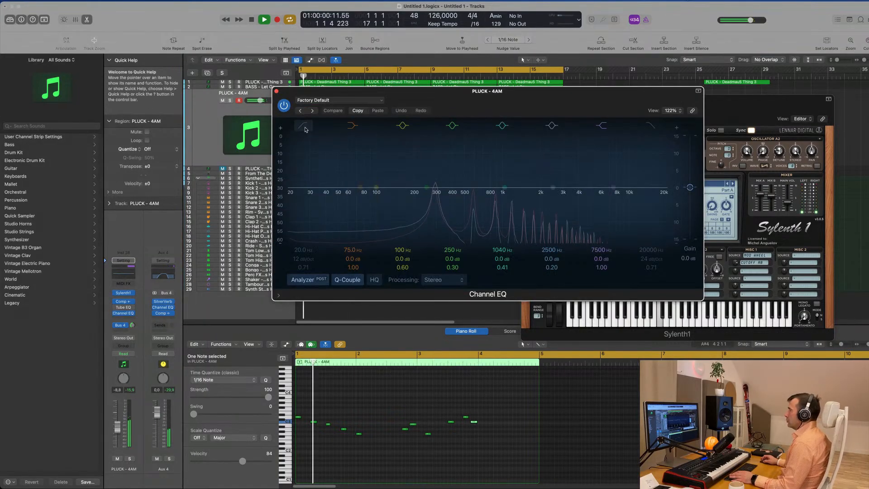
Step: Set the Channel EQ's low cut to about 199 Hz with a 24 dB/Oct slope and close the EQ
drag(308, 169, 429, 202)
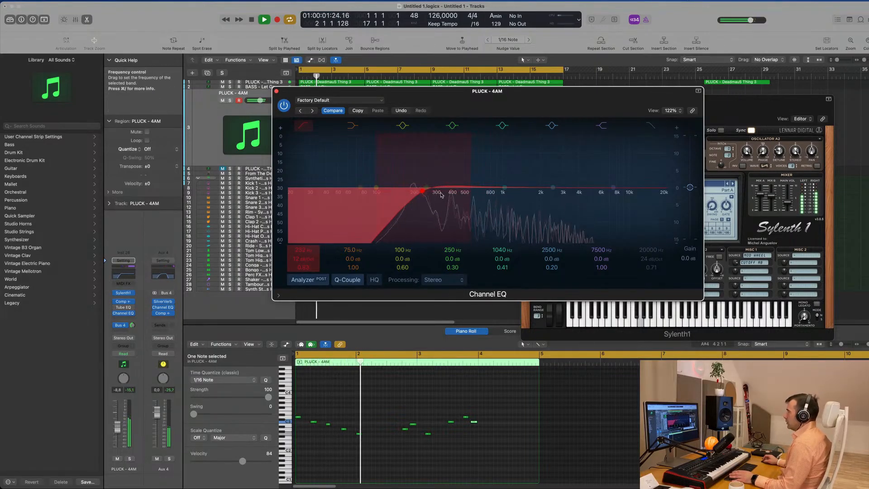
drag(310, 256, 311, 257)
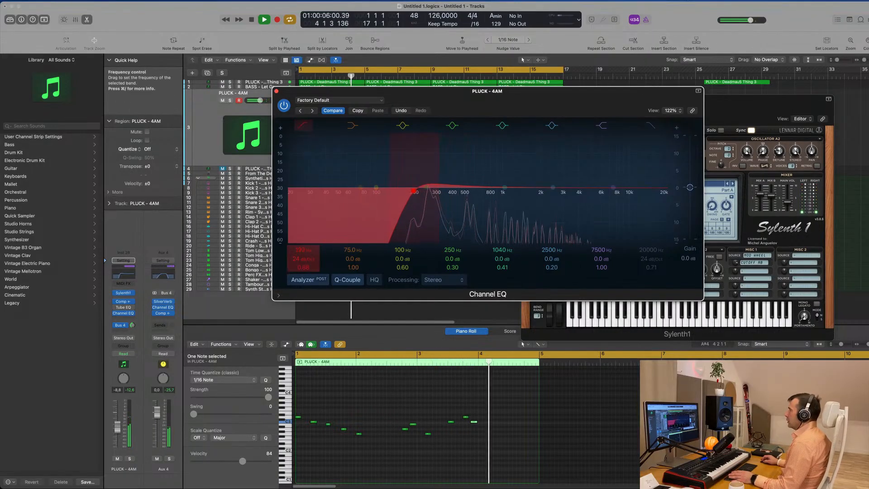
drag(476, 111, 561, 141)
click(360, 122)
Step: Set Sylenth1's Filter Control cutoff to 2.211 during playback and close the plug-in
drag(619, 100, 598, 100)
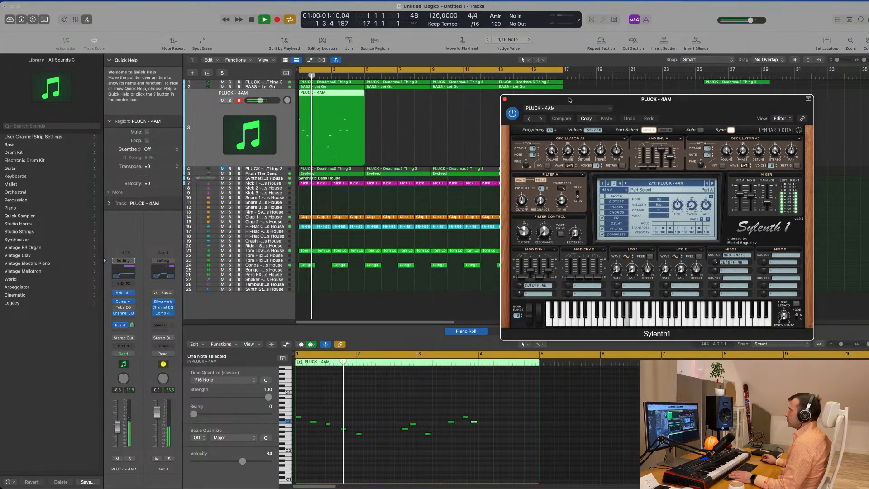
key(space)
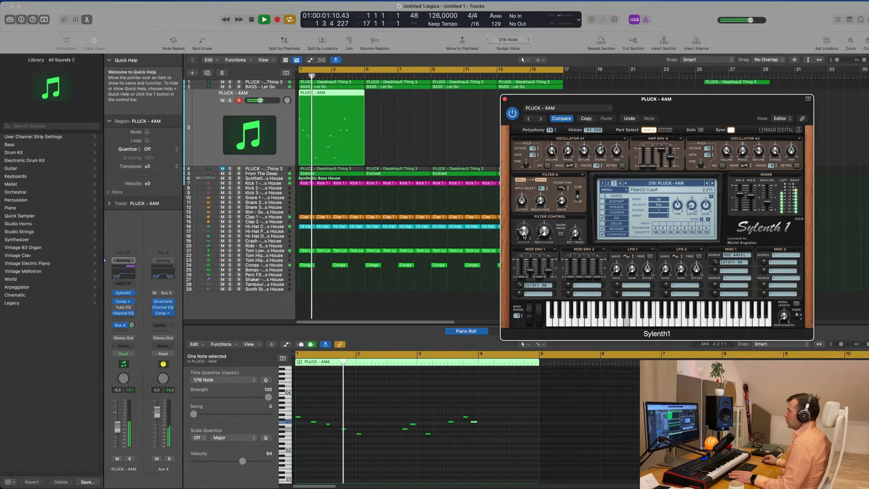
key(Return)
drag(647, 100, 646, 99)
key(Return)
click(462, 102)
click(505, 99)
Step: Repeat the PLUCK - 4AM region until four copies fill bars 1 to 17
click(421, 122)
click(290, 135)
key(cmd+r)
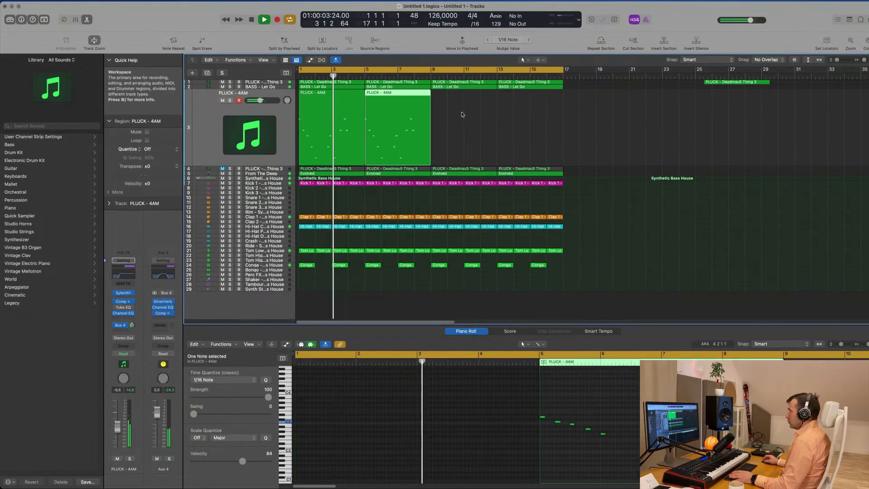
key(cmd+r)
click(640, 136)
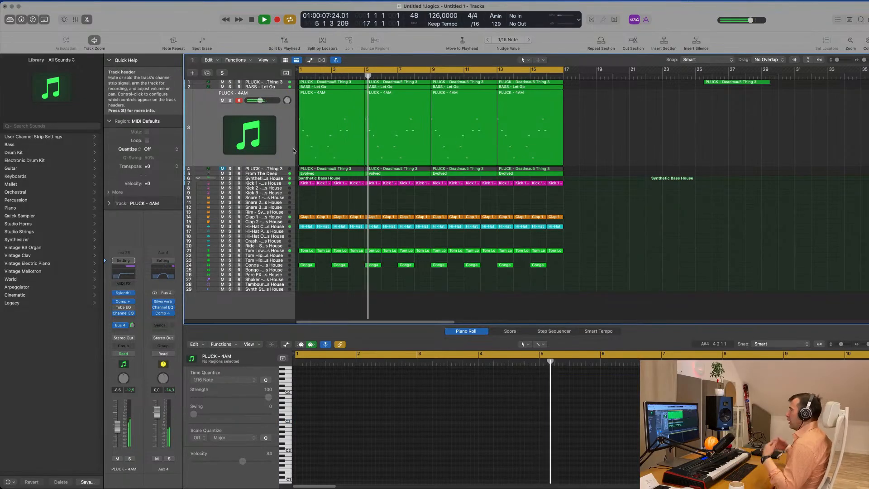
Step: Listen to the arrangement with the repeated PLUCK - 4AM regions and select the From The Deep track
click(199, 131)
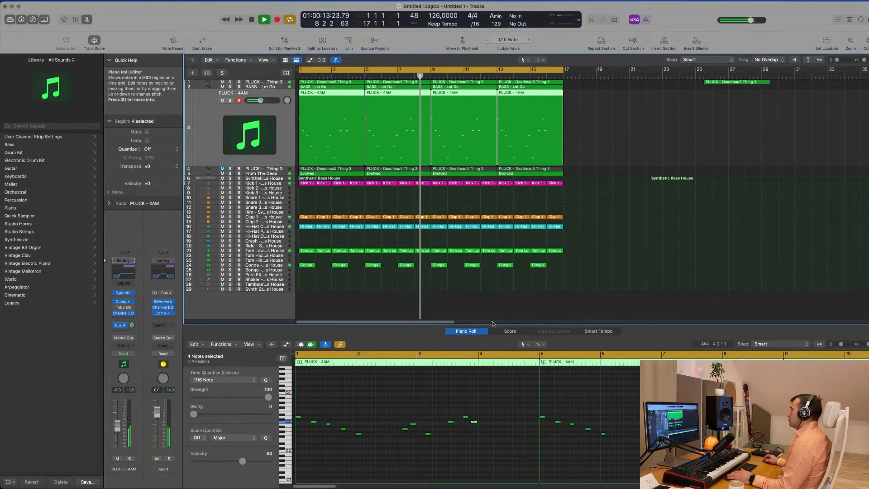
click(637, 173)
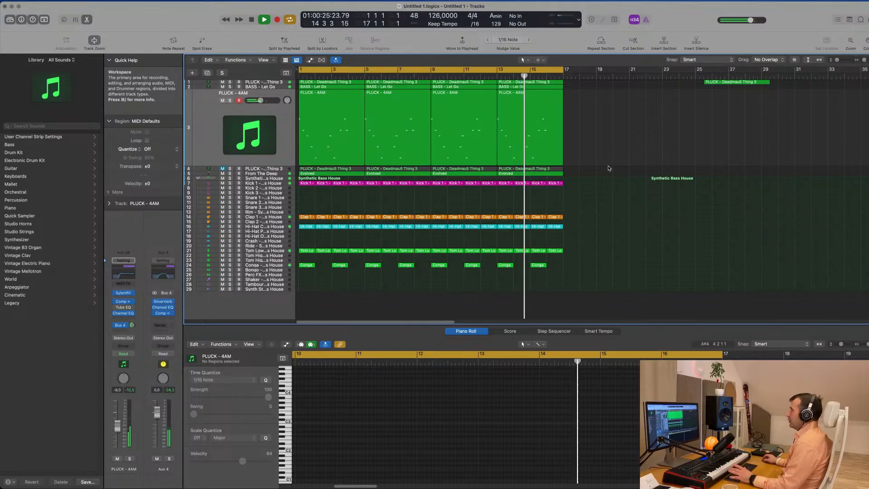
scroll(633, 194, down, 1)
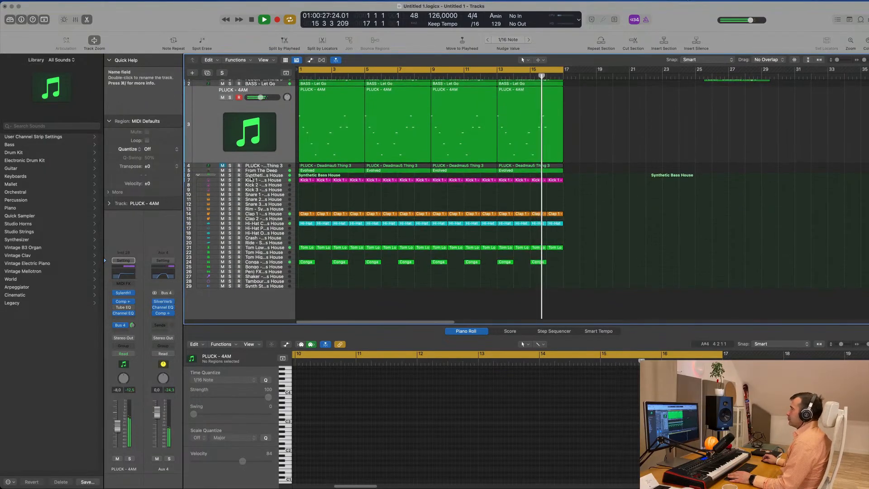
click(268, 171)
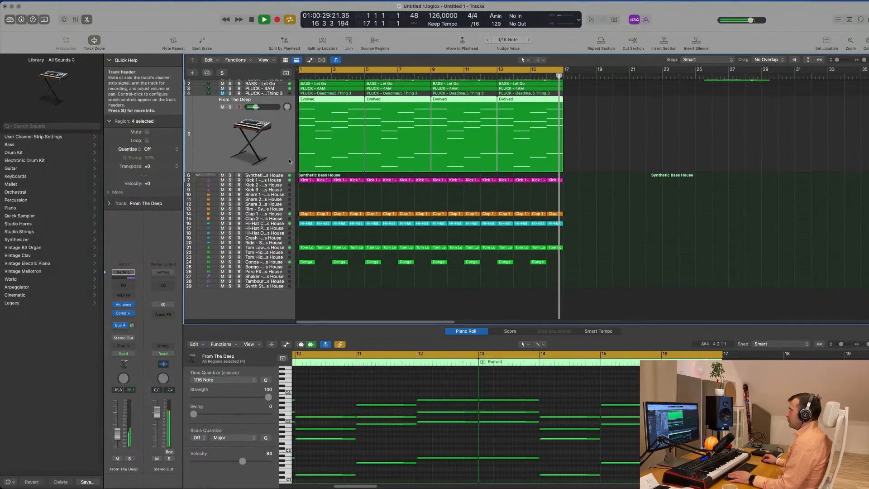
scroll(281, 165, up, 1)
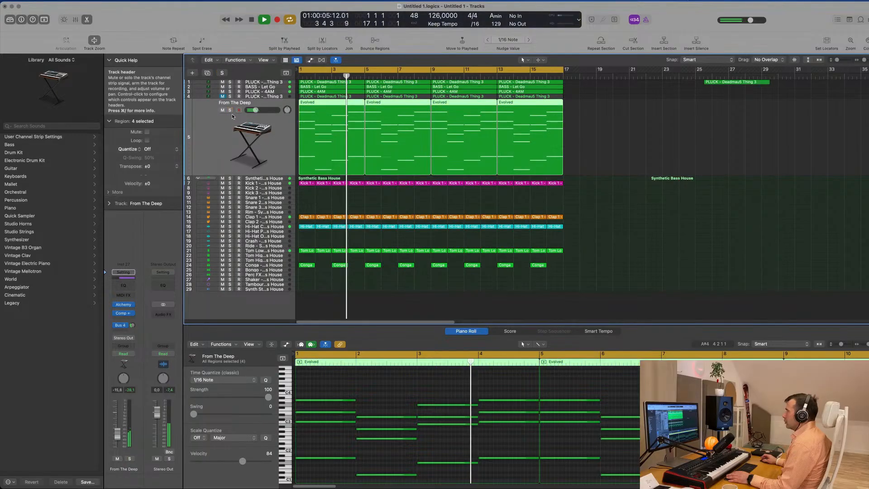
Step: Solo the BASS - Let Go track briefly during playback to check its bass line, then release the solo and stop
click(258, 91)
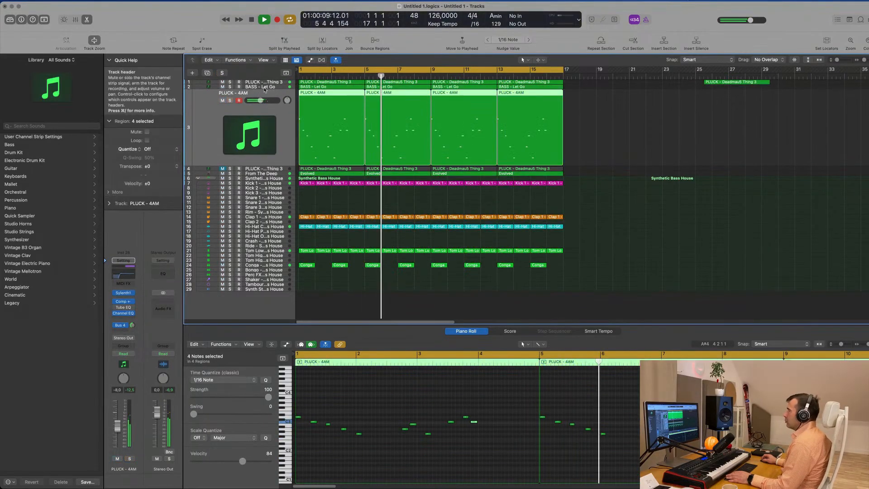
click(248, 87)
click(230, 96)
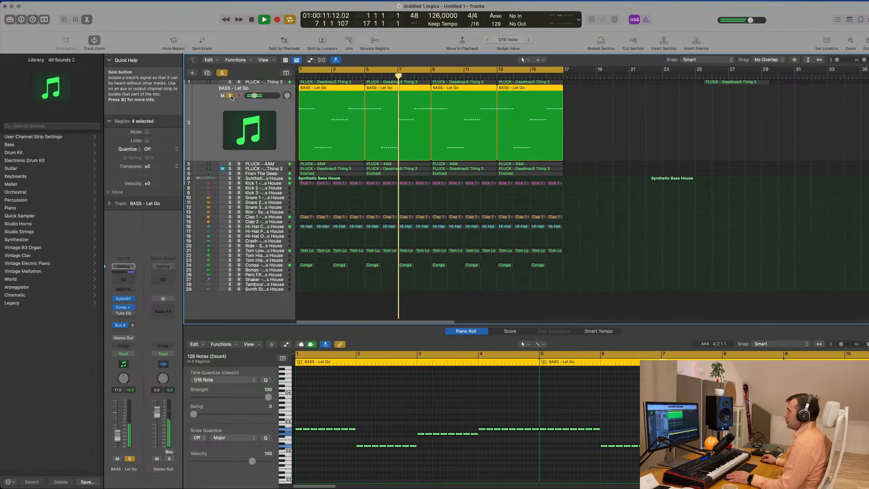
click(230, 96)
key(space)
key(space)
Step: Duplicate the BASS - Let Go track and copy its four regions onto the new track
key(super+d)
click(519, 129)
key(space)
drag(362, 122, 326, 100)
key(super+z)
key(space)
scroll(399, 484, up, 5)
Step: Shift all notes in the duplicated track's four BASS - Let Go regions one sixteenth note later, so they start at 1 1 2 1
key(super+a)
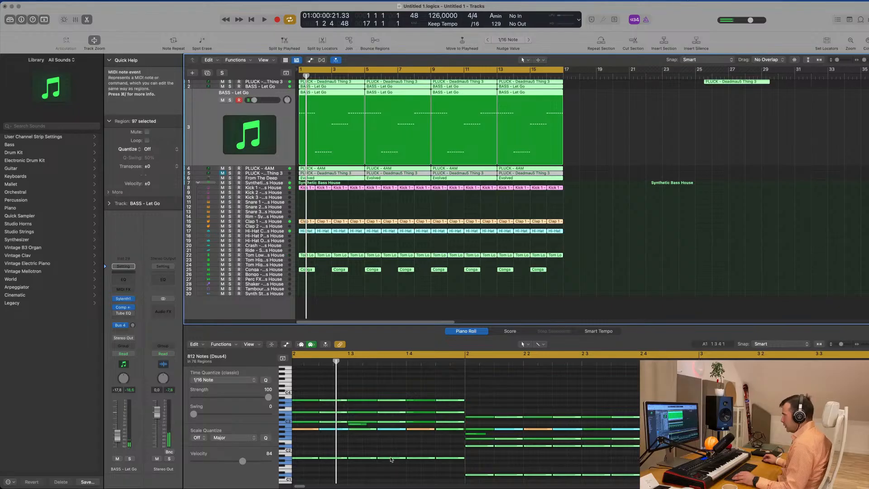
click(594, 231)
drag(601, 118, 309, 137)
click(404, 395)
key(super+a)
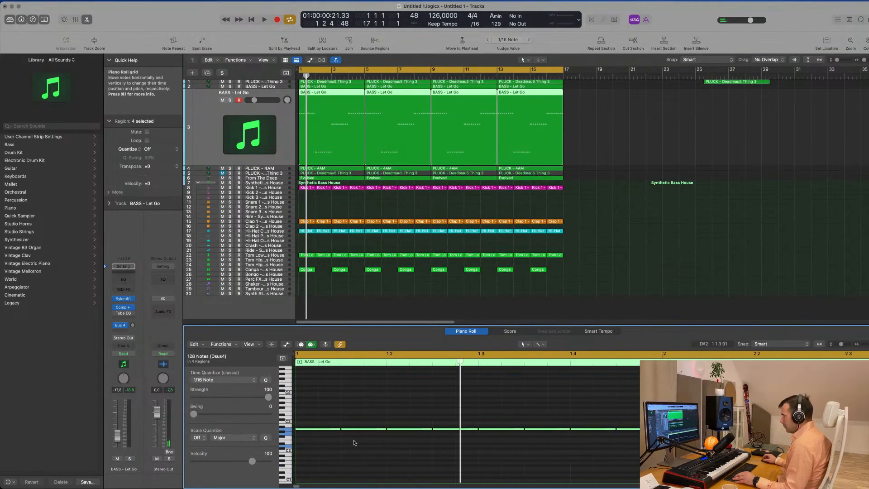
mouse_move(339, 428)
mouse_down()
mouse_move(312, 431)
mouse_move(334, 430)
mouse_up()
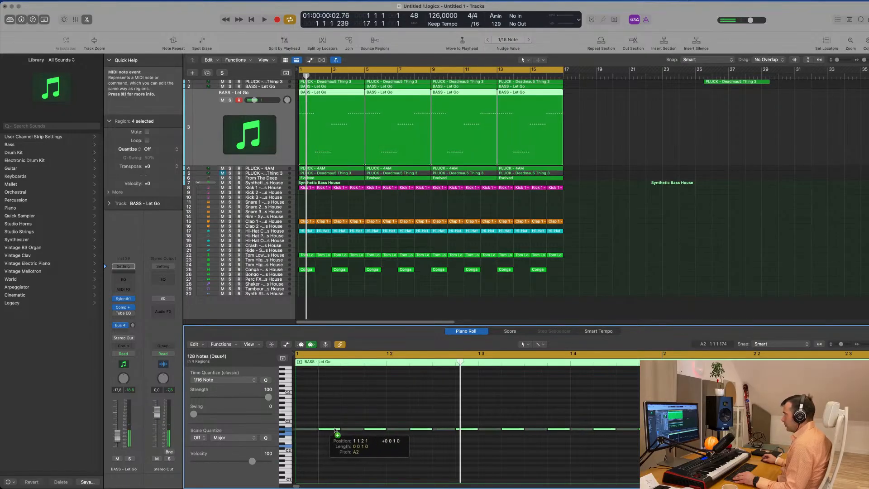
Step: Replace Sylenth1 with Alchemy as the instrument on the duplicated BASS - Let Go track
key(b)
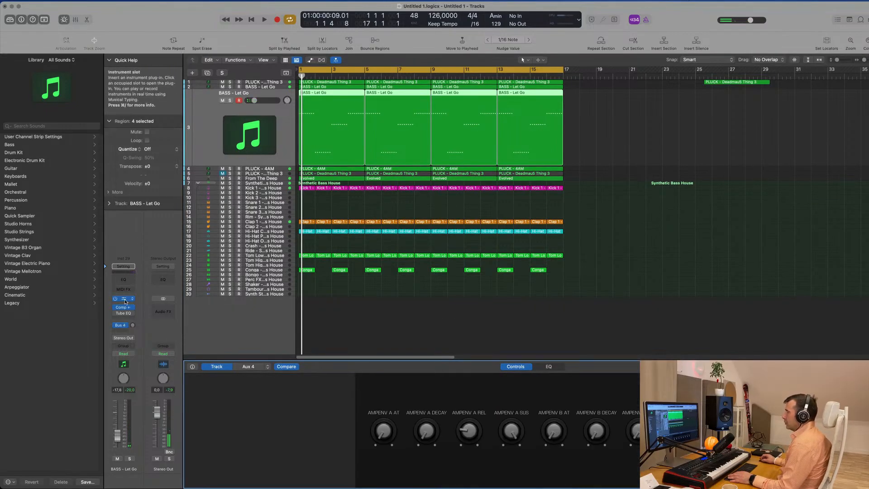
click(125, 299)
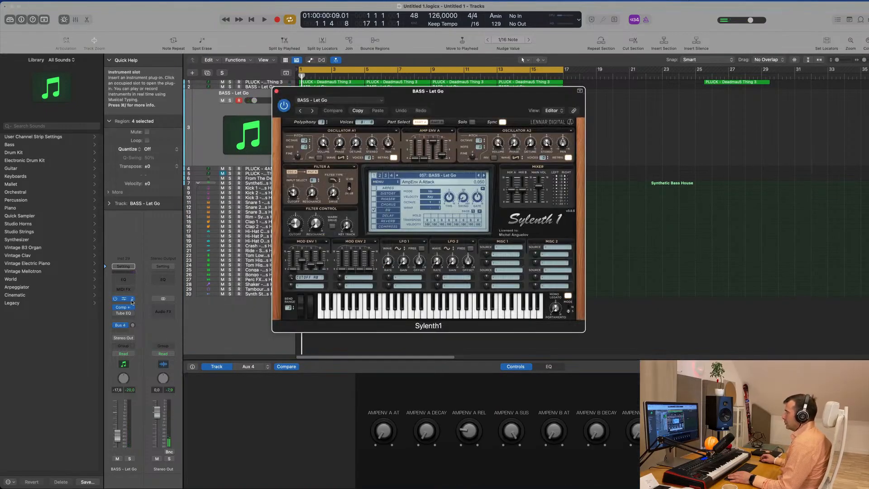
click(131, 301)
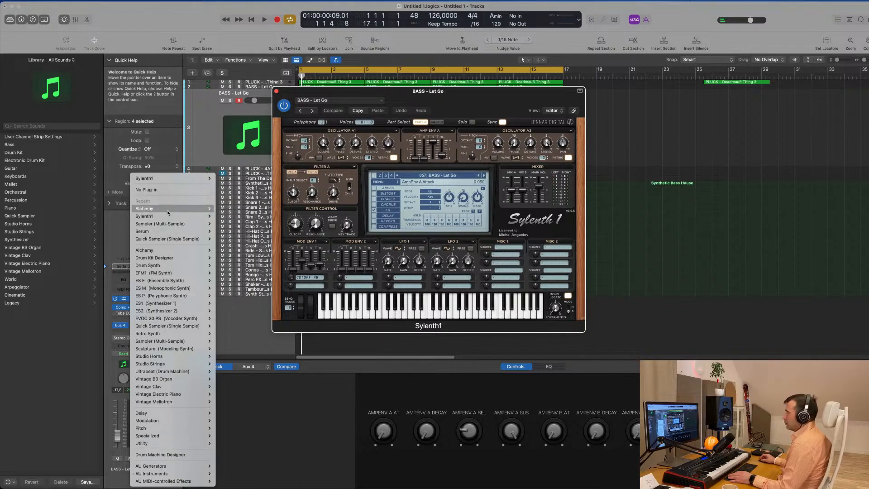
mouse_move(167, 212)
click(223, 210)
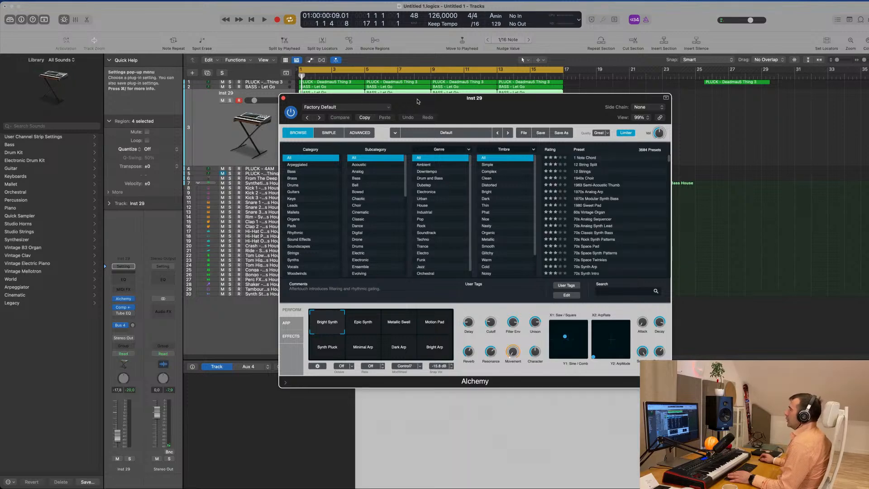
Step: Filter Alchemy's presets to Organs, load The Lost Chord, and play it with the arrangement
click(382, 232)
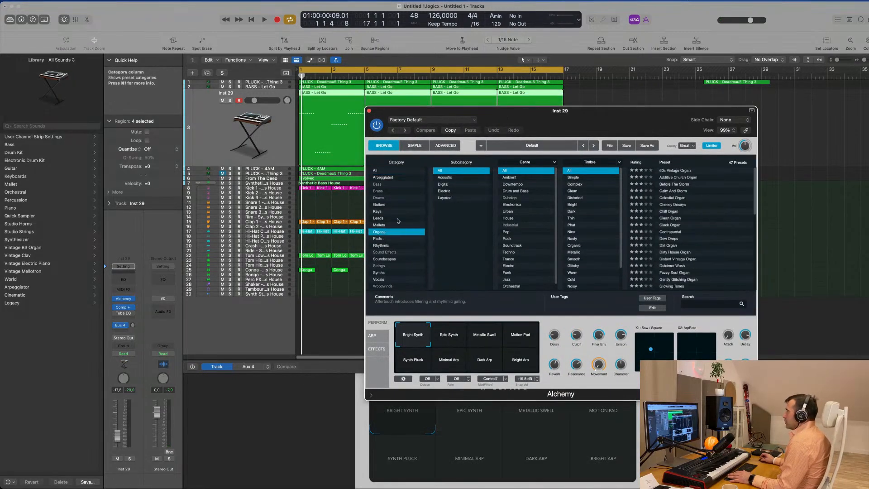
scroll(636, 239, down, 5)
scroll(636, 239, down, 3)
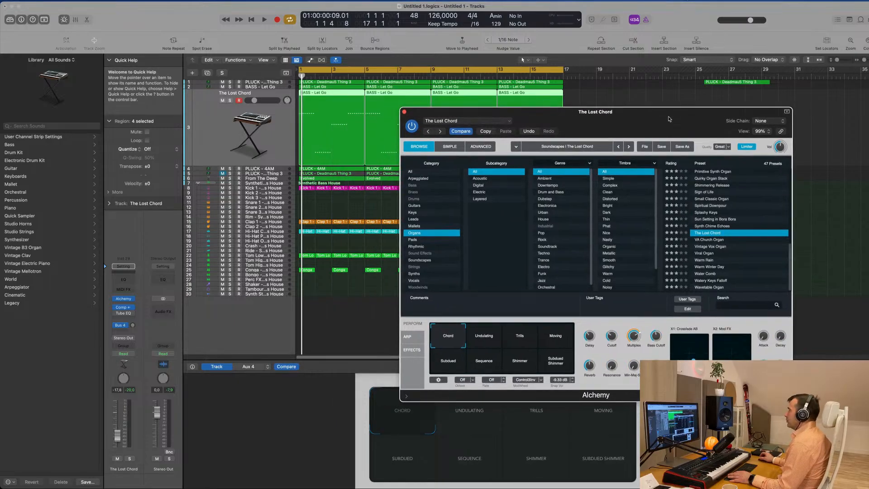
key(space)
key(space)
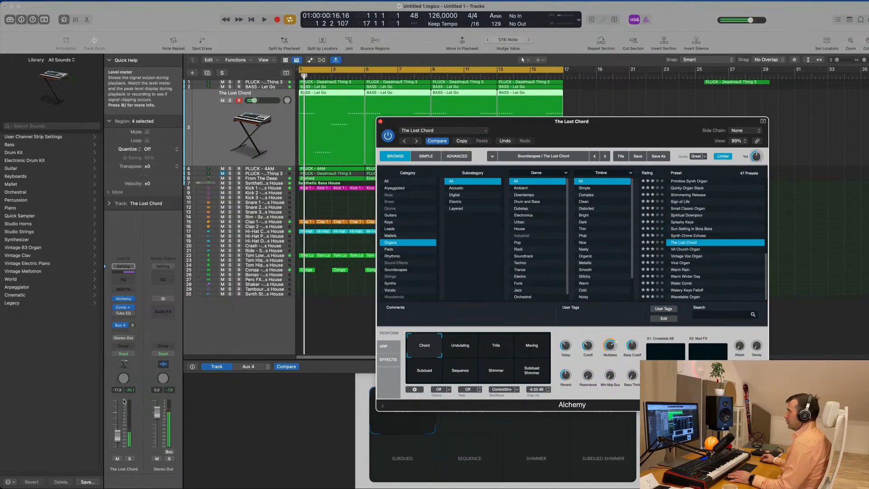
key(space)
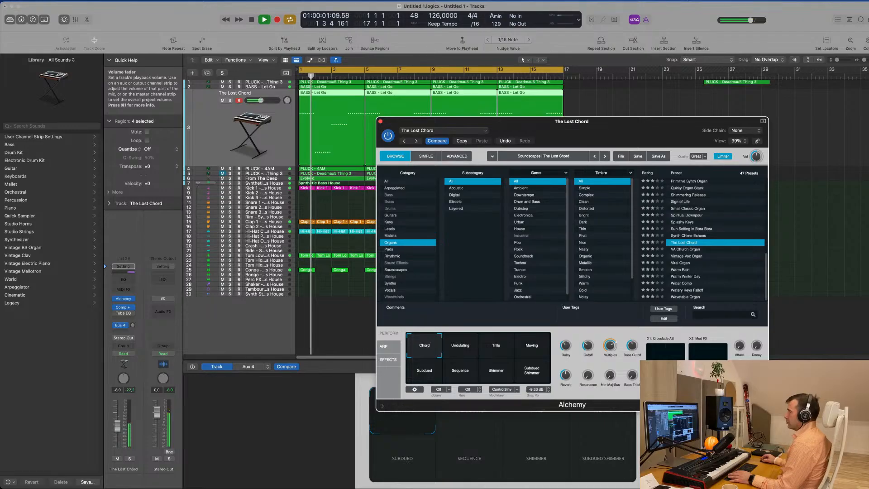
Step: Lower The Lost Chord track to about -11.6 dB and try the preset's Undulating, Trills and Moving variations
click(118, 430)
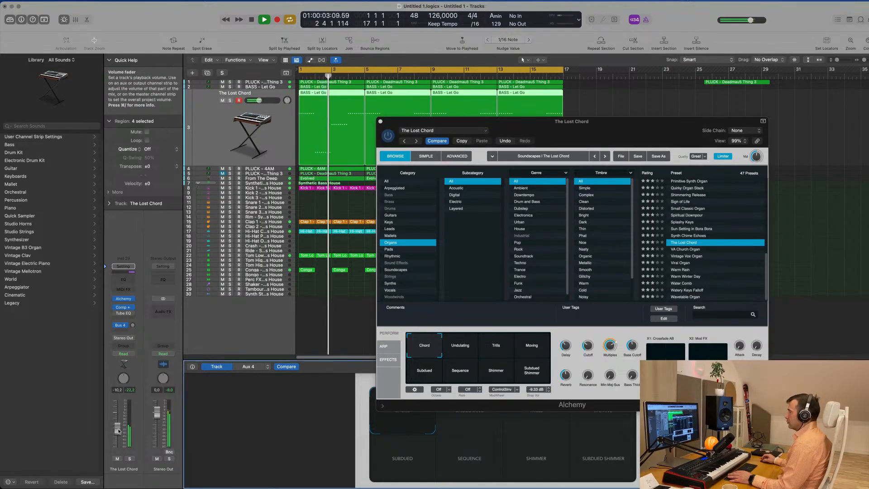
drag(615, 132, 569, 140)
click(411, 356)
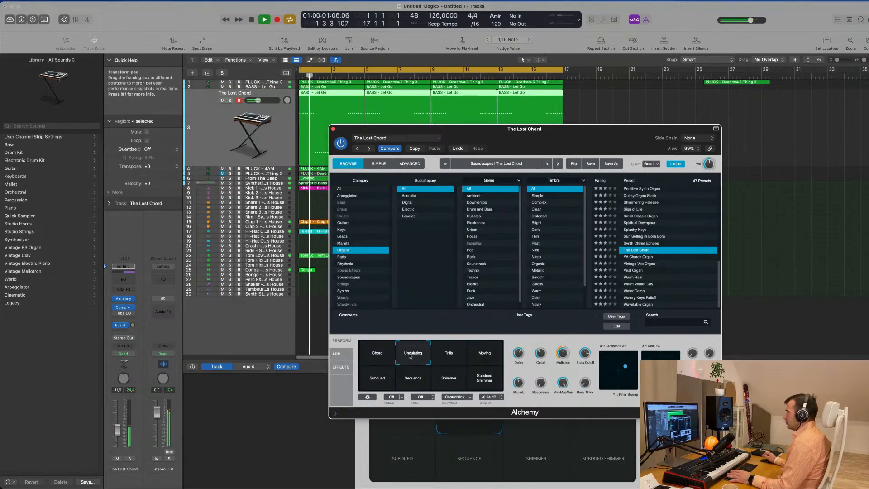
click(453, 357)
click(484, 358)
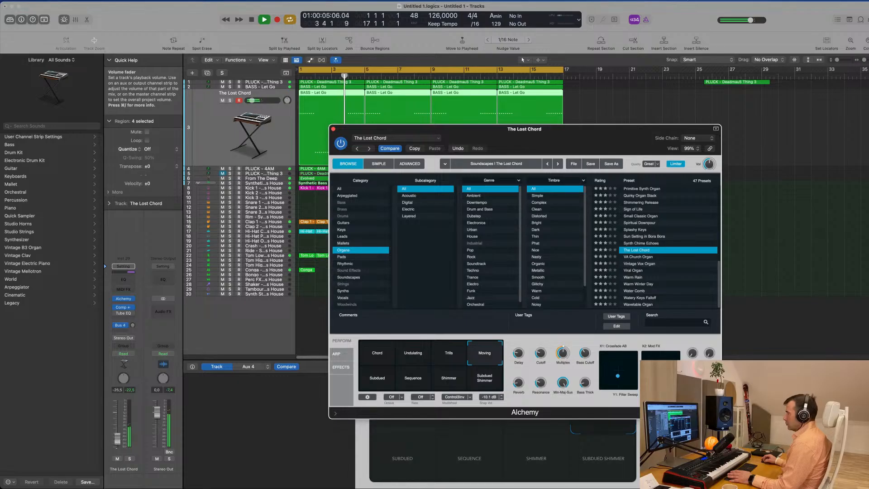
Step: Try the VA Church Organ, Vintage Vox Organ and Warm Winter Day presets in Alchemy during playback
click(636, 257)
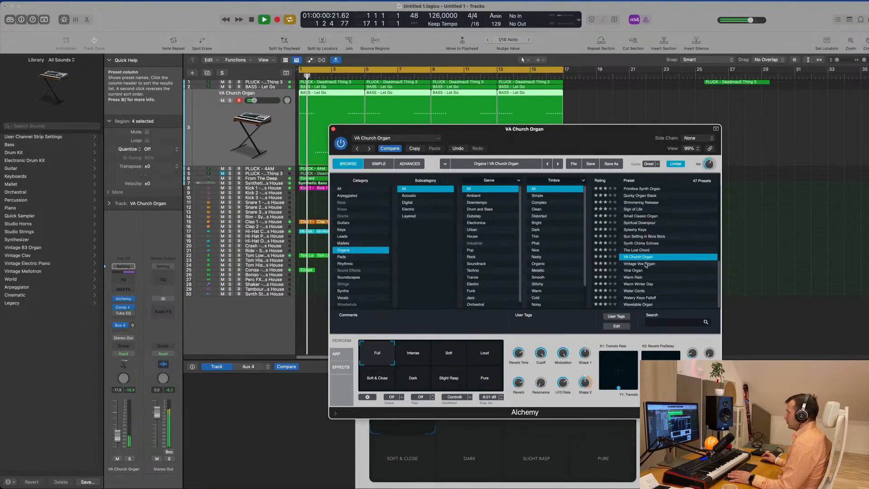
click(646, 264)
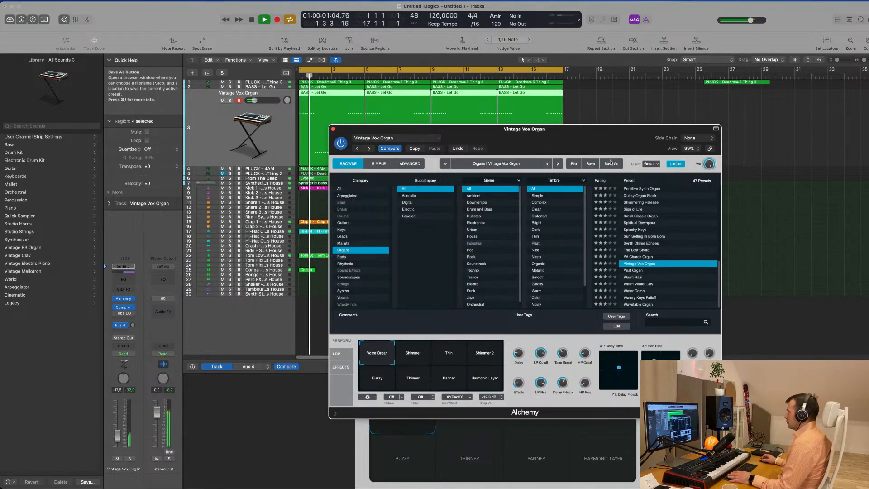
drag(614, 136, 666, 99)
click(692, 248)
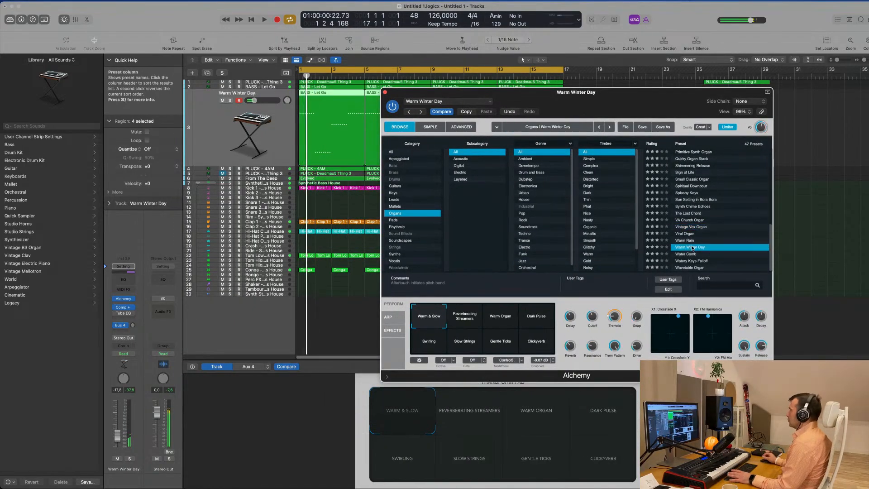
Step: Raise the Warm Winter Day track's volume to about -4.9 dB and briefly solo it
drag(117, 436, 117, 426)
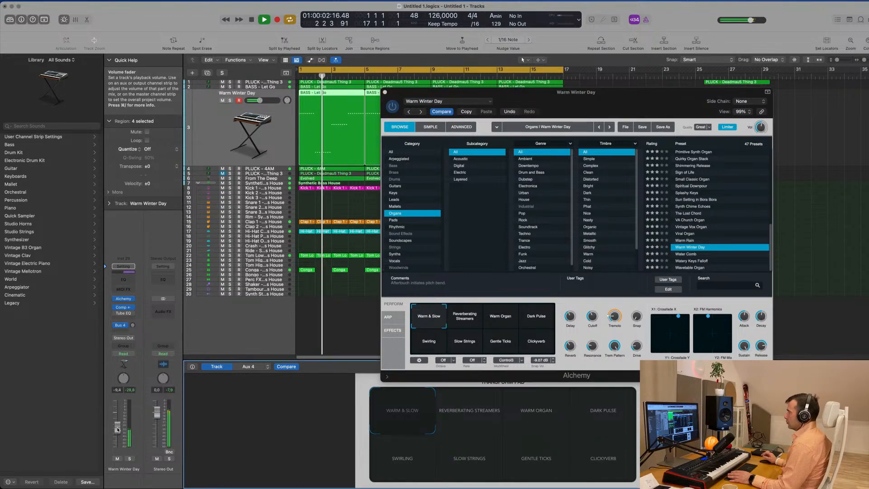
click(129, 459)
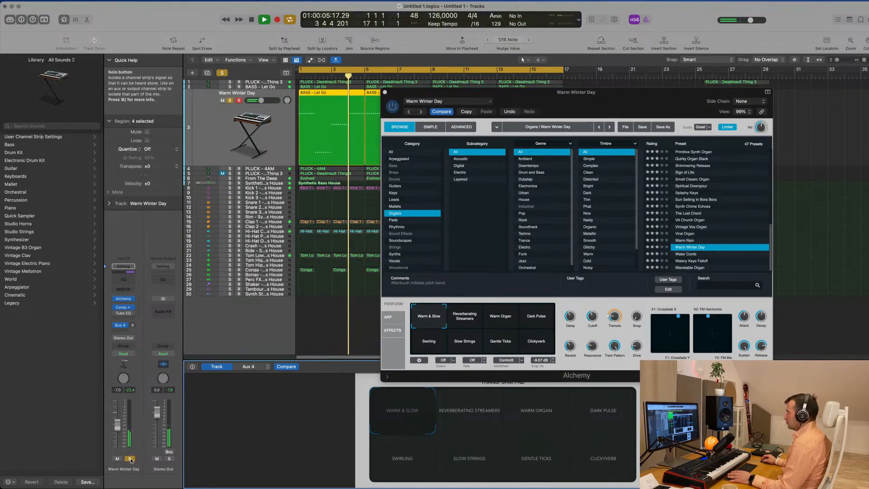
click(129, 459)
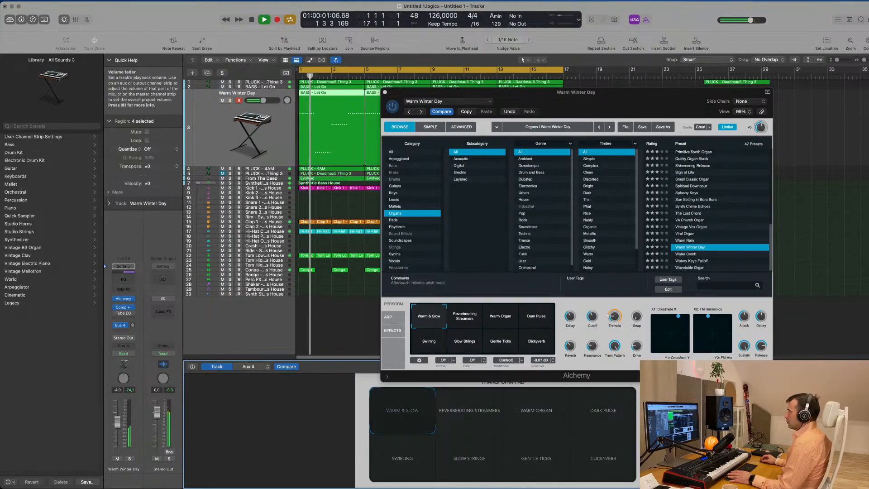
Step: Try the Watery Keys Falloff preset, load Wavetable Organ instead, and briefly solo the track
click(701, 261)
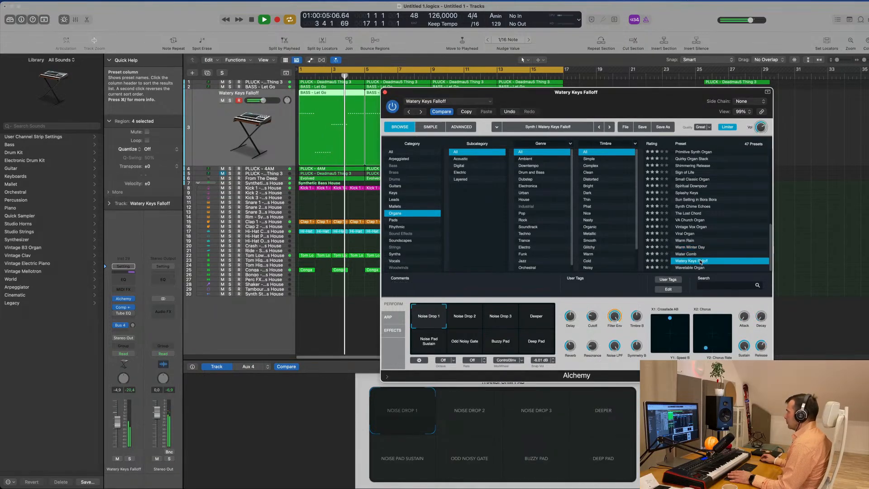
click(694, 268)
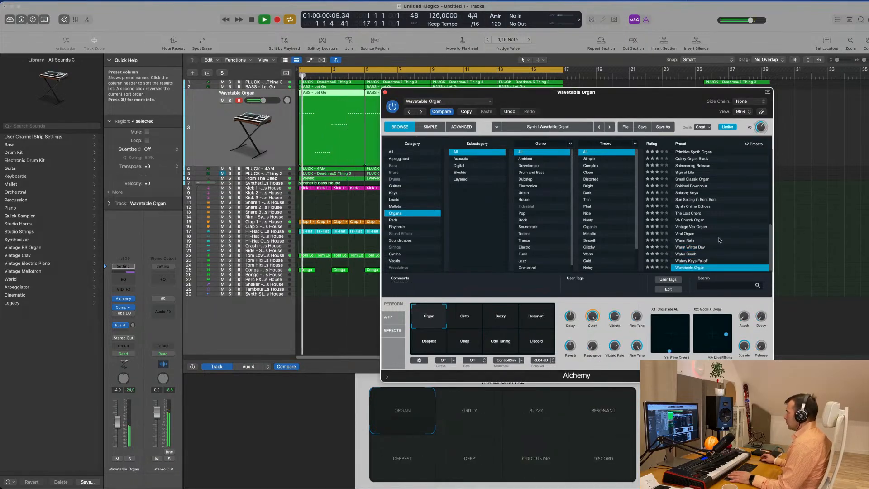
scroll(720, 245, up, 10)
click(130, 459)
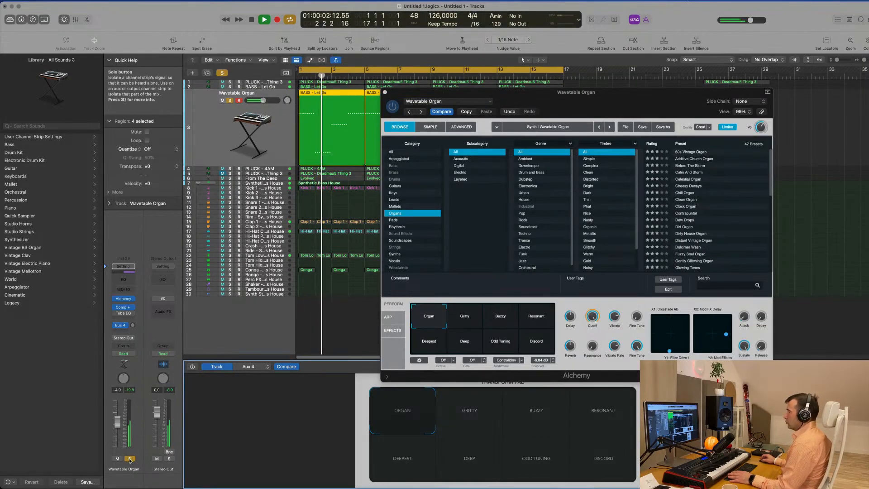
click(129, 459)
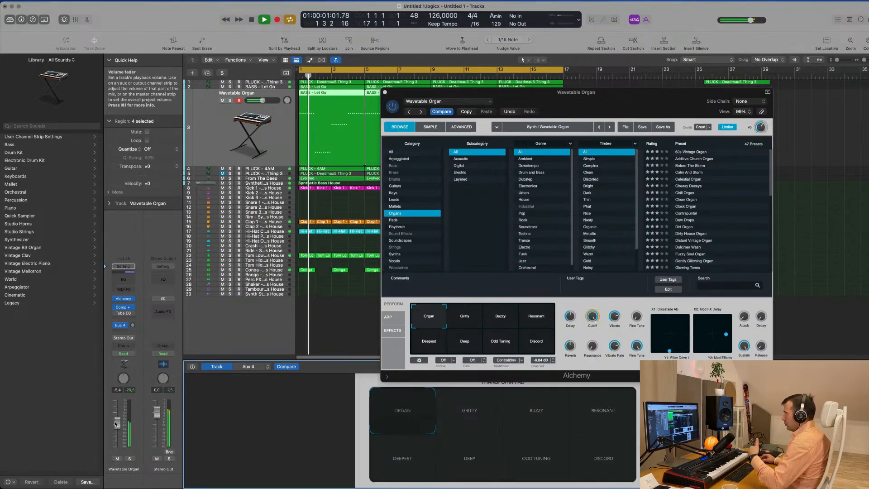
Step: Audition Wavetable Organ's Gritty, Buzzy, Resonant, Deepest, Deep and Odd Tuning variations while adjusting the track's volume
click(459, 318)
click(500, 321)
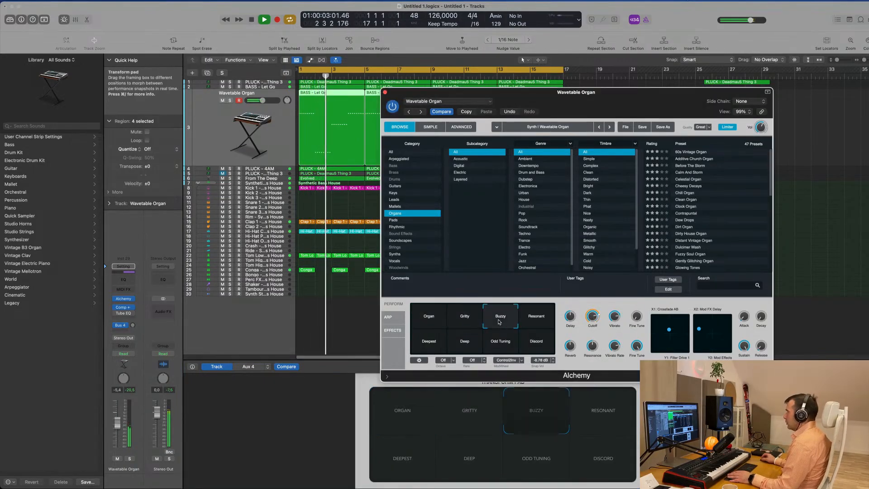
key(space)
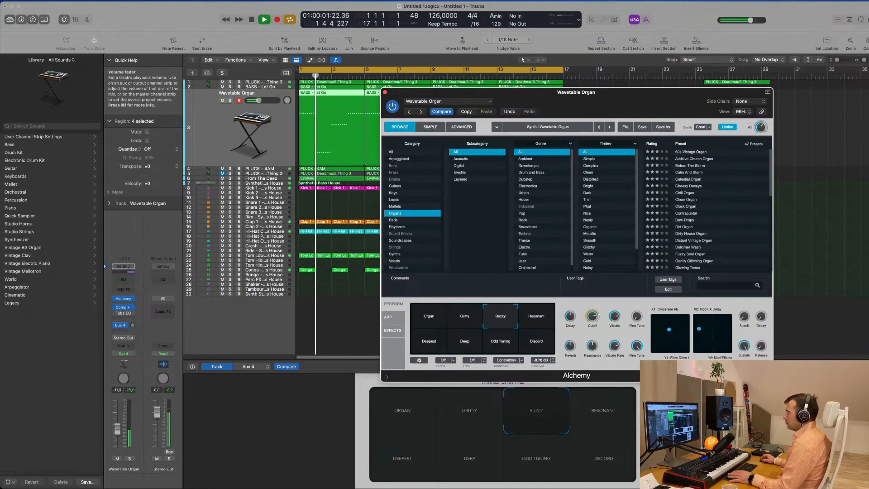
click(541, 316)
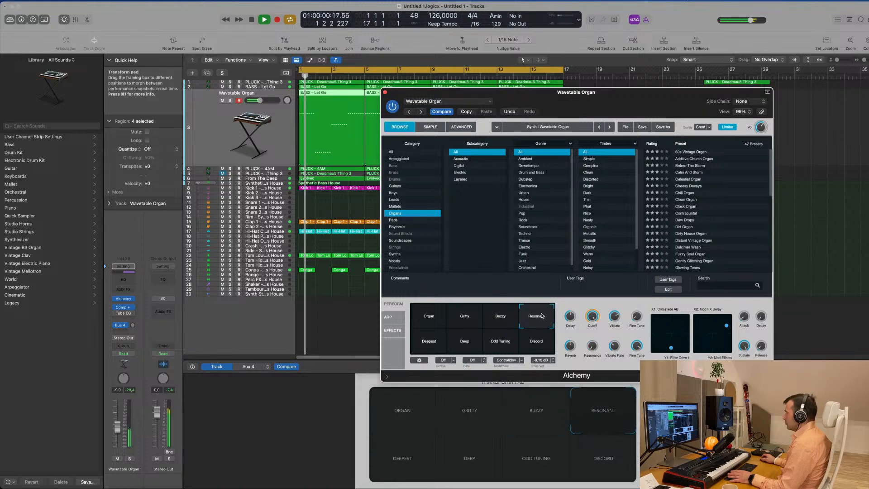
click(433, 343)
key(space)
click(461, 345)
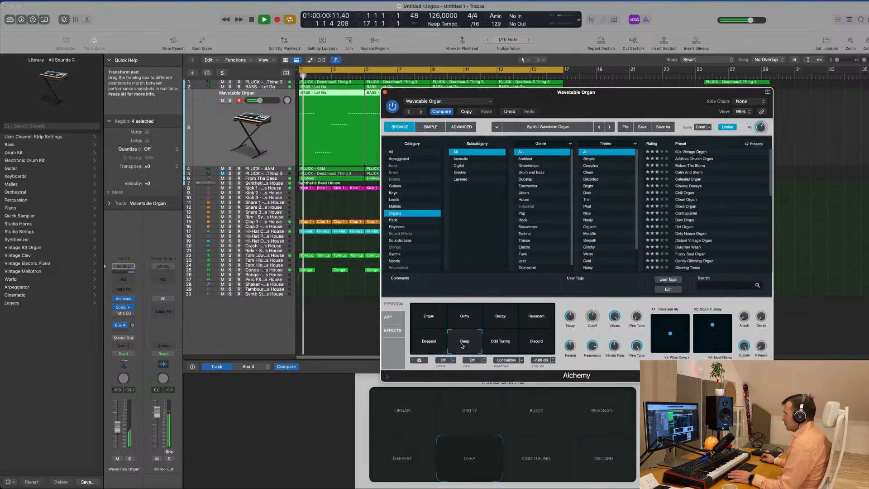
click(506, 344)
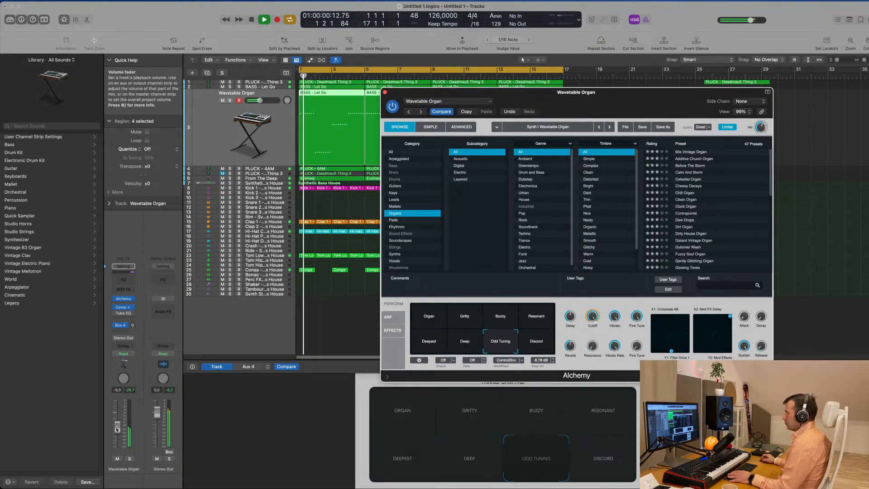
click(281, 407)
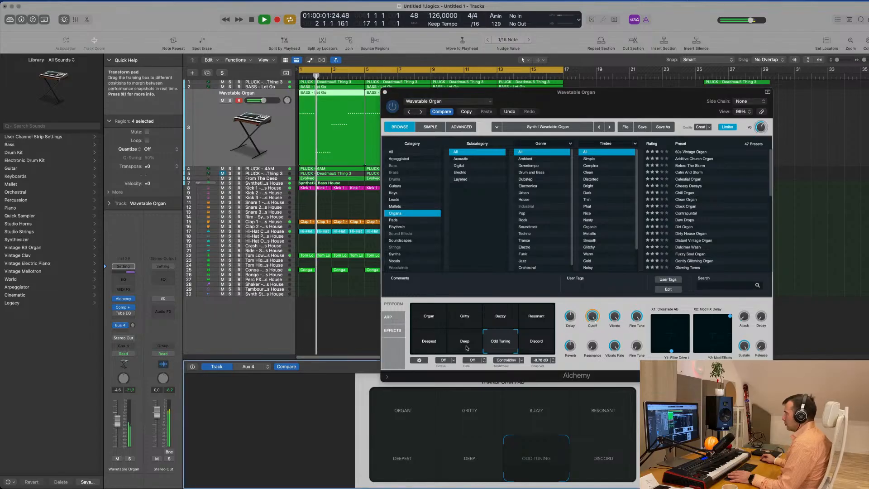
Step: Select Wavetable Organ's Organ variation and set the track's volume to -8.4 dB
click(433, 320)
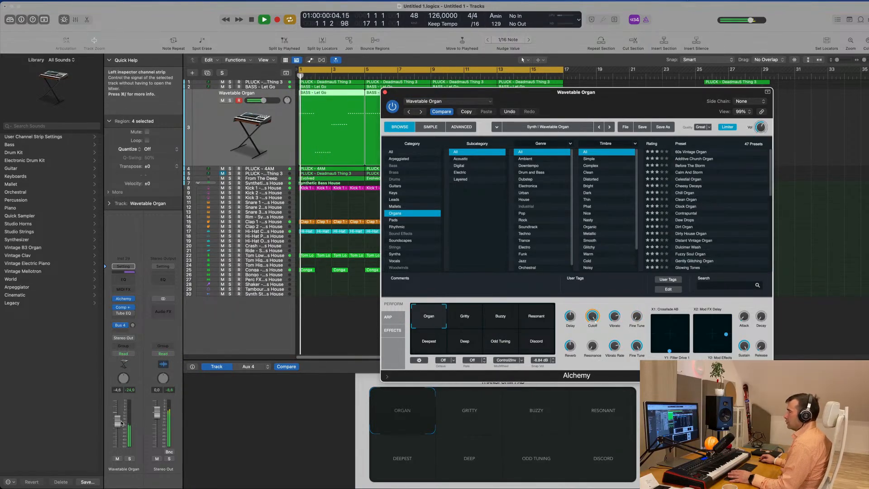
drag(117, 421, 119, 428)
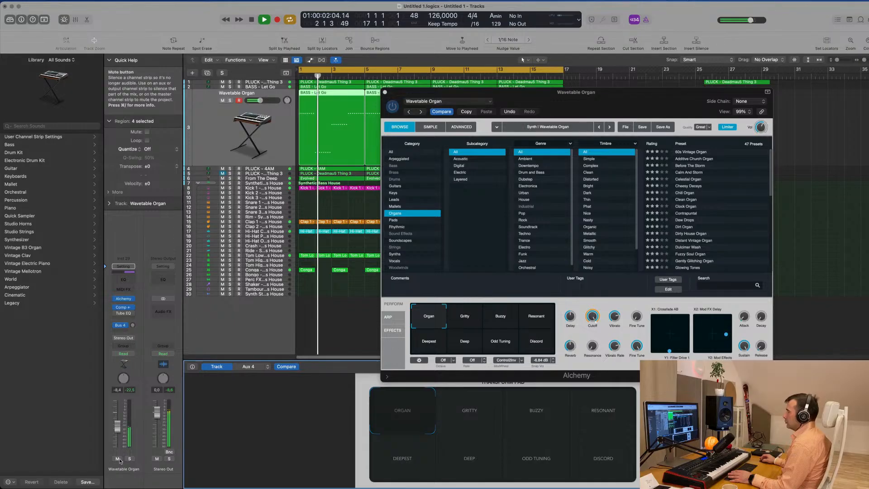
Step: Add a Channel EQ to the Wavetable Organ track with a low cut at 127 Hz and a 24 dB/Oct slope
click(124, 280)
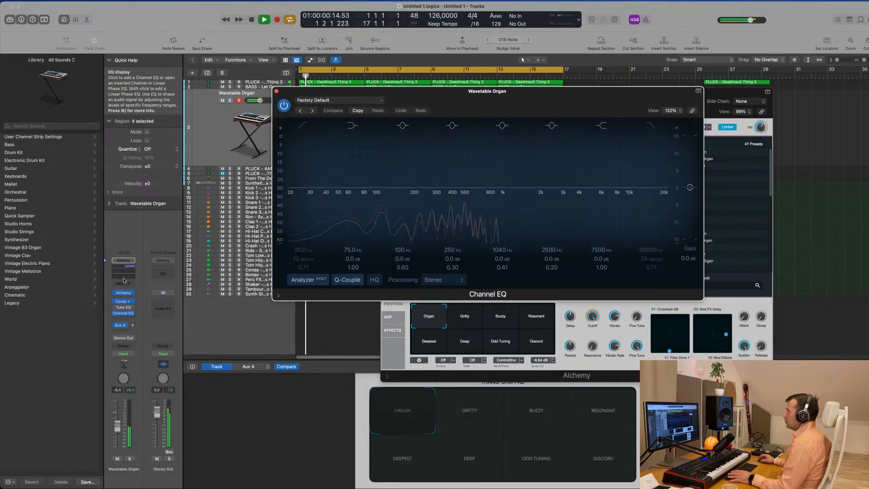
click(304, 126)
drag(306, 177, 394, 177)
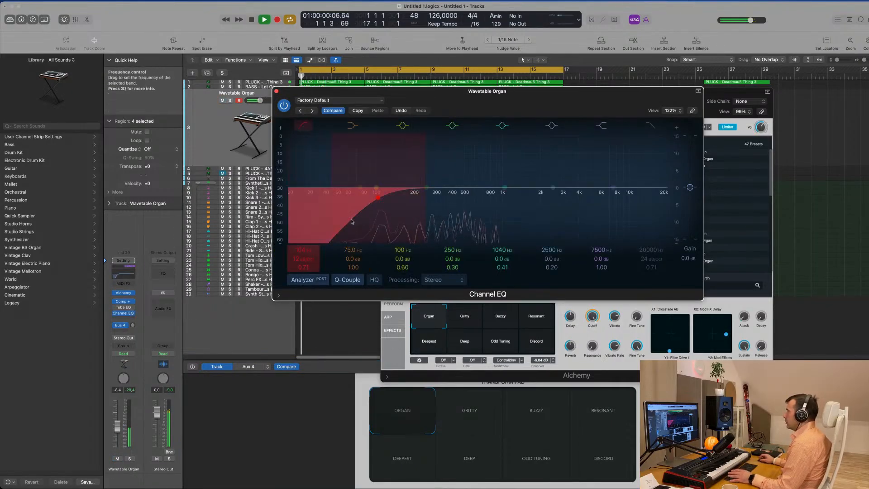
drag(367, 204, 367, 193)
drag(304, 254, 303, 249)
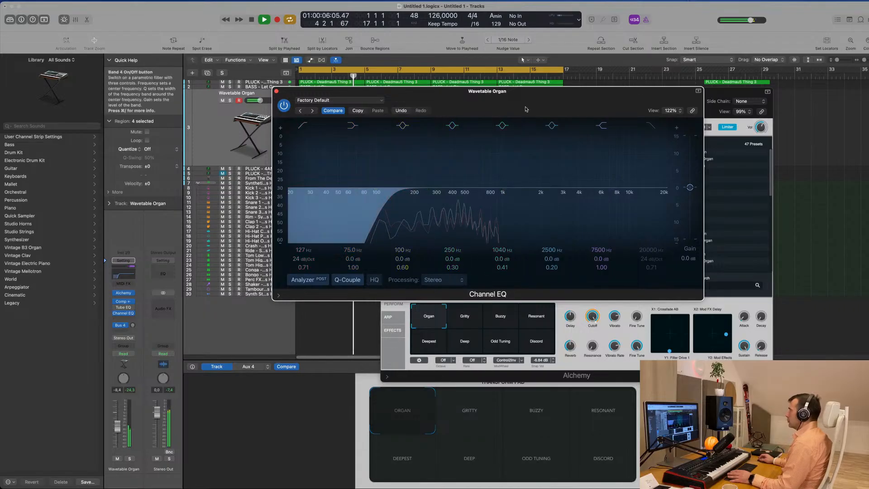
Step: Close the Channel EQ and Alchemy windows and deselect the organ regions
drag(277, 93, 260, 116)
click(260, 114)
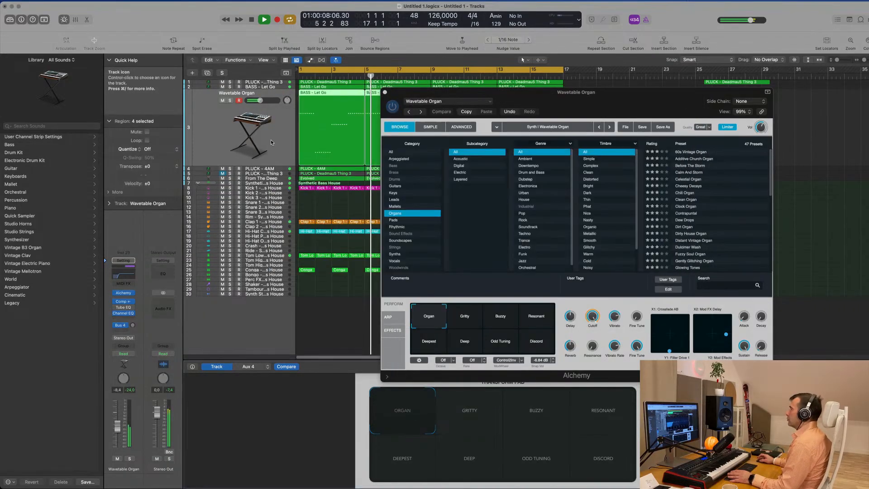
drag(529, 89, 431, 127)
click(286, 131)
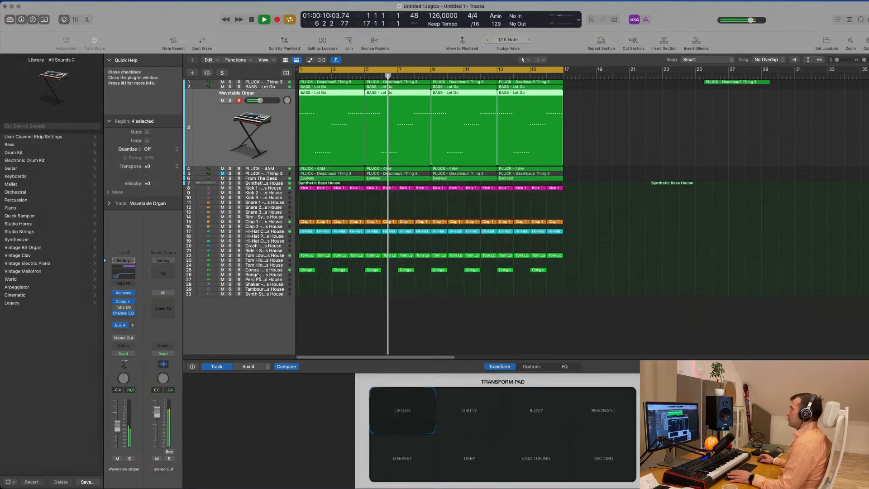
click(620, 237)
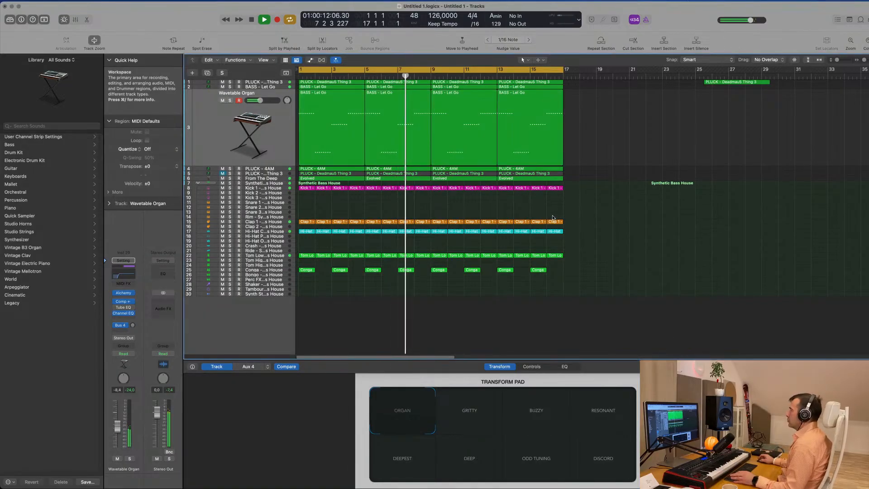
Step: Show the secondary ruler in the Tracks area
click(270, 61)
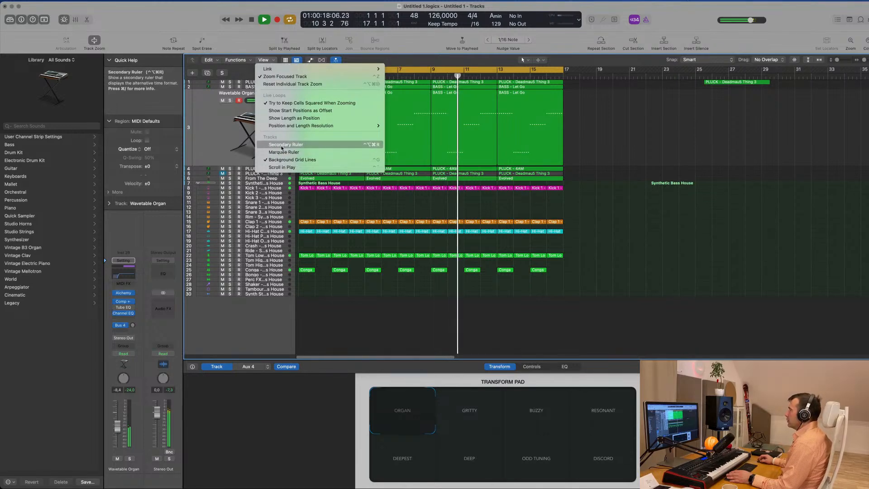
click(576, 153)
Step: Delete the stray PLUCK region at bar 25 on the first track
key(super+Left)
key(super+Left)
key(super+Left)
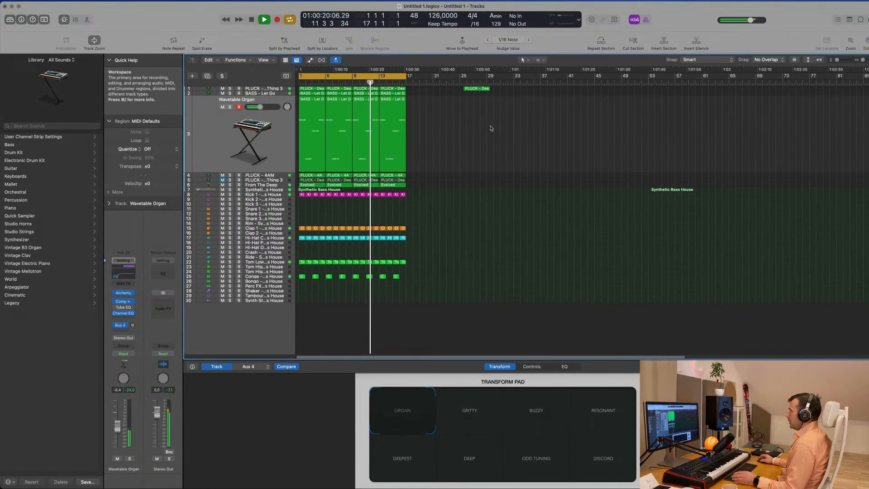
drag(482, 89, 542, 89)
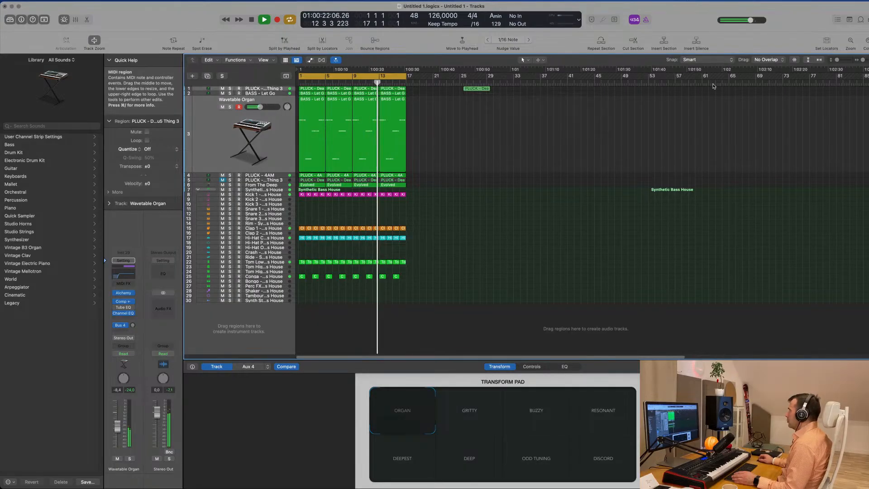
key(Delete)
Step: Select all regions and repeat the 16-bar arrangement until it reaches bar 97, then clear the selection
key(super+a)
key(super+r)
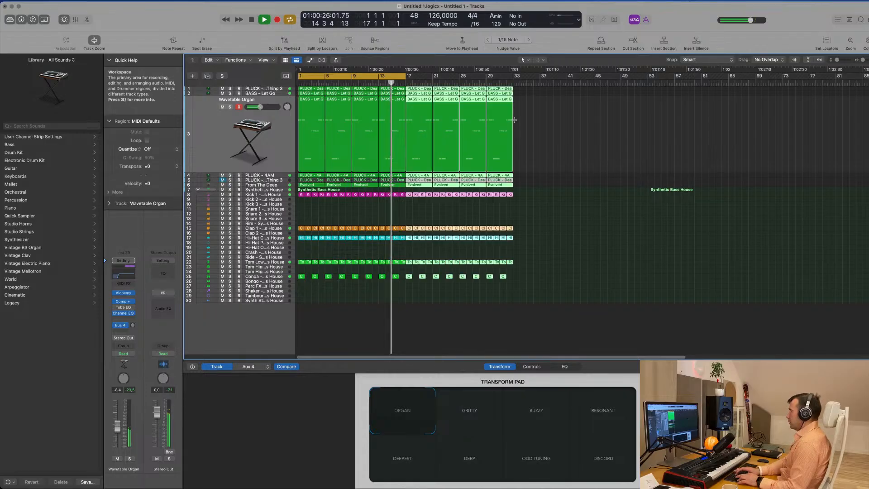
key(super+r)
key(super+r)
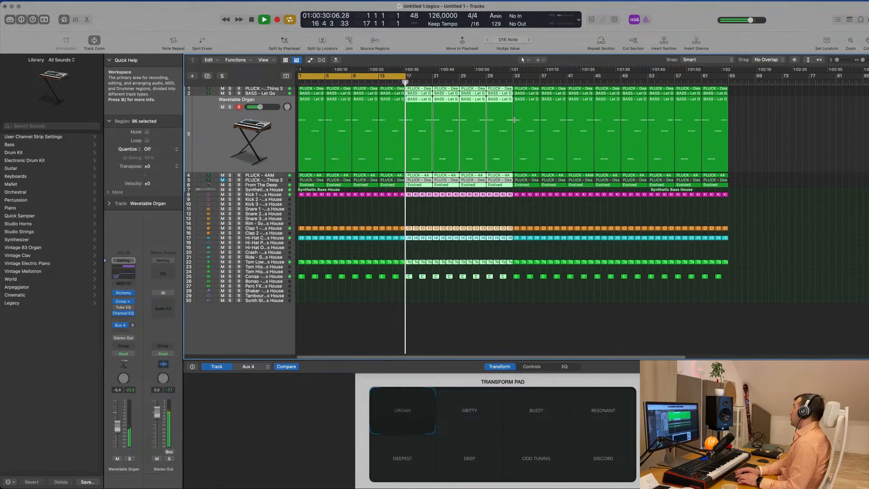
key(super+r)
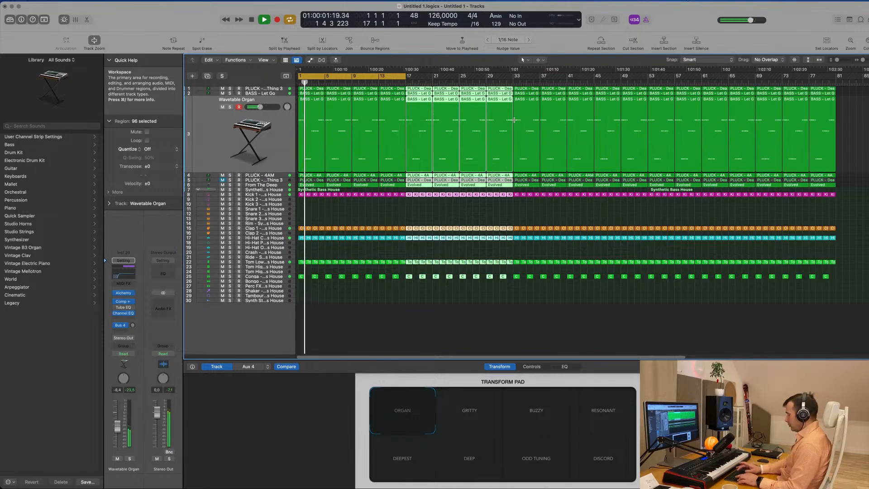
key(super+r)
key(super+Left)
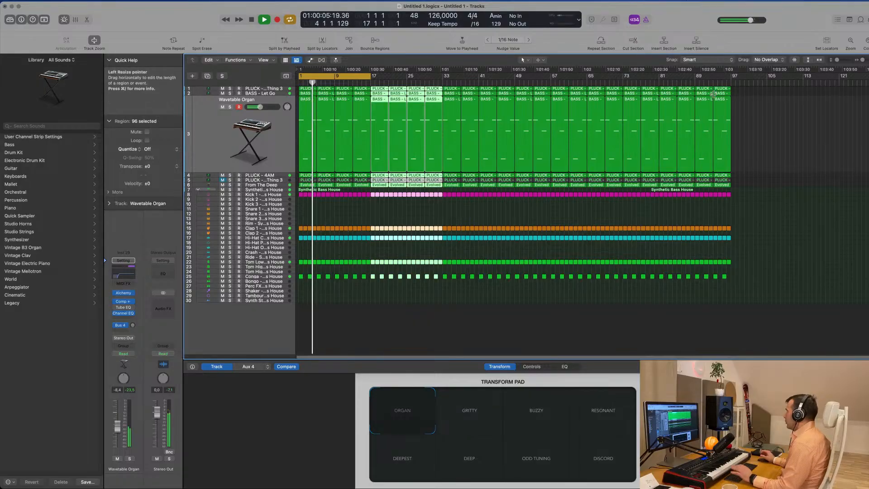
click(419, 214)
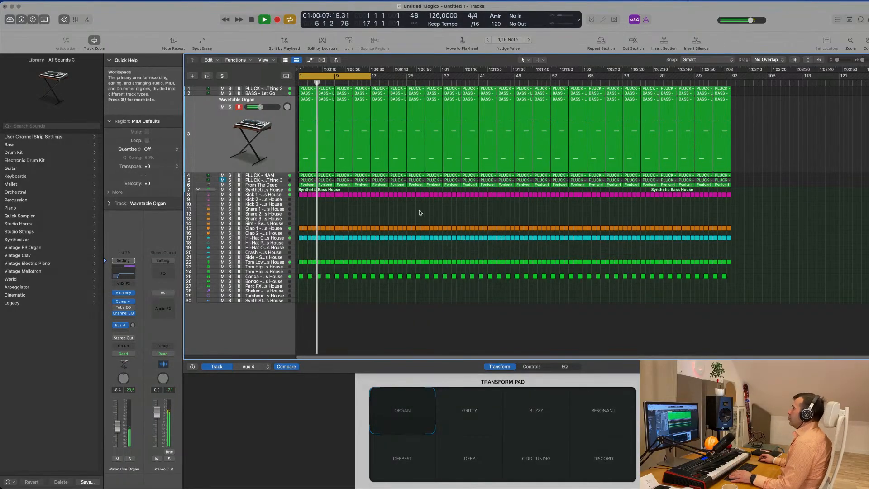
key(super+Right)
key(super+Right)
key(super+Right)
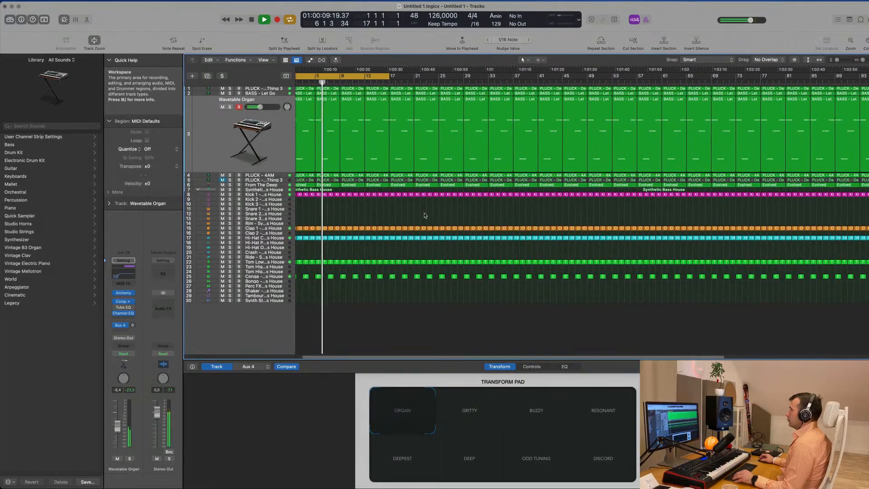
key(super+Left)
key(super+Down)
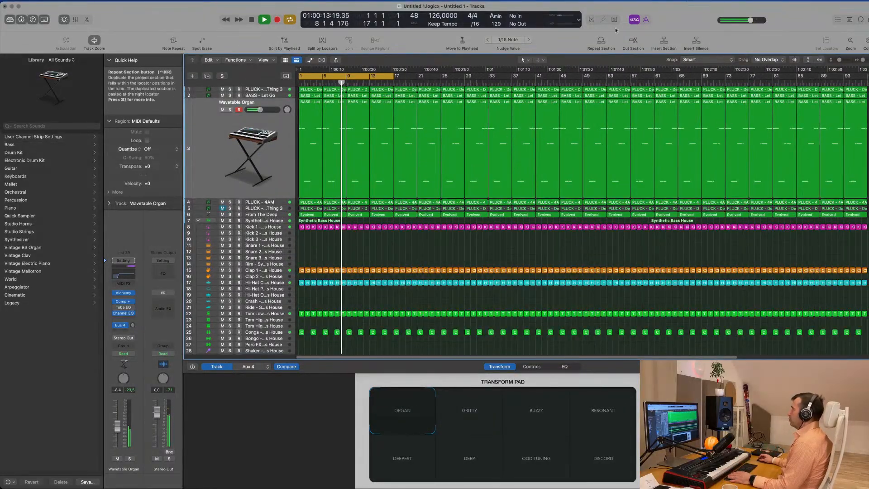
click(667, 1)
click(613, 10)
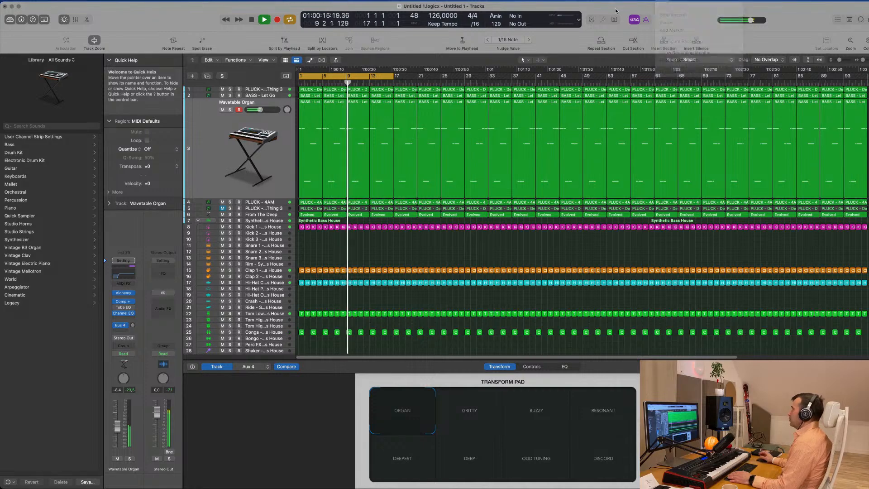
Step: Compare Wavetable Organ with the mix by briefly muting and soloing it, and lower its volume to -10.0 dB
click(215, 174)
key(space)
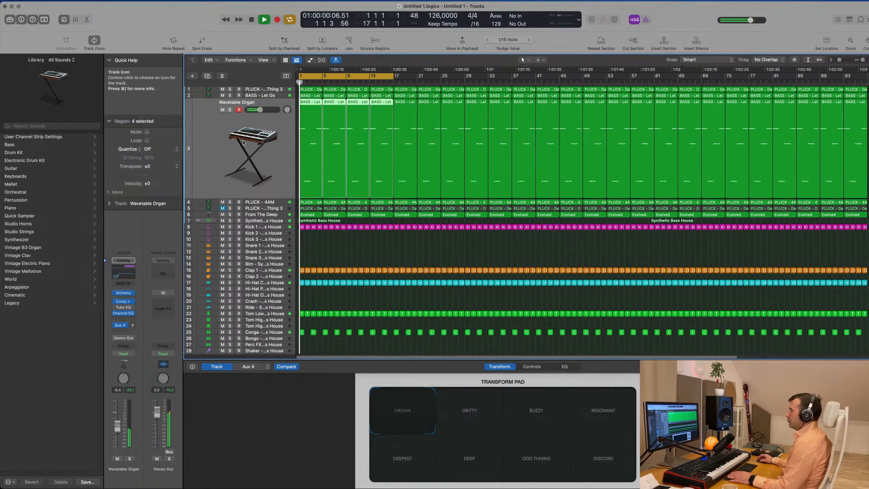
click(222, 110)
click(222, 110)
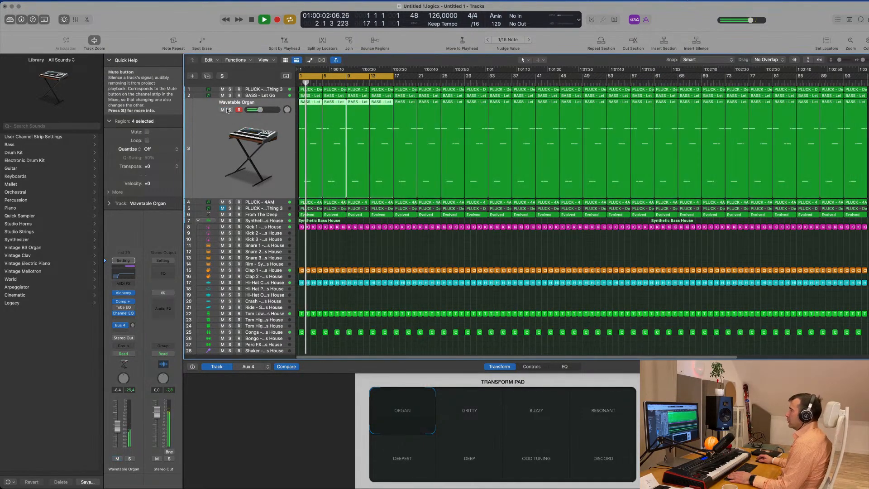
click(230, 110)
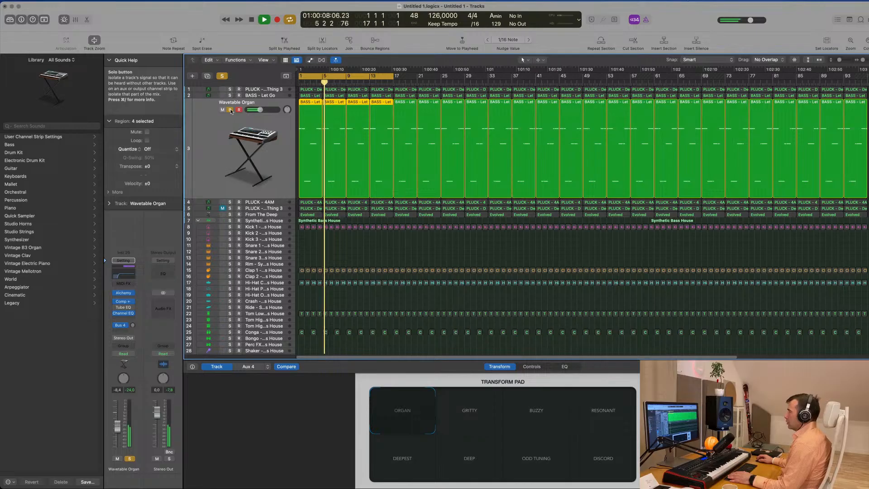
click(230, 110)
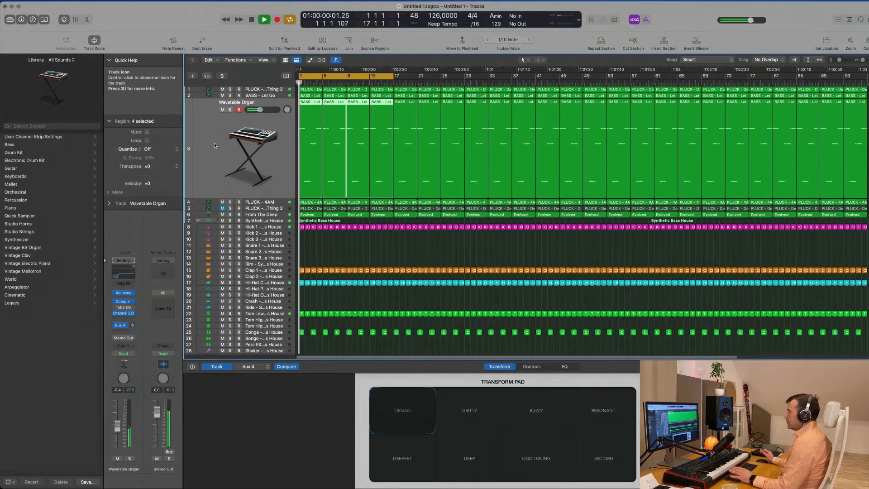
click(223, 110)
click(222, 110)
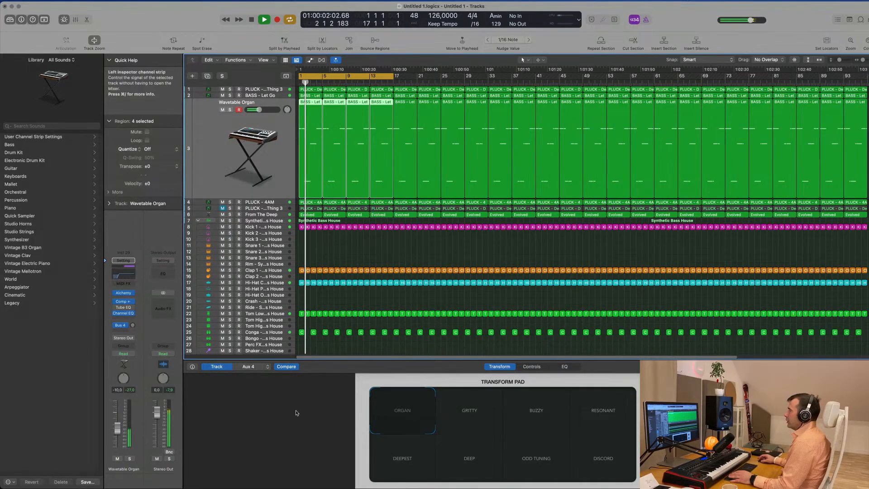
Step: Copy the first Kick 1 region onto the Ride - Synthetic Bass House track at bar 1
scroll(349, 227, down, 3)
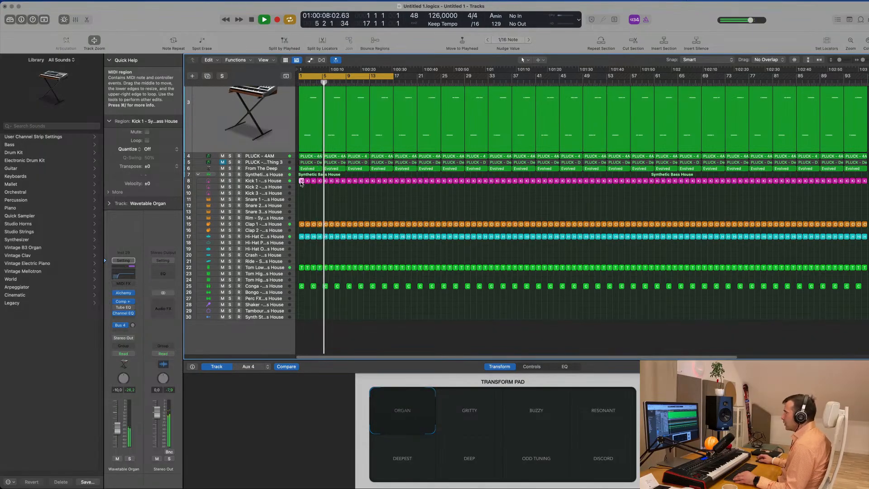
drag(302, 181, 300, 263)
key(Return)
key(space)
click(288, 261)
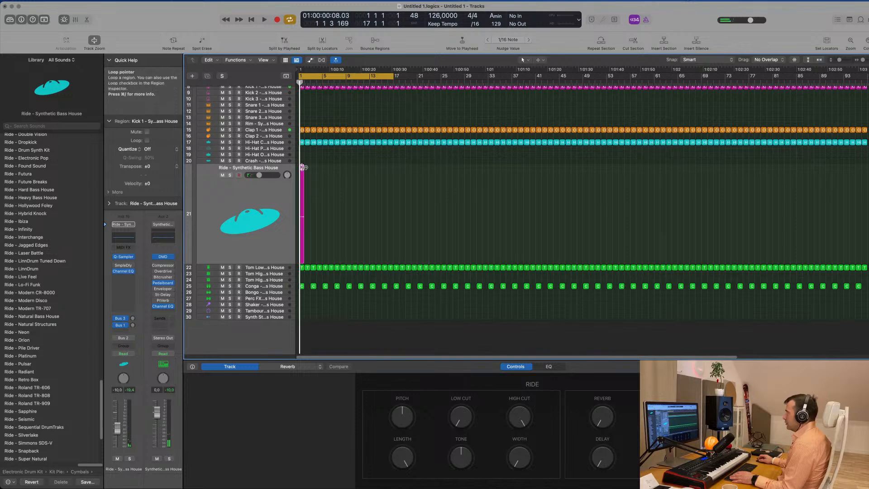
Step: Open the Ride track's copied region in the Piano Roll and transpose all its notes up by octaves
double_click(302, 181)
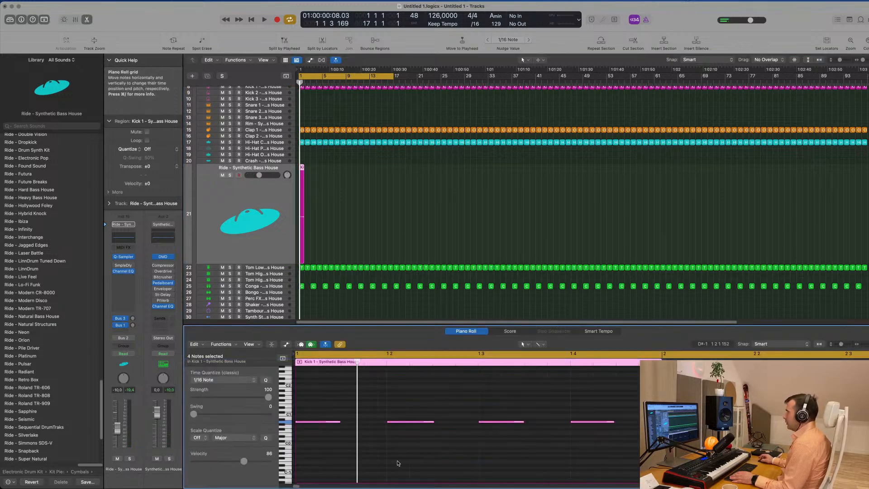
key(super+a)
key(alt+shift+Up)
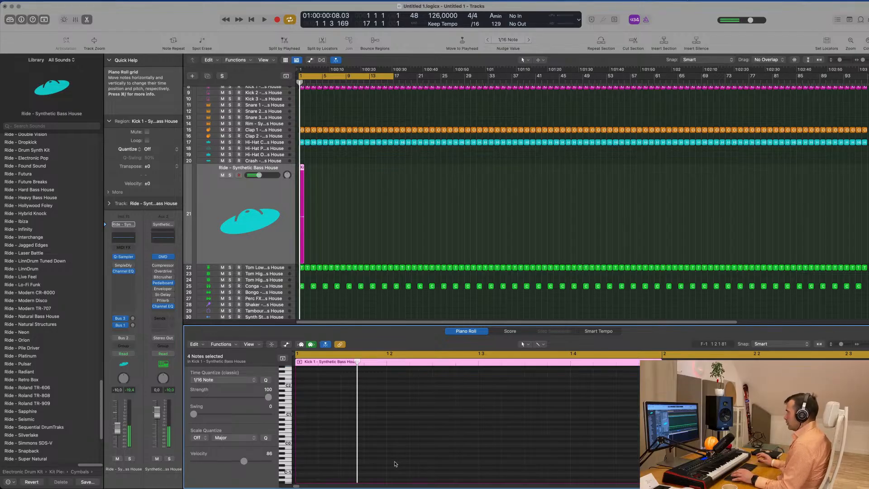
Step: Lower the Ride track's volume to -34.0 dB while playing back the region
key(space)
drag(259, 175, 255, 175)
drag(118, 435, 117, 442)
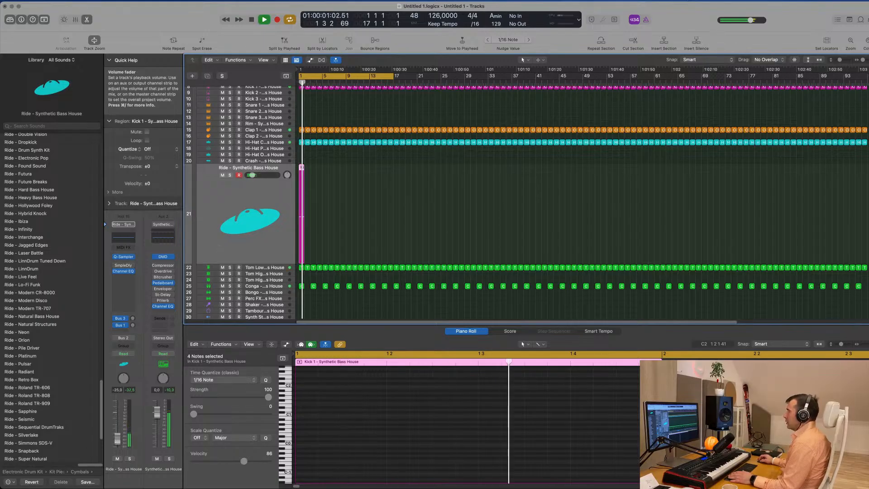
key(space)
drag(116, 447, 119, 443)
key(space)
key(space)
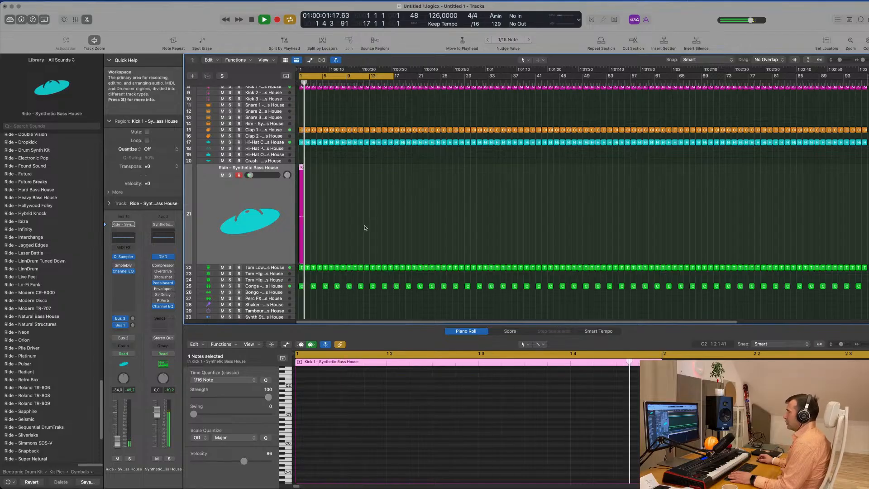
Step: Repeat the one-bar Ride region in growing batches until the copies extend past bar 97
click(305, 232)
drag(309, 227, 289, 229)
key(super+r)
key(super+r)
key(super+r)
click(289, 227)
key(super+r)
key(super+r)
key(super+r)
key(super+r)
key(super+r)
key(super+r)
key(super+r)
key(super+r)
key(super+Left)
click(260, 224)
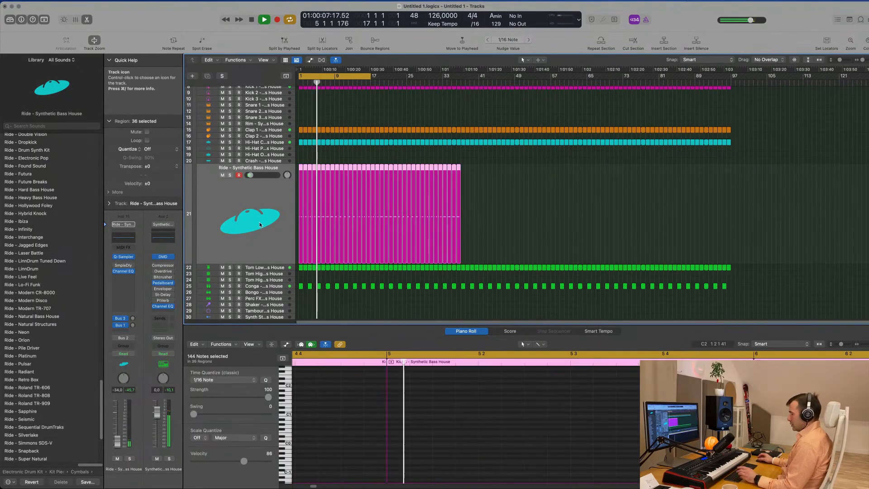
key(super+r)
key(super+r)
Step: Delete the surplus Ride regions after bar 97 and restart playback from the beginning
drag(850, 157, 735, 285)
key(Delete)
key(Return)
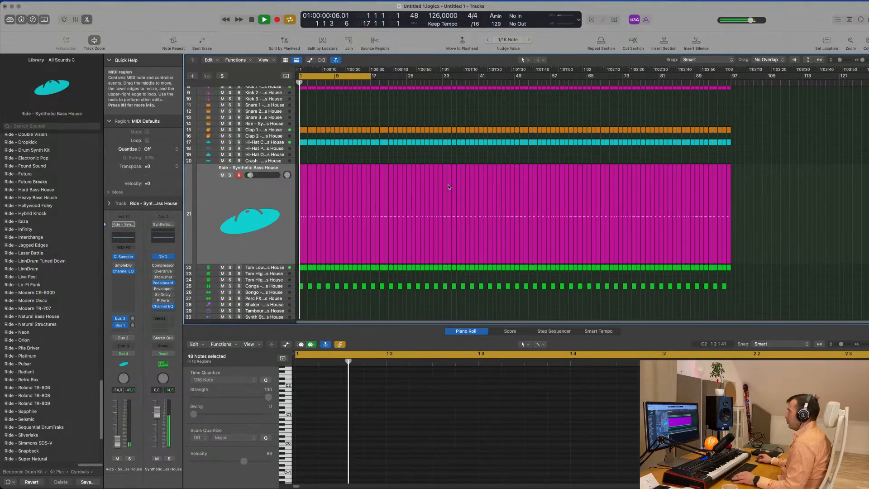
Step: Fine-tune the Ride track's volume to -35.0 dB and listen to the extended arrangement
scroll(398, 182, up, 2)
scroll(398, 181, down, 3)
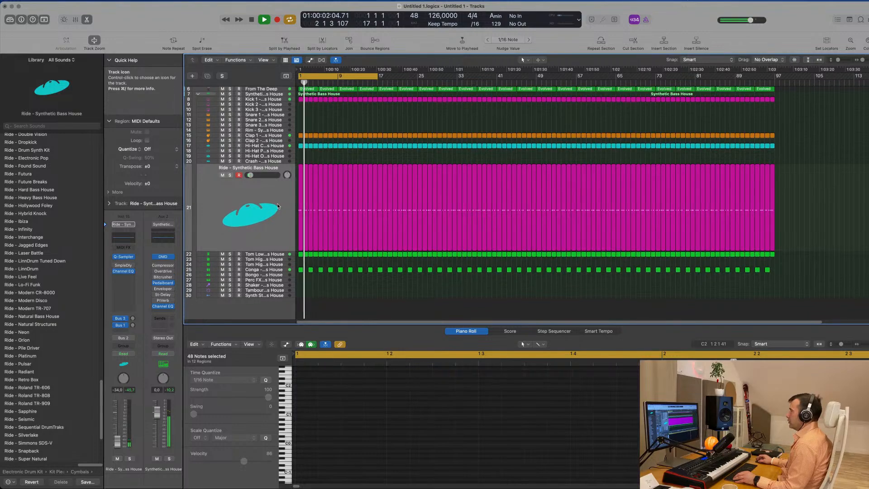
click(253, 222)
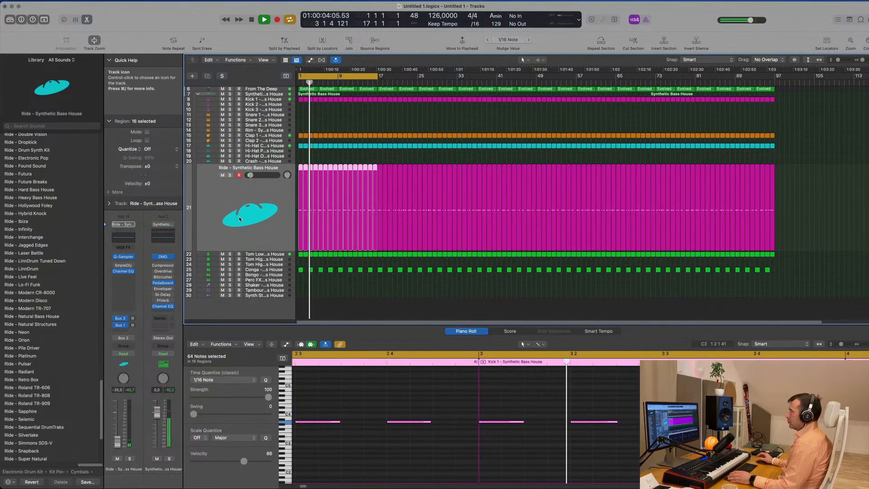
scroll(331, 202, up, 2)
scroll(330, 202, up, 3)
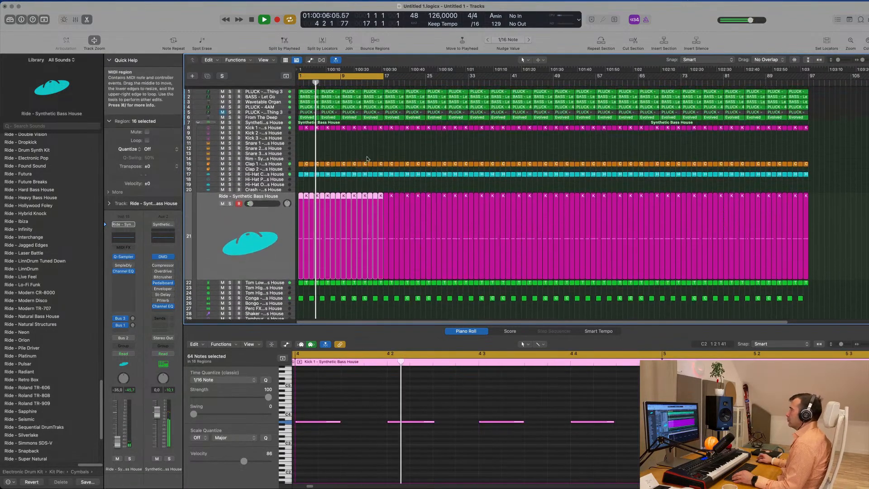
scroll(367, 157, up, 3)
scroll(367, 157, up, 4)
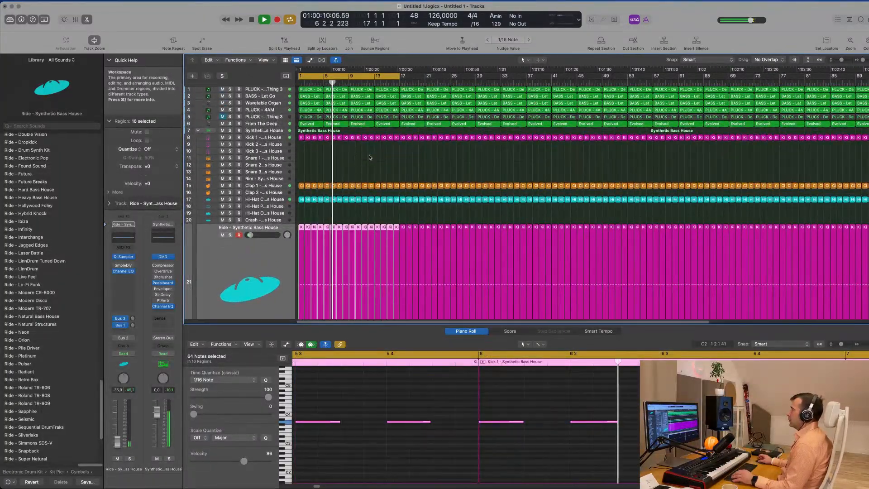
click(364, 168)
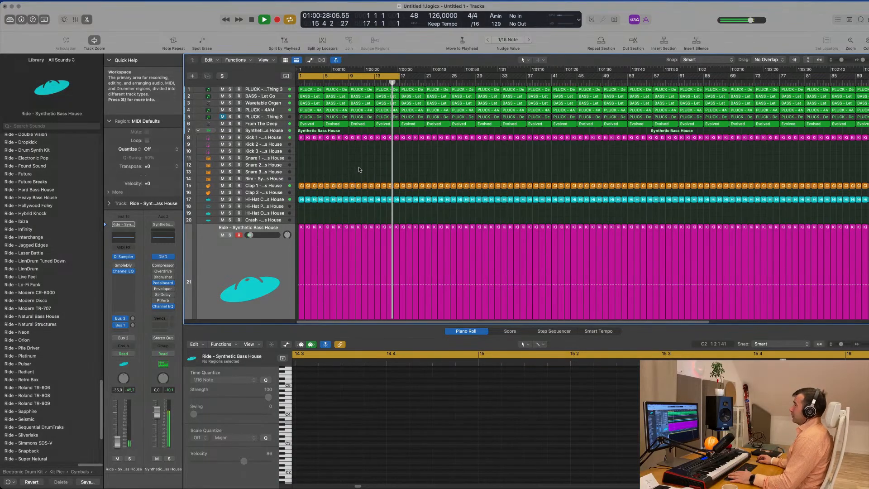
Step: Delete the clap, hi-hat, ride, tom and conga regions in the first 16 bars, keeping only the kick
click(258, 89)
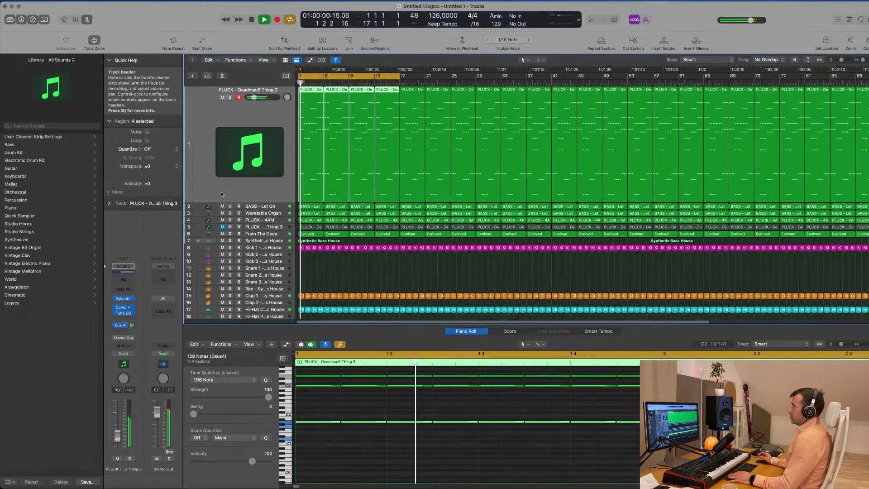
key(space)
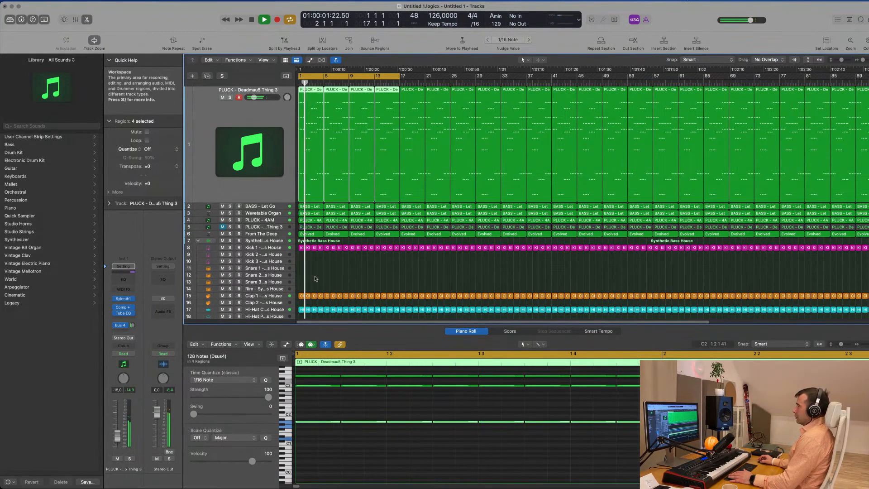
scroll(316, 277, down, 2)
scroll(322, 254, down, 2)
scroll(309, 256, down, 2)
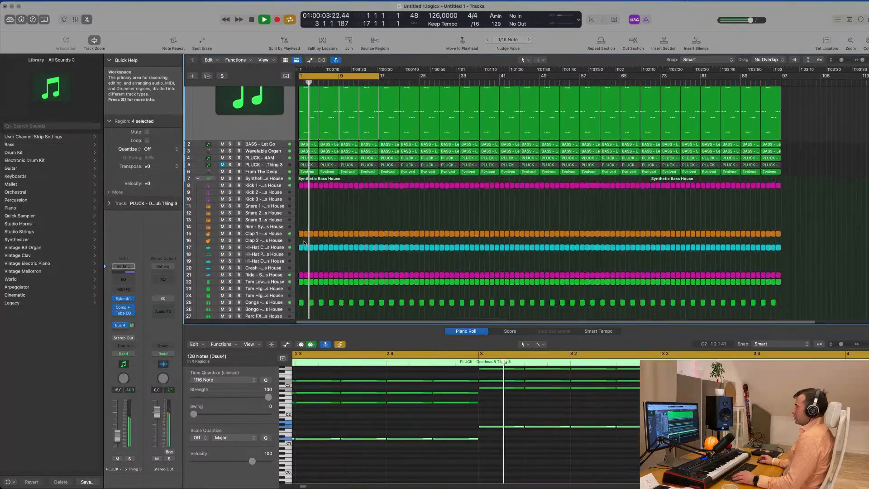
drag(301, 227, 378, 312)
key(Delete)
key(Return)
key(z)
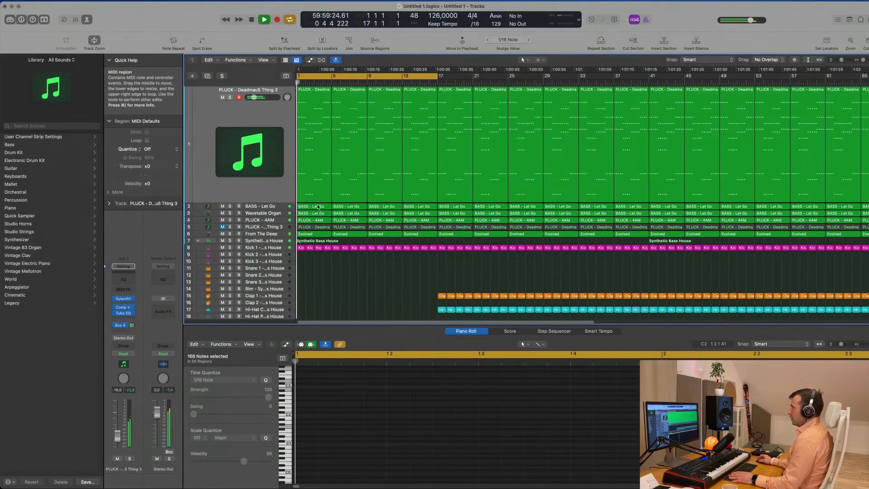
Step: Delete the PLUCK - 4AM regions in the first 16 bars
key(space)
scroll(317, 206, down, 1)
click(283, 211)
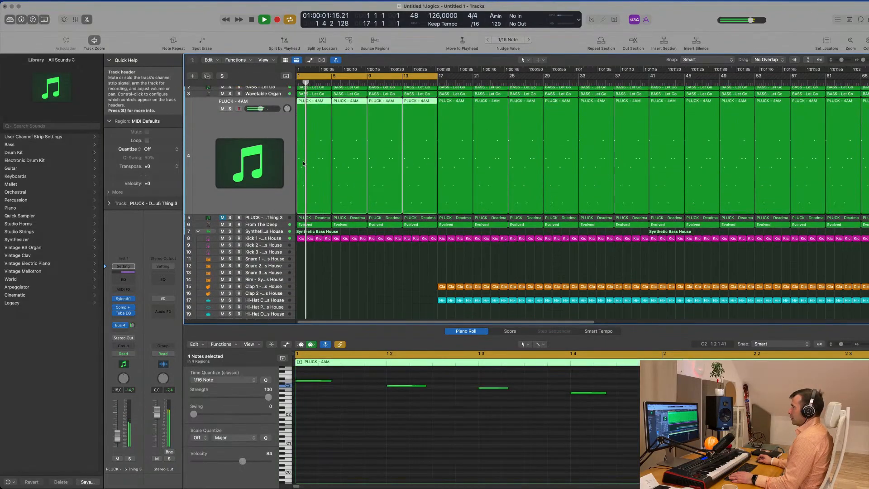
key(Delete)
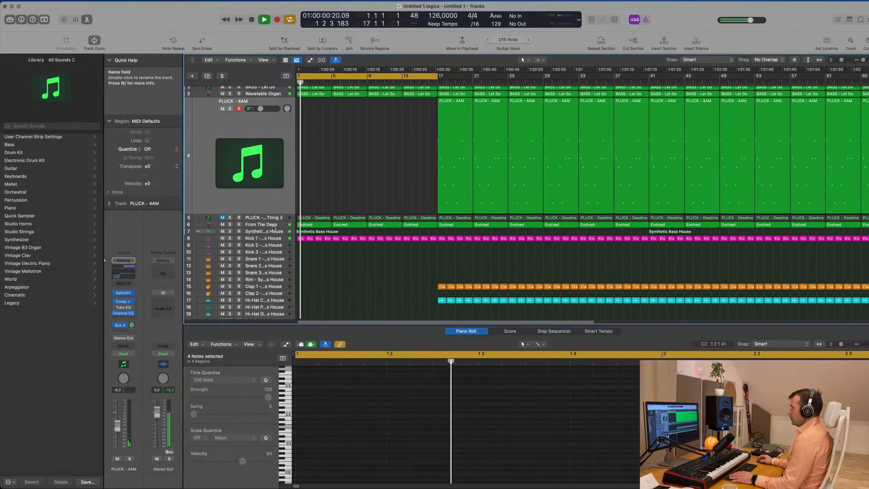
Step: Delete the Wavetable Organ and BASS - Let Go track regions in the first 16 bars
scroll(279, 102, up, 2)
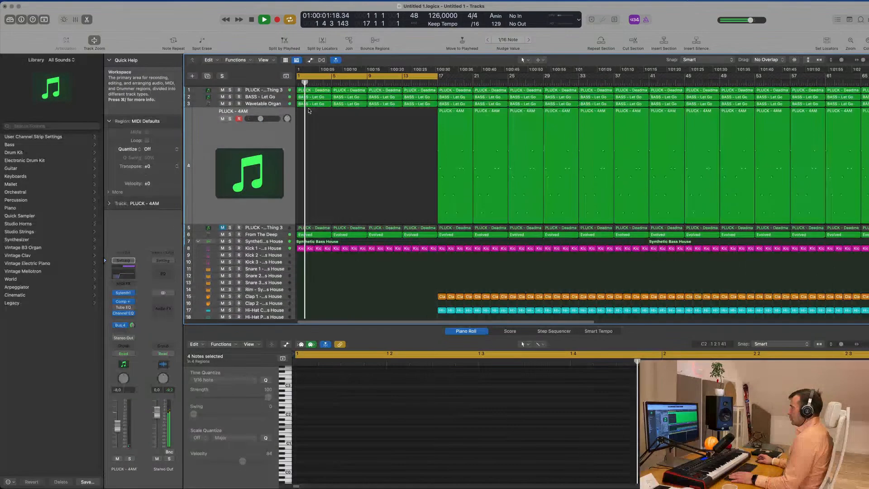
click(271, 103)
key(Delete)
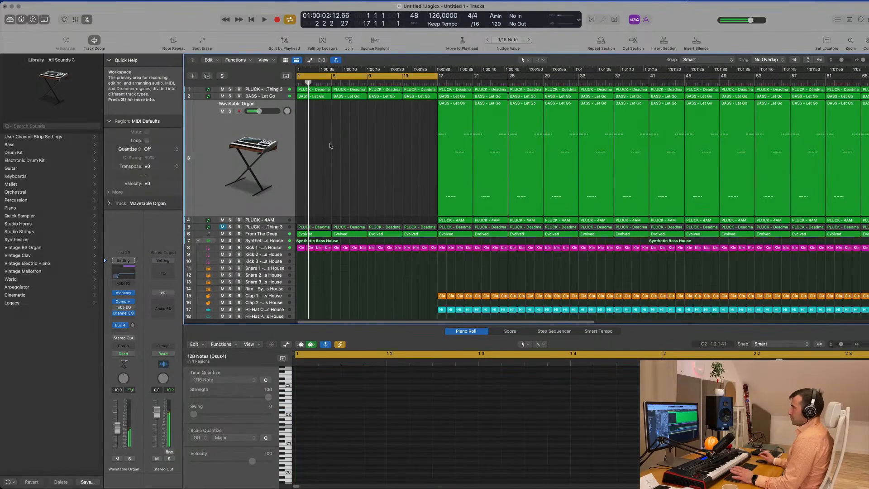
click(279, 97)
key(space)
key(Delete)
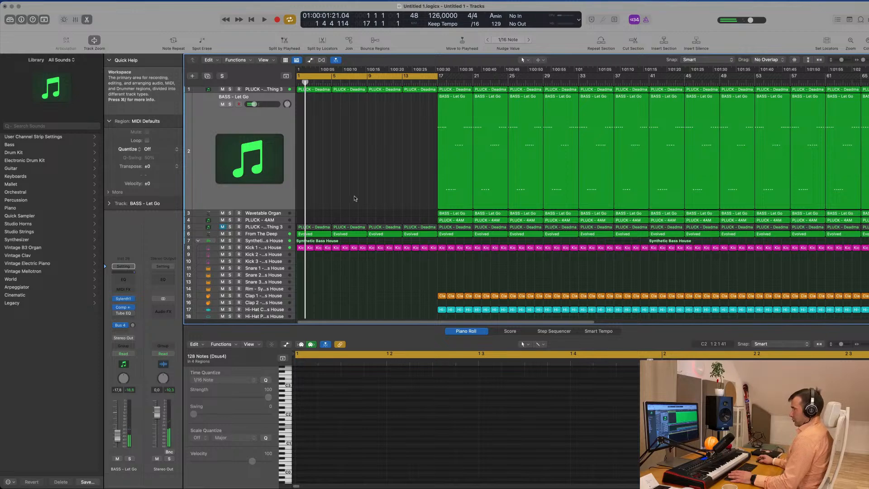
Step: Set the first Deadmau5 pluck track to Touch automation and record a short move of Sylenth1's filter control cutoff during playback
click(263, 89)
key(space)
key(space)
click(123, 354)
click(165, 305)
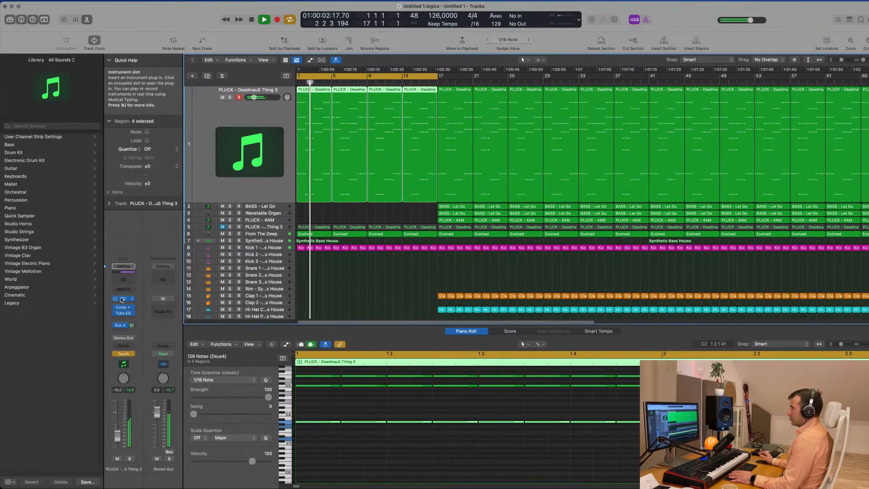
click(122, 299)
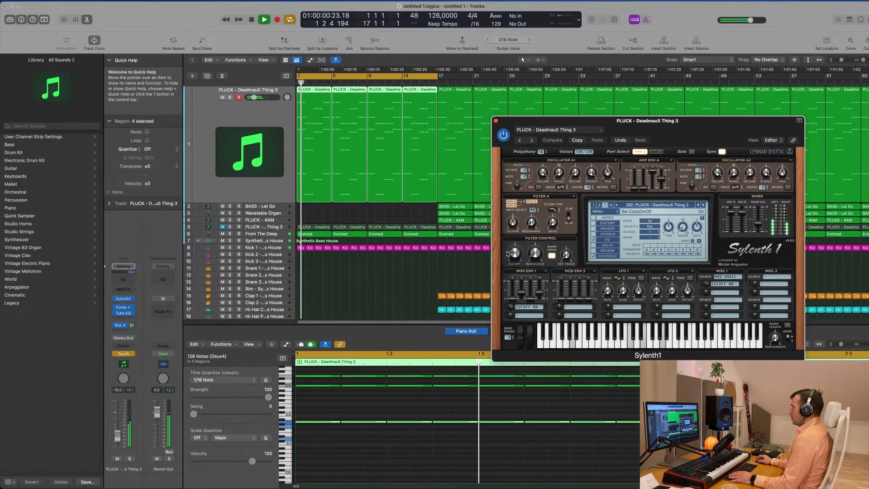
click(495, 120)
key(space)
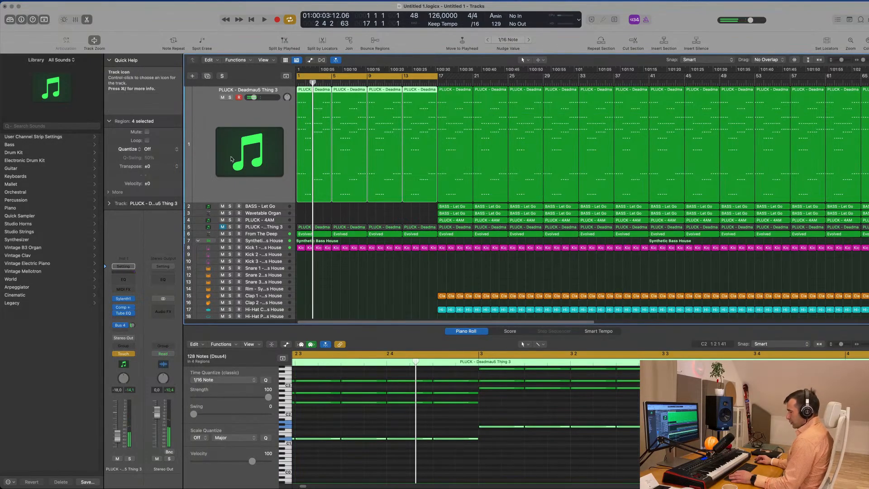
Step: Show automation on the first pluck track, display the Sylenth1 cutoff lane and set the automation mode to Read
key(a)
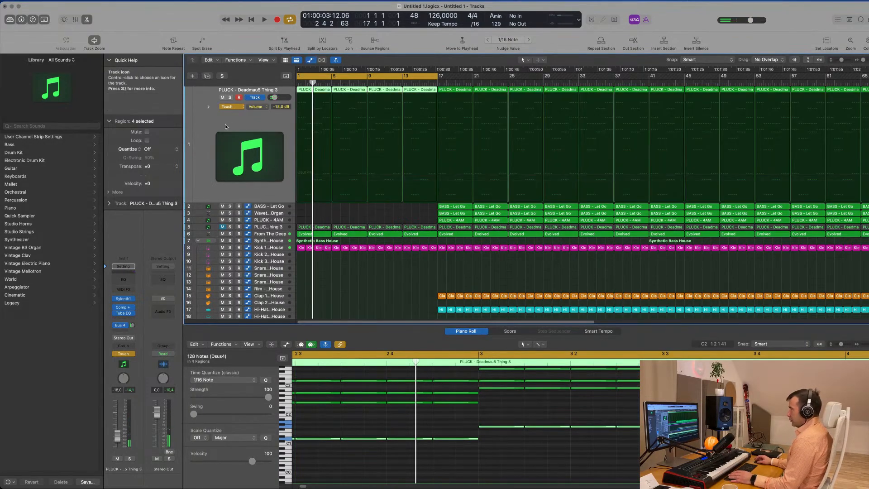
click(253, 107)
click(277, 205)
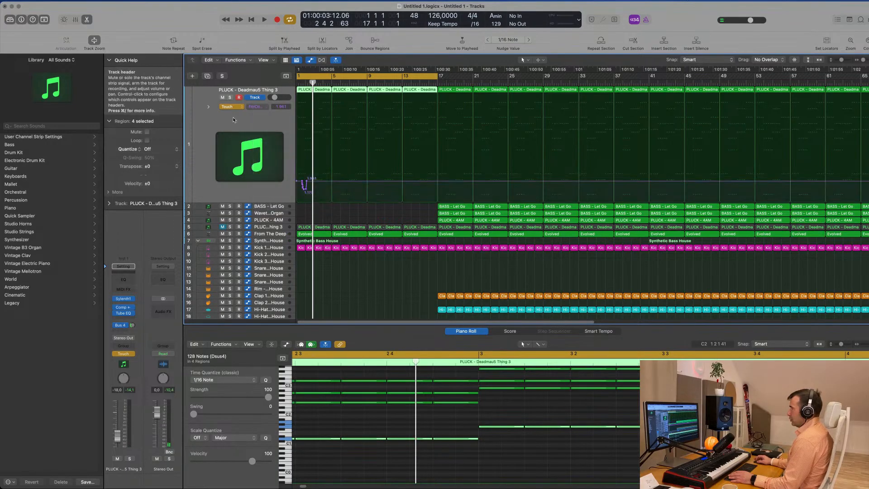
click(234, 108)
click(234, 100)
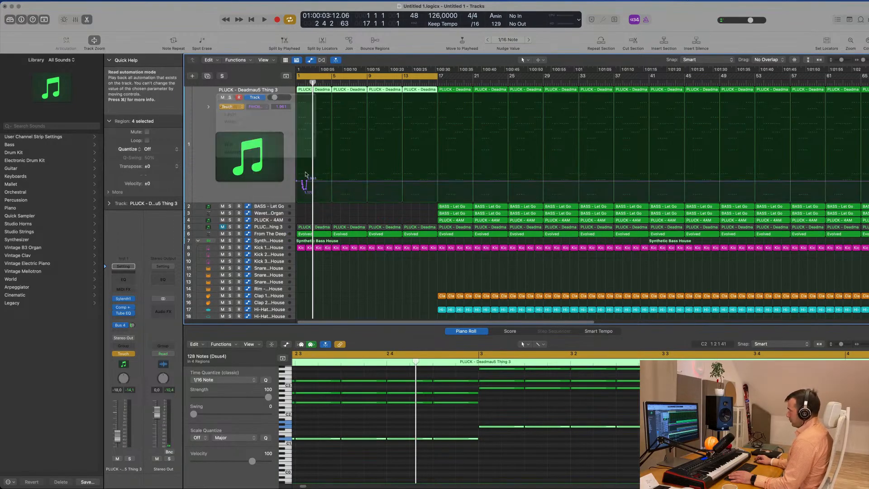
Step: Clear the recorded cutoff wiggle and draw a low cutoff ramp rising from bar 1 to bar 5
drag(307, 181, 295, 183)
click(335, 182)
key(space)
key(space)
drag(299, 180, 299, 200)
key(space)
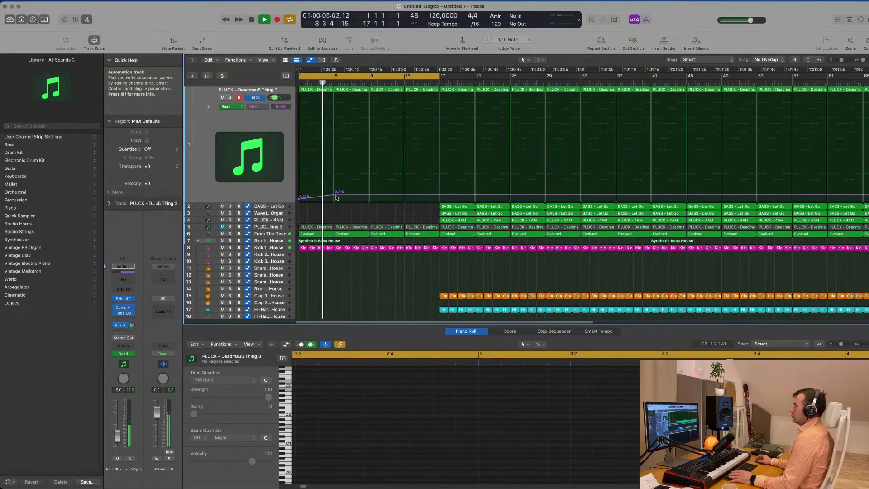
Step: Continue the pluck's cutoff ramp up to a point at bar 9 with a value of about 1.506
scroll(344, 185, down, 3)
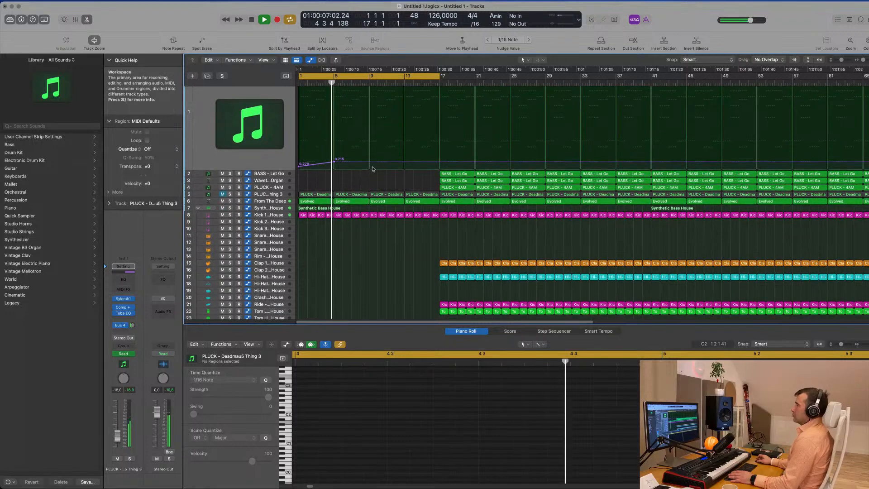
drag(369, 164, 368, 155)
key(space)
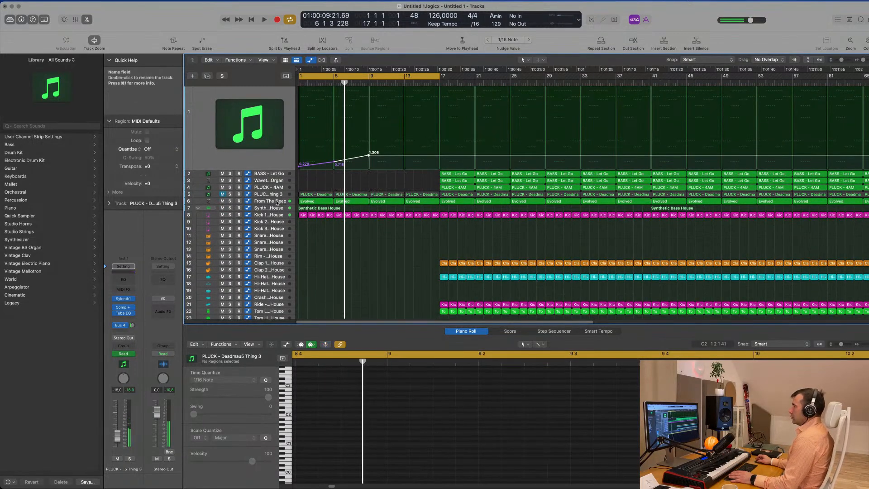
Step: Turn down the Alchemy perform knob beside Delay to about 11.4% on the From The Deep track and move the plug-in window aside
click(279, 202)
key(space)
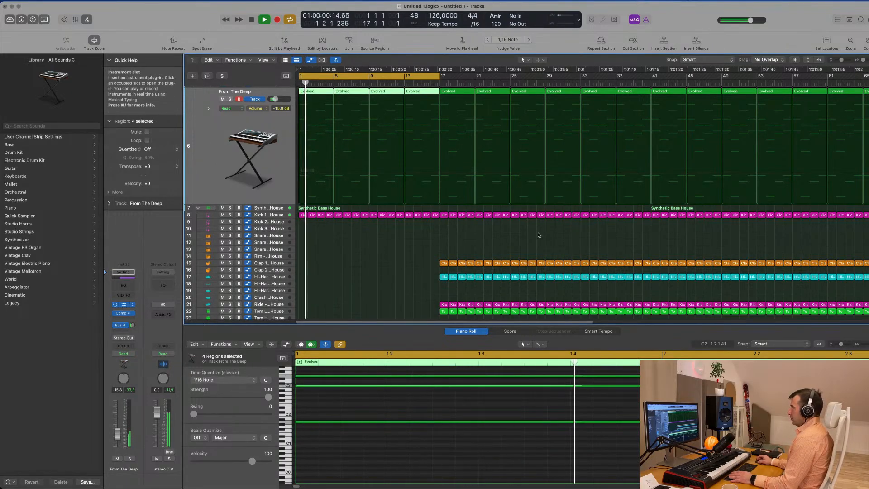
key(space)
key(space)
drag(669, 340, 668, 360)
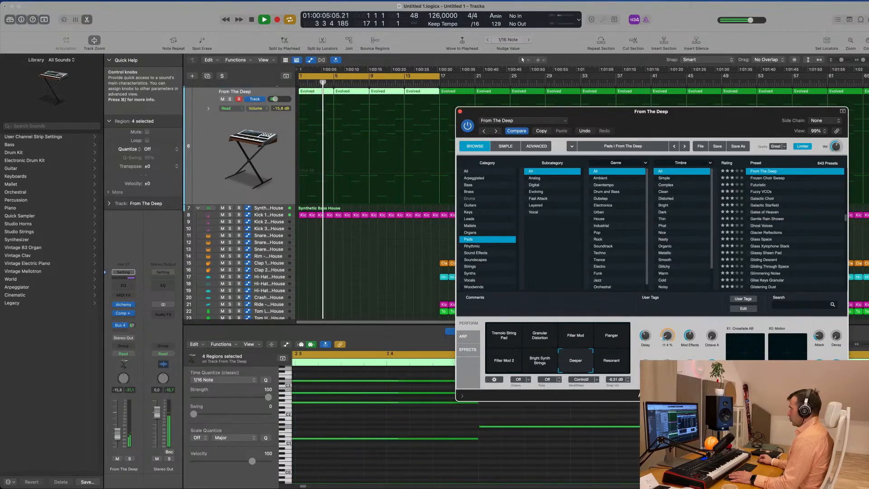
drag(678, 120, 680, 231)
Step: Compare the intro with and without the From The Deep pad by muting and unmuting its track during playback
key(Return)
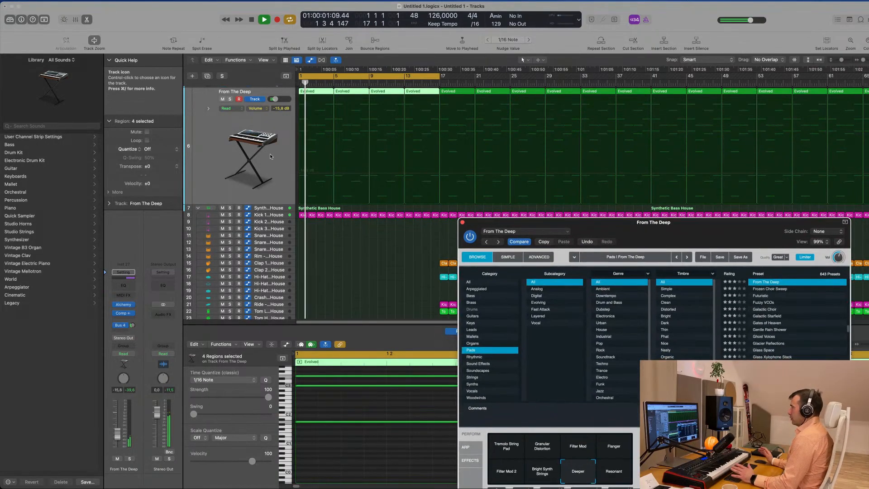
scroll(320, 155, up, 3)
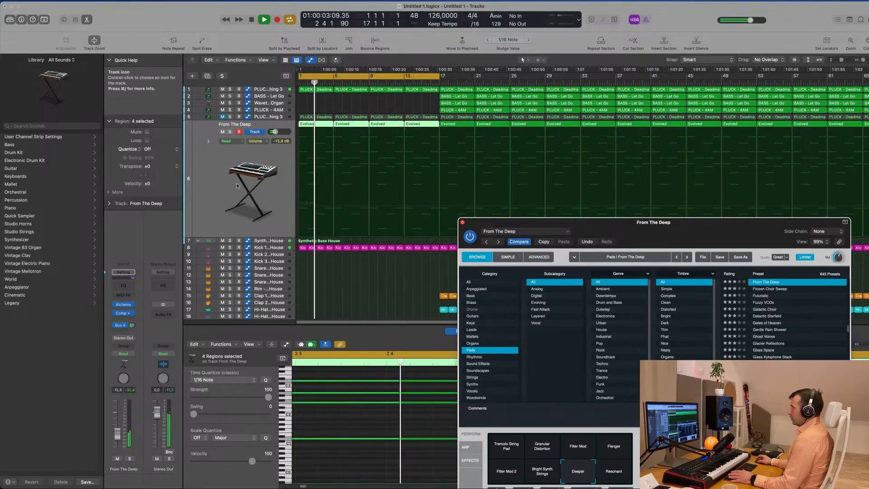
key(space)
click(217, 200)
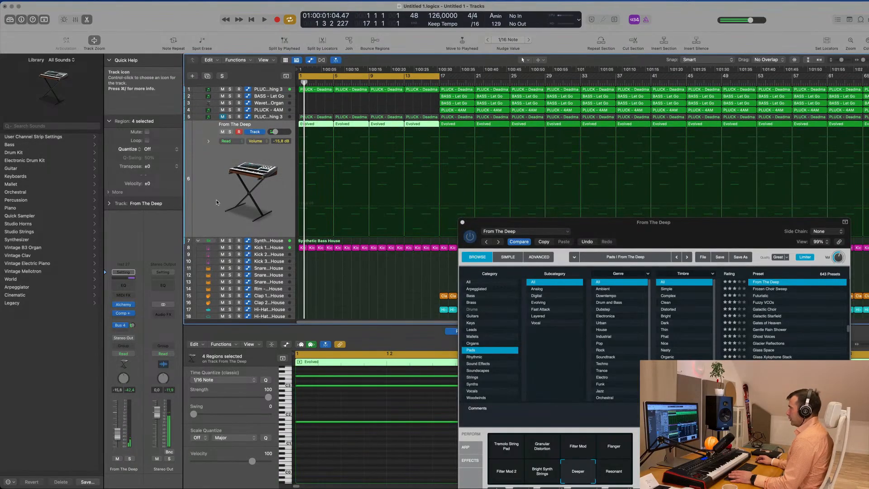
click(132, 357)
click(211, 266)
click(222, 131)
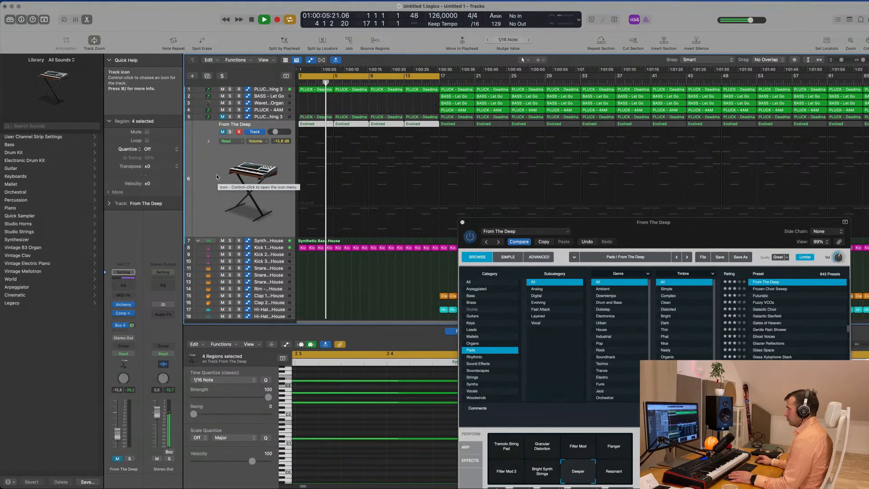
click(222, 132)
Step: Delete the first two Evolved regions on the From The Deep track so the pad enters at bar 9
key(space)
click(349, 103)
click(317, 125)
key(Delete)
click(347, 125)
key(Delete)
scroll(328, 111, up, 1)
key(space)
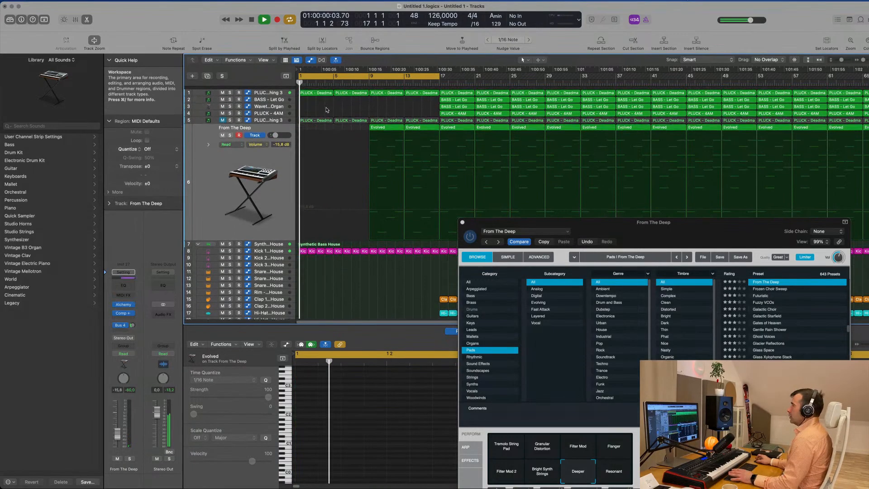
Step: Remove the bar 5 point from the pluck's cutoff automation and raise the bar 9 point to about 1.492
click(267, 92)
key(space)
key(space)
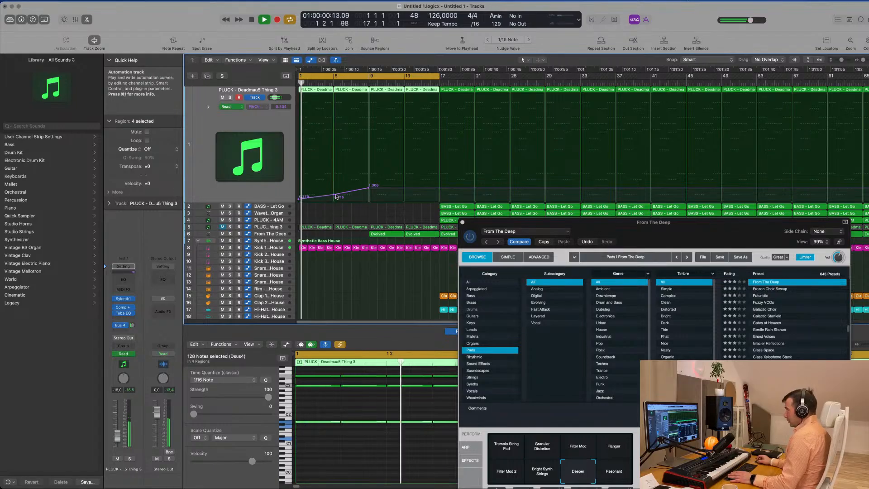
click(335, 196)
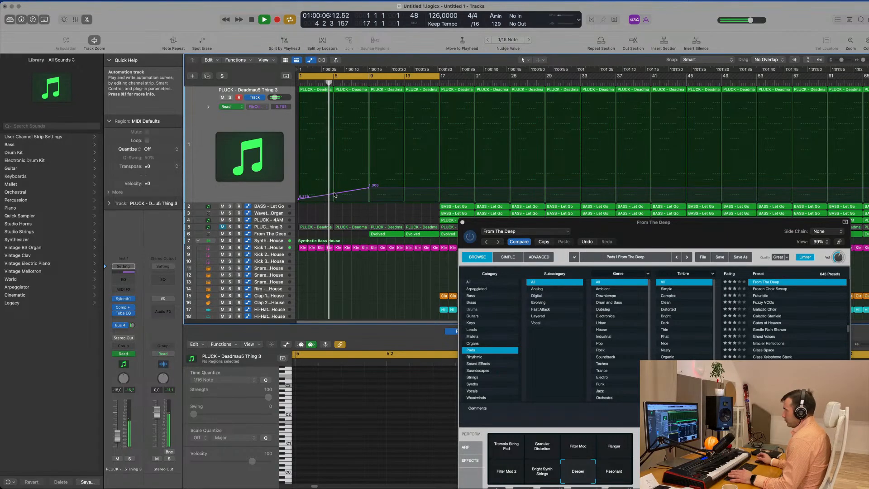
key(space)
drag(369, 189, 369, 186)
Step: Set the first pluck track to Touch automation and nudge its Bus 4 send to bring up the send lane, undoing the level change
click(250, 122)
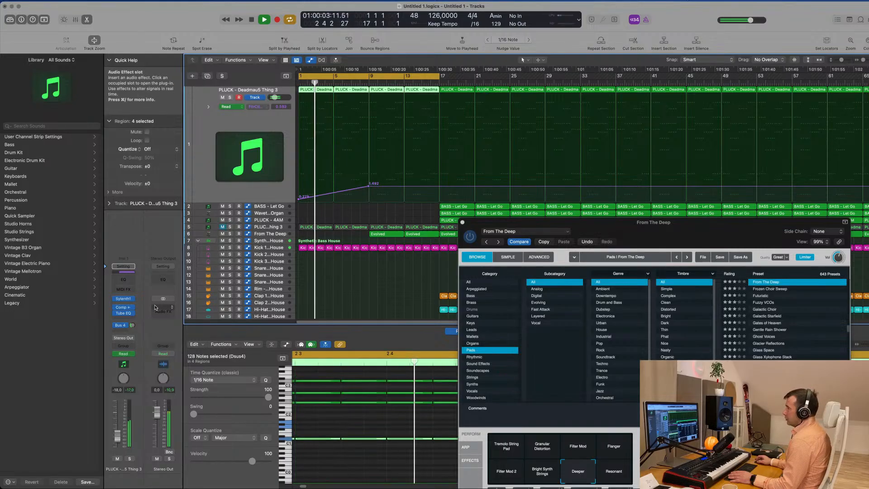
click(132, 358)
click(127, 365)
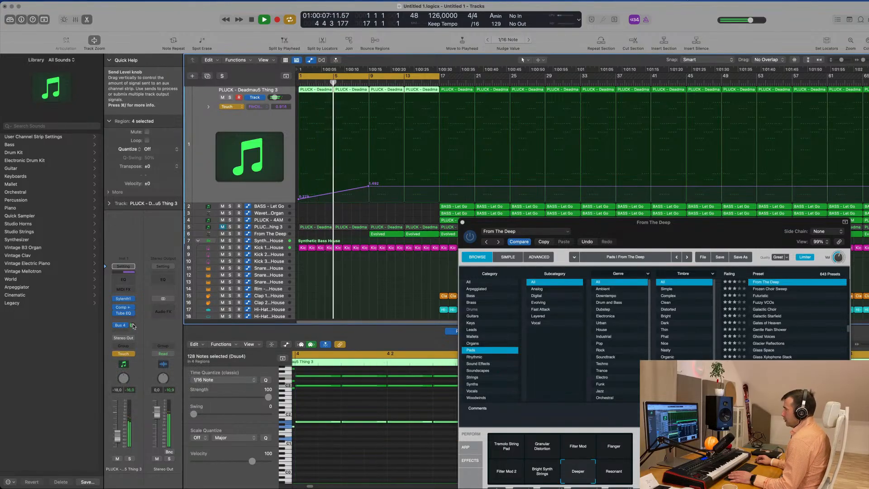
drag(133, 326, 132, 327)
key(space)
key(super+z)
Step: Draw a Bus 4 send automation ramp on the pluck from about -30 dB at bar 1 to -11.7 dB at bar 9
click(349, 162)
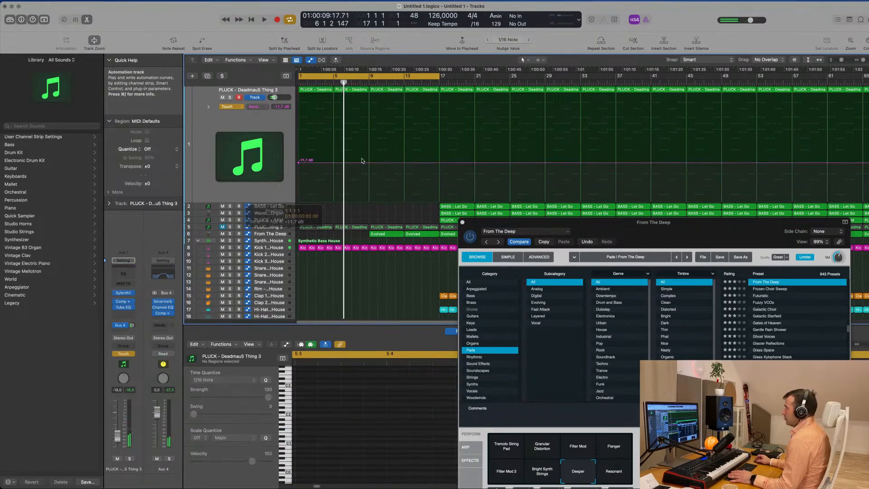
click(298, 163)
key(space)
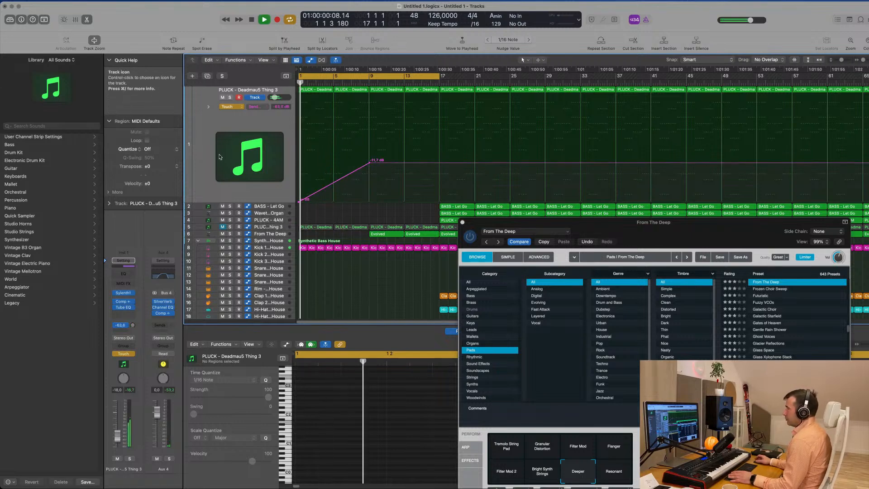
key(space)
drag(299, 204, 300, 190)
key(space)
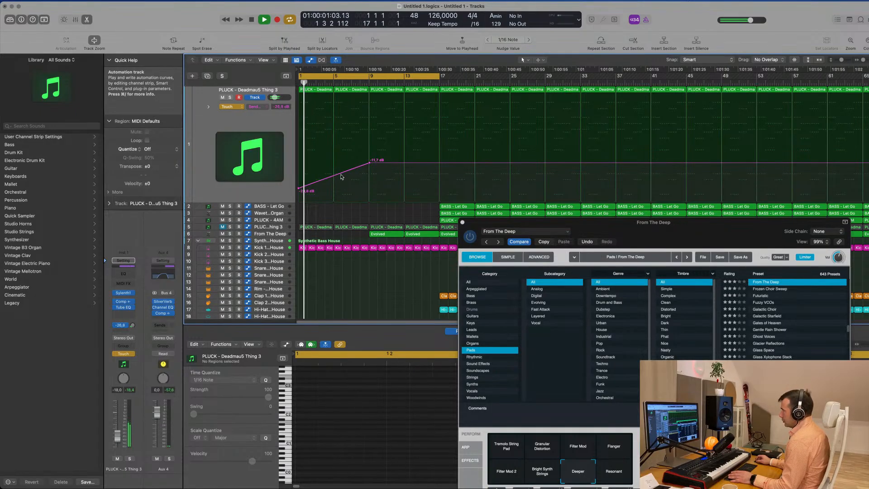
Step: Lower the pluck's bar 9 send point to -16.4 dB and drop the send to -22.0 dB right after it
drag(369, 164, 370, 173)
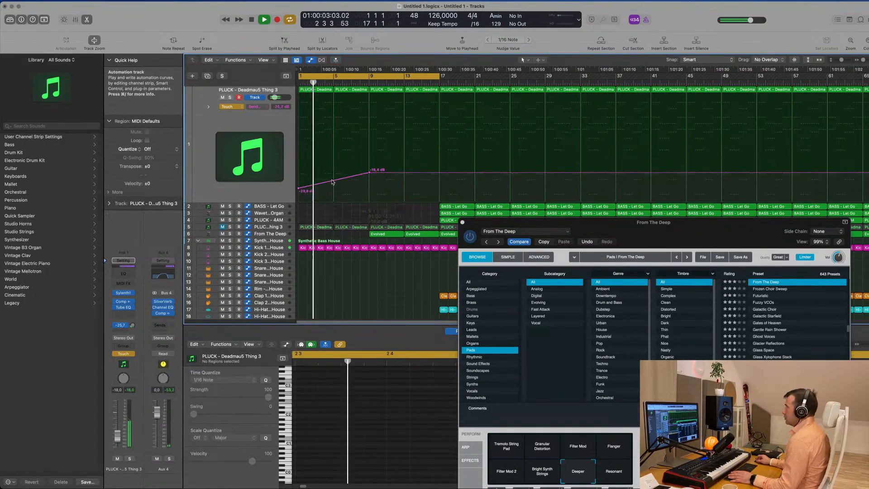
click(368, 173)
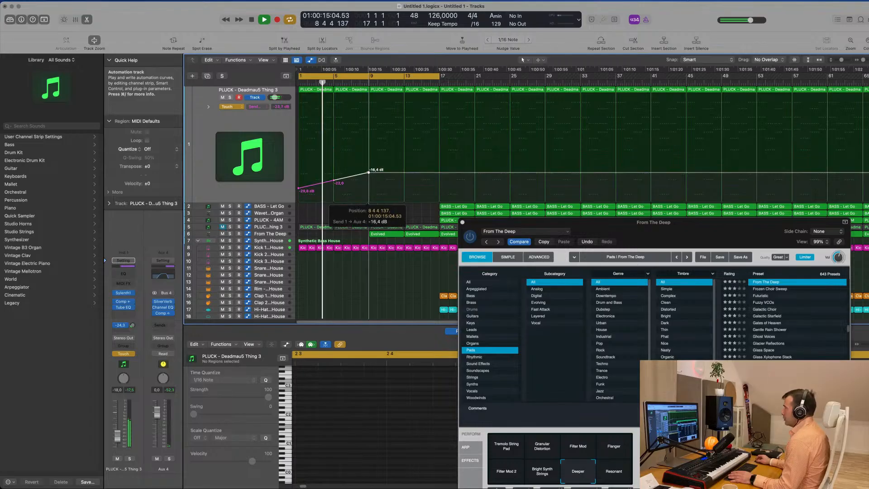
drag(371, 173, 372, 183)
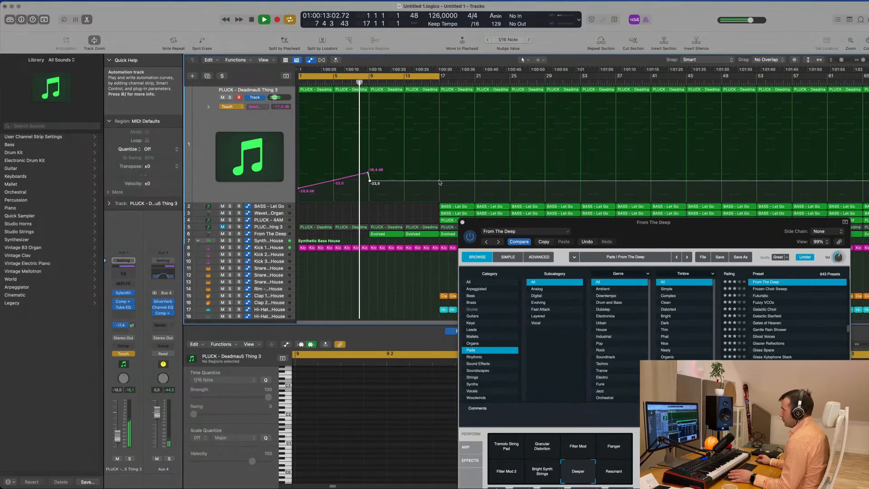
Step: Raise the pluck's Bus 4 send automation at bar 17 to -16.5 dB
drag(439, 182, 439, 168)
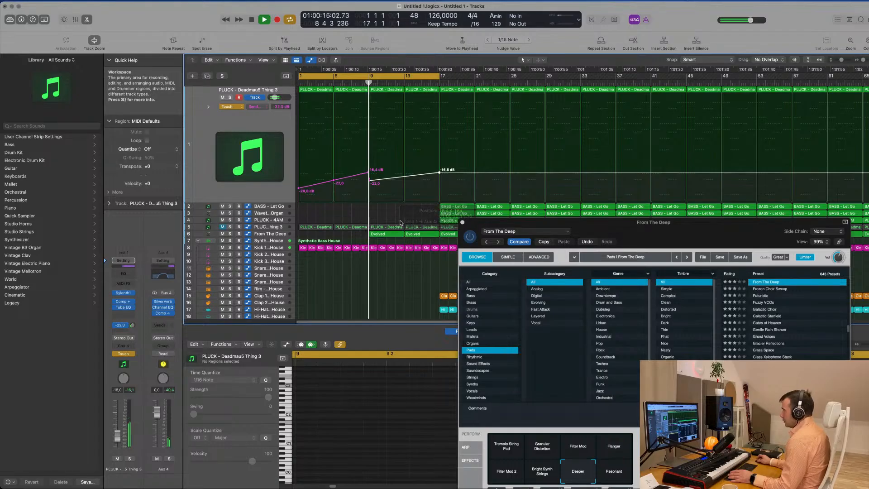
Step: Copy the last kick note in the bar 8 Kick 1 region to add an extra hit shortly after it
scroll(400, 198, down, 1)
scroll(400, 198, down, 5)
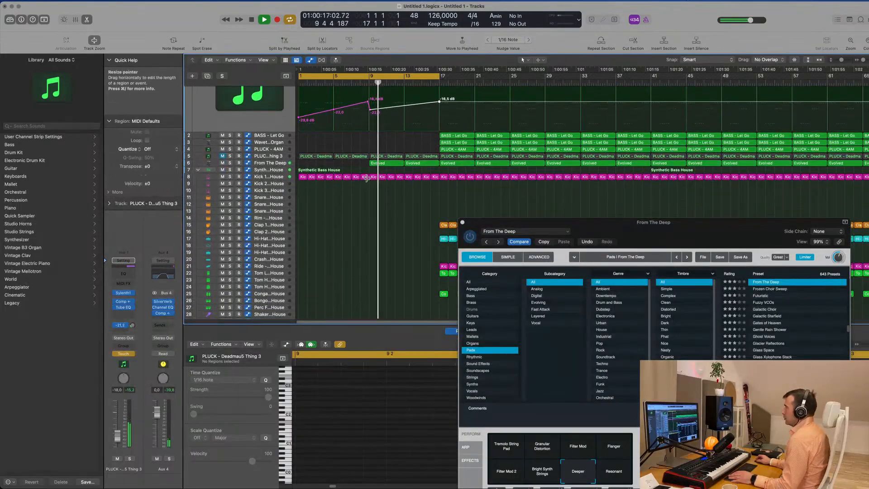
click(364, 177)
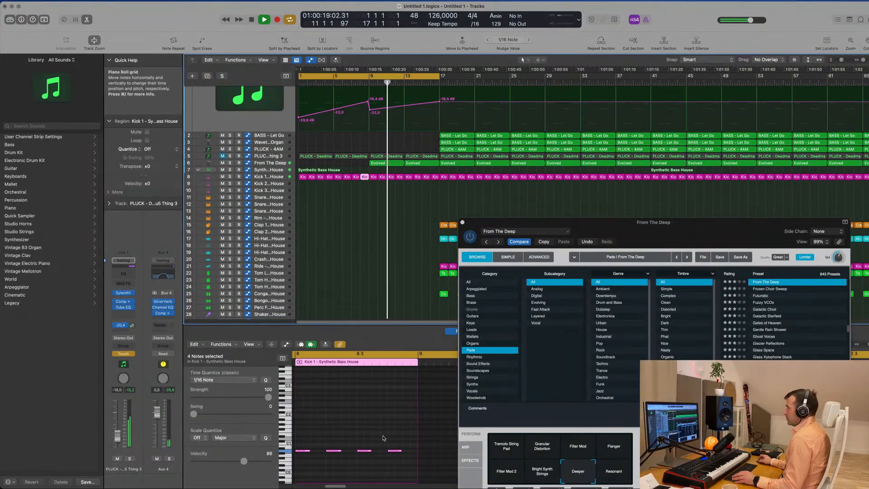
click(387, 449)
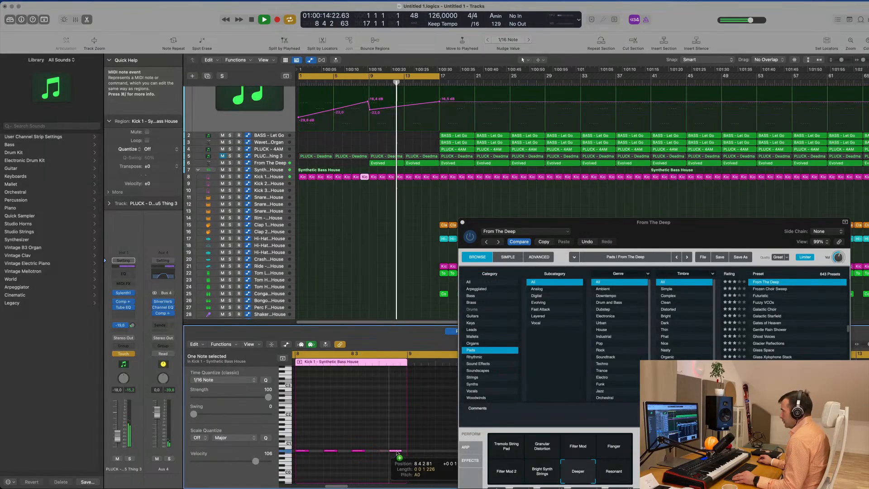
key(Return)
scroll(381, 197, up, 2)
Step: Move the From The Deep window aside and copy the bar 17 closed hi-hat region to the Crash track at bar 1
drag(548, 219, 658, 210)
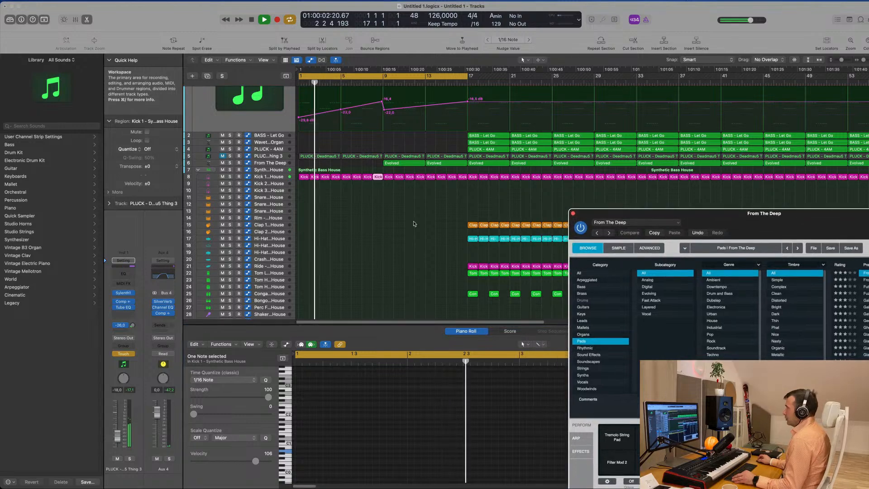
scroll(339, 232, down, 5)
scroll(339, 232, down, 3)
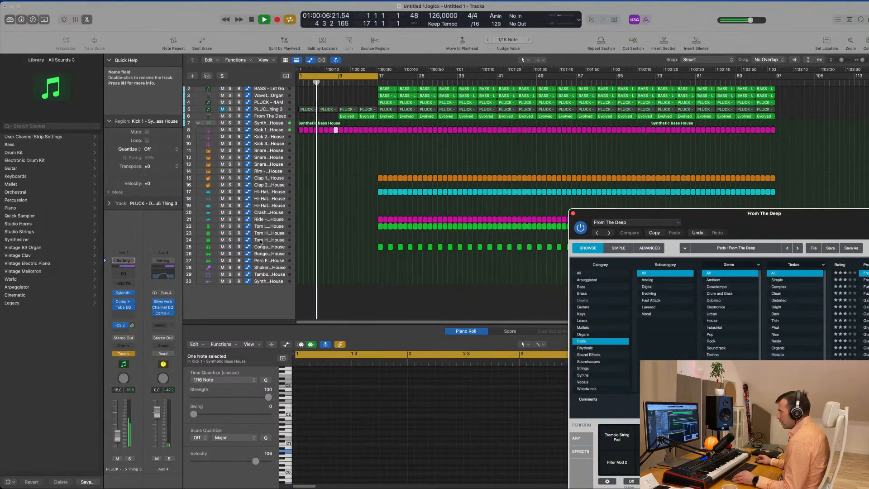
drag(380, 192, 298, 214)
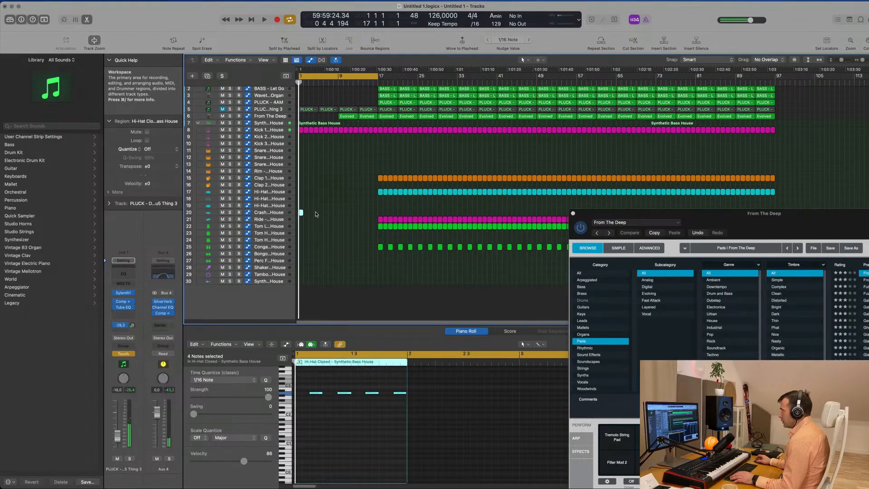
Step: Reduce the copied crash region to its first note and move that note to the start of bar 1
drag(342, 384, 398, 402)
key(Delete)
drag(312, 394, 298, 395)
scroll(304, 395, up, 3)
scroll(304, 395, up, 3)
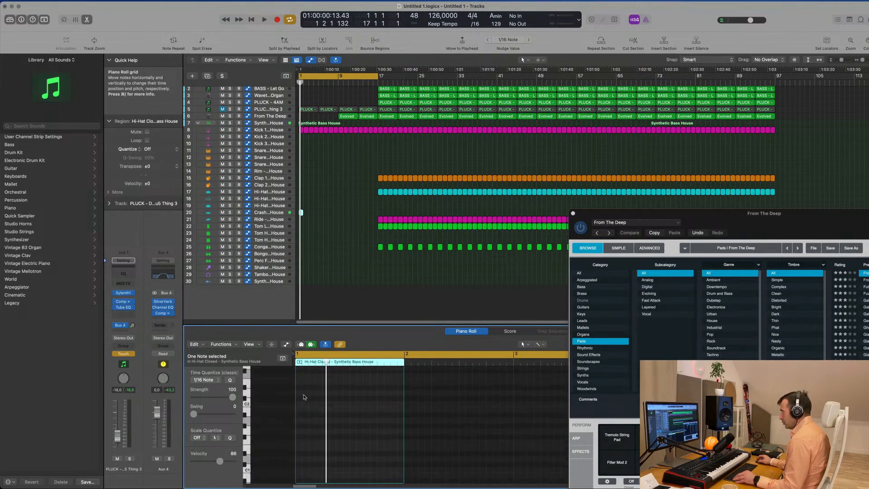
key(space)
Step: Lower the Crash track's volume to -21.0 dB while auditioning the hit at bar 1
click(268, 213)
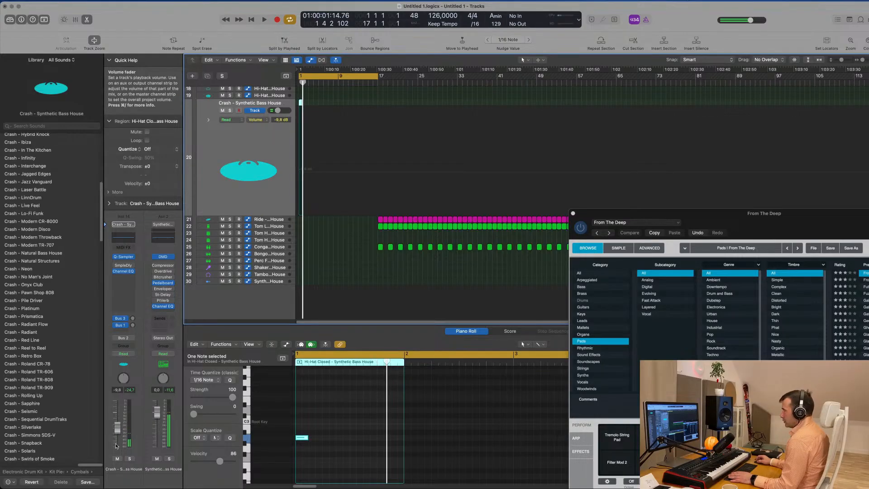
drag(117, 434, 117, 436)
key(space)
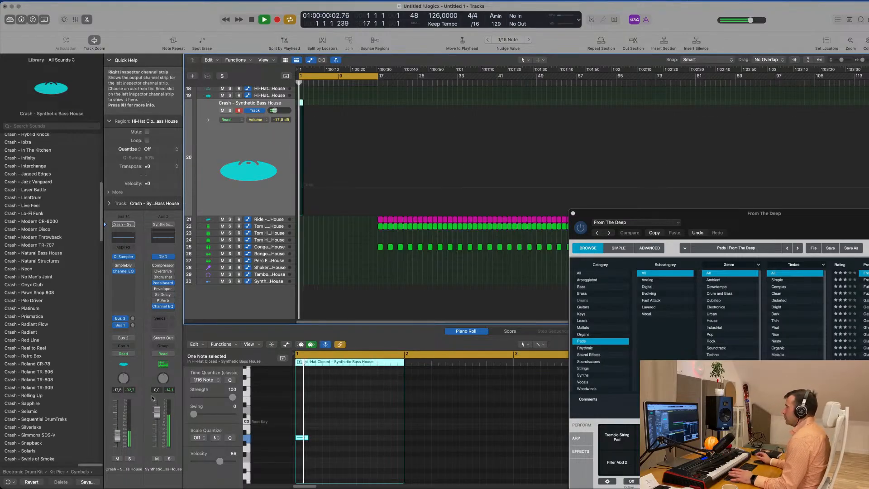
click(333, 265)
scroll(334, 266, up, 5)
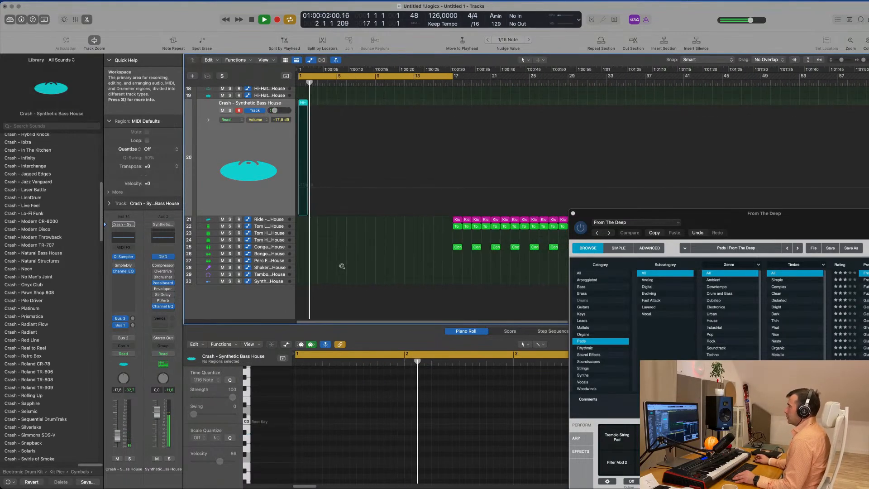
key(space)
key(space)
click(304, 103)
key(space)
key(space)
drag(118, 438, 119, 441)
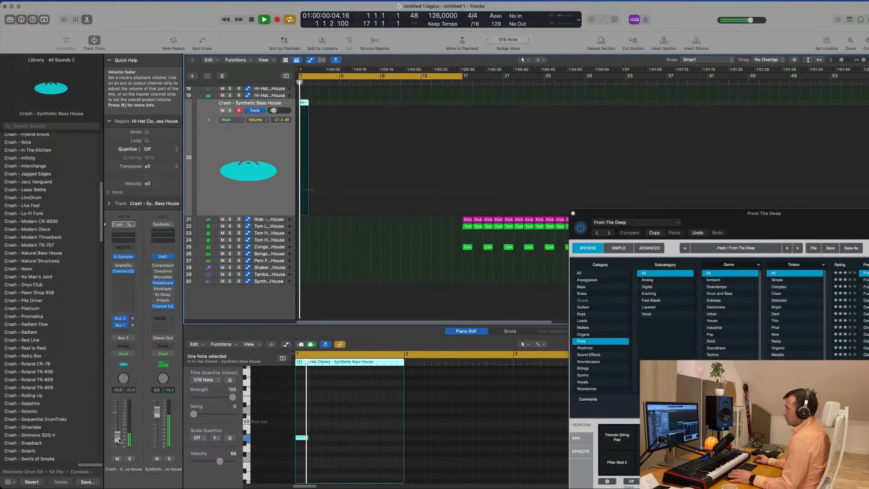
Step: Copy the crash region from bar 1 to bar 9 on the Crash track
scroll(364, 154, up, 5)
scroll(364, 153, up, 1)
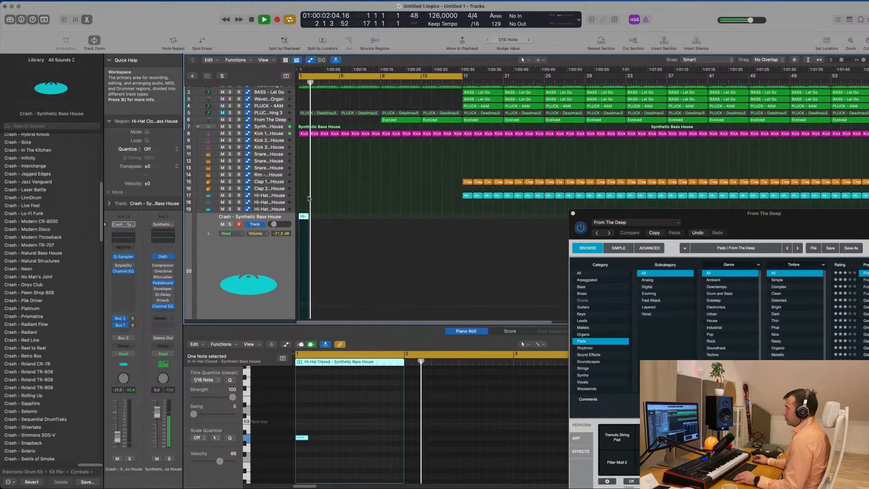
drag(304, 217, 386, 220)
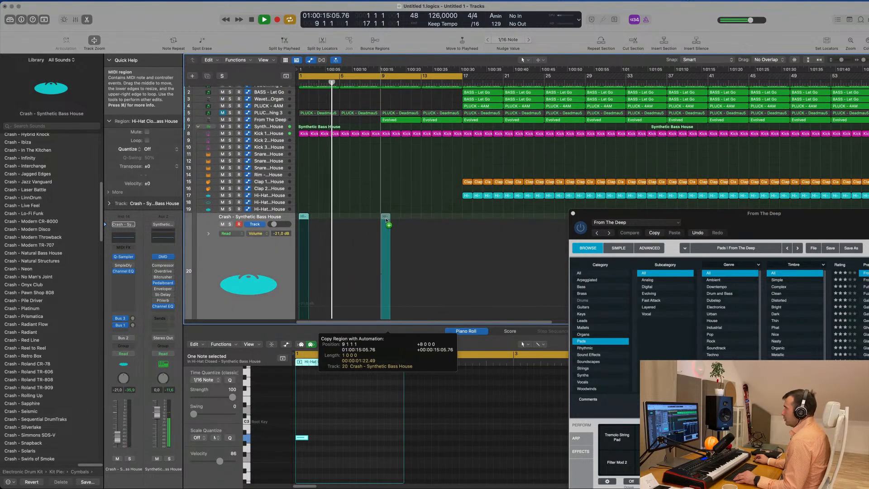
scroll(359, 190, down, 5)
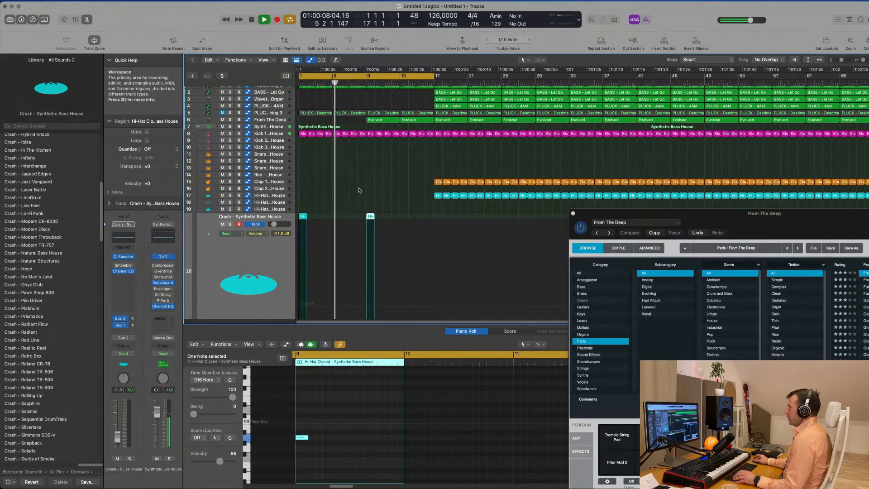
scroll(359, 190, up, 5)
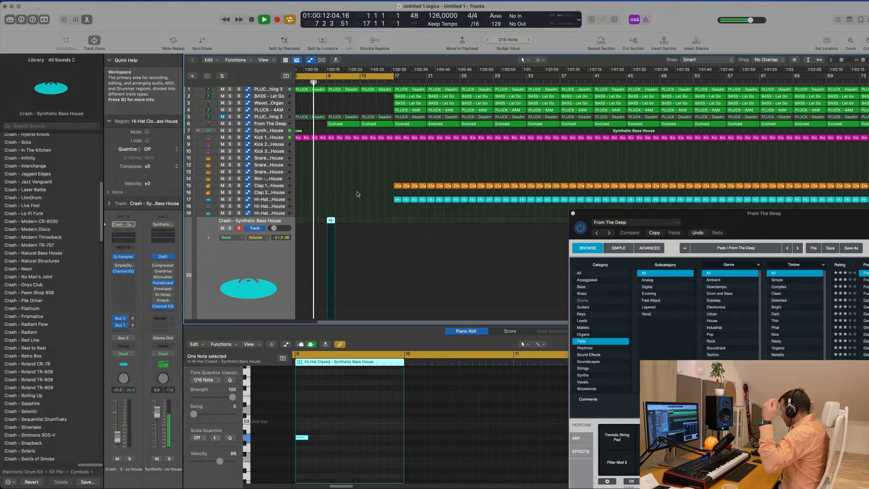
scroll(363, 191, down, 2)
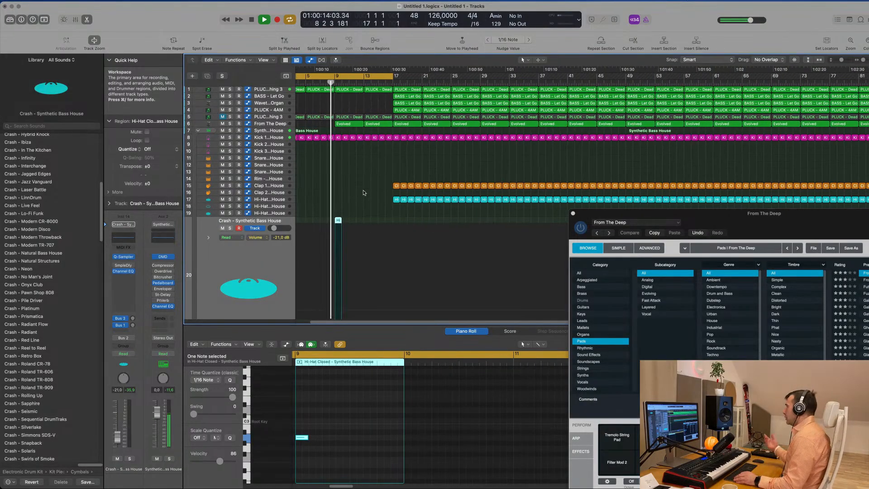
scroll(363, 192, up, 3)
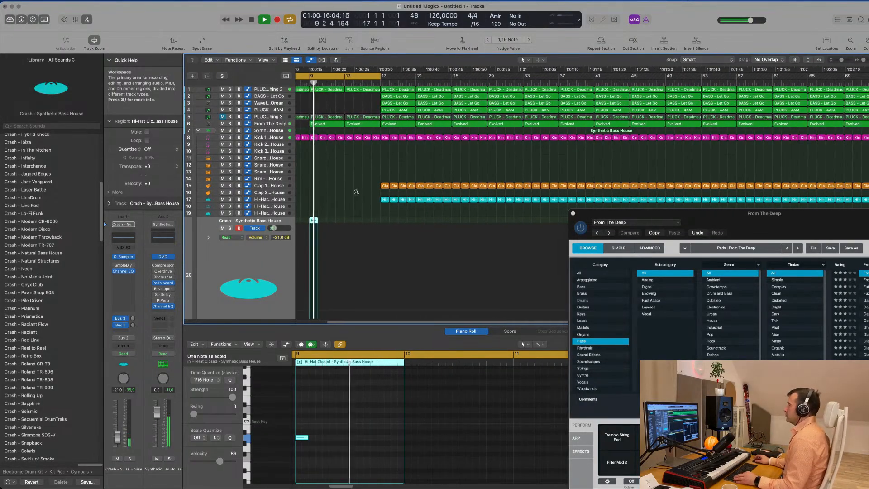
scroll(358, 195, left, 1)
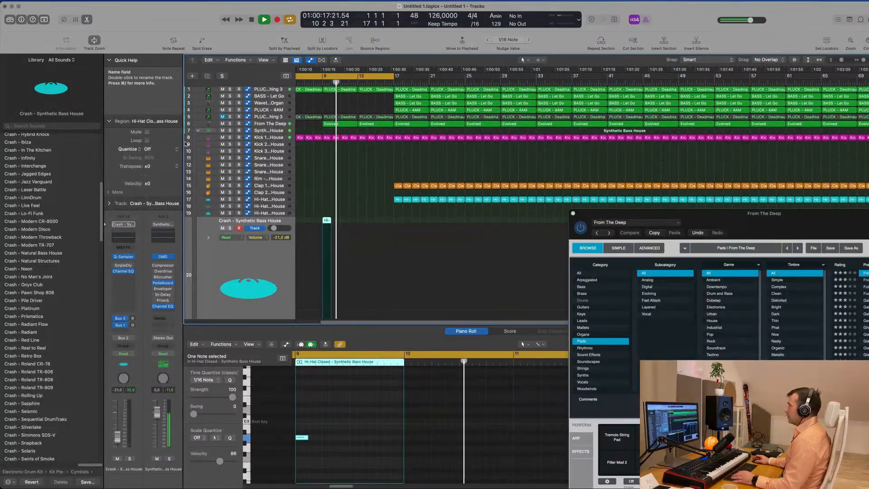
Step: Set the From The Deep track to Touch automation and draw a cutoff ramp from 10.3% at bar 9 to 40.8% at bar 17
click(190, 123)
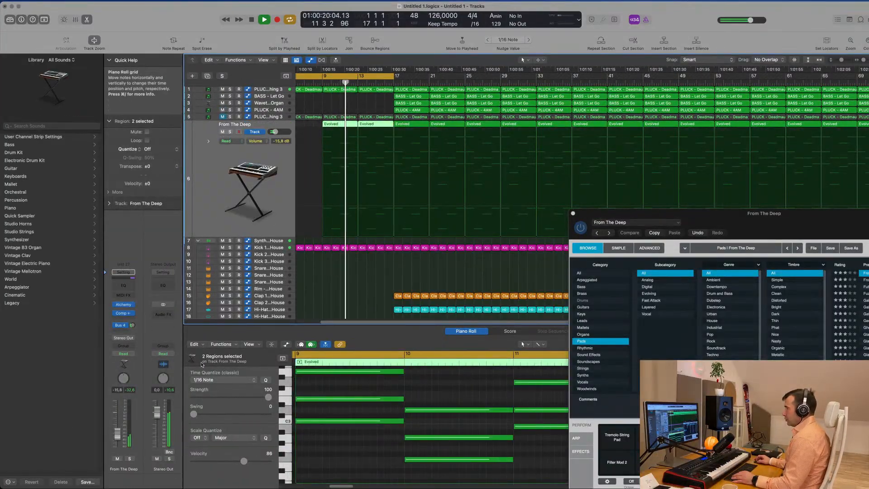
click(123, 353)
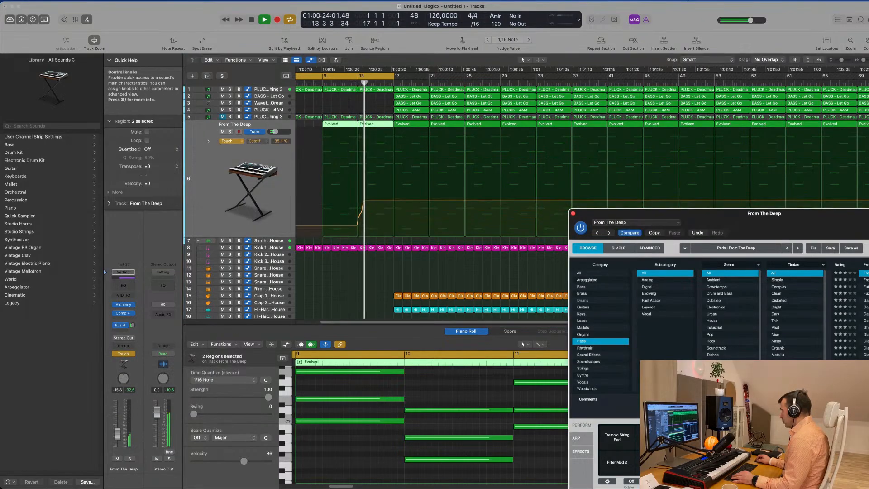
drag(368, 226, 353, 226)
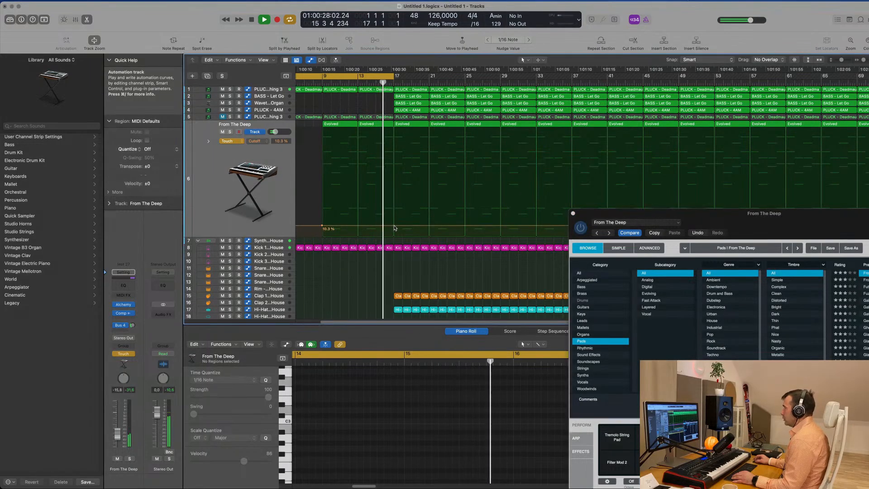
drag(395, 226, 395, 192)
scroll(395, 181, down, 1)
scroll(392, 144, up, 1)
scroll(392, 144, down, 1)
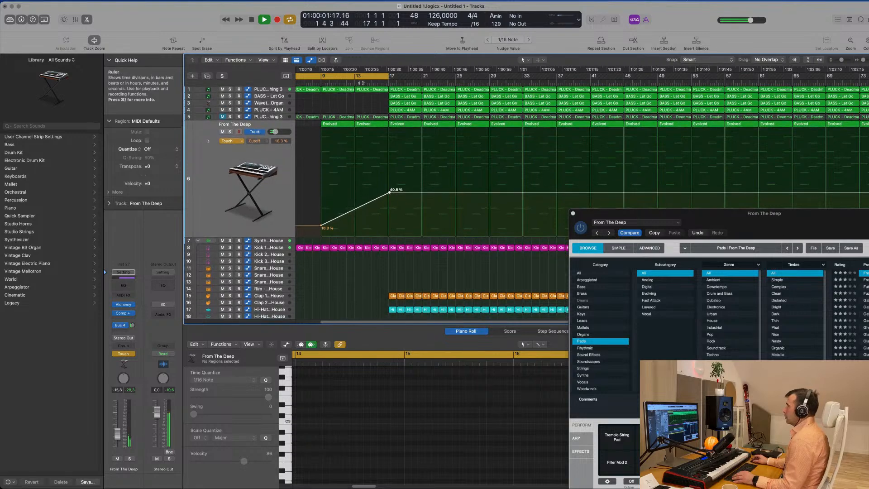
Step: Close the From The Deep instrument window
scroll(352, 84, down, 5)
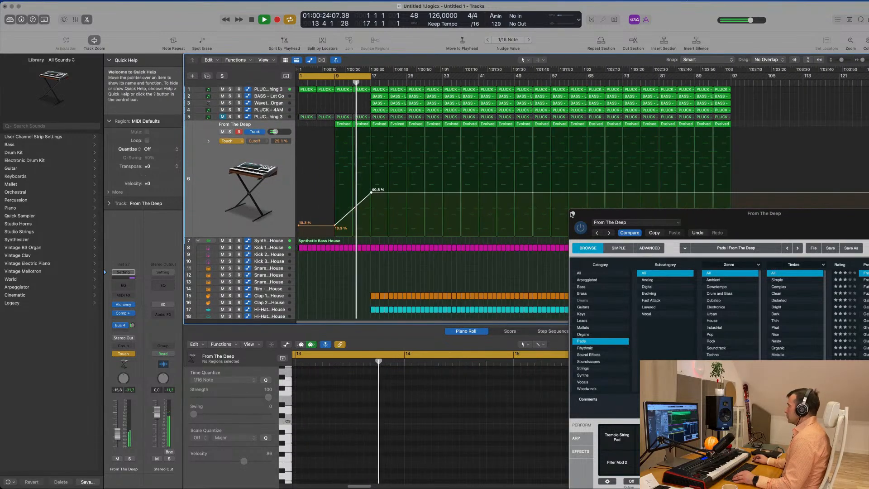
click(573, 213)
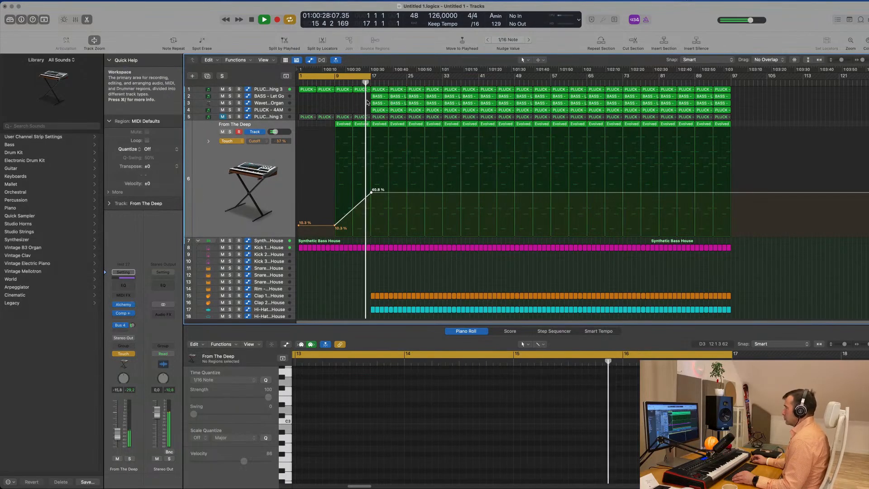
scroll(359, 102, up, 2)
scroll(369, 103, down, 2)
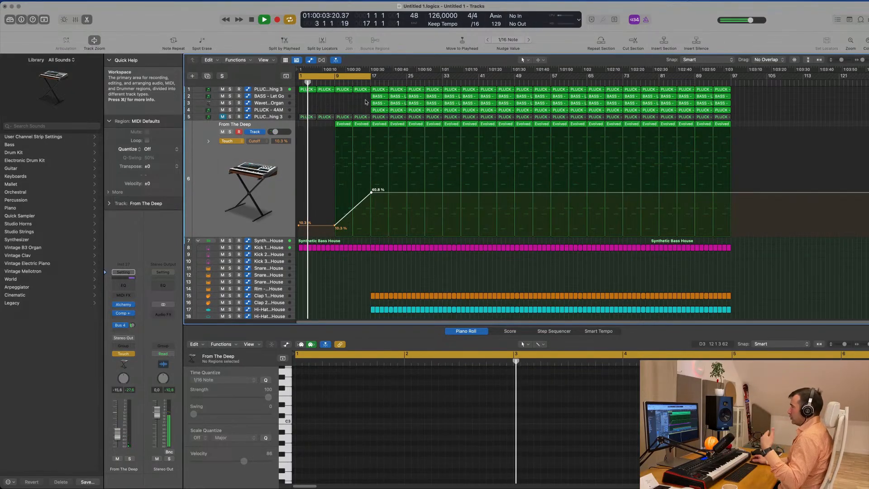
scroll(366, 104, up, 2)
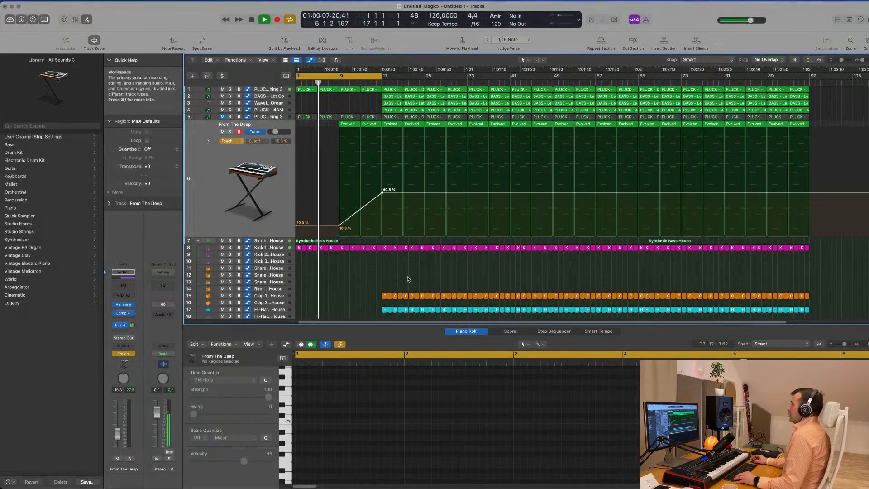
Step: Delete the clap, hi-hat, ride, tom and conga regions between bars 17 and 25
scroll(413, 263, down, 5)
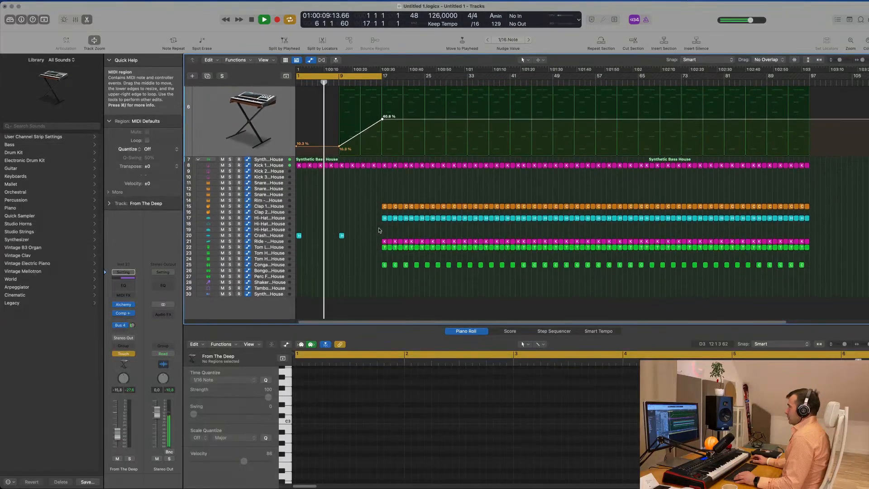
scroll(378, 231, down, 1)
drag(385, 191, 423, 280)
key(Delete)
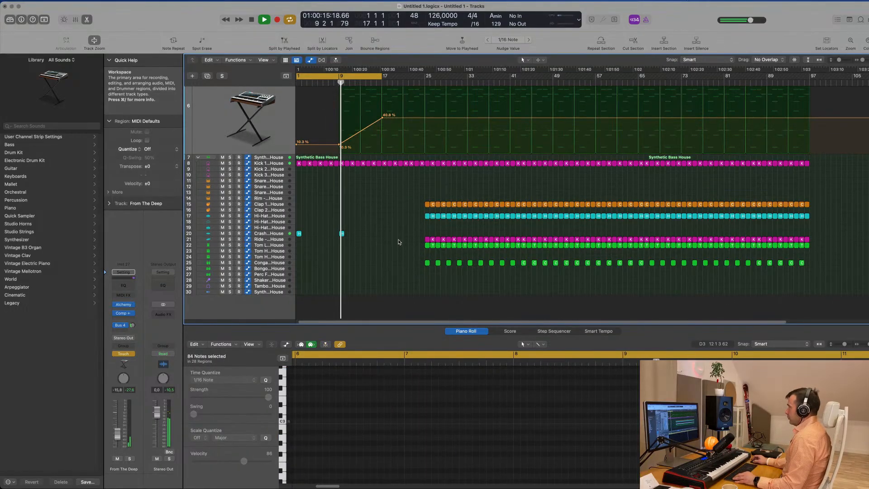
Step: Move the cycle range to bars 17 to 33 and stop playback
scroll(398, 242, up, 5)
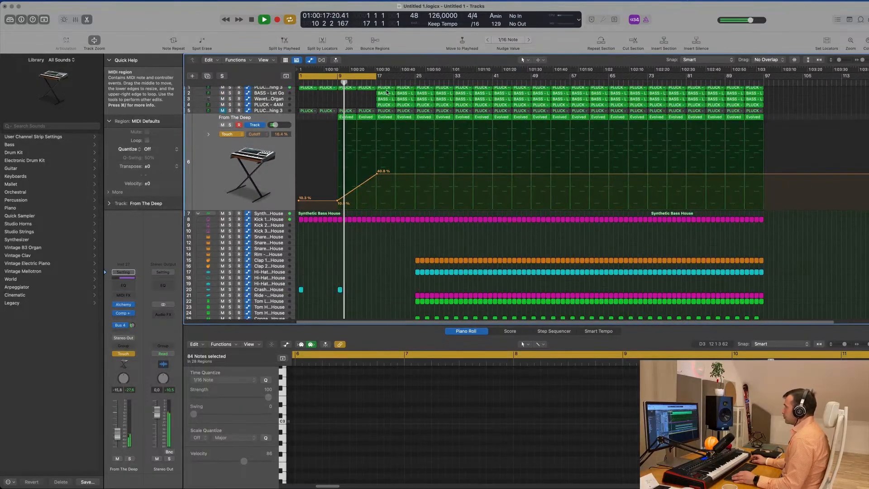
drag(378, 77, 447, 82)
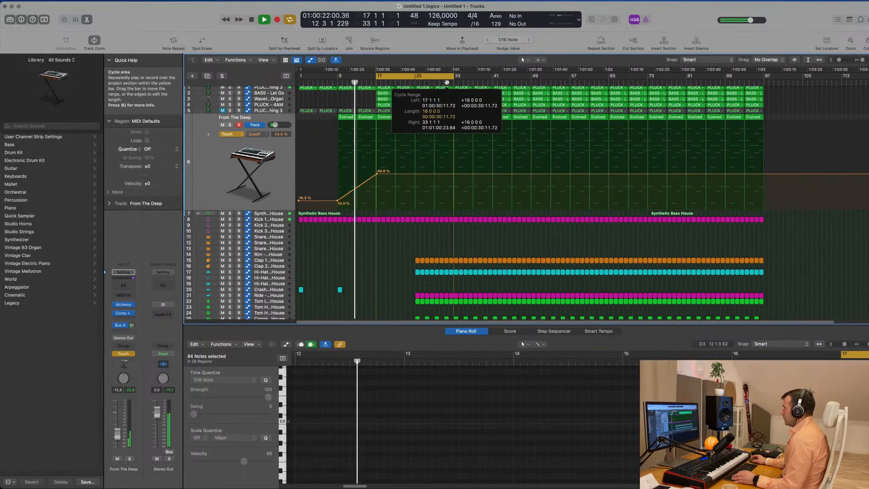
key(space)
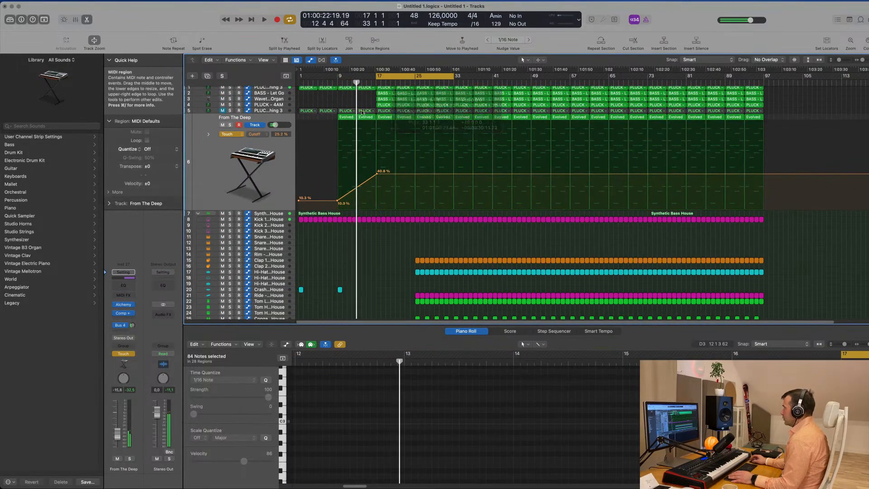
Step: Delete the four PLUCK - 4AM regions between bars 17 and 33 and play the section
click(282, 107)
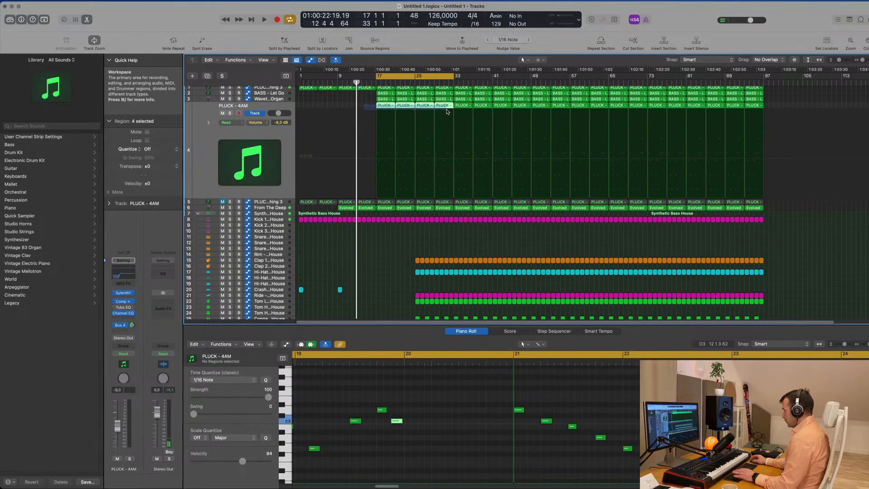
key(Delete)
key(space)
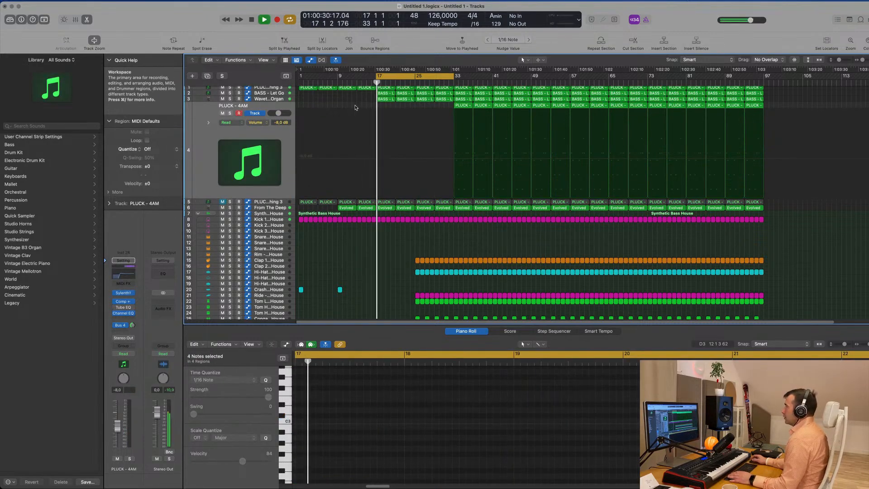
Step: Delete the four Wavetable Organ regions between bars 17 and 33 and resume playback
click(325, 101)
key(space)
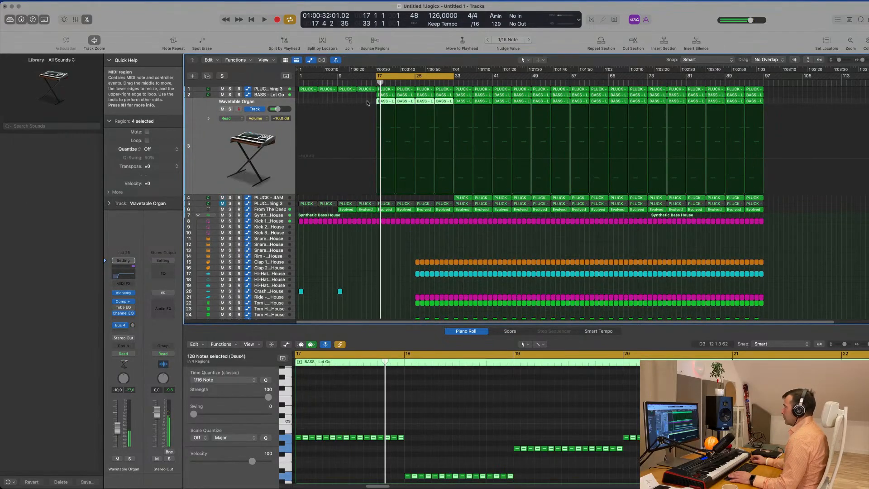
key(Delete)
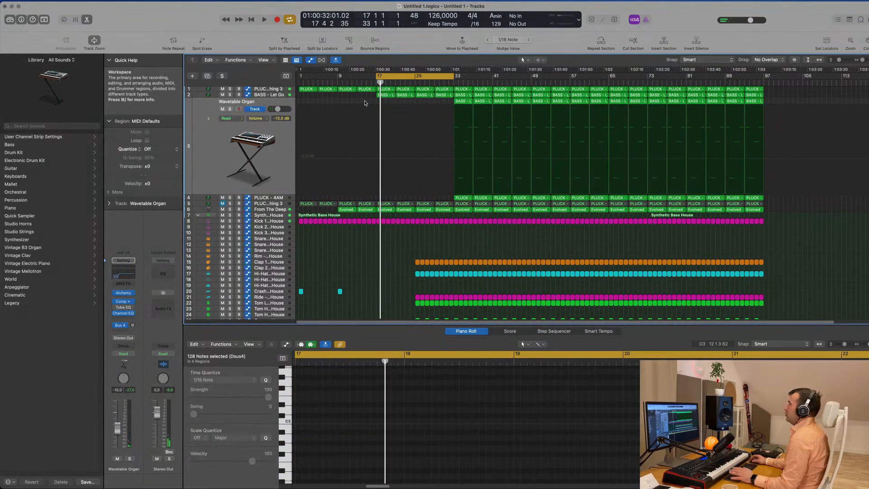
key(space)
Step: Shape the From The Deep cutoff automation into a peak of about 65% at bar 21 that falls back by bar 25, and stop playback
key(Up)
scroll(402, 228, down, 3)
key(super+Right)
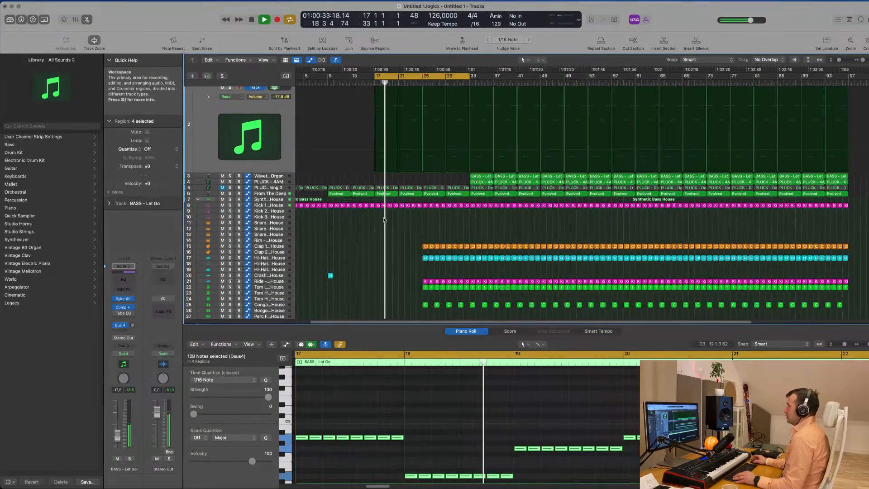
click(255, 193)
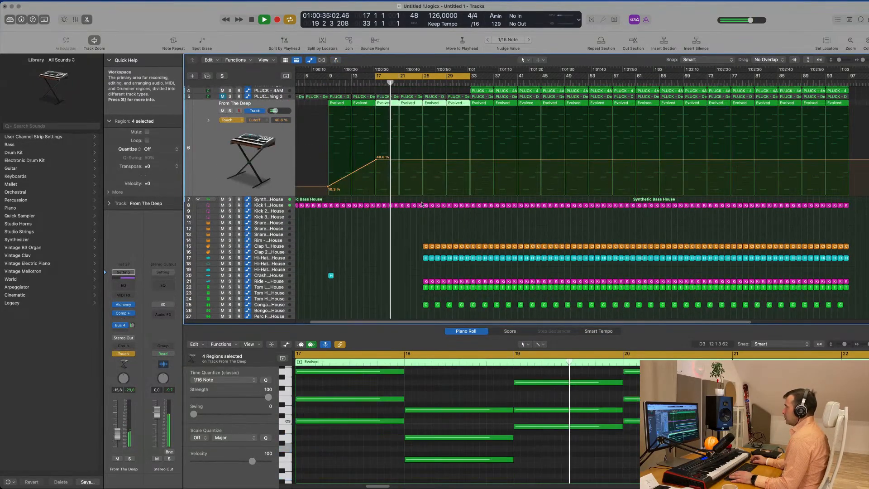
click(422, 162)
click(399, 159)
drag(399, 159, 399, 138)
scroll(281, 113, up, 3)
key(space)
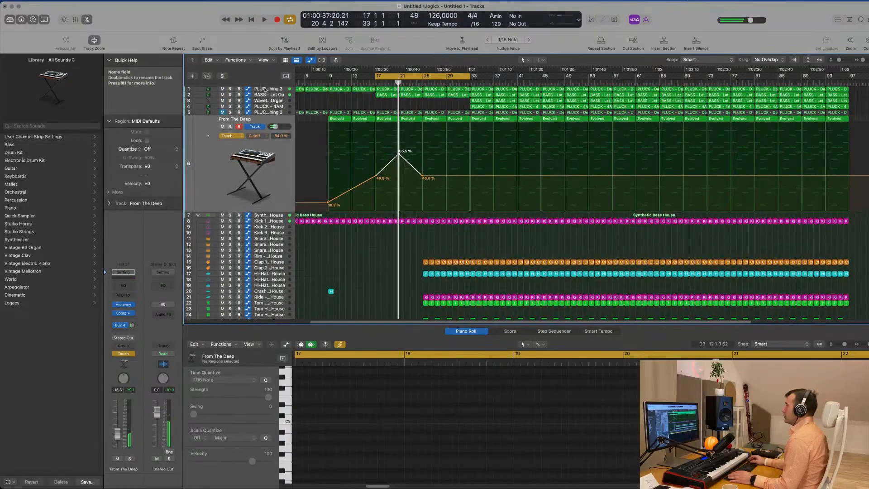
Step: Show the first pluck track's FilterCtl Cutoff automation in its own lane beneath the send automation and play the section
click(265, 89)
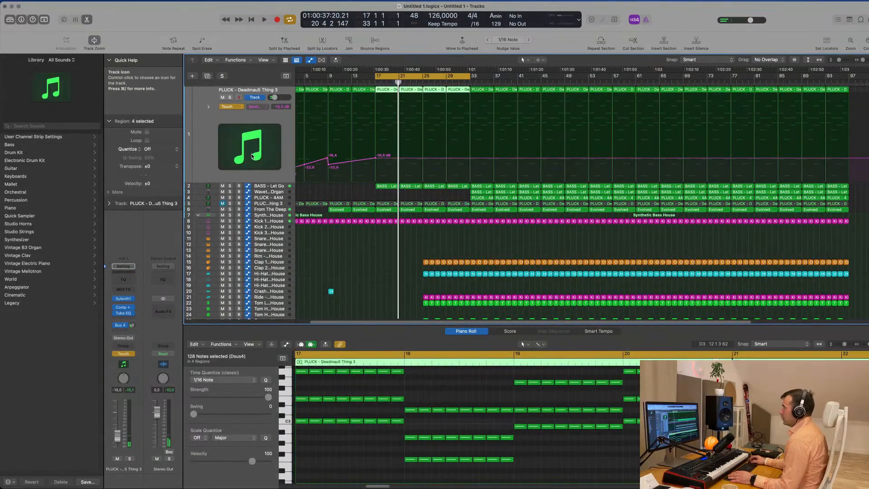
click(256, 107)
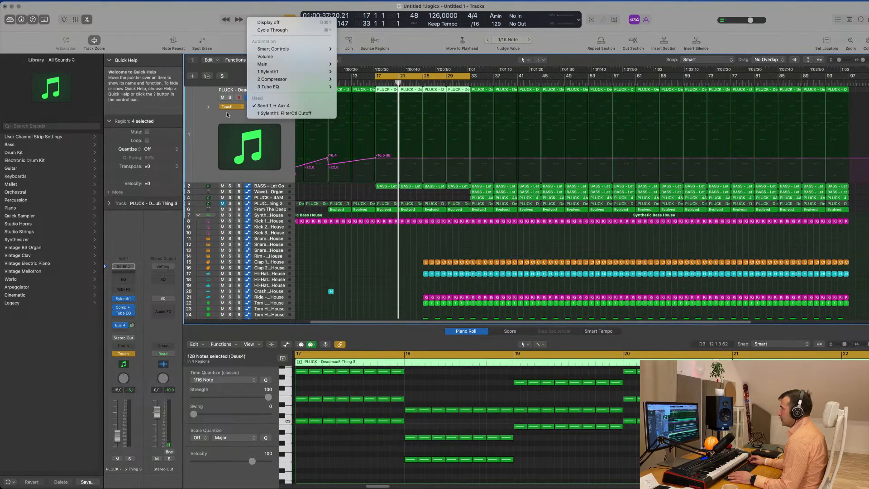
click(276, 114)
click(209, 107)
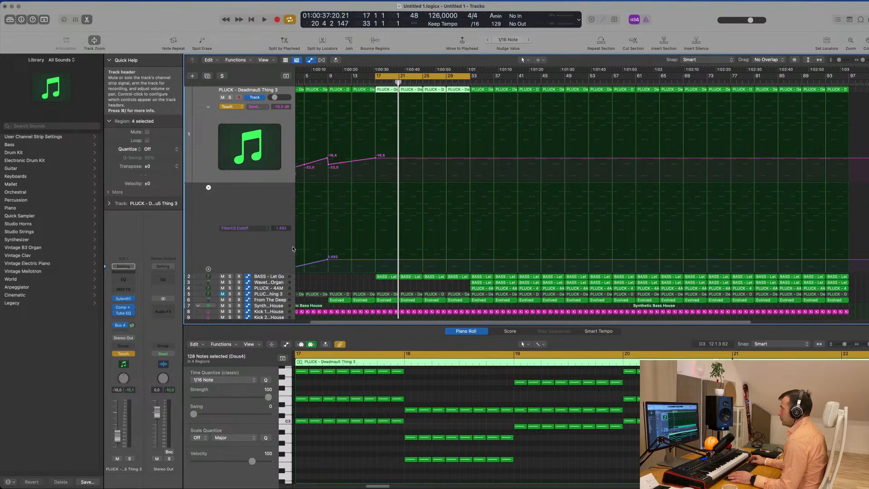
key(space)
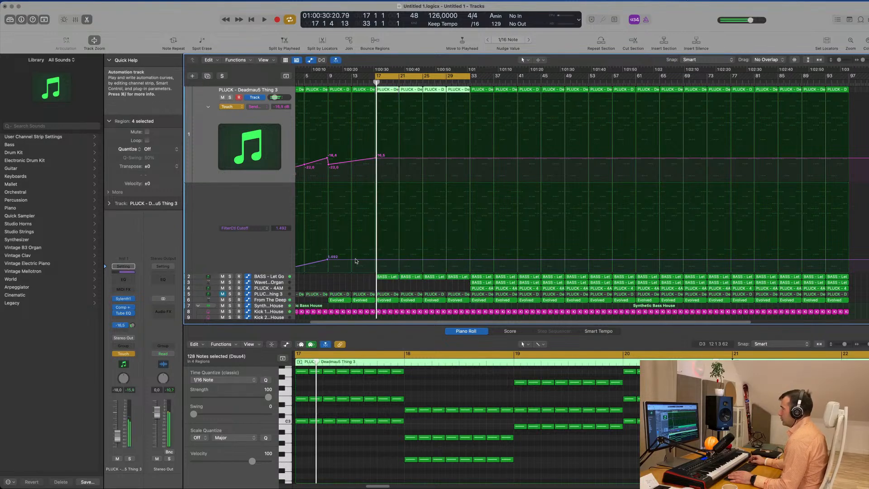
Step: Ramp the pluck's FilterCtl Cutoff from bar 13 up to about 3.7 at bar 17, and start the cycle range at bar 13
click(353, 259)
drag(375, 261, 376, 240)
drag(375, 78, 353, 77)
key(space)
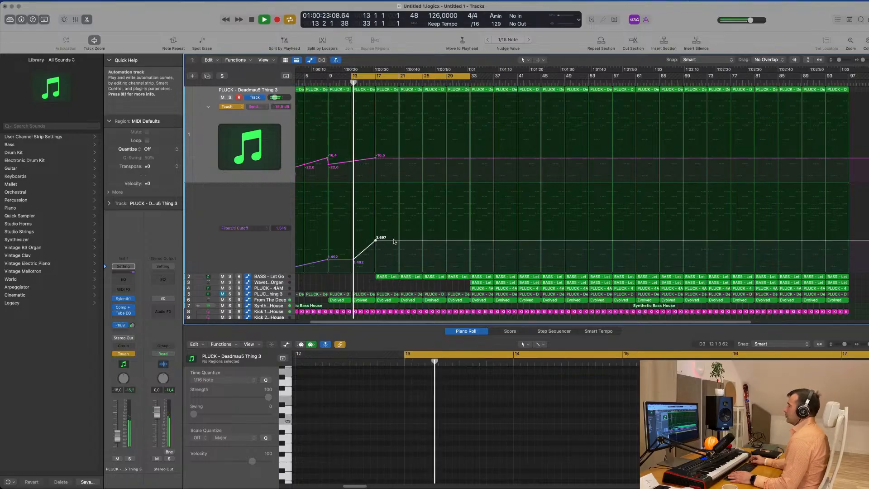
Step: Drop the pluck's filter cutoff to about 1.45 just after bar 17 and add a short send automation peak around bar 17
drag(375, 241, 377, 262)
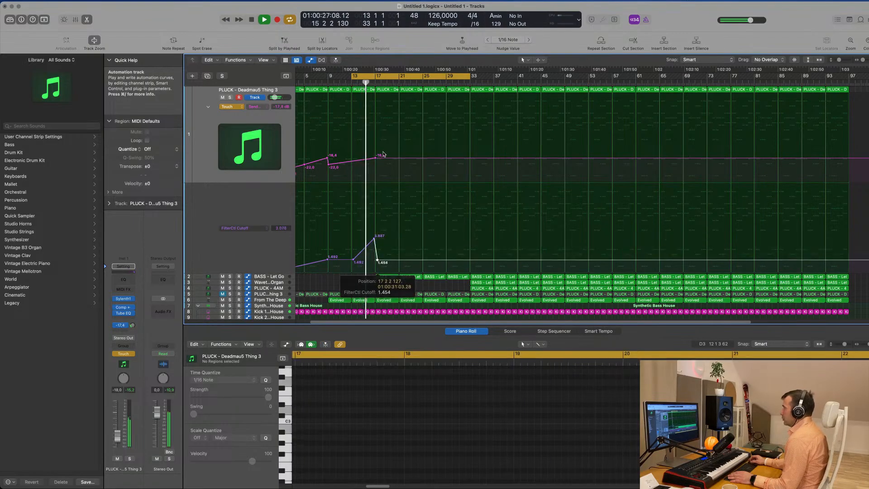
mouse_move(375, 159)
mouse_down()
mouse_move(375, 147)
mouse_move(381, 159)
mouse_up()
scroll(405, 173, down, 4)
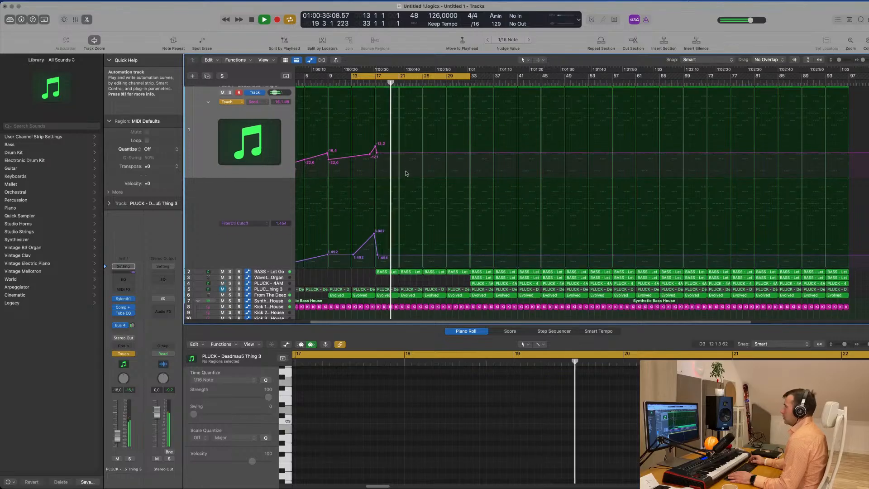
Step: Examine the arrangement of the synth and drum tracks around bars 13 to 33 while the section plays
key(super+Left)
scroll(425, 185, up, 2)
scroll(425, 187, down, 5)
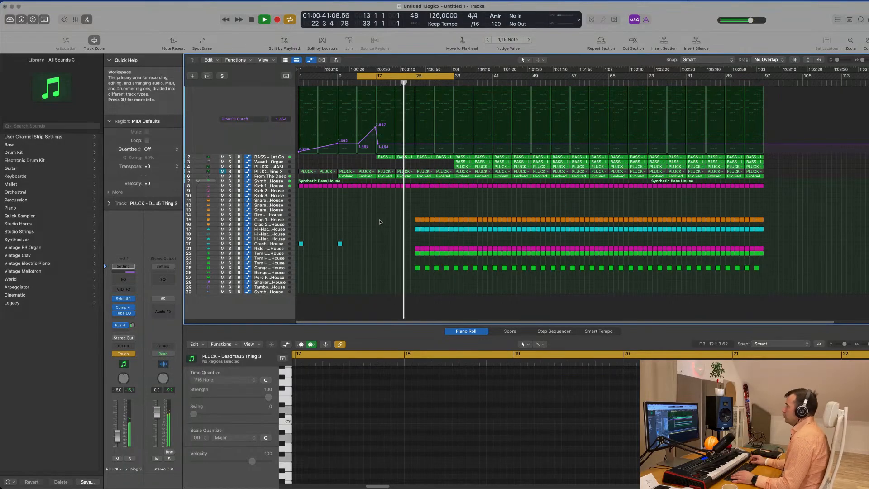
key(super+Right)
key(super+Right)
key(super+Right)
key(super+Right)
key(super+Left)
key(super+Left)
key(super+Left)
key(super+Left)
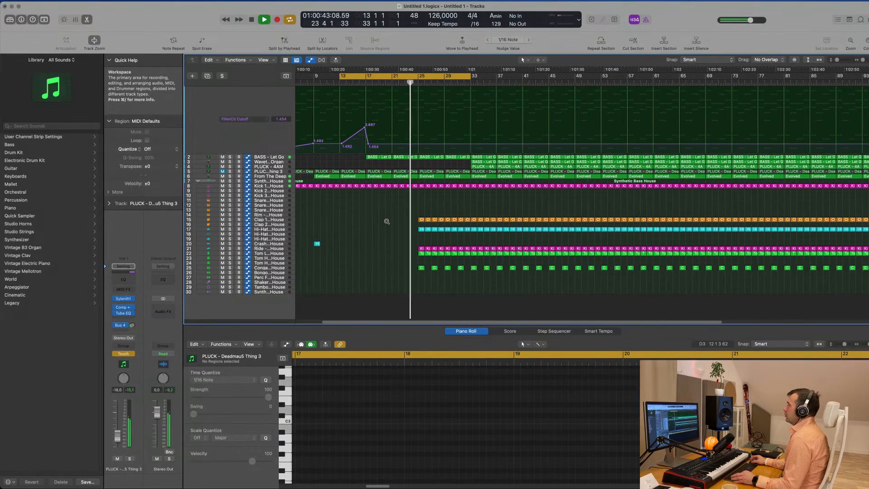
Step: Select the Conga track with its regions between bars 25 and 33
key(super+Right)
key(super+Right)
key(super+Right)
key(super+Right)
key(super+Left)
scroll(403, 224, left, 3)
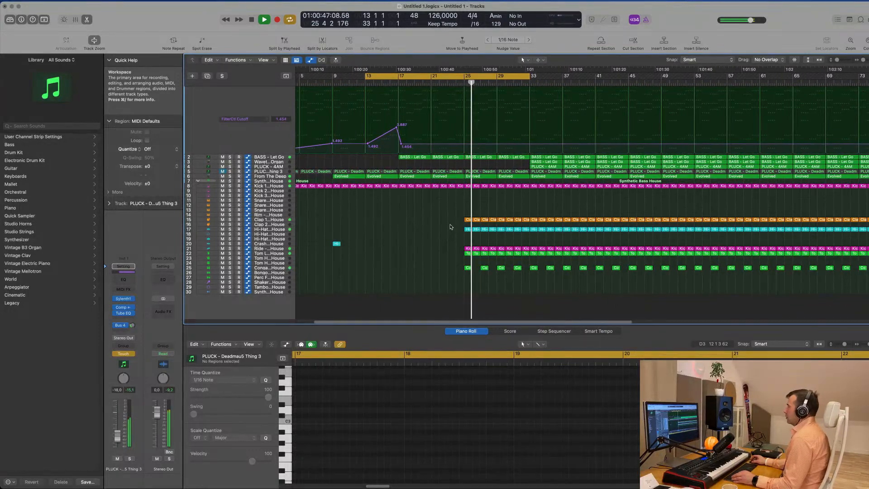
click(391, 266)
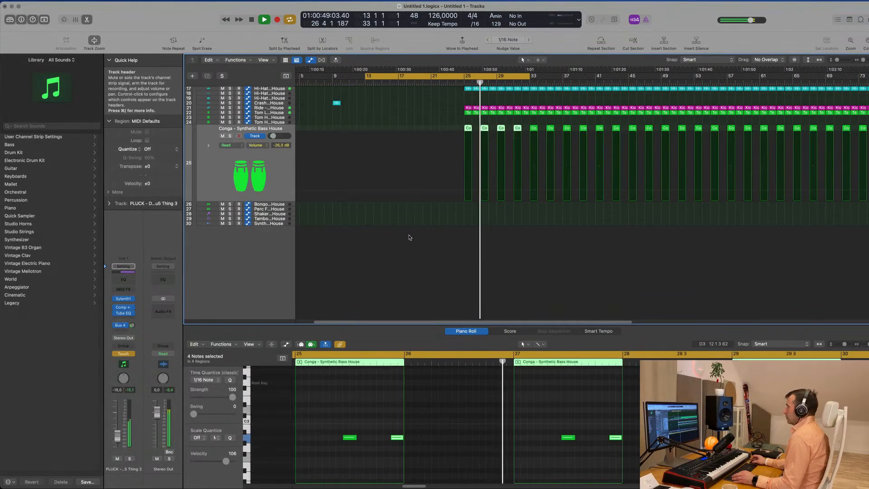